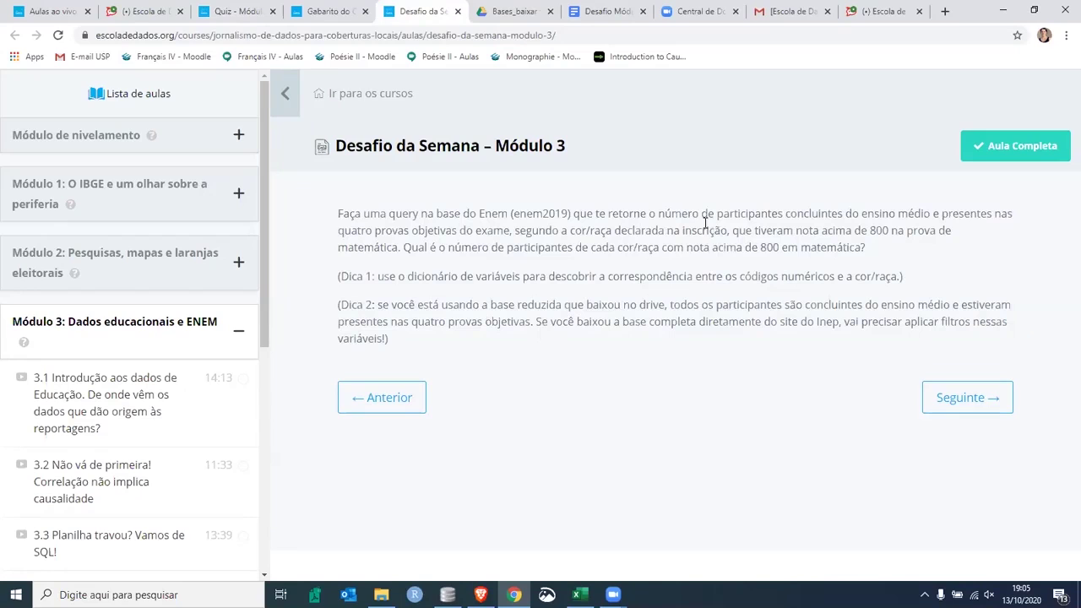
# Read the Módulo 3 challenge statement, covering the requested count, the math score filter above 800 and the variable dictionary hint
pyautogui.moveTo(575, 213); pyautogui.dragTo(868, 253)
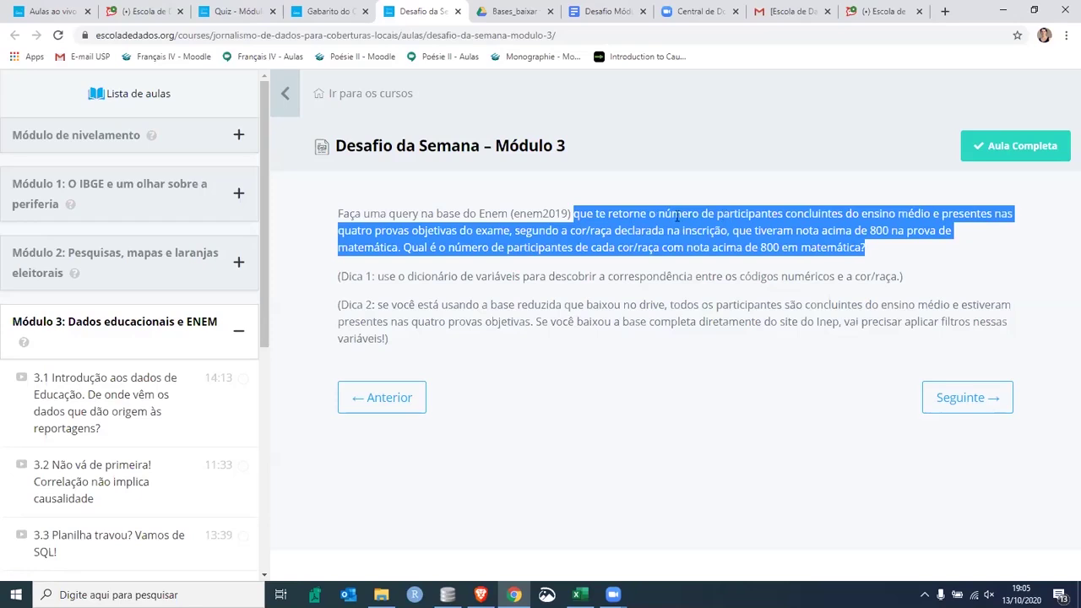
pyautogui.moveTo(660, 213); pyautogui.dragTo(893, 230)
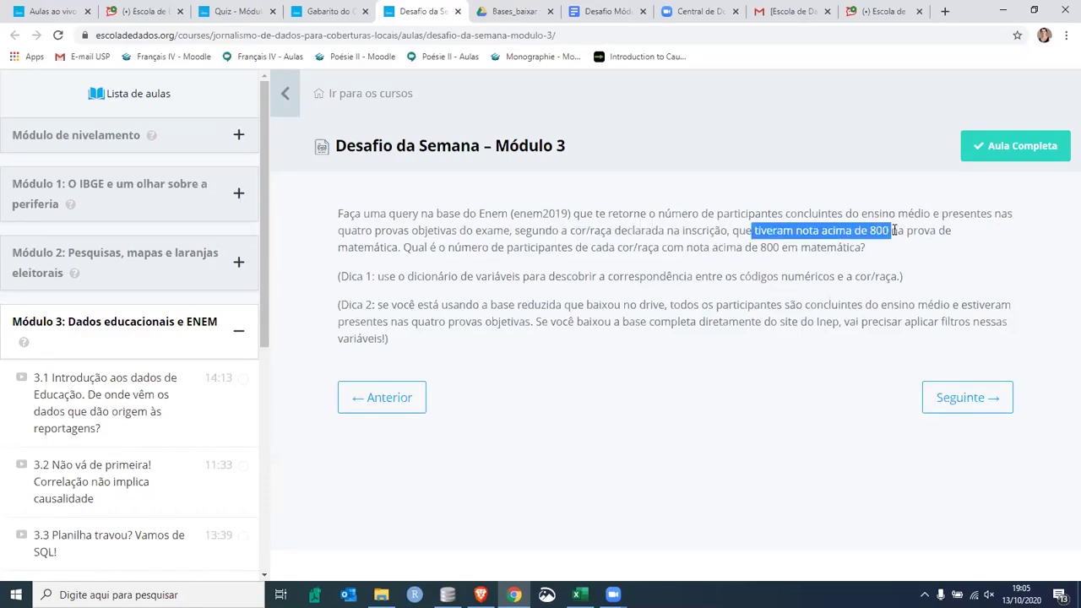
pyautogui.click(400, 247)
pyautogui.moveTo(406, 246); pyautogui.dragTo(873, 254)
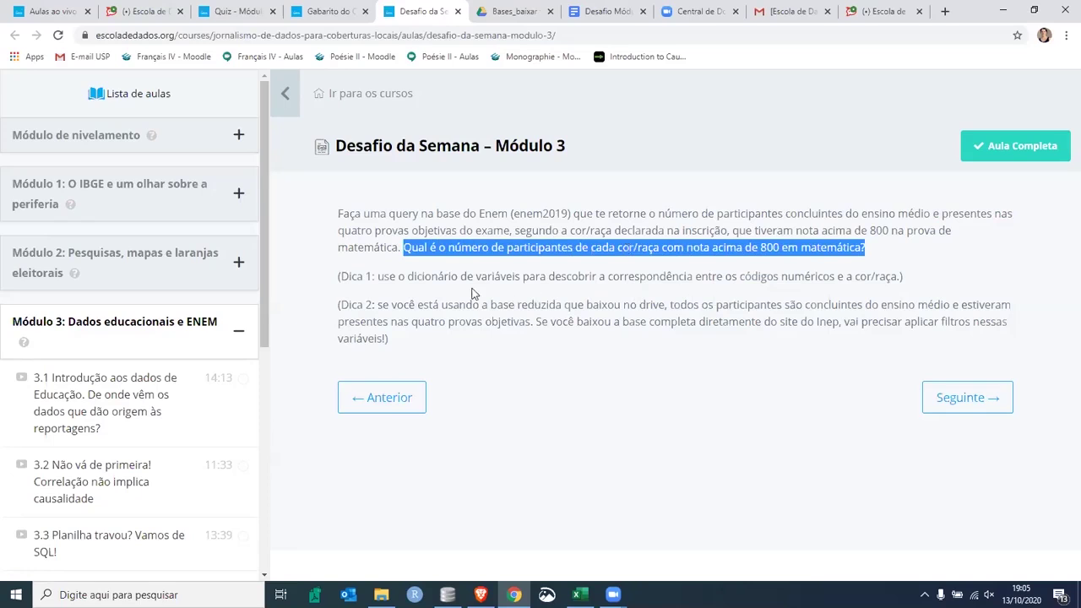
pyautogui.moveTo(390, 278); pyautogui.dragTo(893, 279)
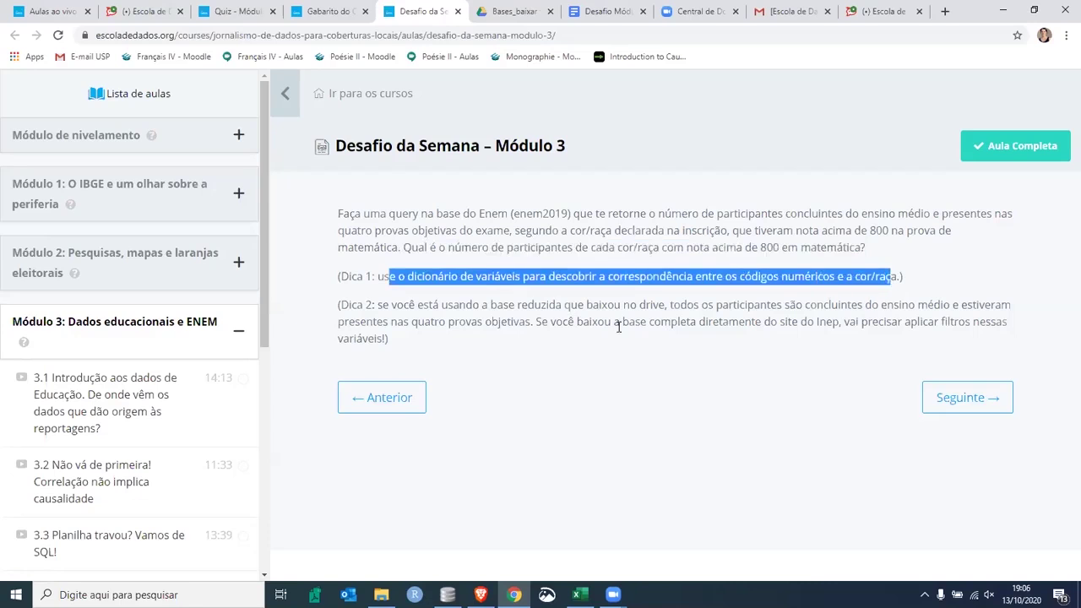
# Switch to the Dicionário_Microdados_Enem_2019 workbook in Excel and locate the TP_COR_RACA variable
pyautogui.click(579, 595)
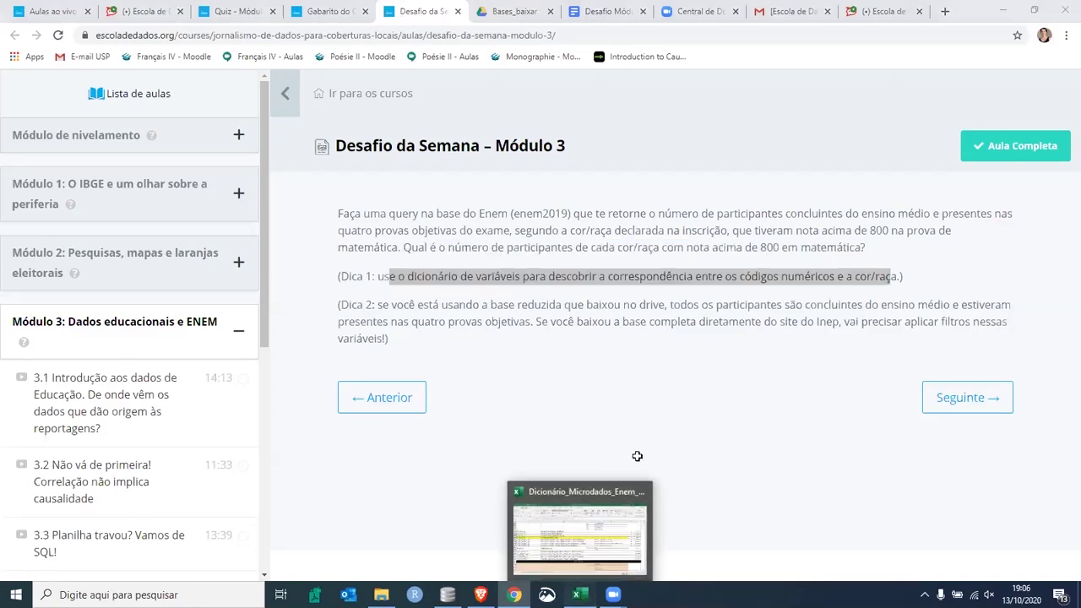
pyautogui.press('Down')
pyautogui.press('Down')
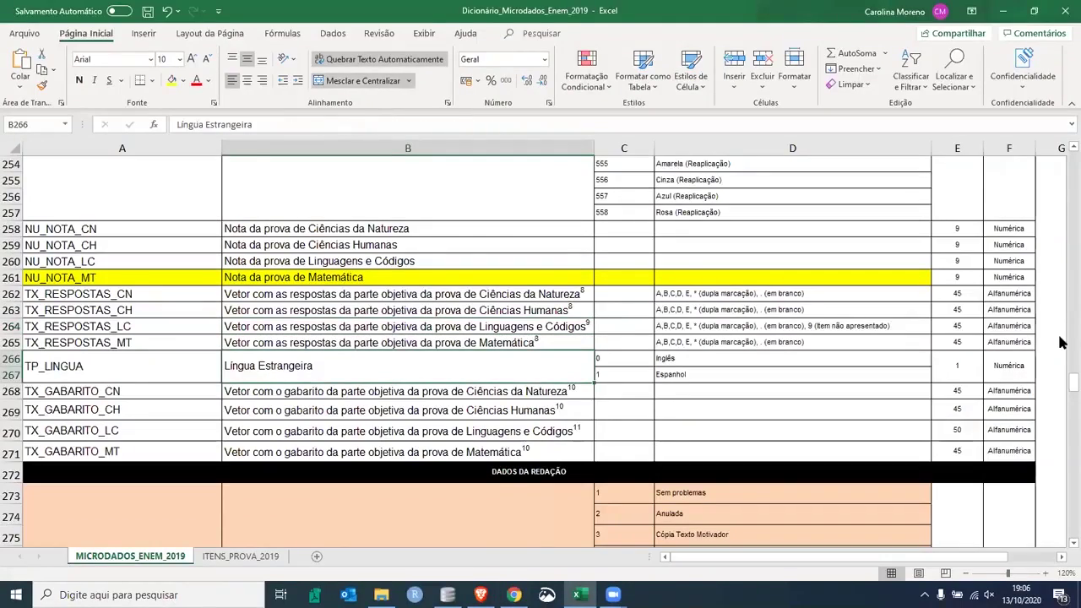
pyautogui.scroll(20, 1061, 186)
pyautogui.click(516, 346)
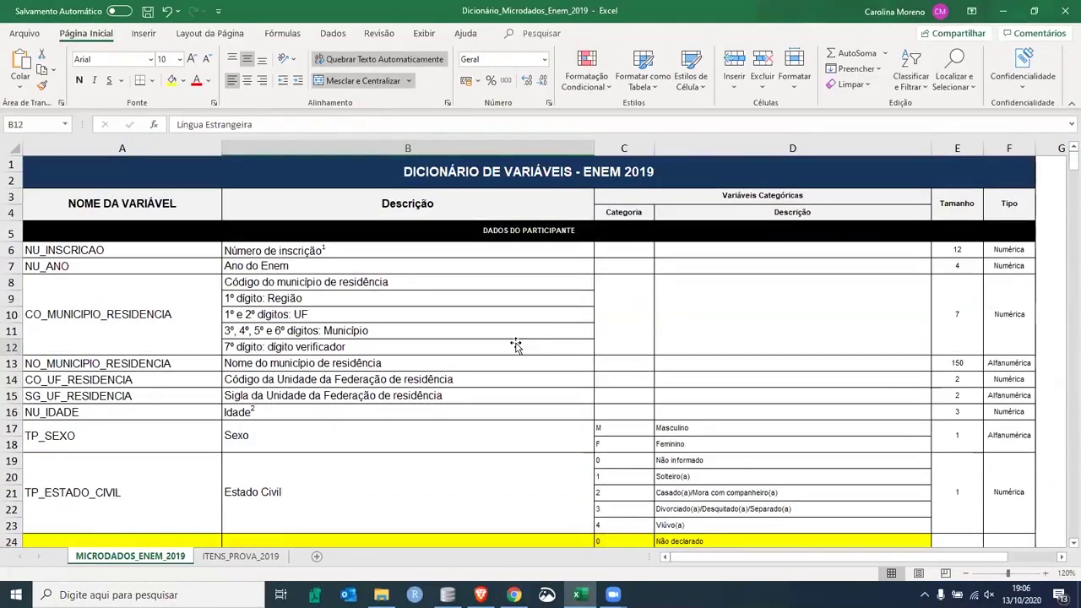
pyautogui.scroll(-5, 555, 340)
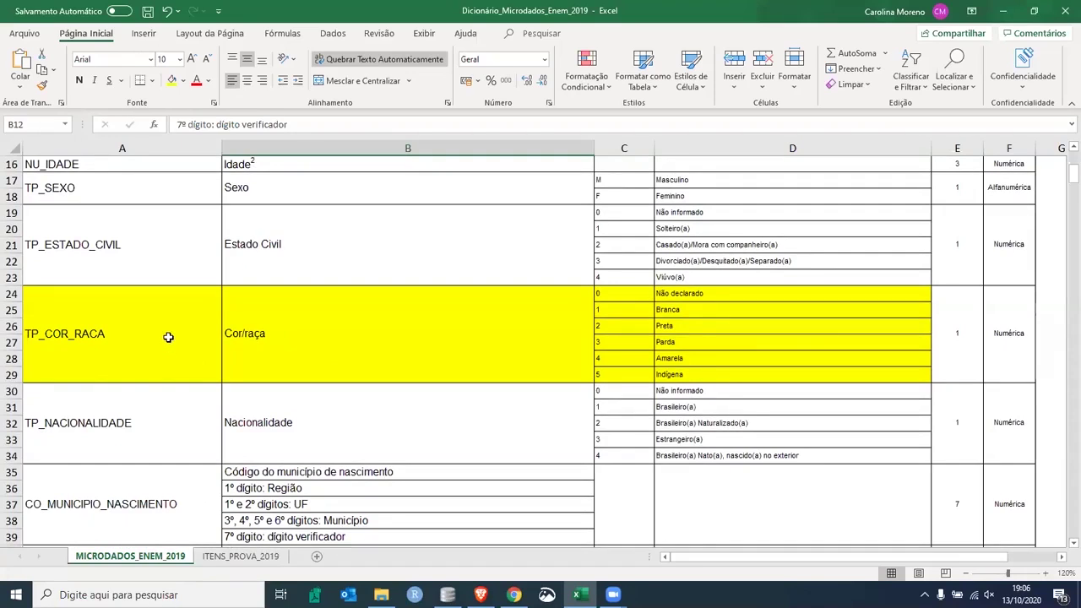
pyautogui.moveTo(99, 332); pyautogui.dragTo(660, 341)
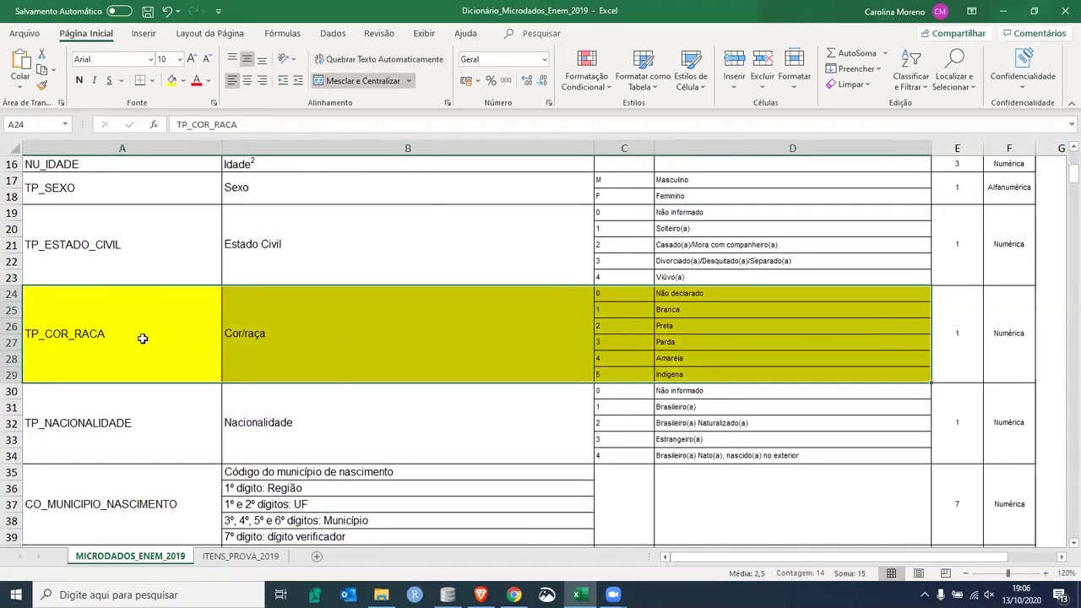
# Examine the TP_COR_RACA entry, including its numeric category codes and their race/colour descriptions
pyautogui.click(497, 408)
pyautogui.moveTo(150, 338); pyautogui.dragTo(707, 347)
pyautogui.moveTo(116, 336); pyautogui.dragTo(816, 325)
pyautogui.click(505, 371)
pyautogui.moveTo(642, 292); pyautogui.dragTo(634, 377)
pyautogui.moveTo(617, 296); pyautogui.dragTo(612, 369)
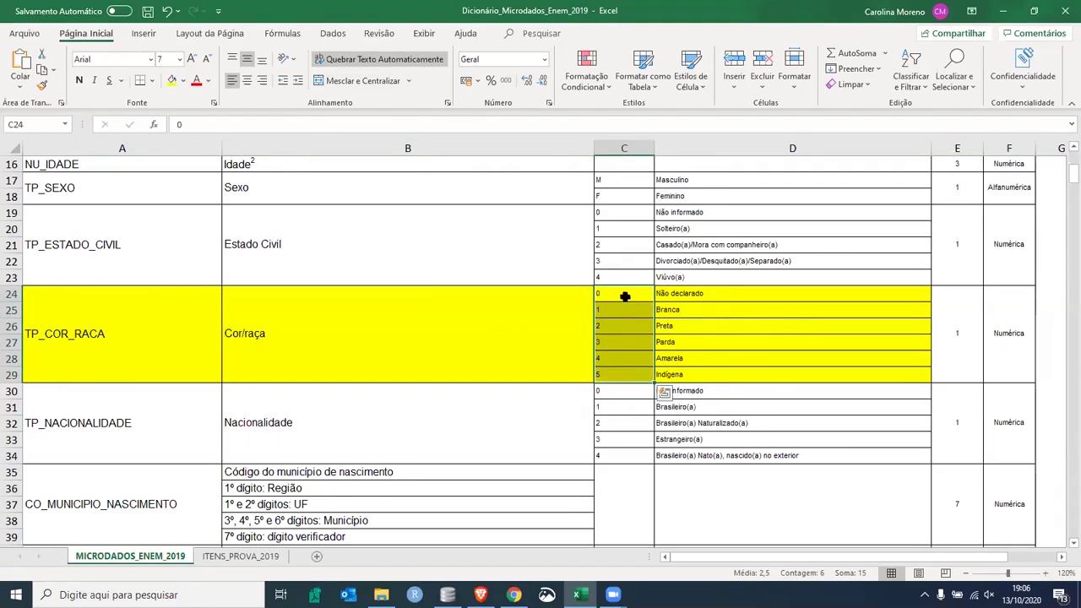
pyautogui.moveTo(700, 293); pyautogui.dragTo(702, 372)
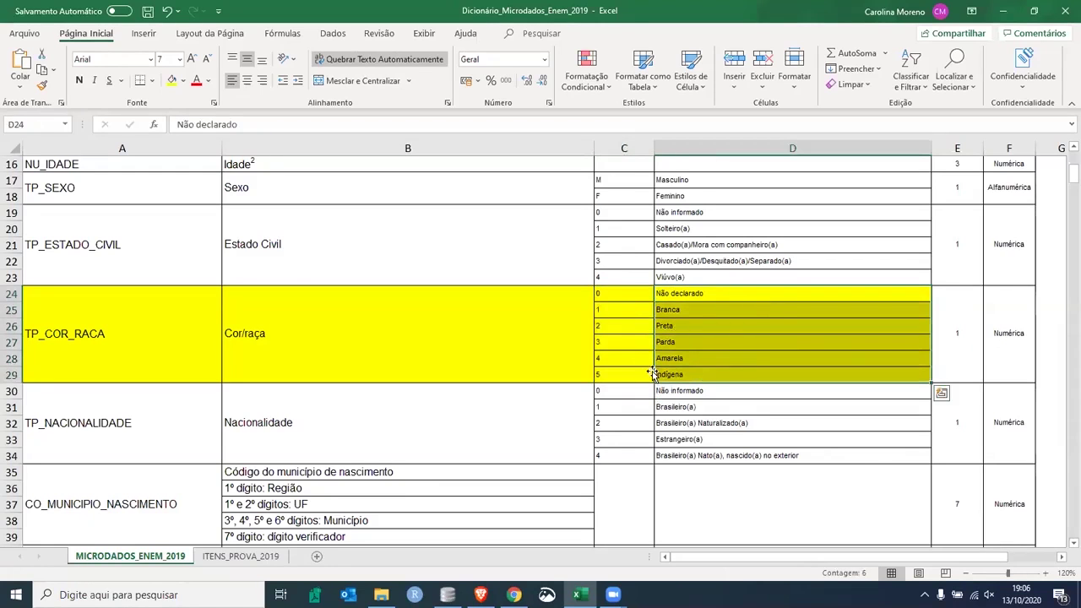
pyautogui.click(535, 359)
# Locate the TP_ST_CONCLUSAO variable and review its description of high school completion status
pyautogui.scroll(-5, 536, 359)
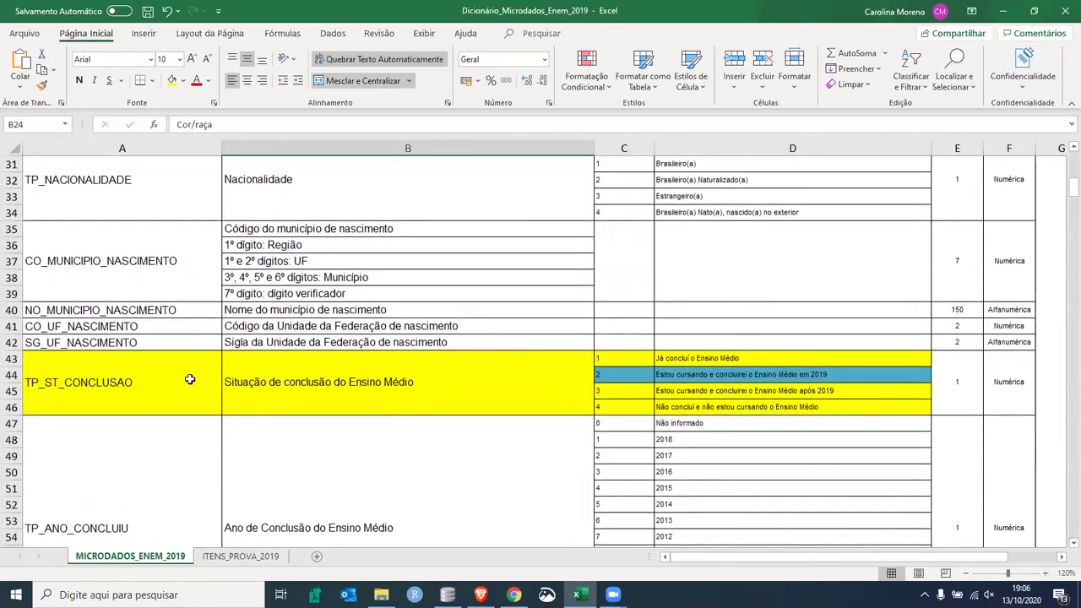
pyautogui.moveTo(166, 382); pyautogui.dragTo(717, 386)
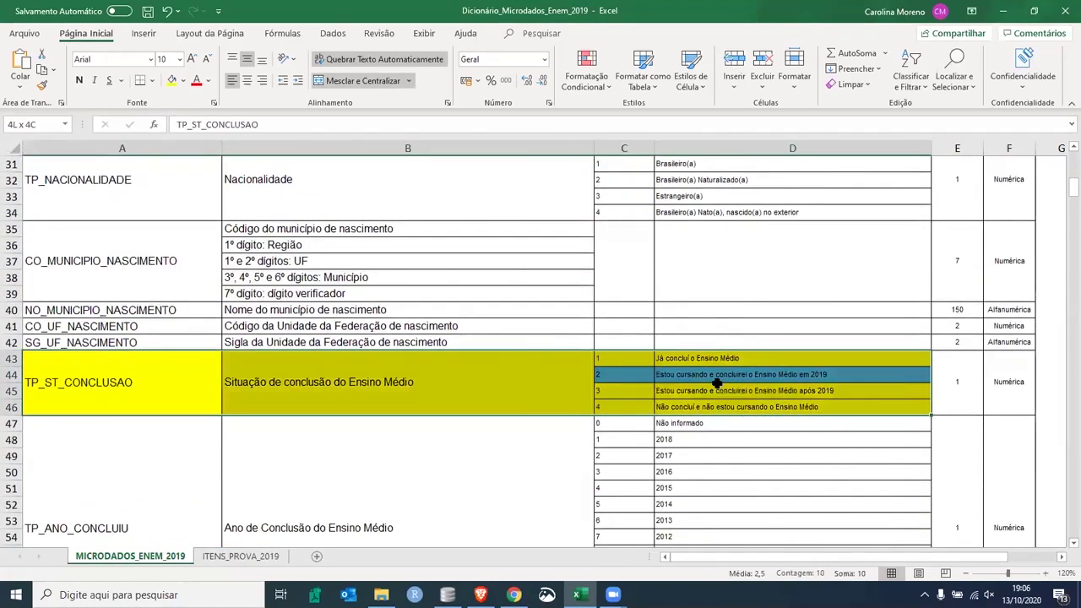
pyautogui.click(47, 382)
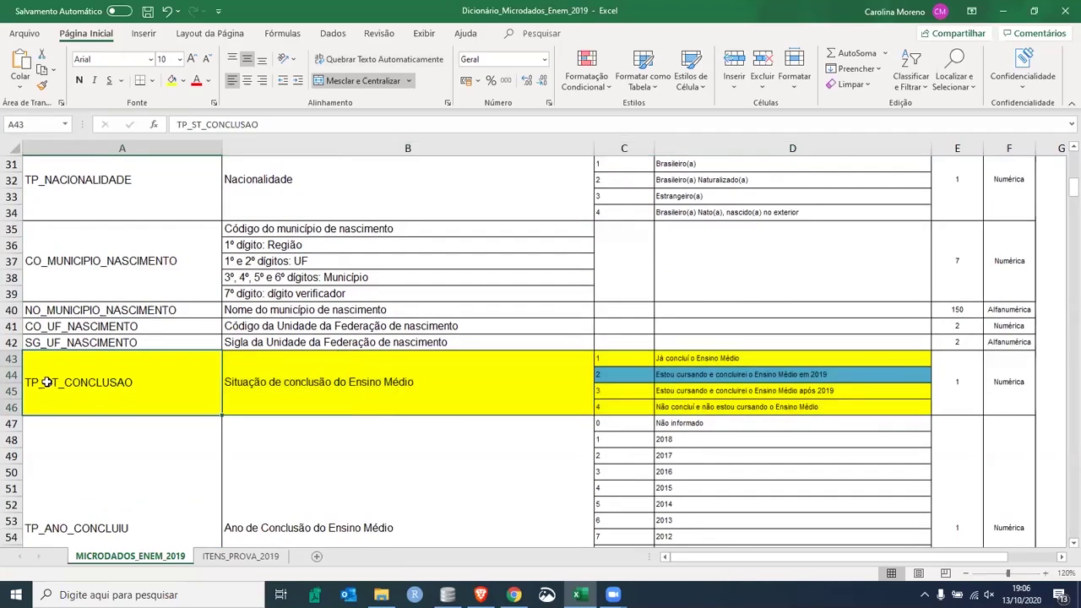
pyautogui.keyDown('shift'); pyautogui.click(321, 382); pyautogui.keyUp('shift')
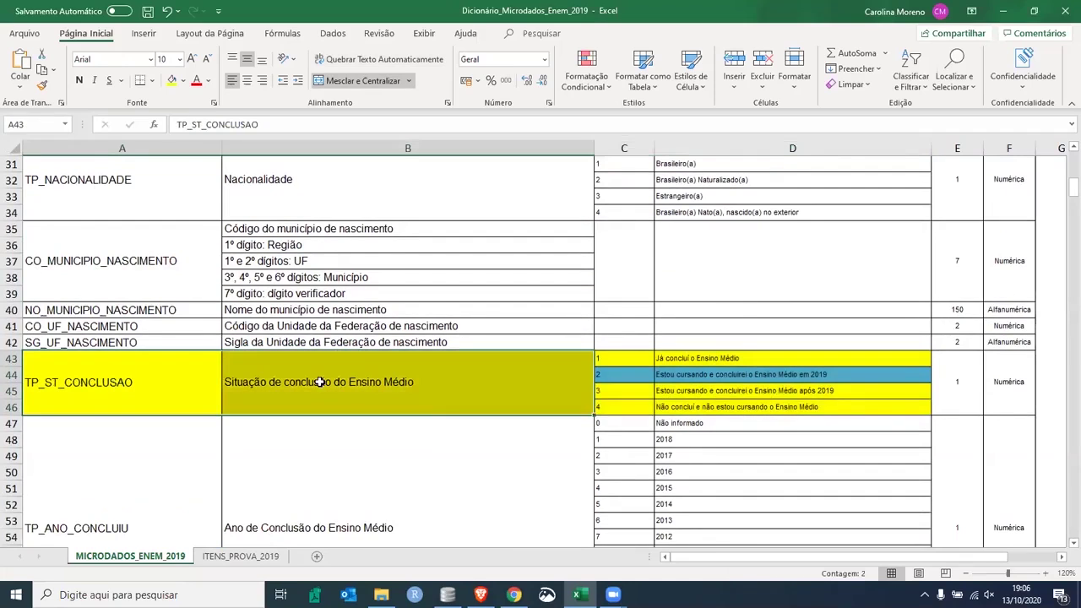
# Find the four TP_PRESENCA variables for the objective exams and check the code for being present in each one
pyautogui.scroll(-20, 387, 378)
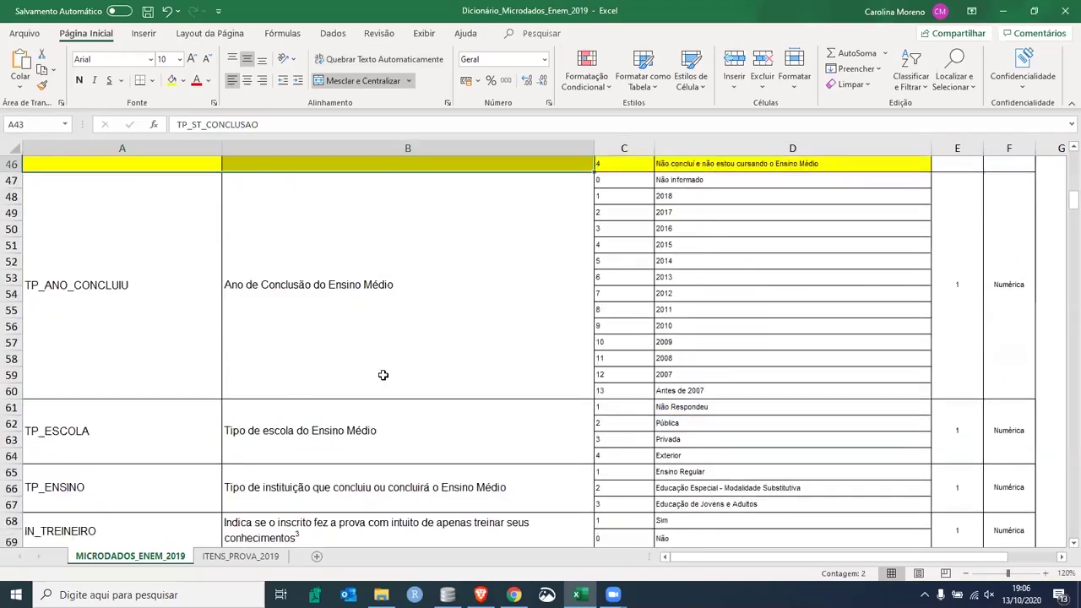
pyautogui.scroll(-13, 384, 375)
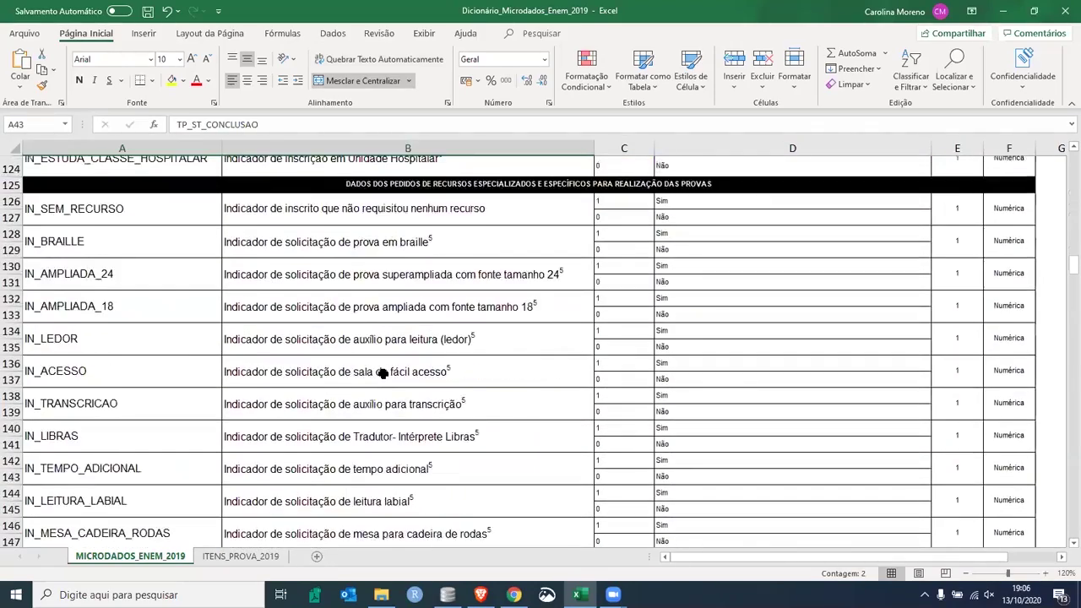
pyautogui.scroll(-14, 384, 374)
pyautogui.moveTo(169, 333); pyautogui.dragTo(451, 451)
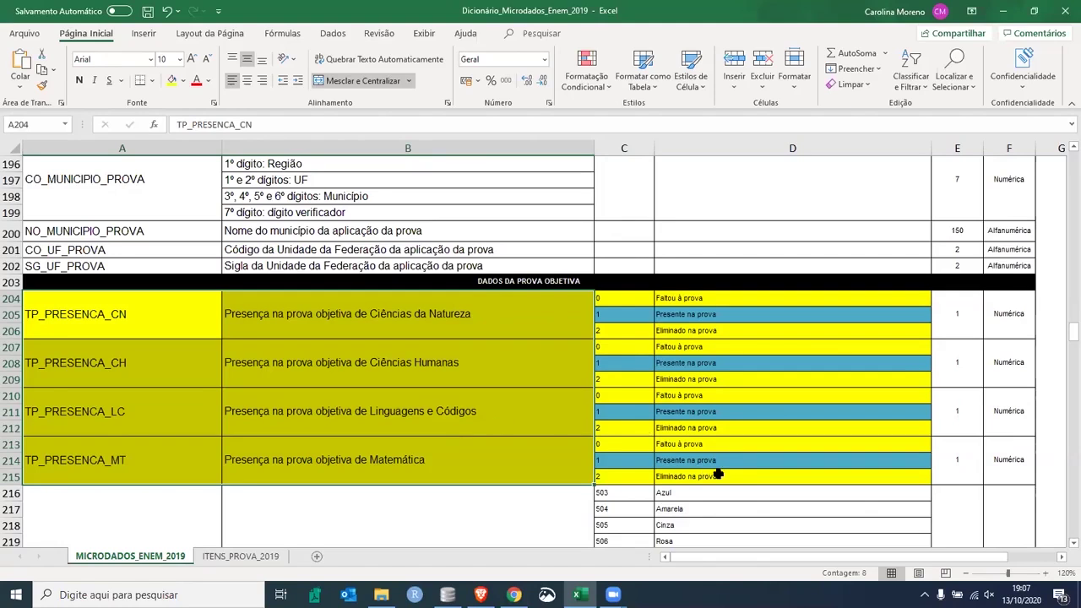
pyautogui.moveTo(602, 459); pyautogui.dragTo(671, 457)
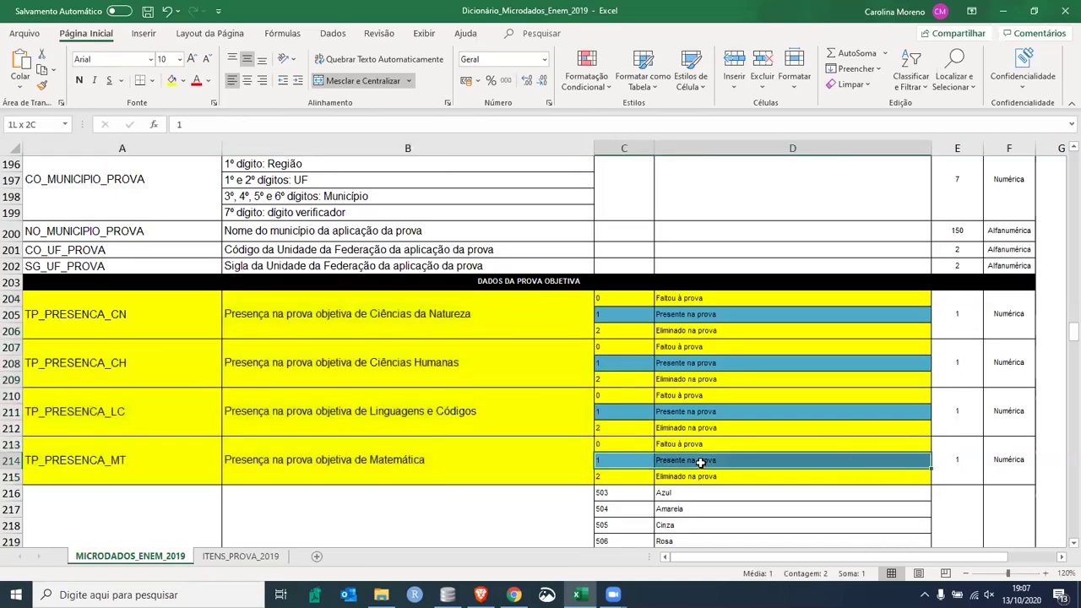
pyautogui.moveTo(619, 413); pyautogui.dragTo(688, 413)
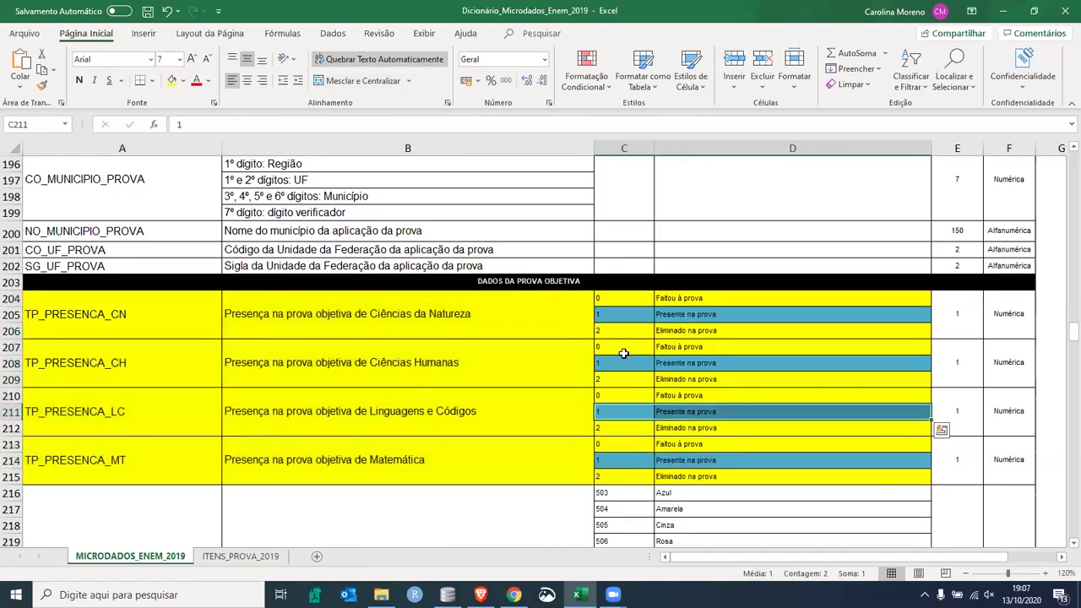
pyautogui.moveTo(653, 362); pyautogui.dragTo(668, 363)
pyautogui.moveTo(633, 314); pyautogui.dragTo(701, 314)
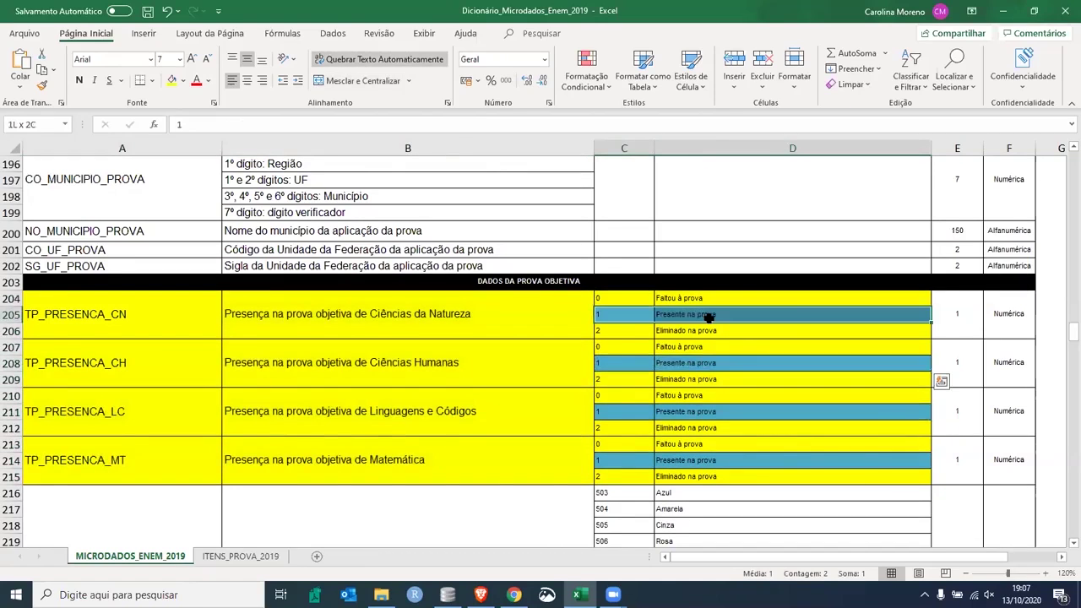
pyautogui.moveTo(635, 314); pyautogui.dragTo(623, 459)
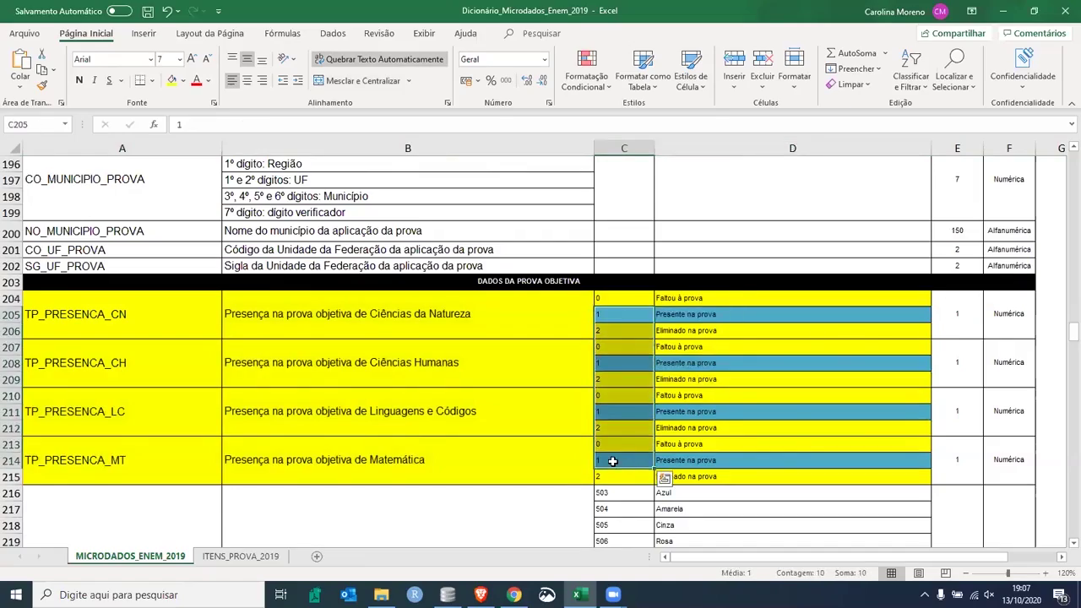
# Return to TP_ST_CONCLUSAO and examine its completion status categories, from code 2 for finishing in 2019 to the other codes
pyautogui.scroll(1, 613, 462)
pyautogui.scroll(4, 612, 461)
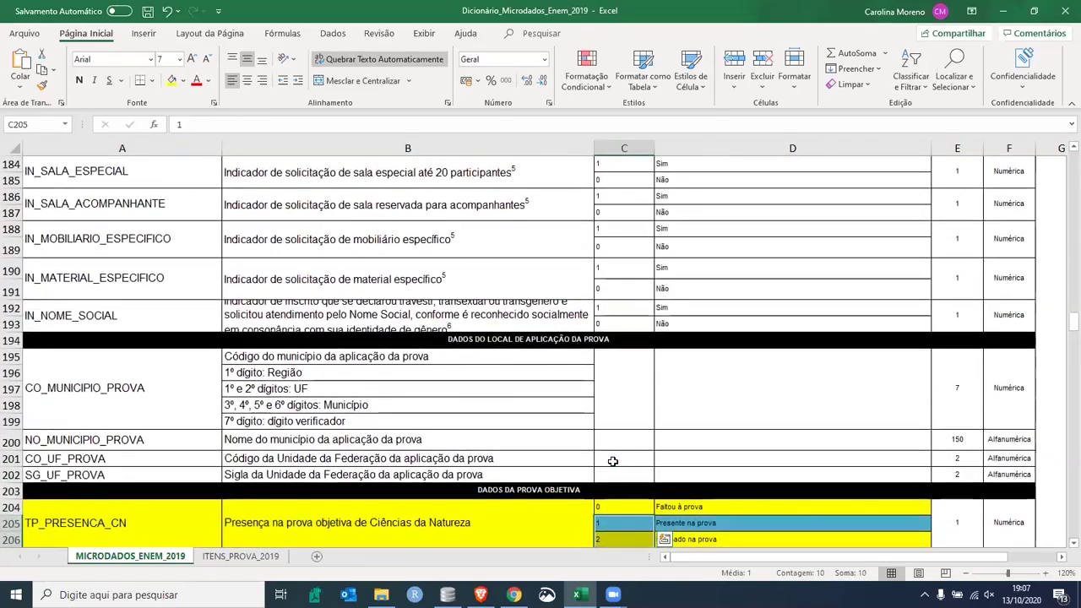
pyautogui.scroll(20, 613, 461)
pyautogui.scroll(10, 619, 420)
pyautogui.scroll(-4, 608, 329)
pyautogui.moveTo(606, 326); pyautogui.dragTo(716, 327)
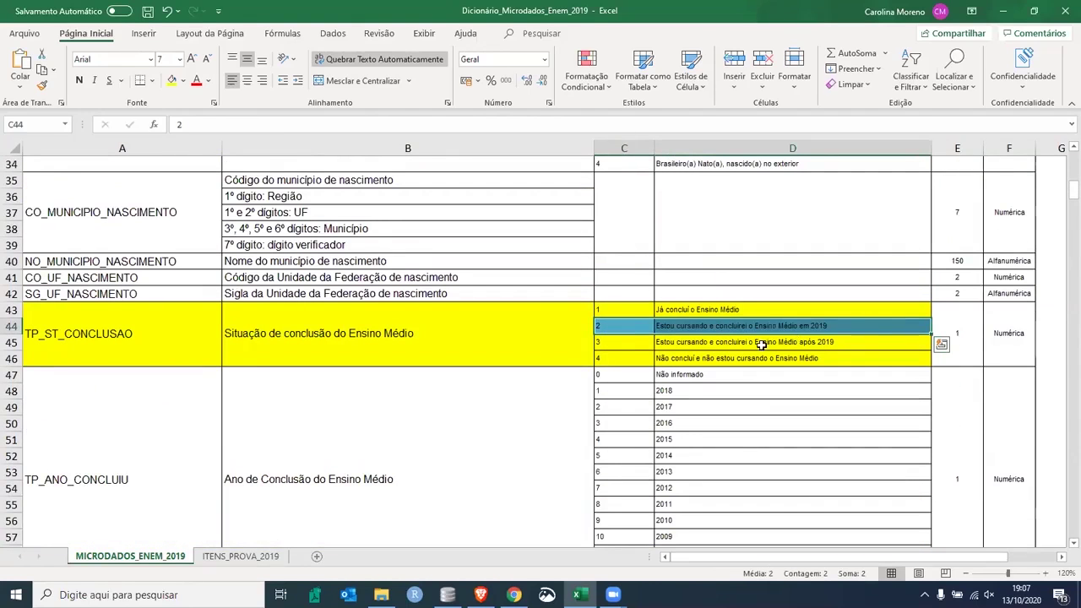
pyautogui.moveTo(611, 329); pyautogui.dragTo(717, 325)
pyautogui.keyDown('ctrl'); pyautogui.click(741, 307); pyautogui.keyUp('ctrl')
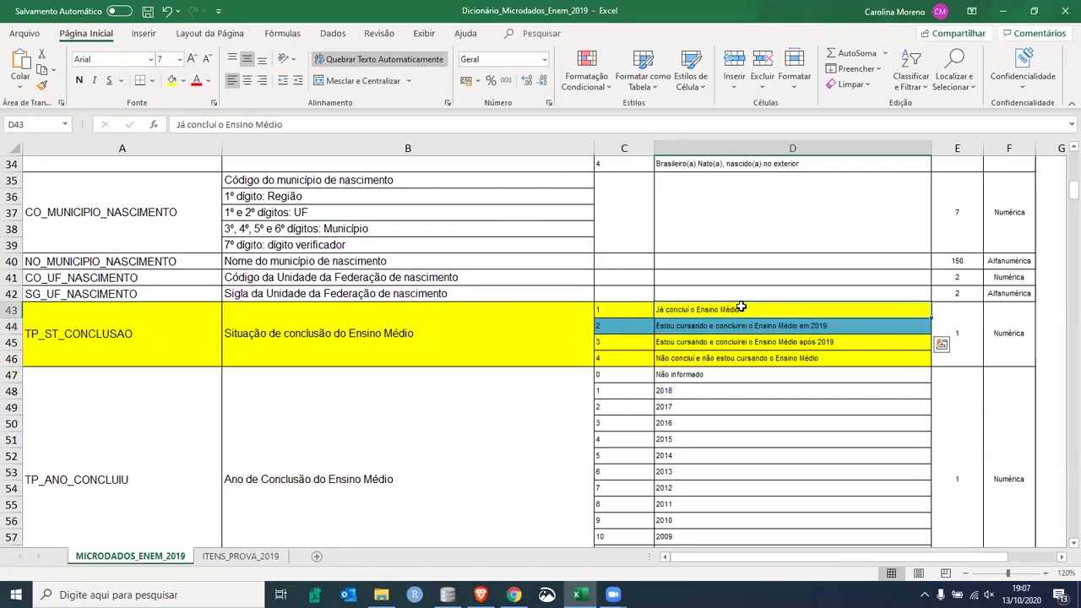
pyautogui.click(681, 344)
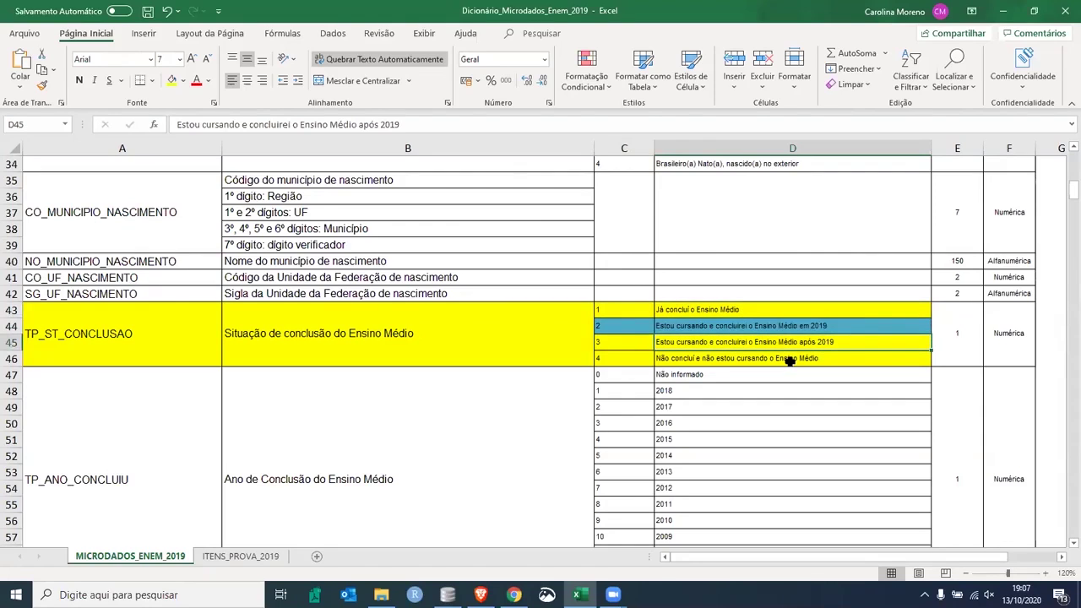
pyautogui.click(792, 361)
pyautogui.moveTo(632, 362); pyautogui.dragTo(777, 366)
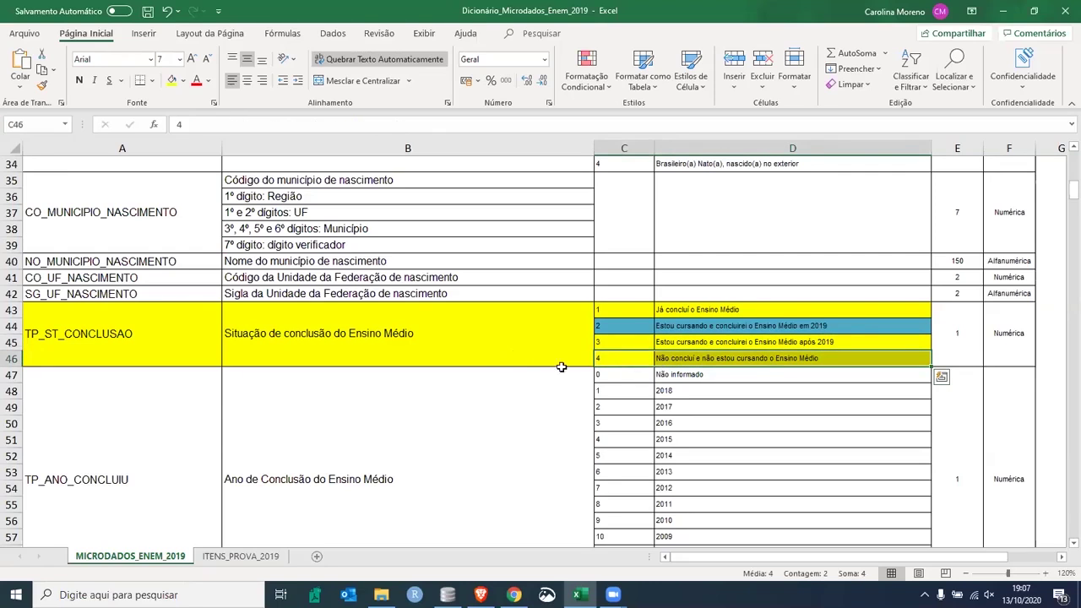
pyautogui.click(504, 326)
# Review the TP_COR_RACA variable again and look up the math score variable NU_NOTA_MT
pyautogui.scroll(5, 598, 356)
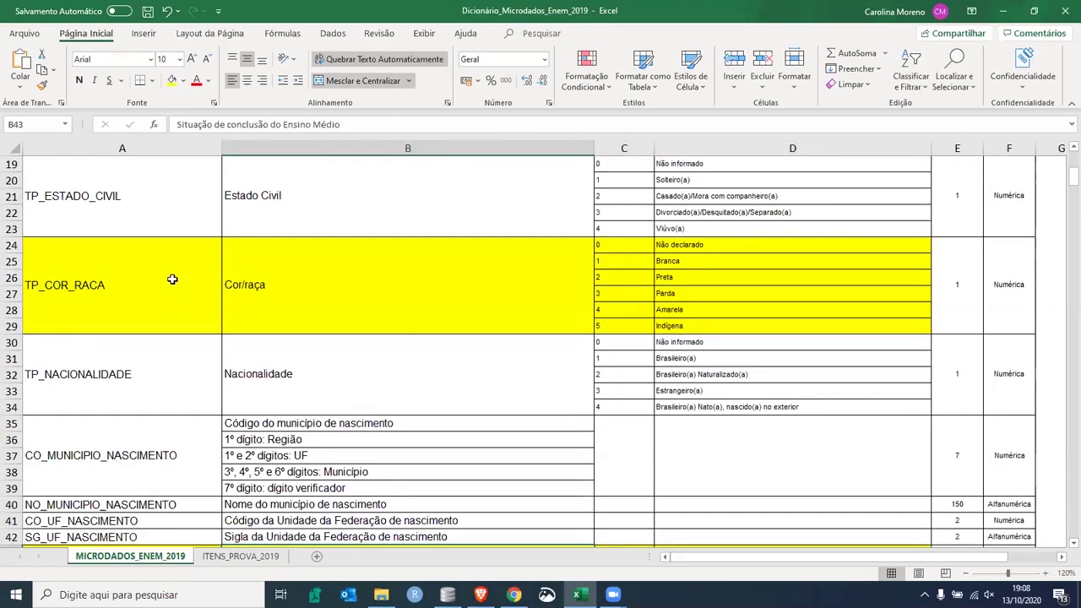
pyautogui.moveTo(195, 281); pyautogui.dragTo(769, 289)
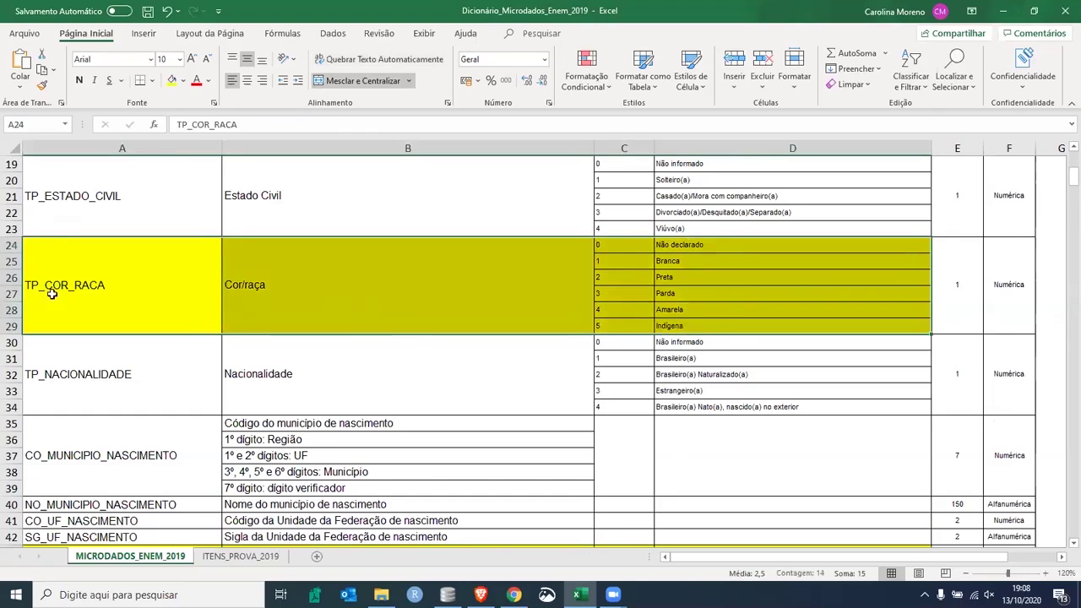
pyautogui.scroll(-20, 677, 301)
pyautogui.scroll(-20, 676, 301)
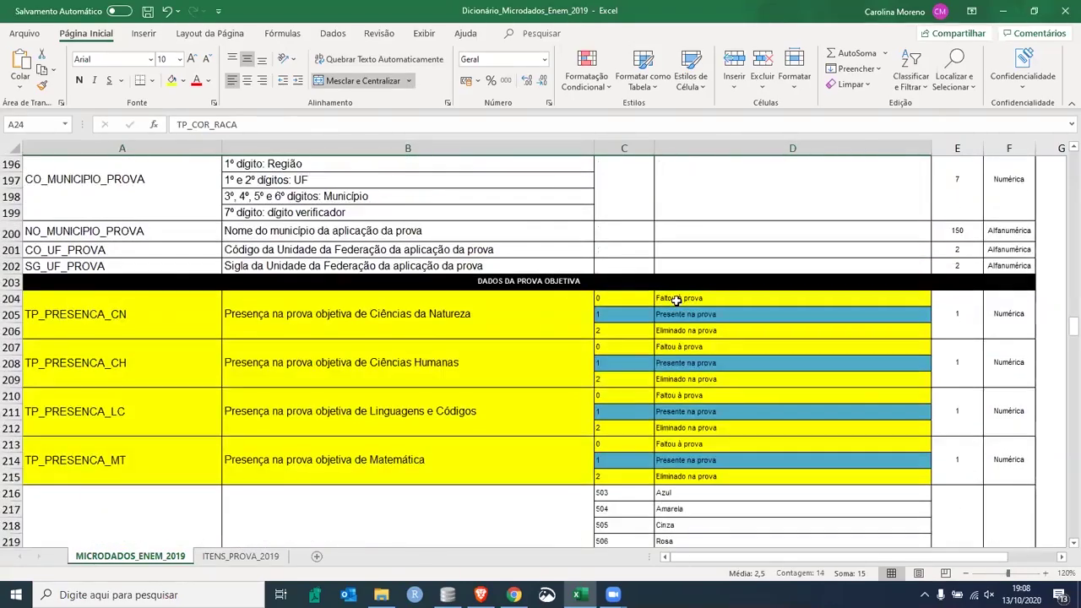
pyautogui.scroll(-19, 677, 301)
pyautogui.moveTo(85, 292); pyautogui.dragTo(701, 293)
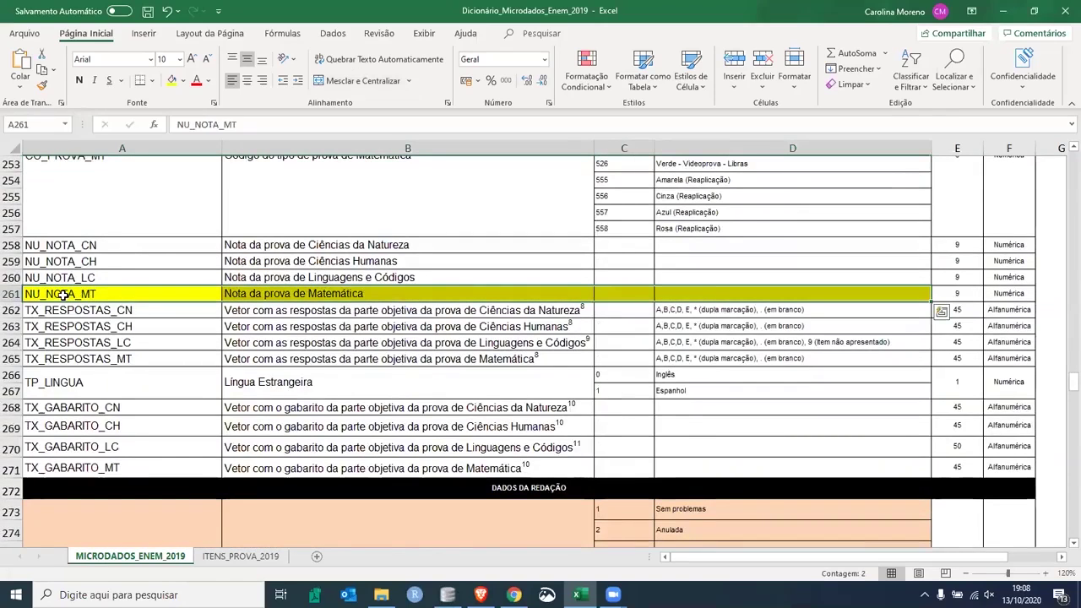
pyautogui.click(63, 293)
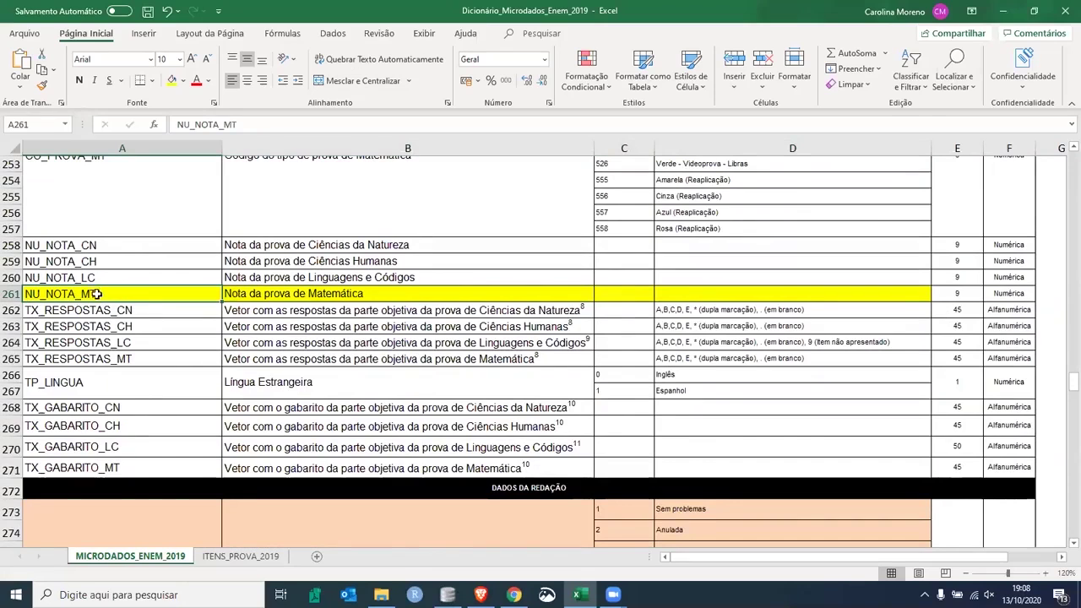
# Switch to the Desafio Módulo 3 - resolução document in Google Docs and enter TP_COR_RACA under the SELECT columns question
pyautogui.click(514, 594)
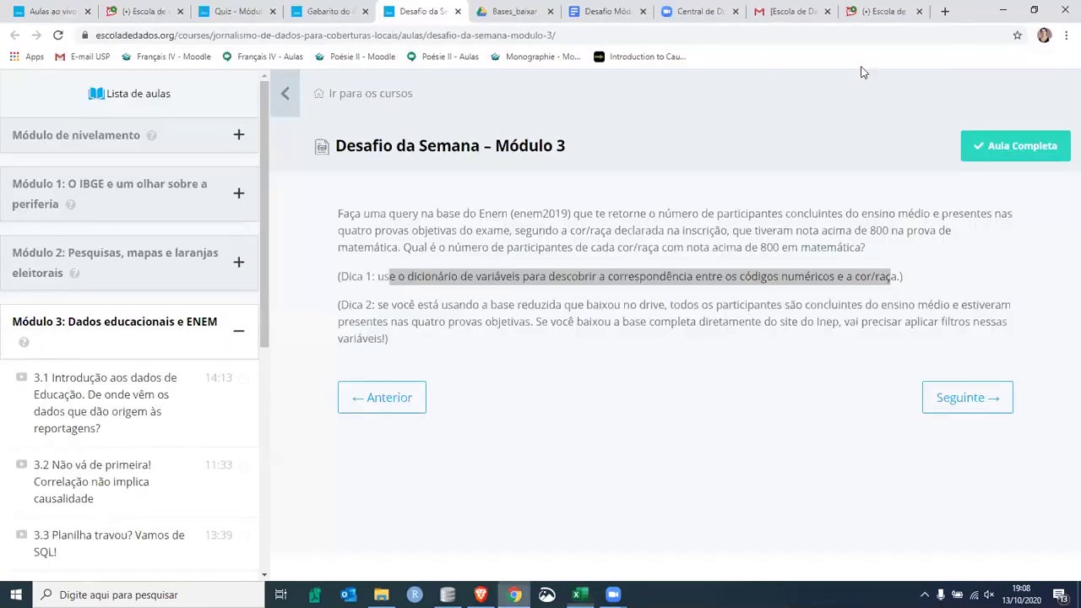
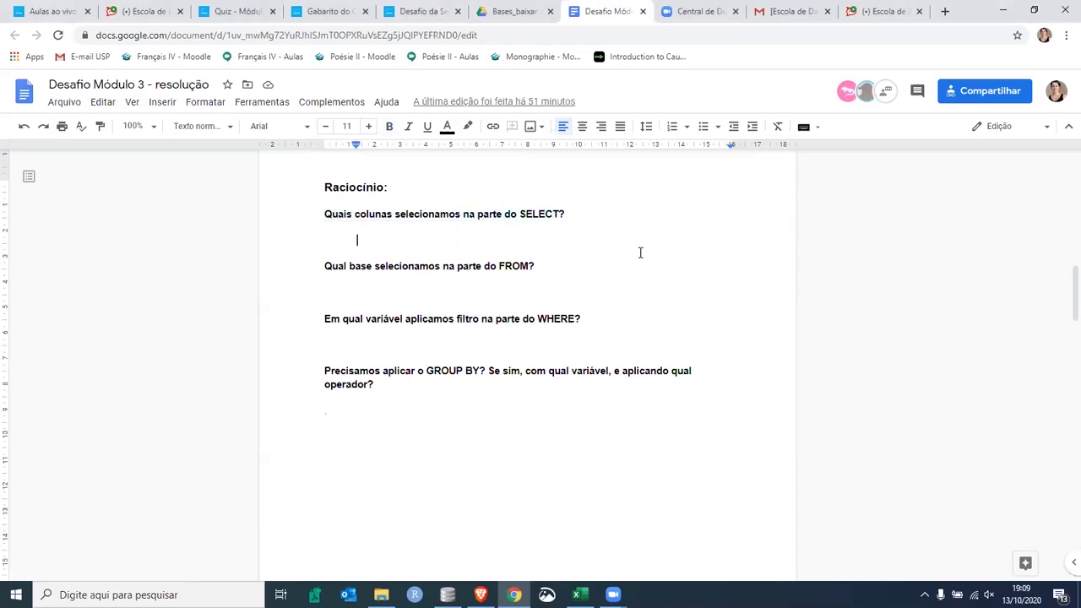
pyautogui.write('TP_COR_RACA')
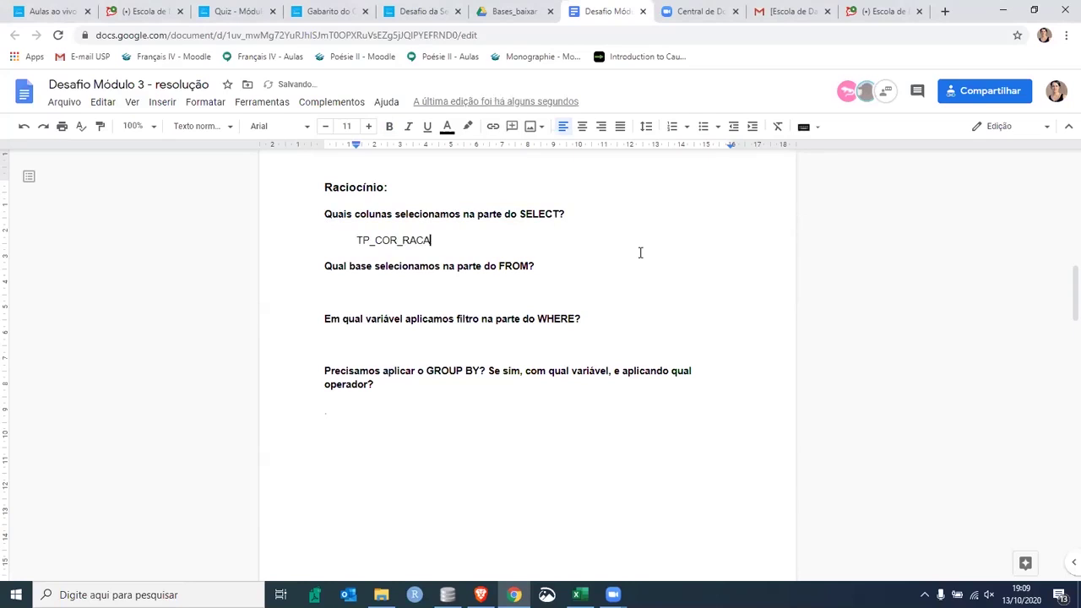
# Add NU_NOTA_MT on a new line below TP_COR_RACA under the SELECT columns question
pyautogui.press('Return')
pyautogui.write('NU_NOT')
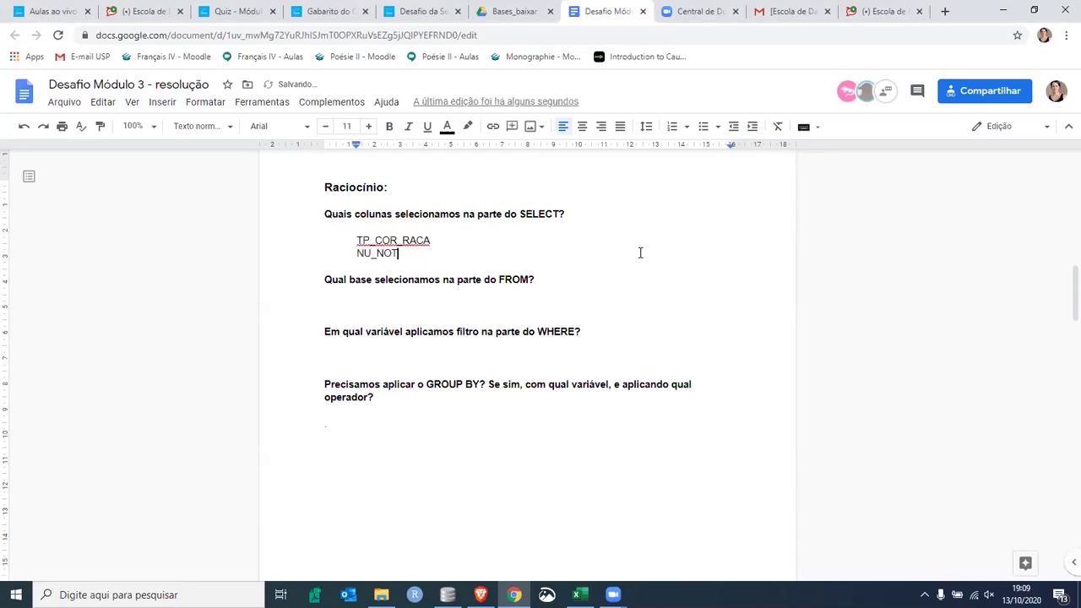
pyautogui.write('A_MT')
# Check the Enem table's name in DB Browser for SQLite and enter enem2019 under the FROM question in the document
pyautogui.click(440, 308)
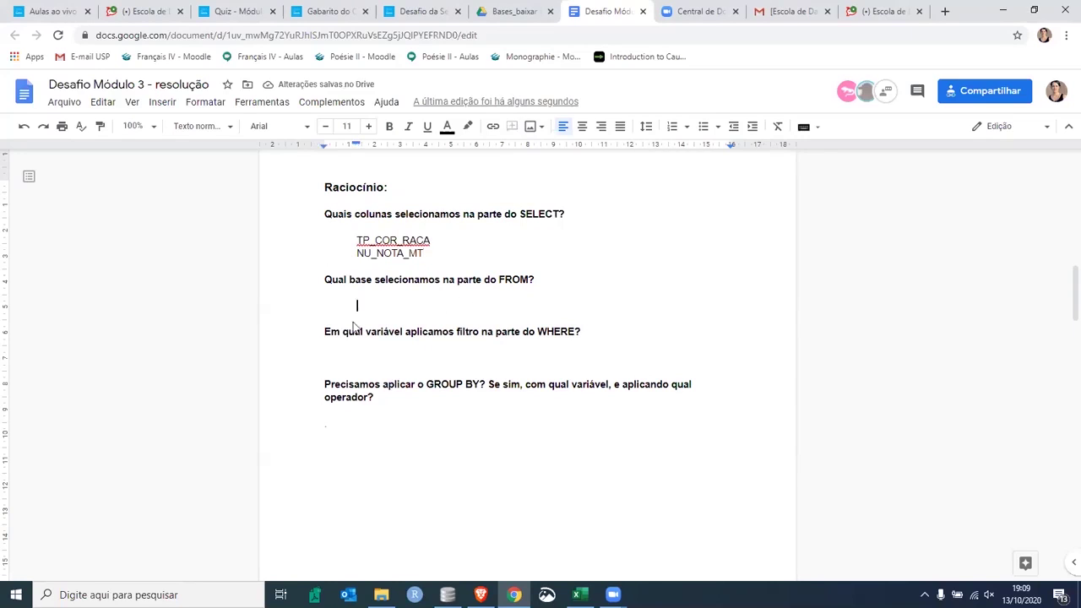
pyautogui.hotkey('alt', 'Tab')
pyautogui.click(41, 65)
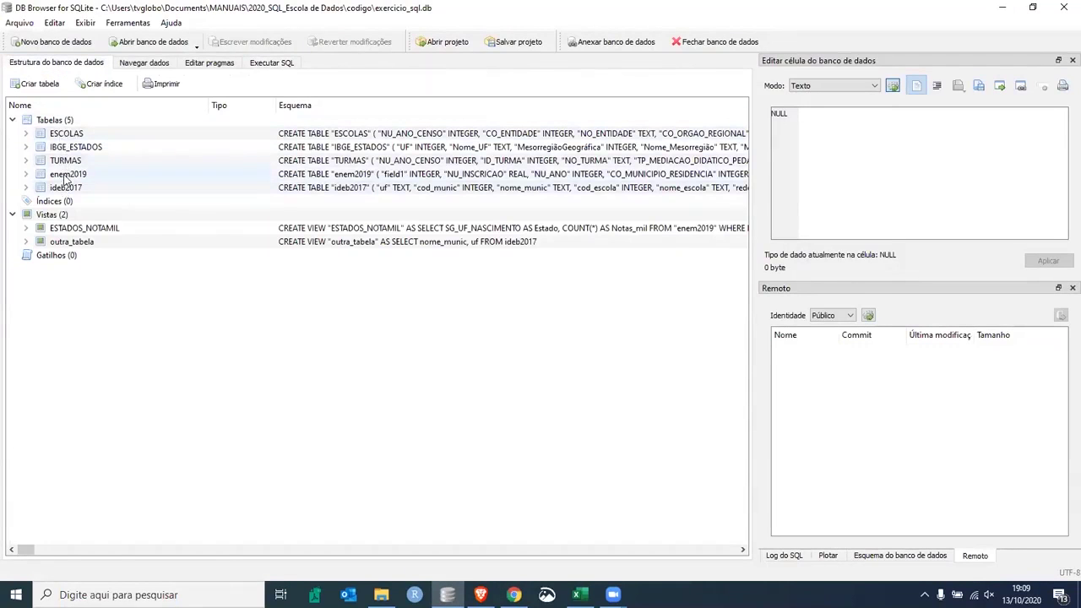
pyautogui.click(514, 594)
pyautogui.write('enem2019')
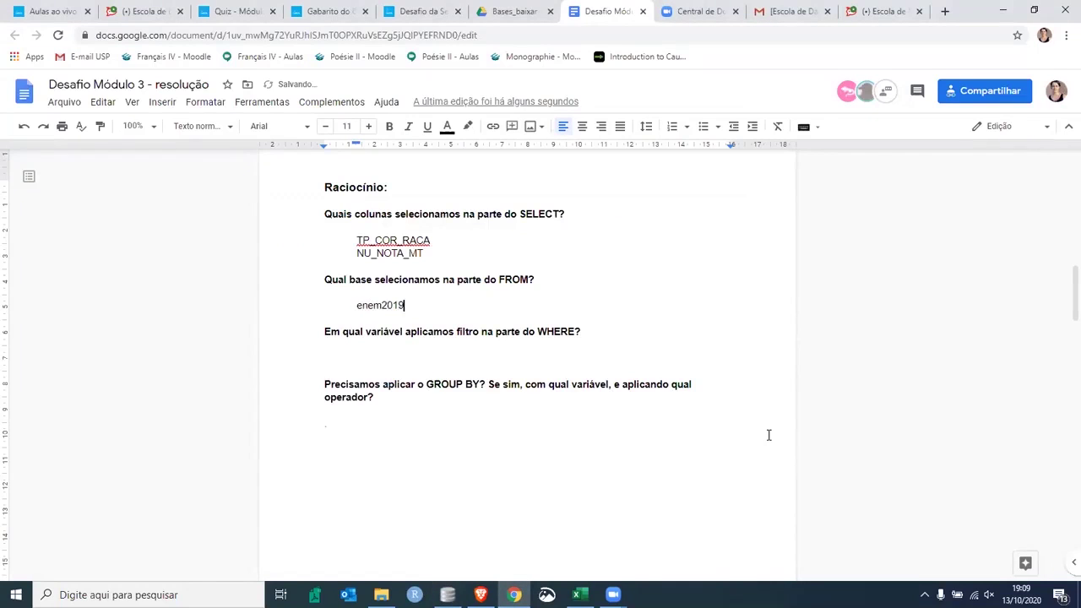
# Indent the answer line under the WHERE question and select "tiveram nota acima de 800 na prova de matemática" in the challenge statement
pyautogui.click(407, 362)
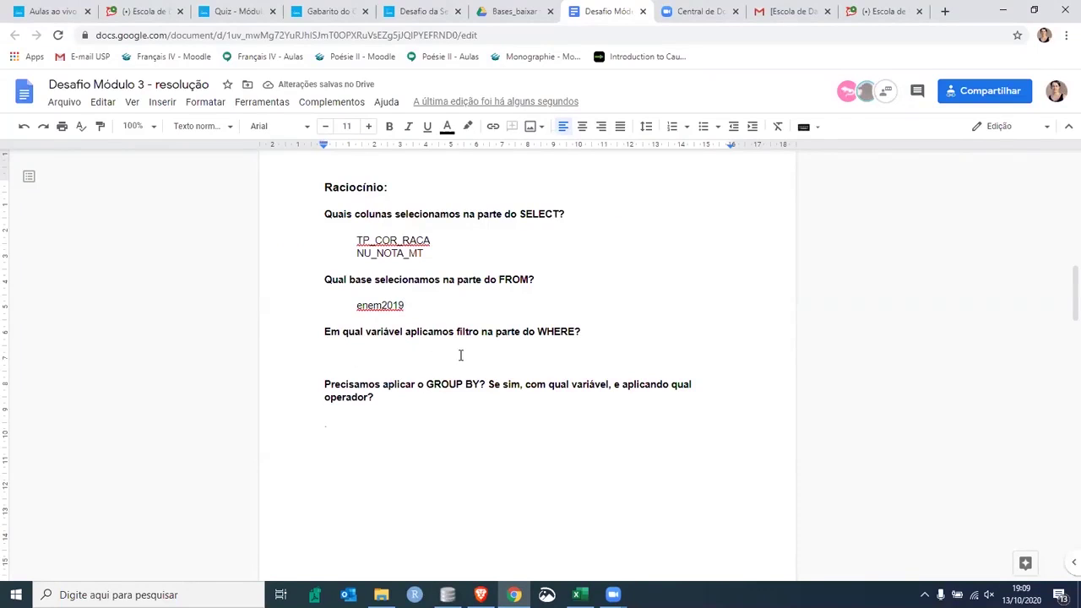
pyautogui.press('Tab')
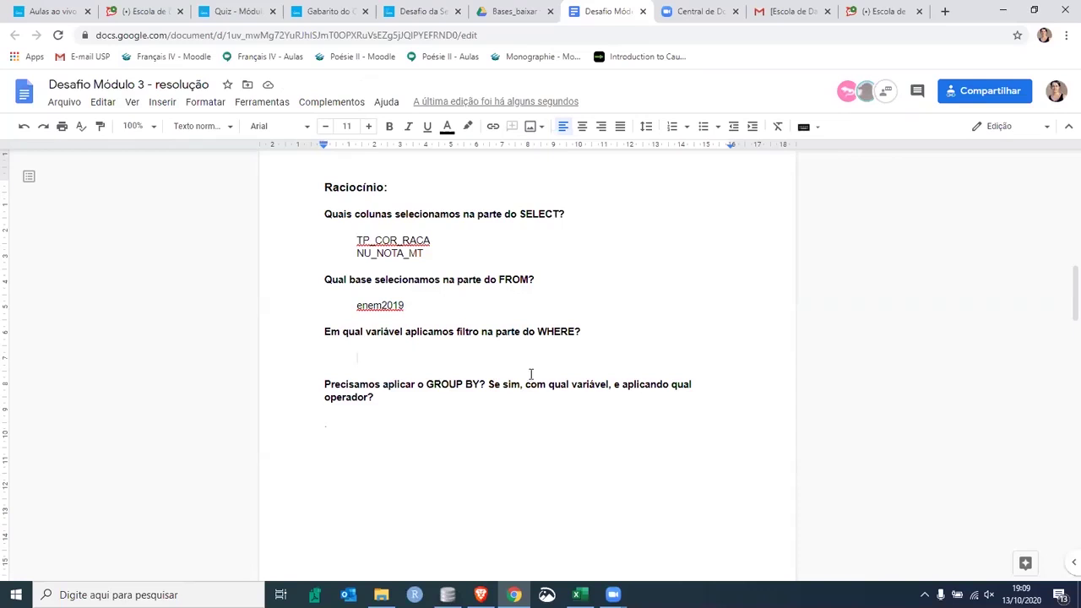
pyautogui.scroll(8, 710, 366)
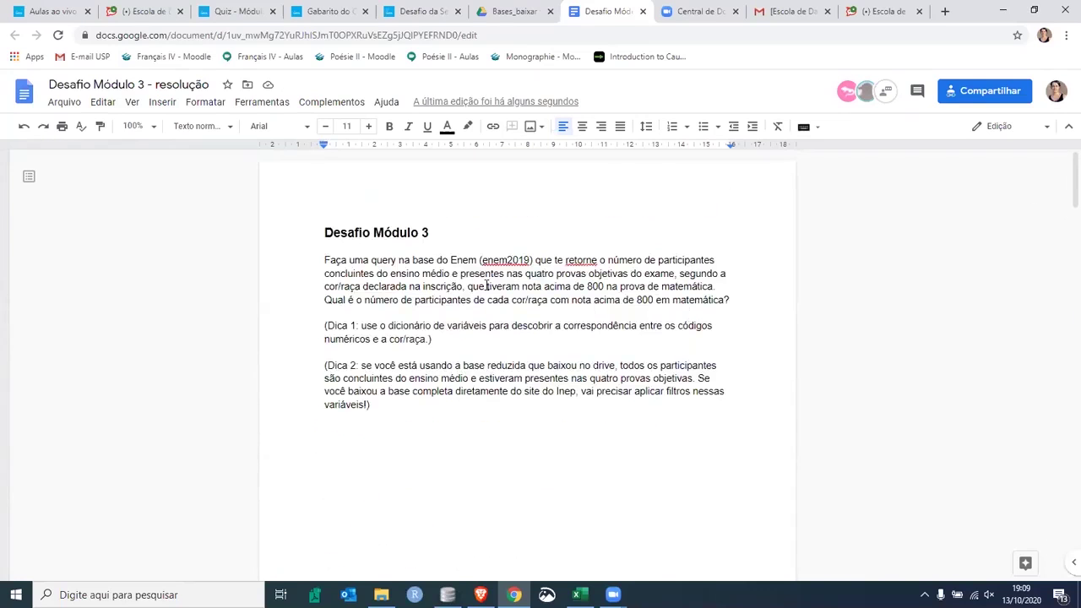
pyautogui.moveTo(486, 286); pyautogui.dragTo(714, 286)
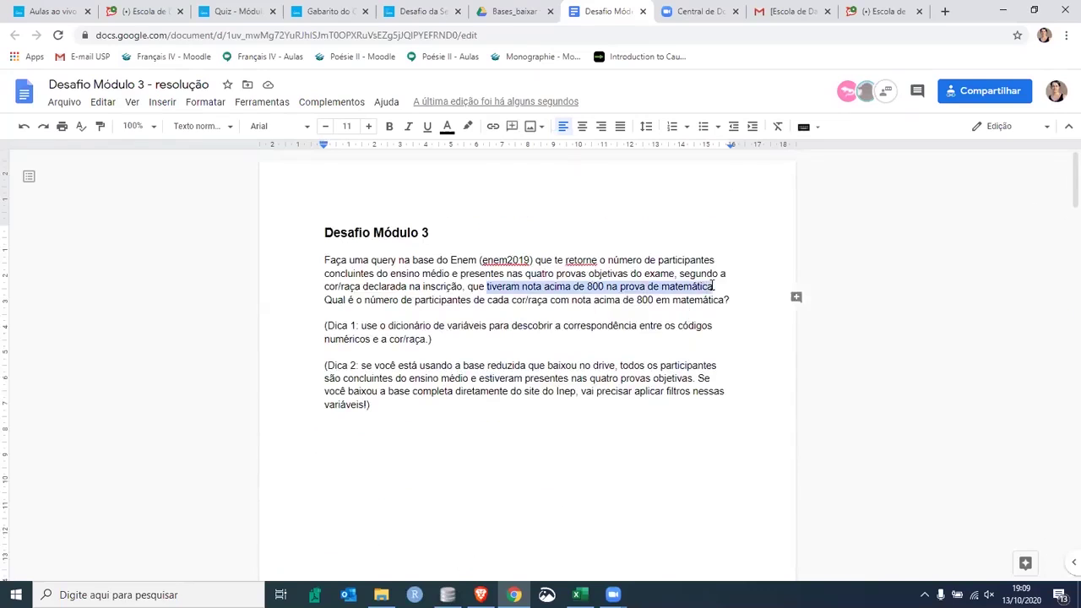
pyautogui.click(446, 129)
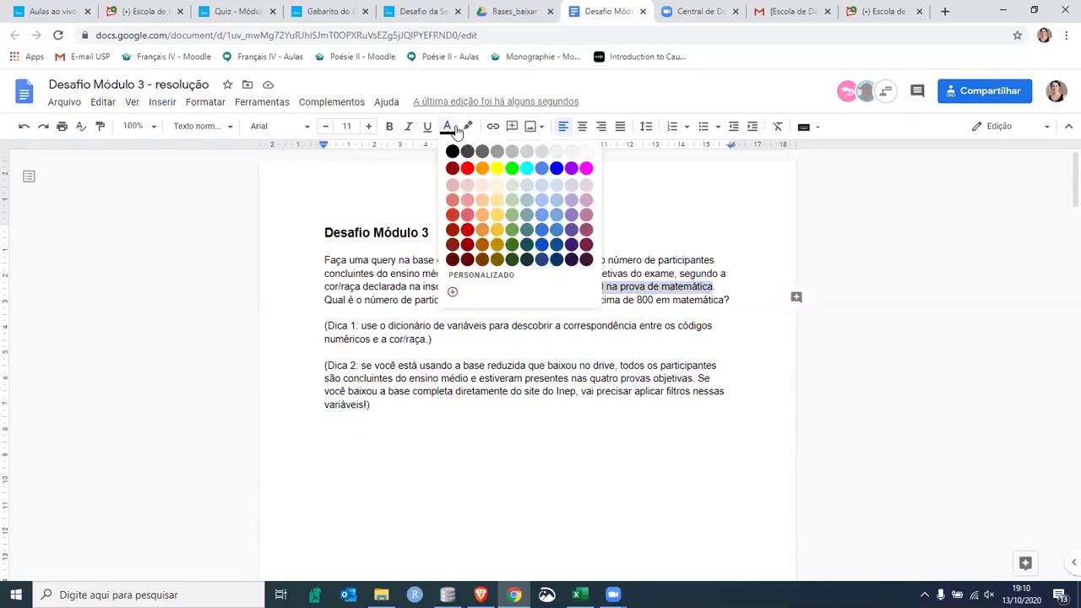
pyautogui.click(499, 168)
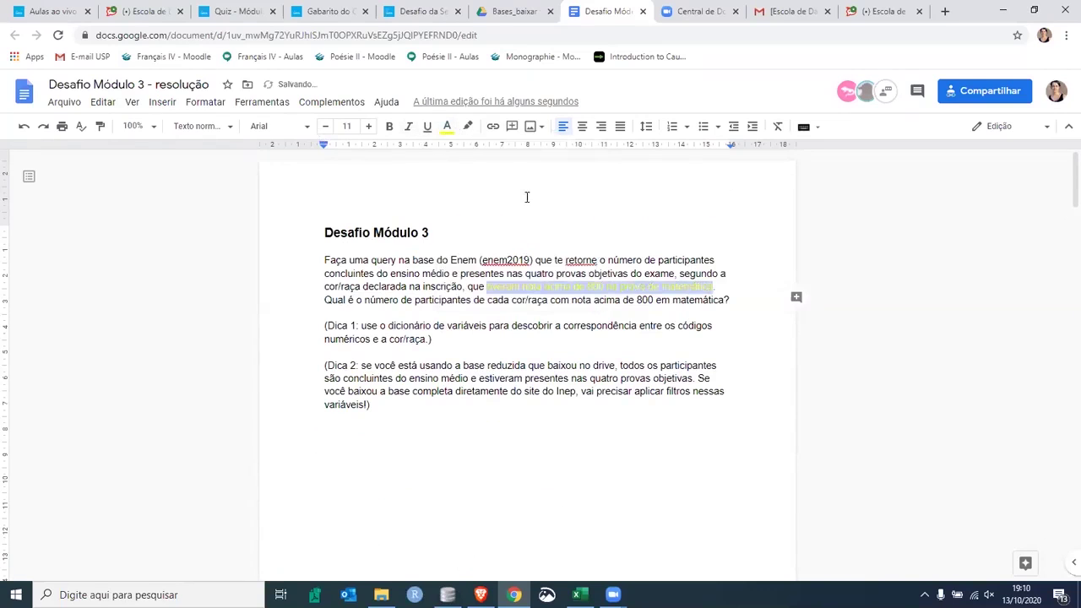
pyautogui.click(447, 129)
pyautogui.click(452, 150)
# Highlight the selected phrase about the math score above 800 in yellow
pyautogui.click(469, 127)
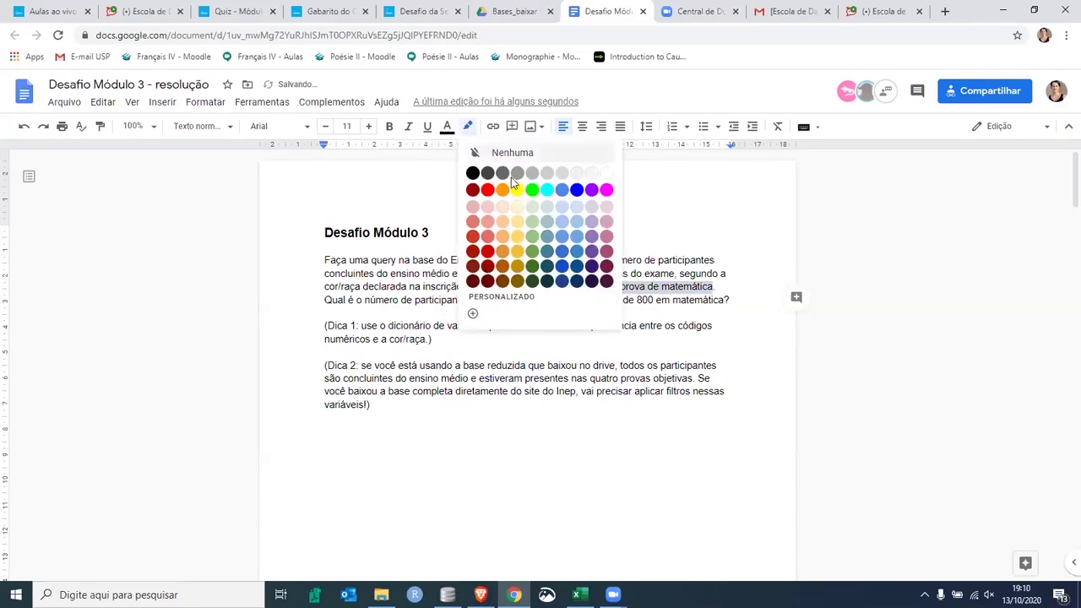
pyautogui.click(519, 189)
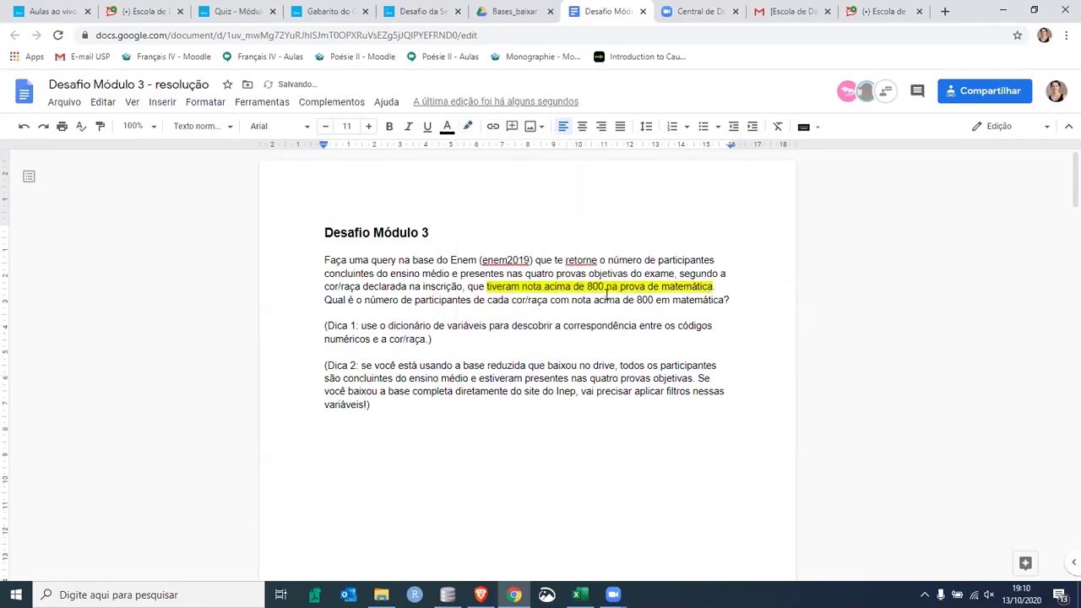
# Enter the filter NU_NOTA_MT > 800 under the WHERE question
pyautogui.scroll(-10, 606, 297)
pyautogui.scroll(-1, 596, 313)
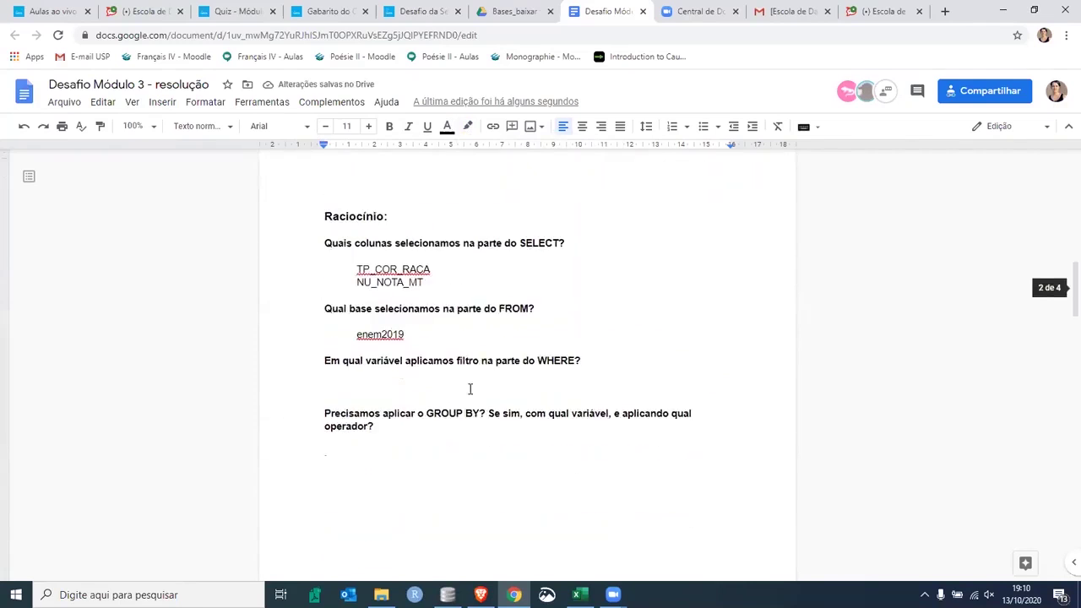
pyautogui.click(422, 358)
pyautogui.write('NU_NOTA_ME')
pyautogui.press('BackSpace')
pyautogui.write('T > 800')
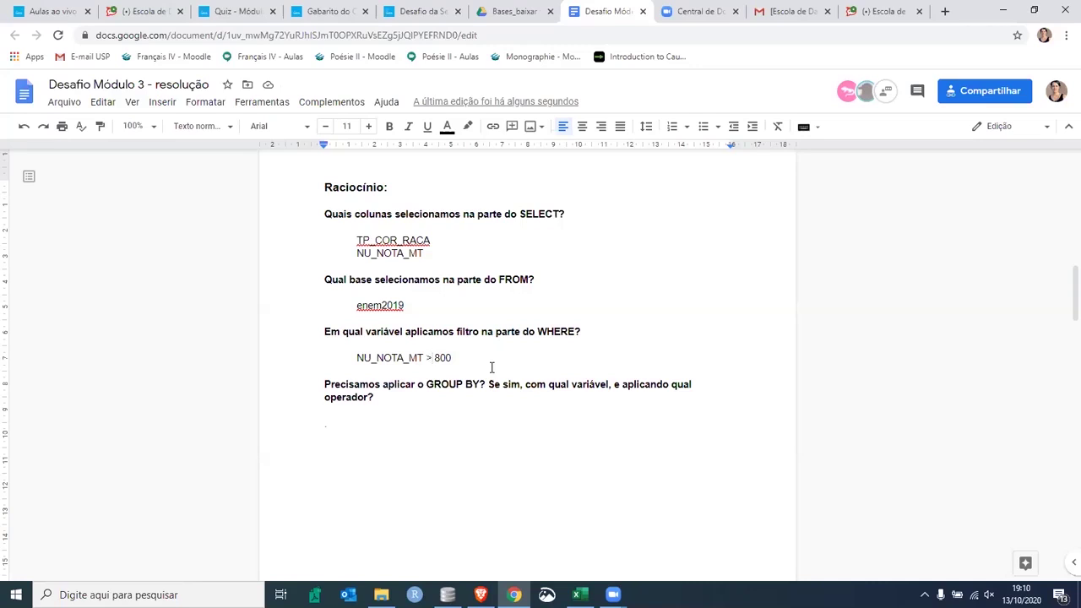
# Try the operator >= in the WHERE filter and restore it to >
pyautogui.write('=')
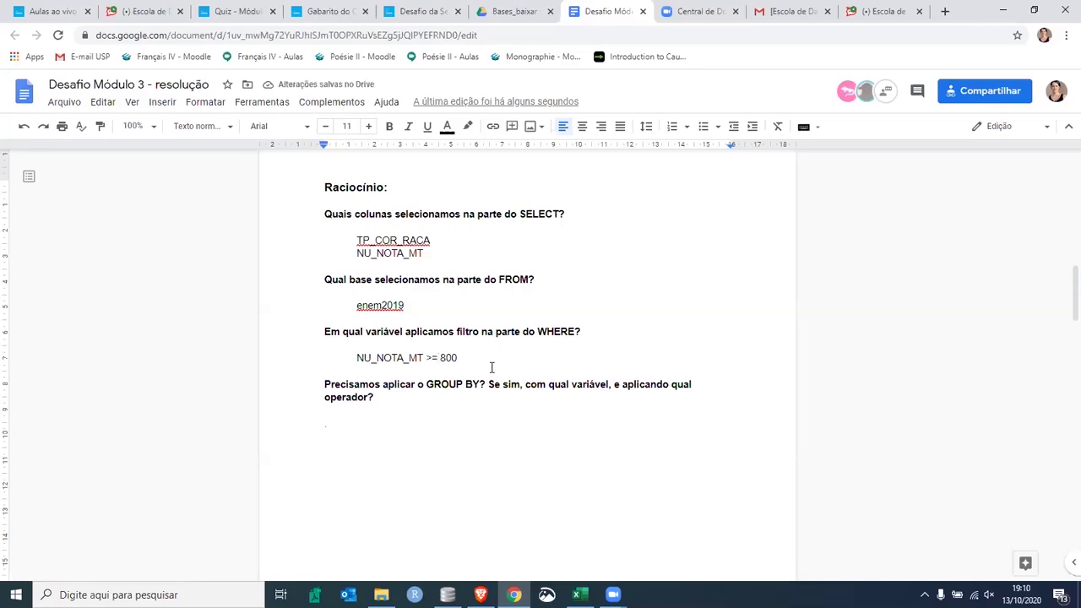
pyautogui.press('Left')
pyautogui.hotkey('shift', 'Left')
pyautogui.hotkey('shift', 'Left')
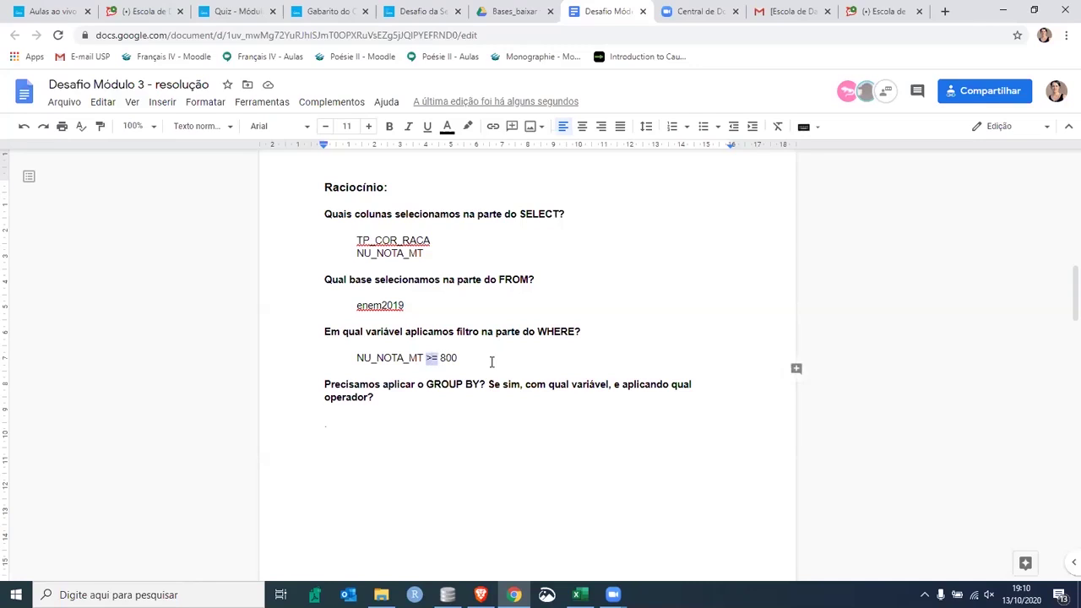
pyautogui.press('Right')
pyautogui.press('BackSpace')
# Make the sentence "Qual é o número de participantes de cada cor/raça com nota acima de 800 em matemática?" bold
pyautogui.scroll(15, 668, 444)
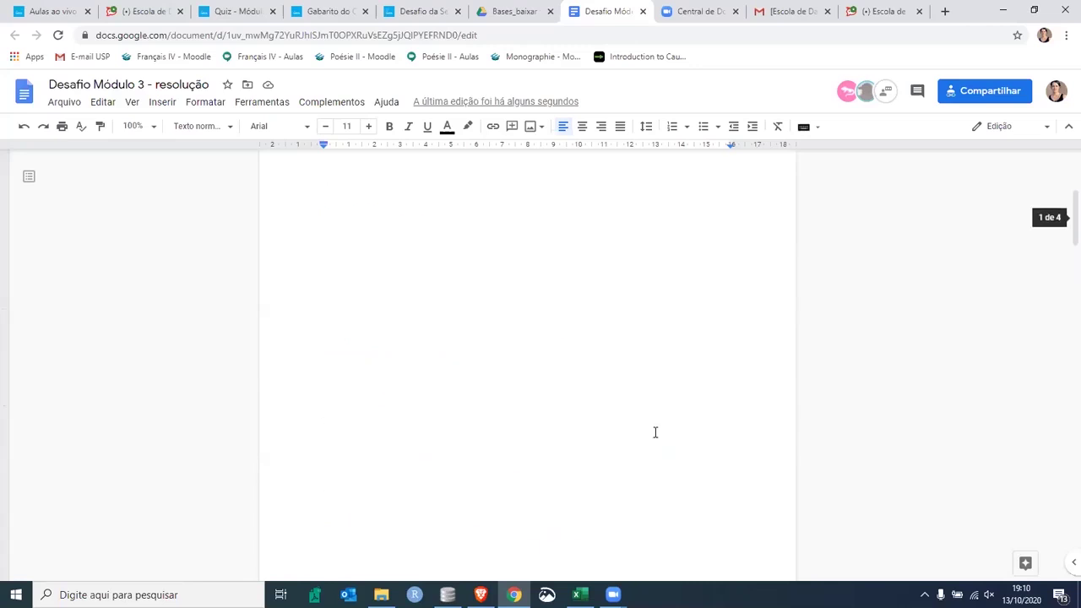
pyautogui.moveTo(326, 300); pyautogui.dragTo(730, 300)
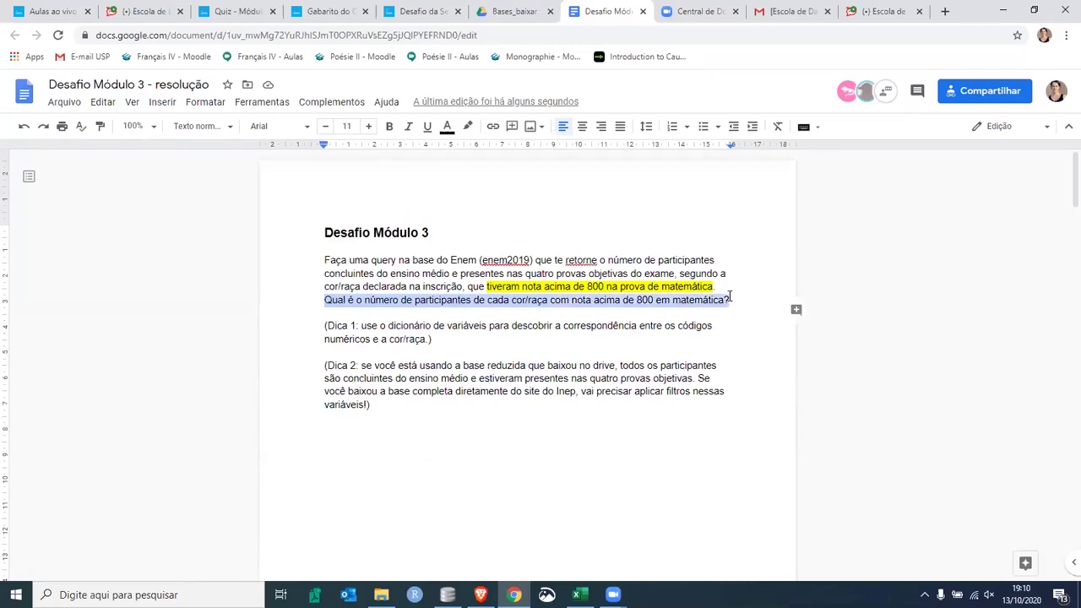
pyautogui.click(389, 126)
# Enter TP_COR_RACA, indented, as the grouping variable under the GROUP BY question
pyautogui.scroll(-4, 550, 331)
pyautogui.scroll(-3, 550, 331)
pyautogui.click(415, 357)
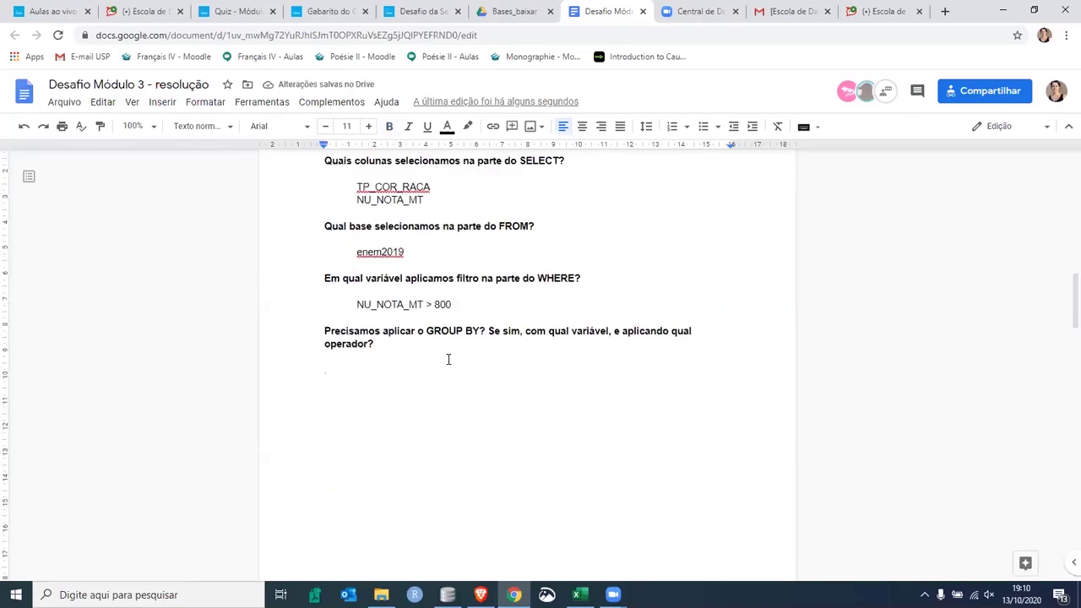
pyautogui.scroll(1, 448, 358)
pyautogui.moveTo(324, 372); pyautogui.dragTo(426, 384)
pyautogui.moveTo(357, 240); pyautogui.dragTo(434, 241)
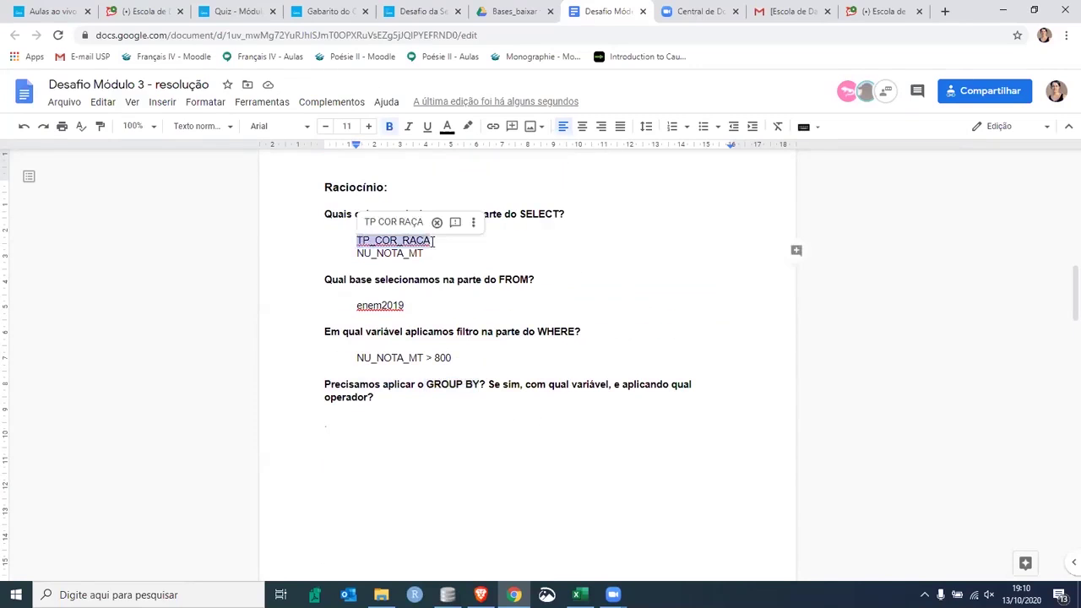
pyautogui.click(388, 430)
pyautogui.press('Tab')
pyautogui.write('tp')
pyautogui.press('BackSpace')
pyautogui.press('BackSpace')
pyautogui.write('TP')
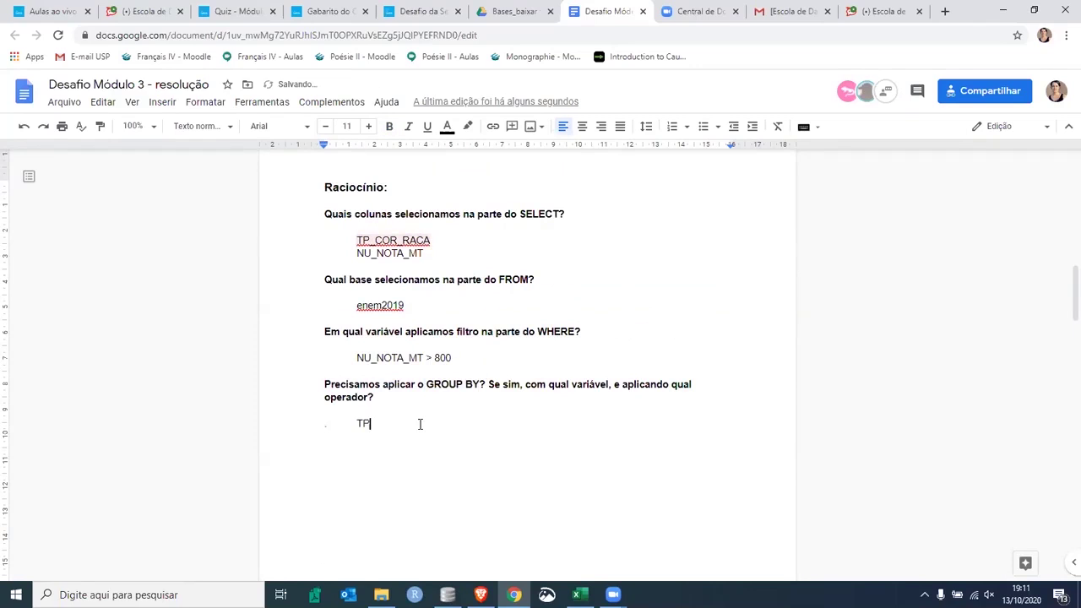
pyautogui.write('_COR_RACA')
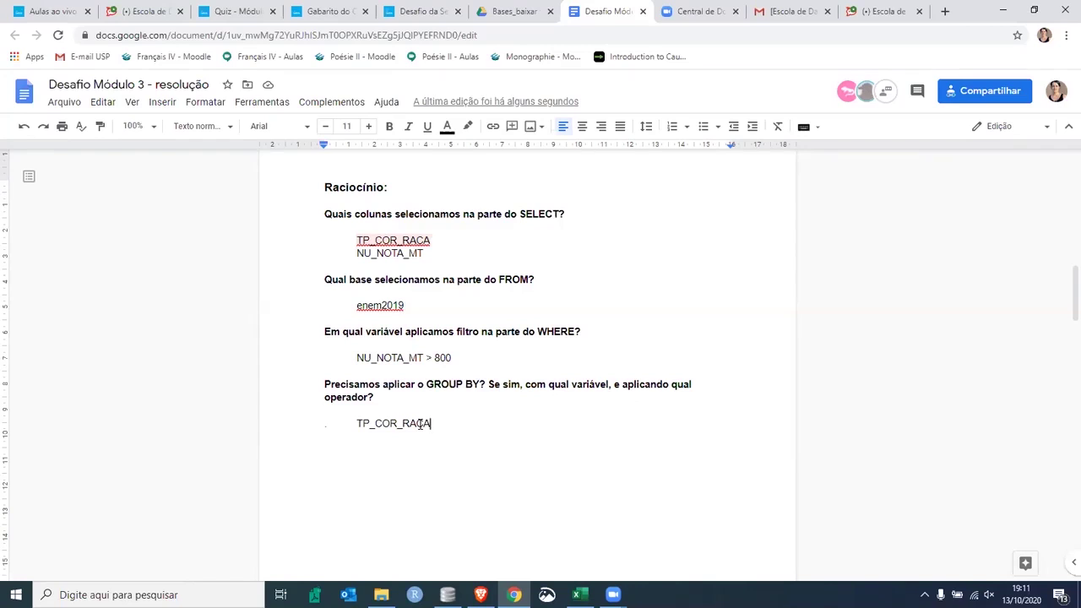
# Add the line "count(*) - NU_NOT_MT" below the grouping variable as the operator answer
pyautogui.press('Return')
pyautogui.write('count(*)')
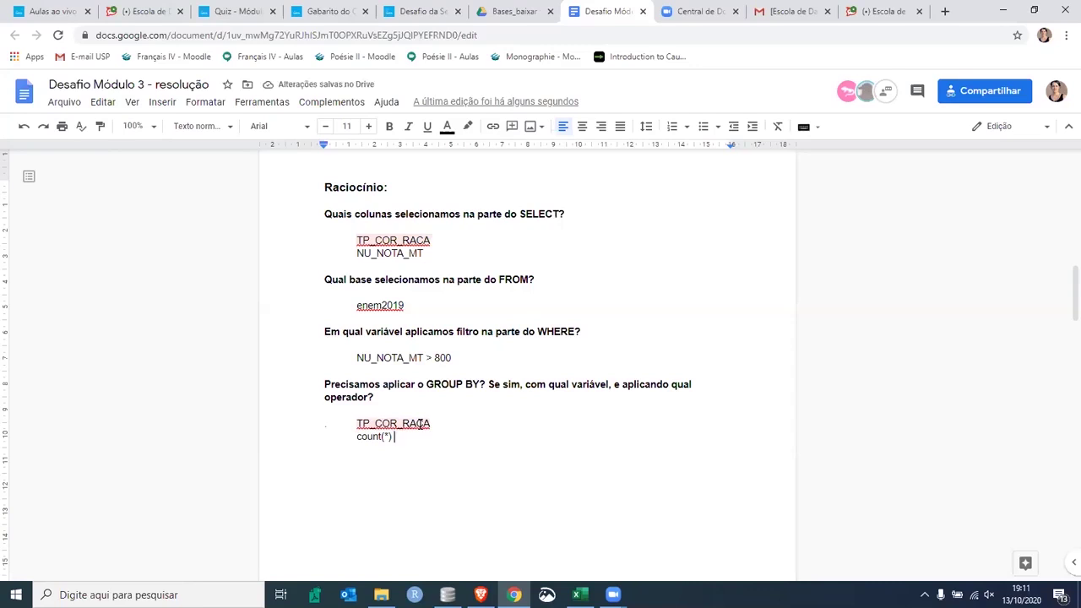
pyautogui.write(' - NU_NOT_MT')
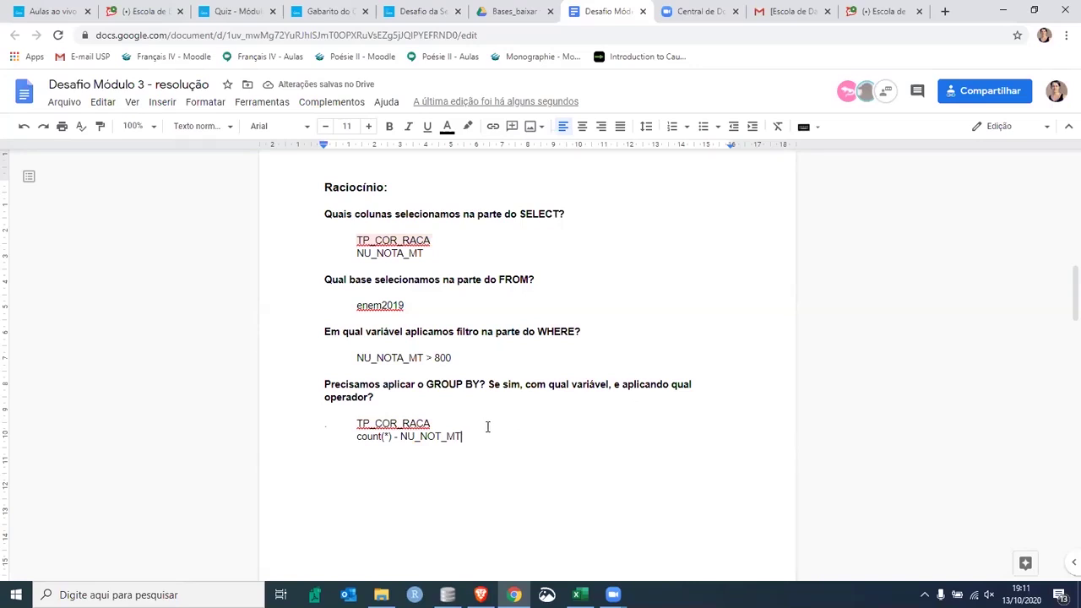
# Switch to DB Browser for SQLite and open the empty RESOLUÇÃO query for editing
pyautogui.click(448, 595)
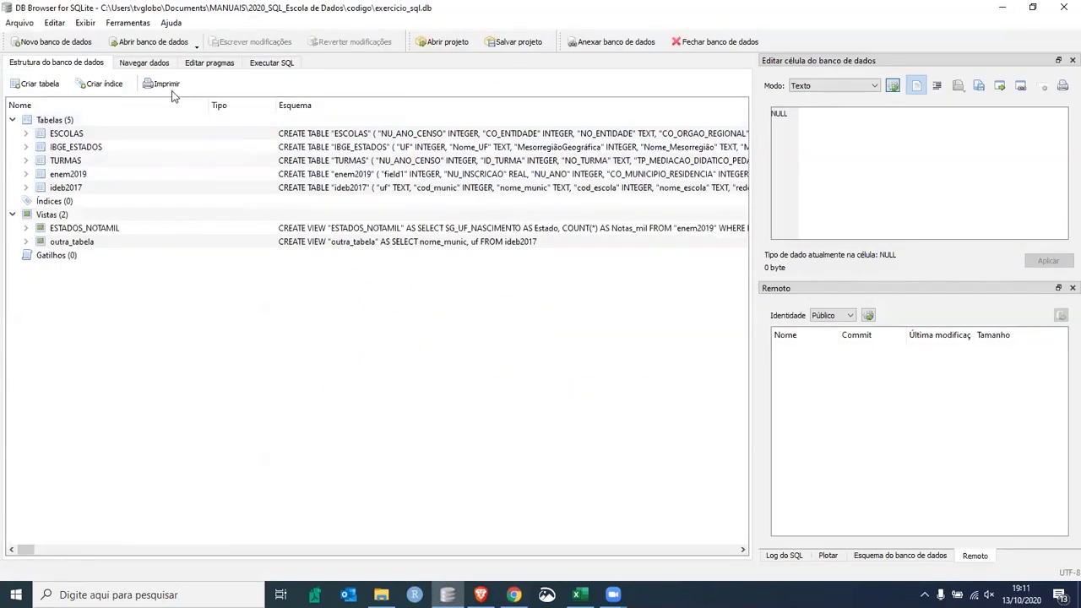
pyautogui.click(271, 64)
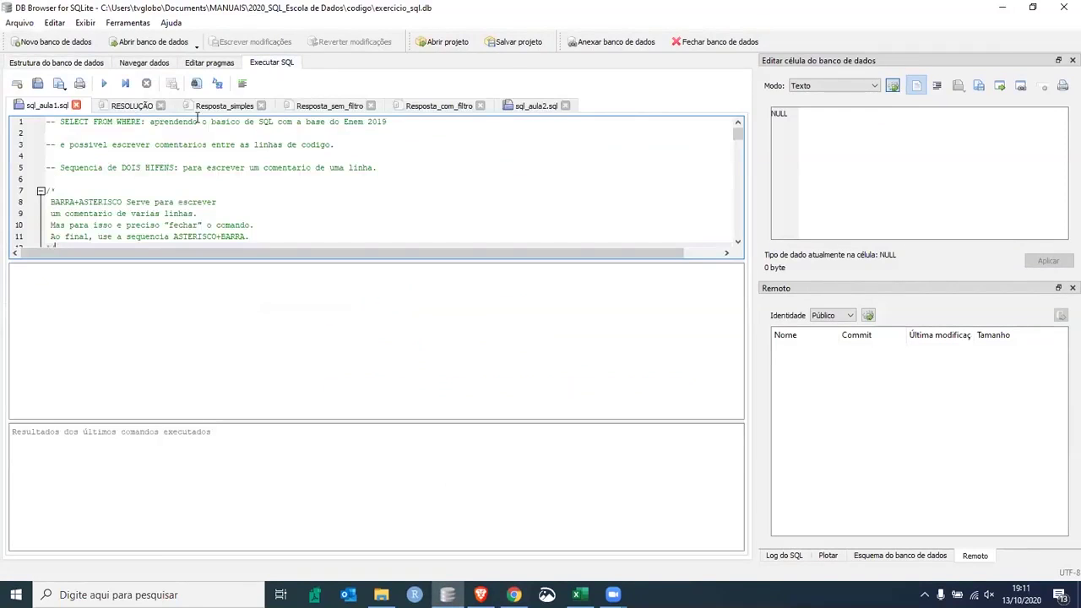
pyautogui.click(133, 107)
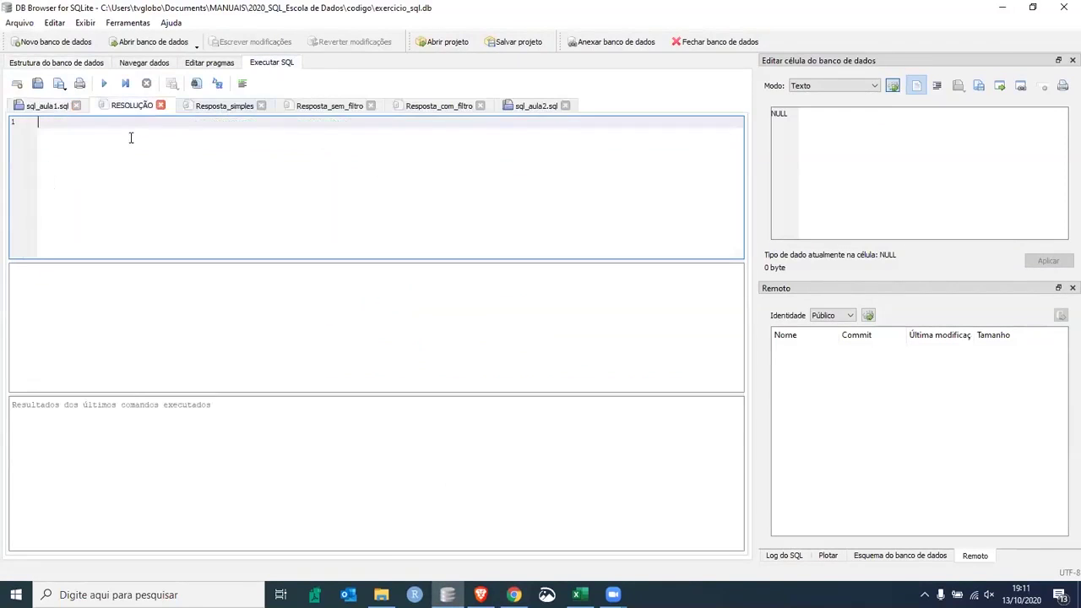
# Write a SELECT clause with the columns TP_COR_RACA and NU_NOTA_MT, each on its own line
pyautogui.write('SELECT')
pyautogui.press('Return')
pyautogui.write('TP_COR')
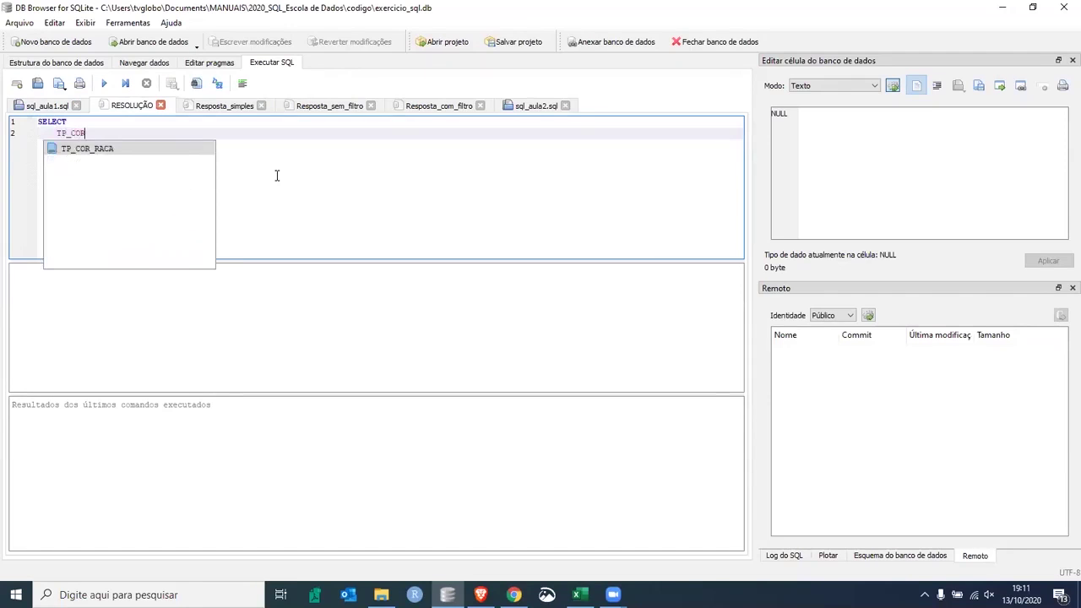
pyautogui.press('Return')
pyautogui.write(',')
pyautogui.press('Return')
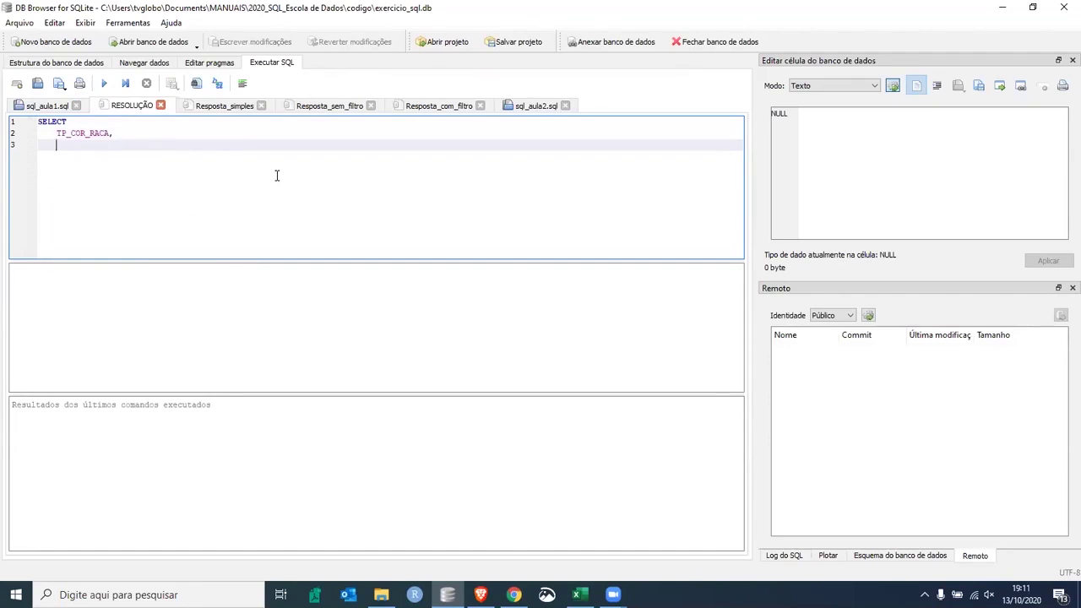
pyautogui.write('NU_NOT')
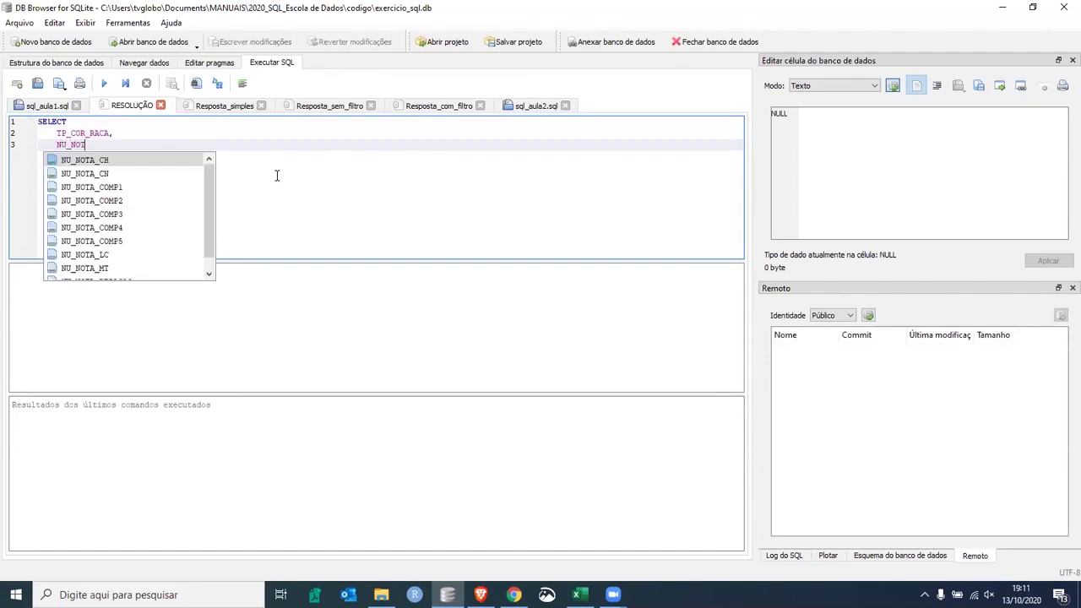
pyautogui.write('A_MT')
pyautogui.press('Return')
# Add the clause FROM enem2019 on a new line of the query
pyautogui.press('Return')
pyautogui.write('fro')
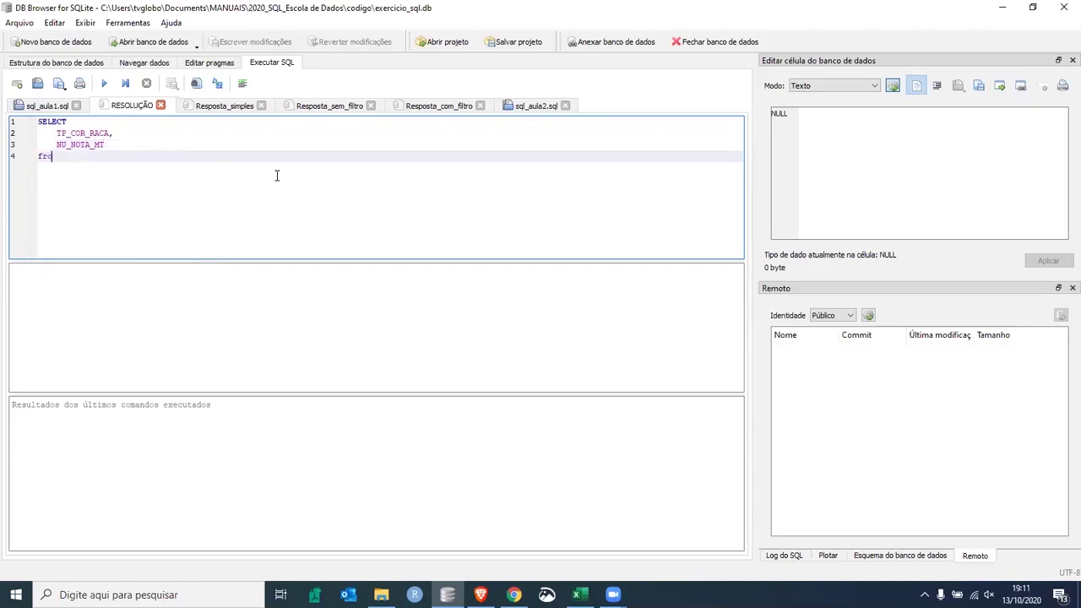
pyautogui.press('BackSpace')
pyautogui.write('o')
pyautogui.press('Return')
pyautogui.write('enem2019')
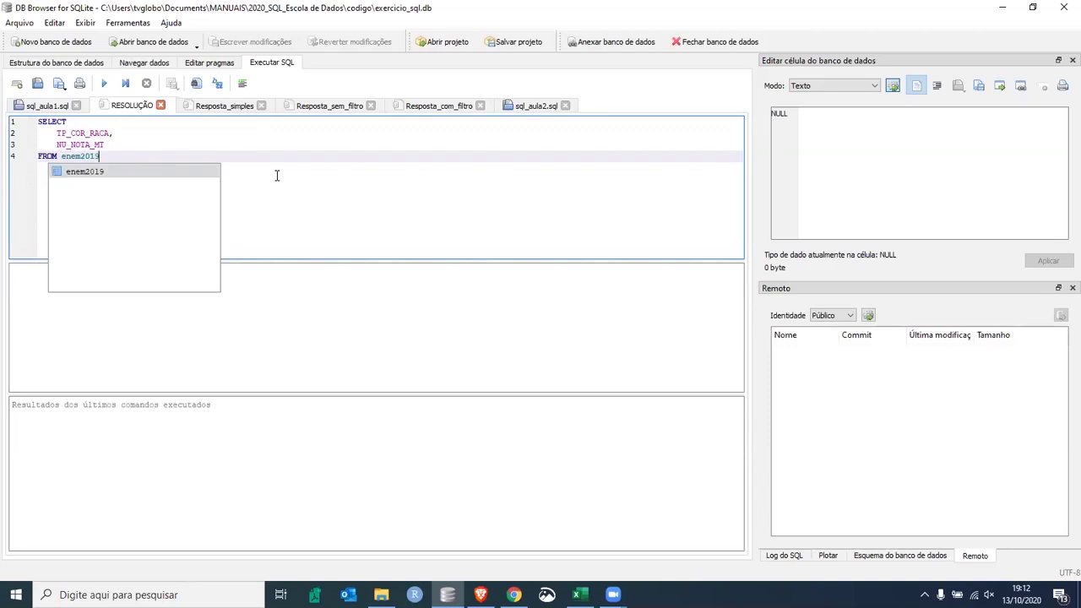
pyautogui.press('Return')
# Add the filter WHERE NU_NOTA_MT > 800 on a new line below the FROM clause
pyautogui.press('Return')
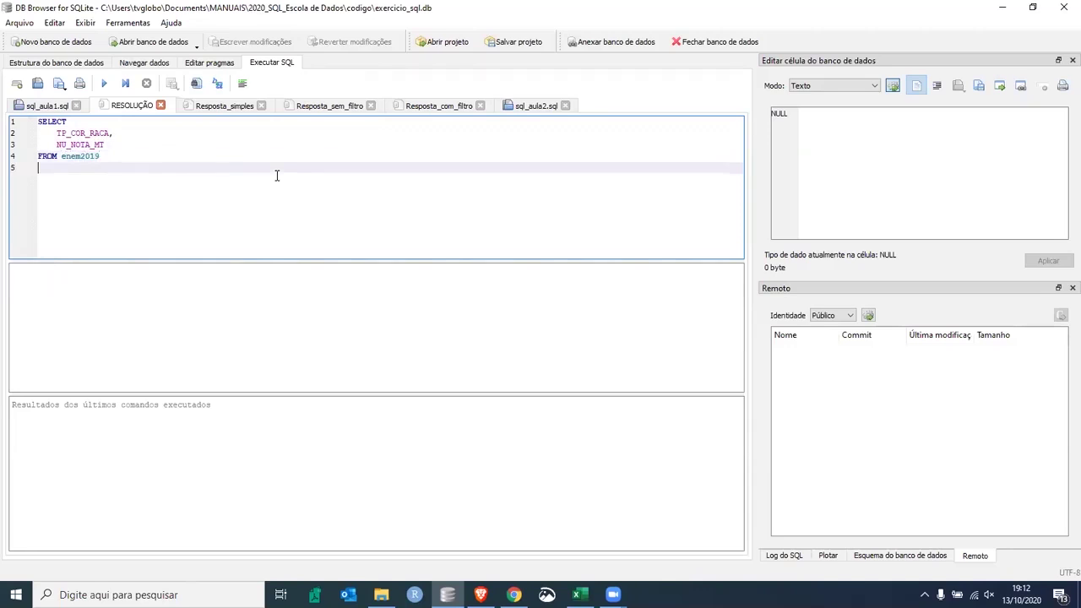
pyautogui.write('WHERE')
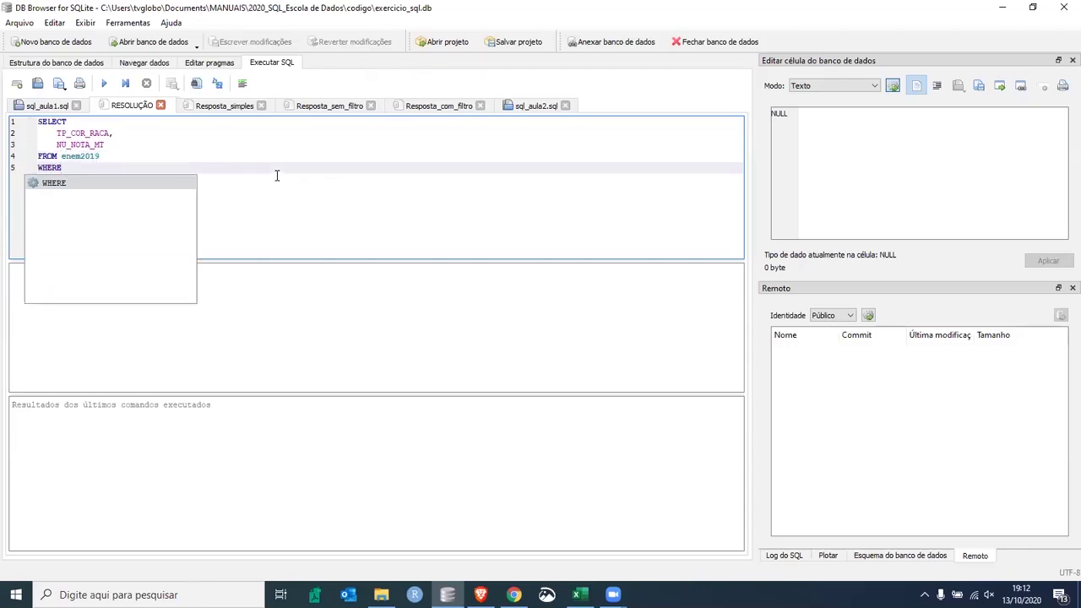
pyautogui.write(' NU_NOT')
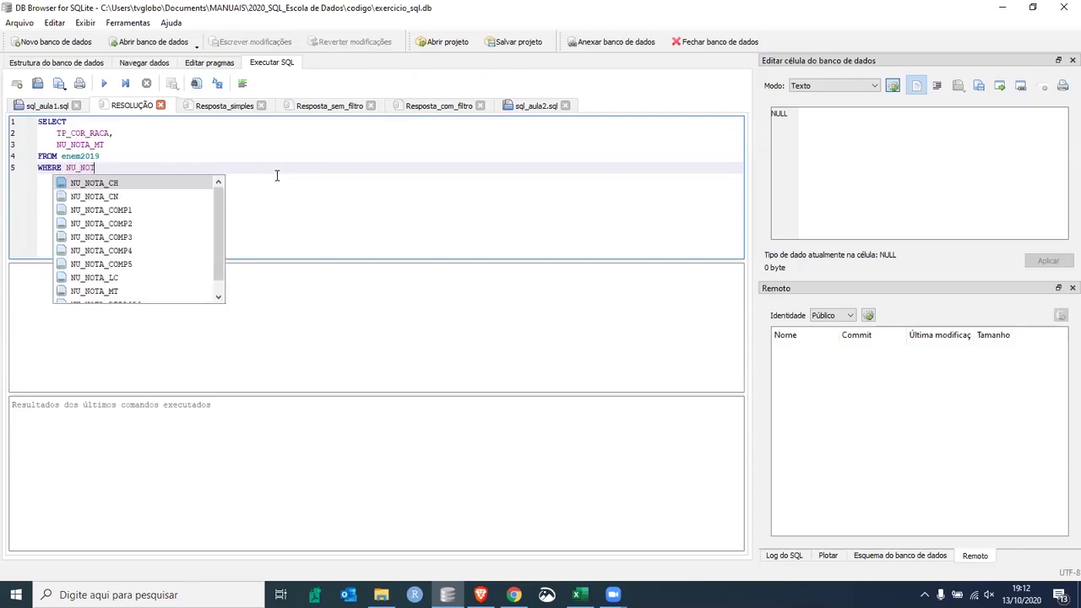
pyautogui.write('A_MT')
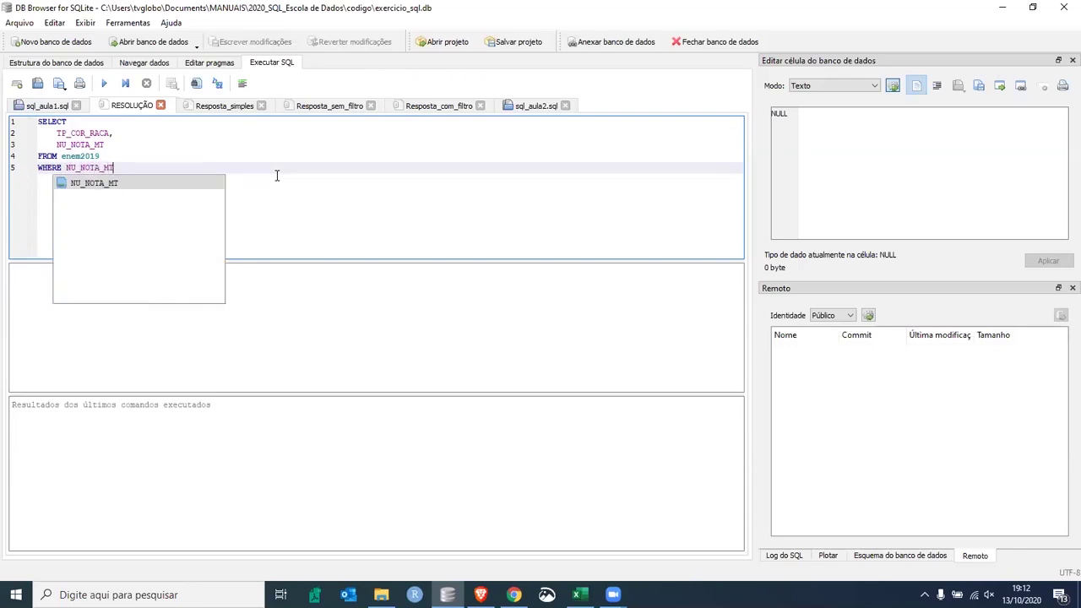
pyautogui.write(' > 800')
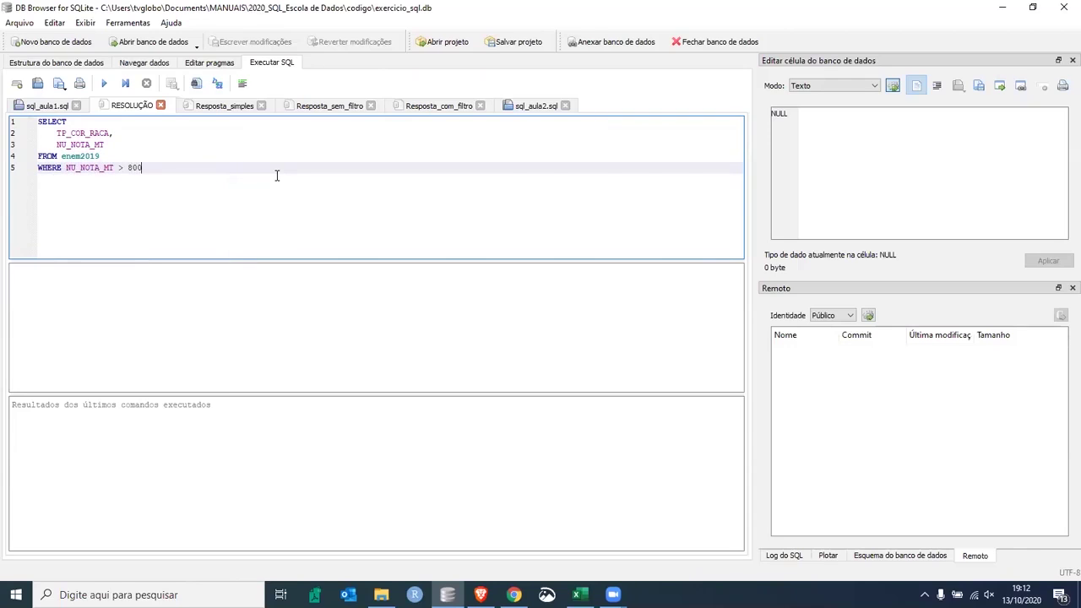
# Add the clause GROUP BY TP_COR_RACA on a new line at the end of the query
pyautogui.press('Return')
pyautogui.write('GROUP BY ')
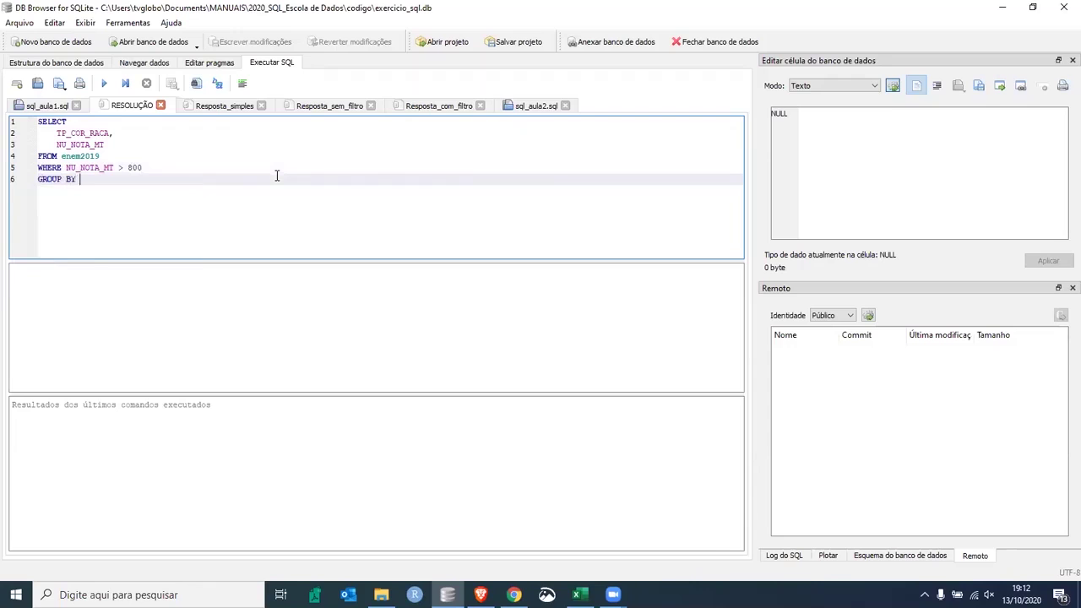
pyautogui.write('TP_COR')
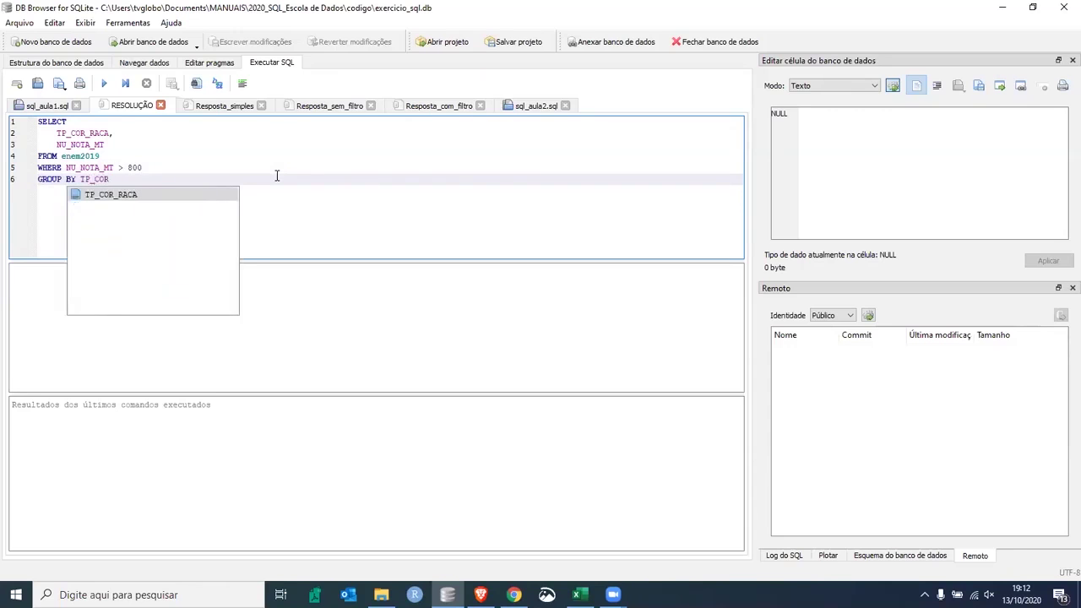
pyautogui.press('Return')
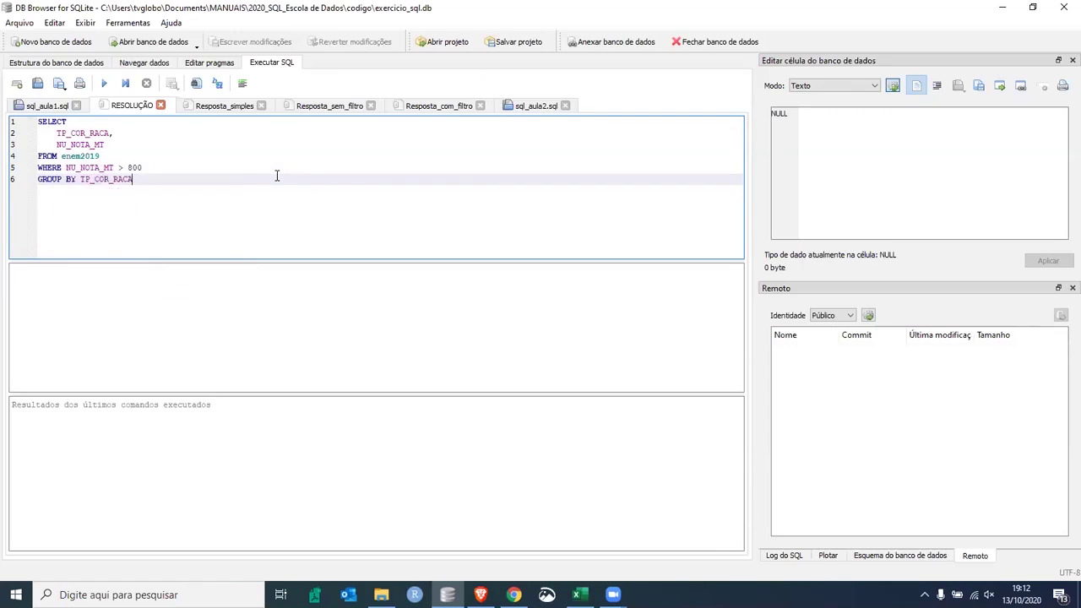
# Insert count(*) before NU_NOTA_MT in the SELECT clause, leaving NU_NOTA_MT as the alias of the count
pyautogui.click(57, 145)
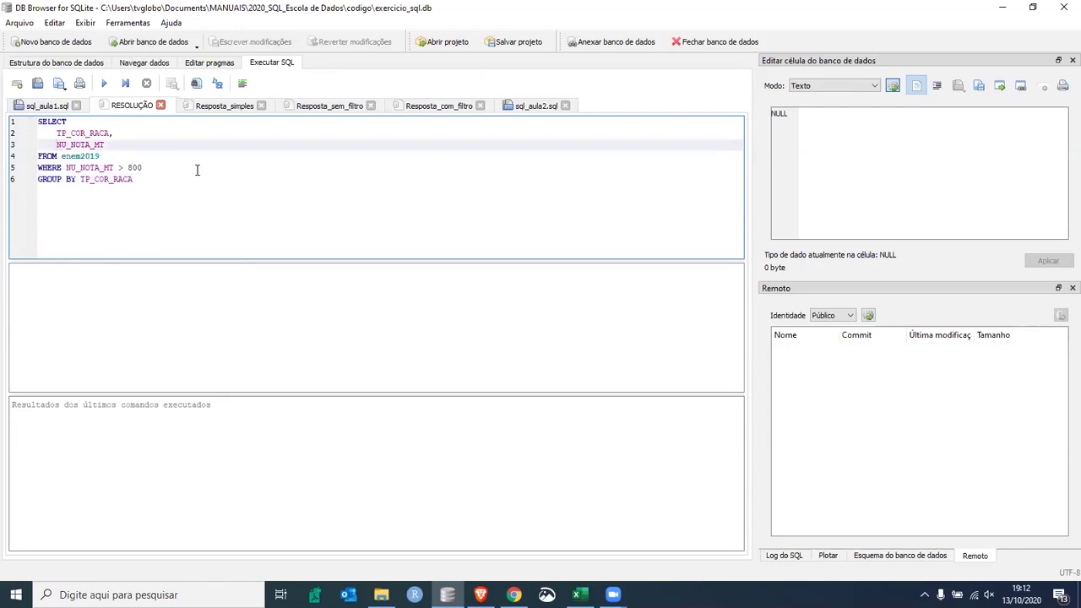
pyautogui.write('Count')
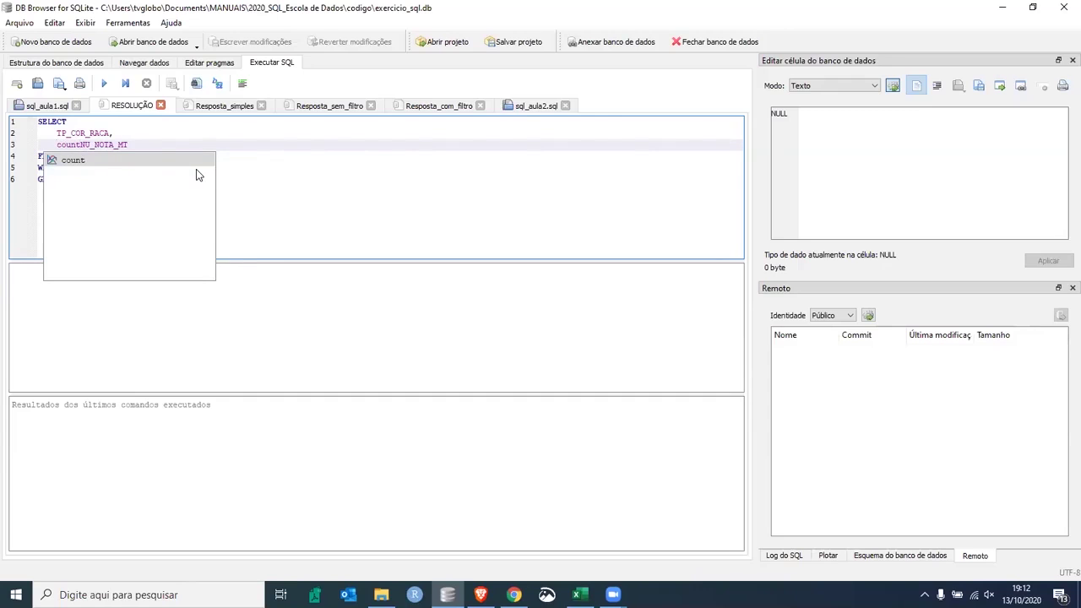
pyautogui.write('(*)')
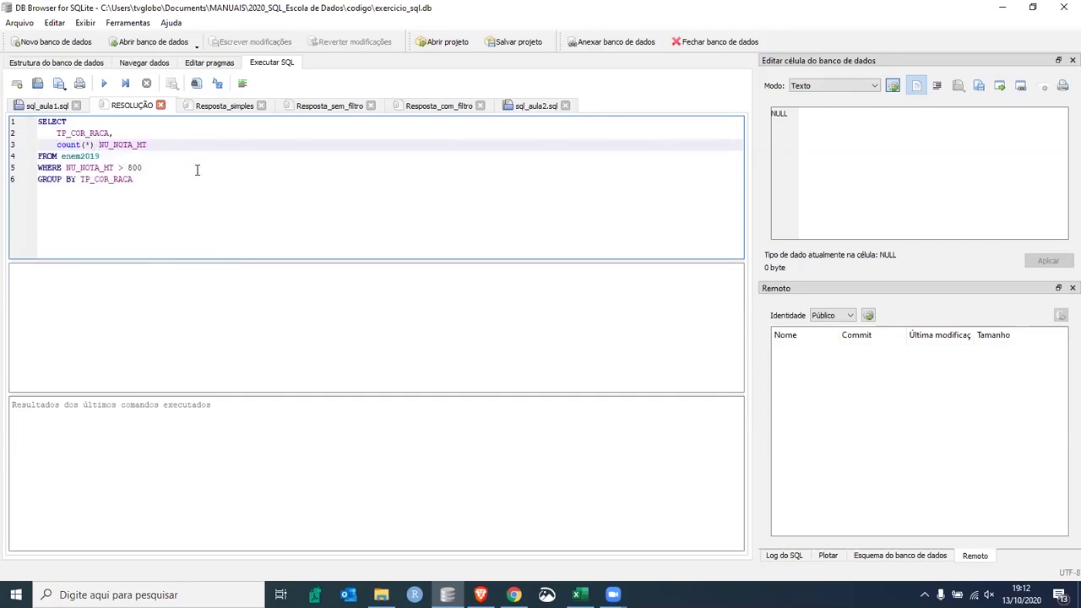
# End the query with a semicolon after GROUP BY TP_COR_RACA and execute the whole statement
pyautogui.click(148, 180)
pyautogui.moveTo(148, 180); pyautogui.dragTo(8, 125)
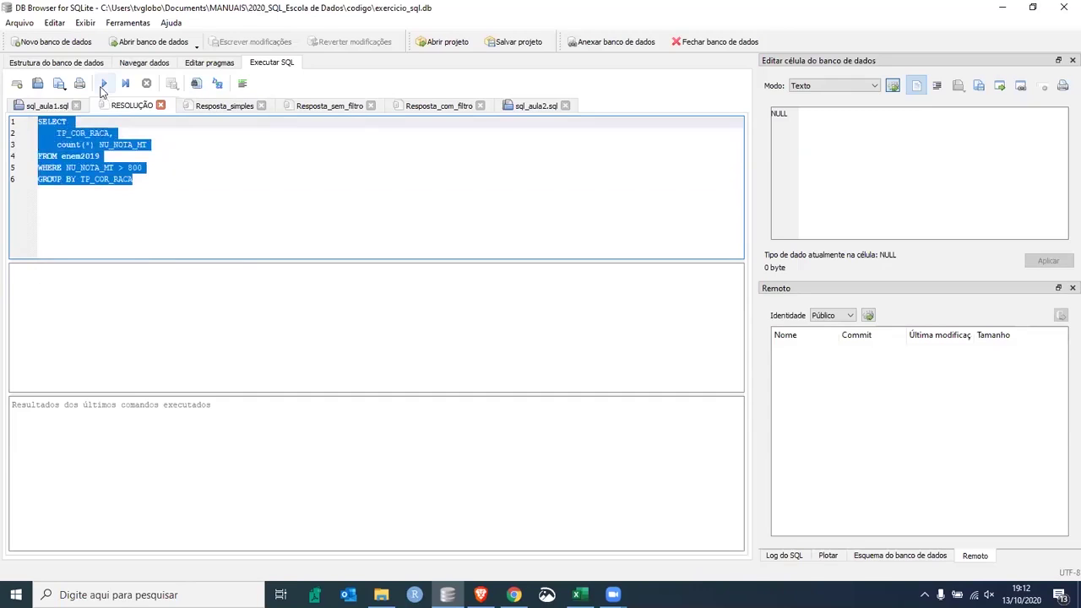
pyautogui.click(333, 198)
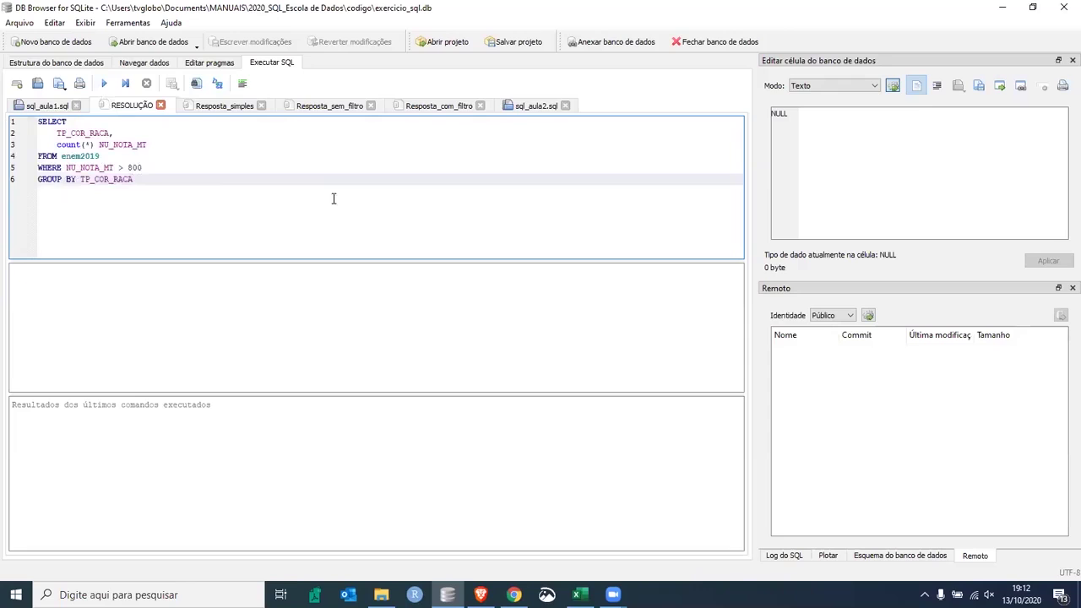
pyautogui.write(';')
pyautogui.moveTo(138, 179); pyautogui.dragTo(27, 123)
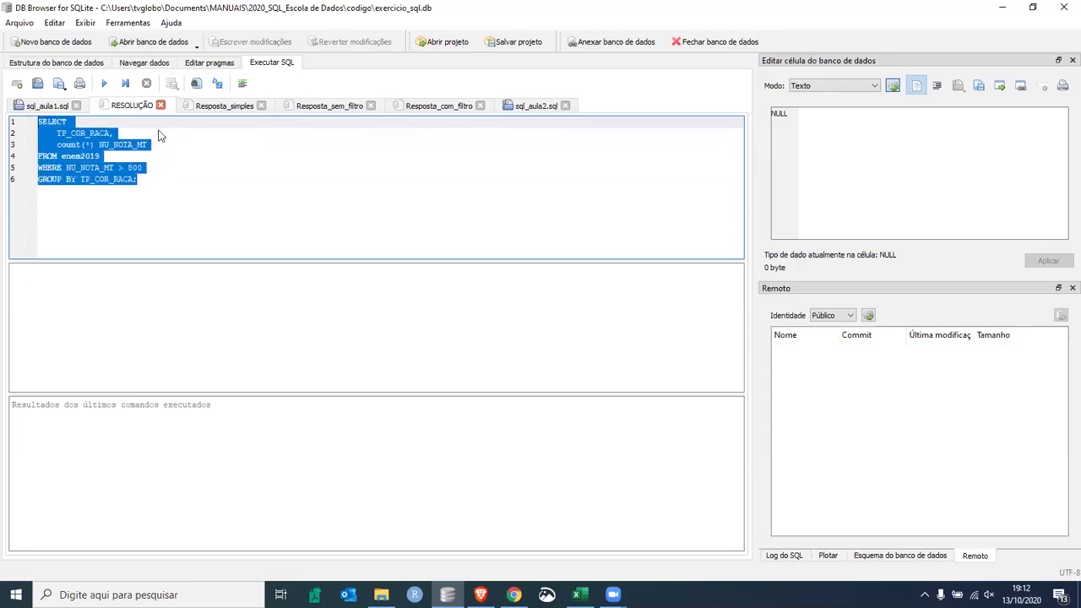
pyautogui.click(104, 84)
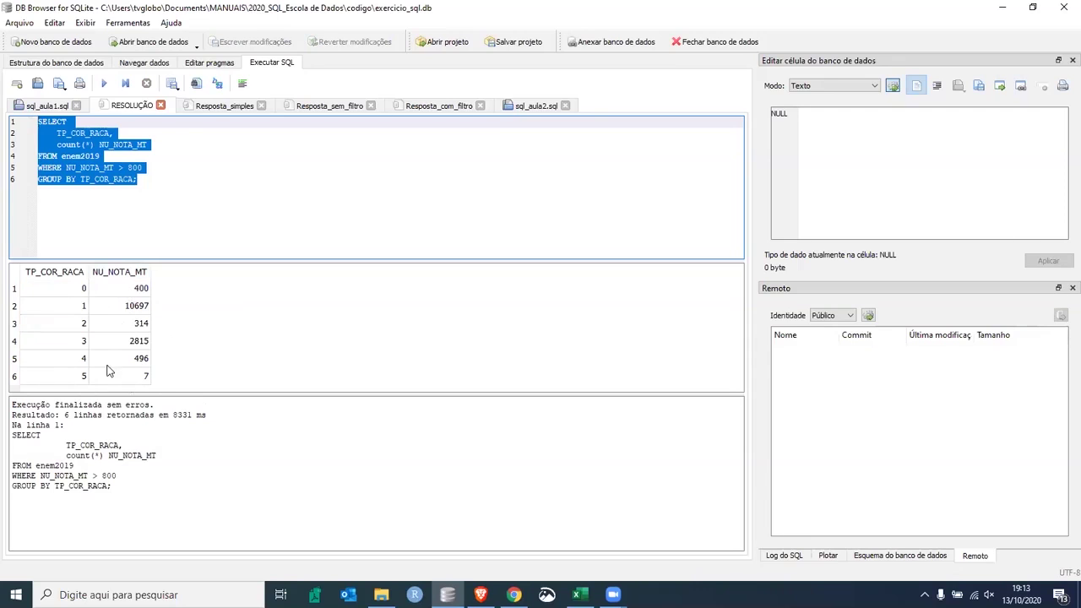
# Review the query's SELECT lines TP_COR_RACA and count(*) NU_NOTA_MT against the result columns
pyautogui.click(93, 145)
pyautogui.moveTo(39, 122); pyautogui.dragTo(139, 179)
pyautogui.click(93, 135)
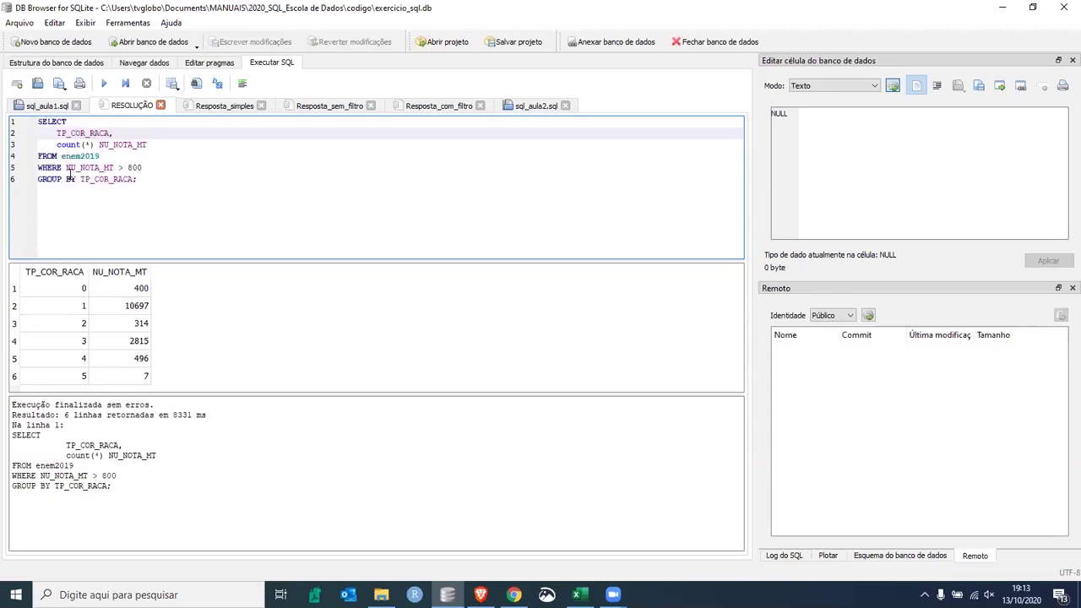
pyautogui.moveTo(57, 132); pyautogui.dragTo(117, 133)
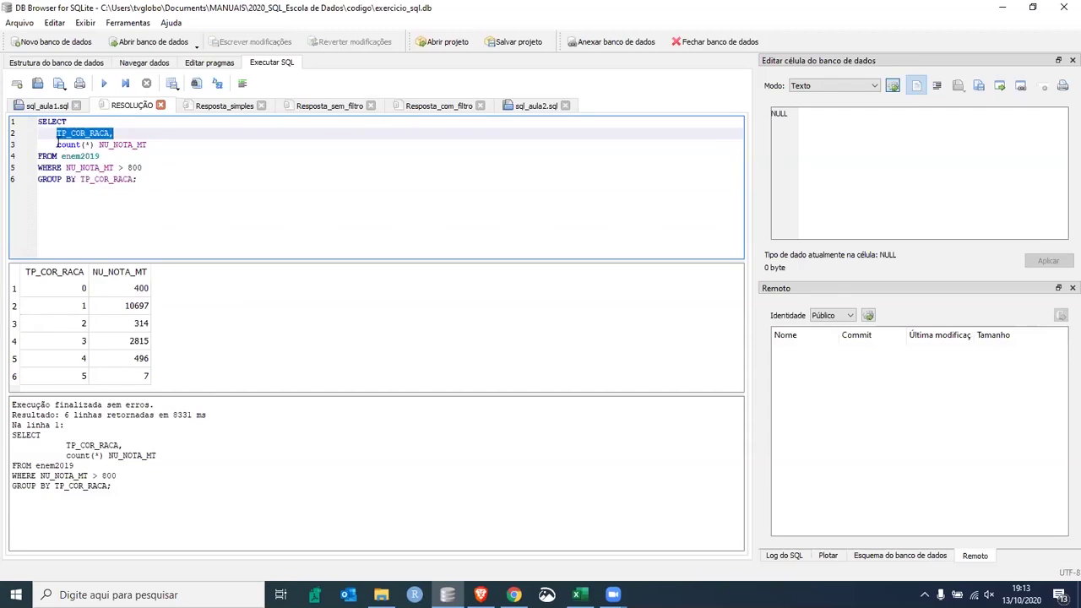
pyautogui.moveTo(57, 144); pyautogui.dragTo(149, 144)
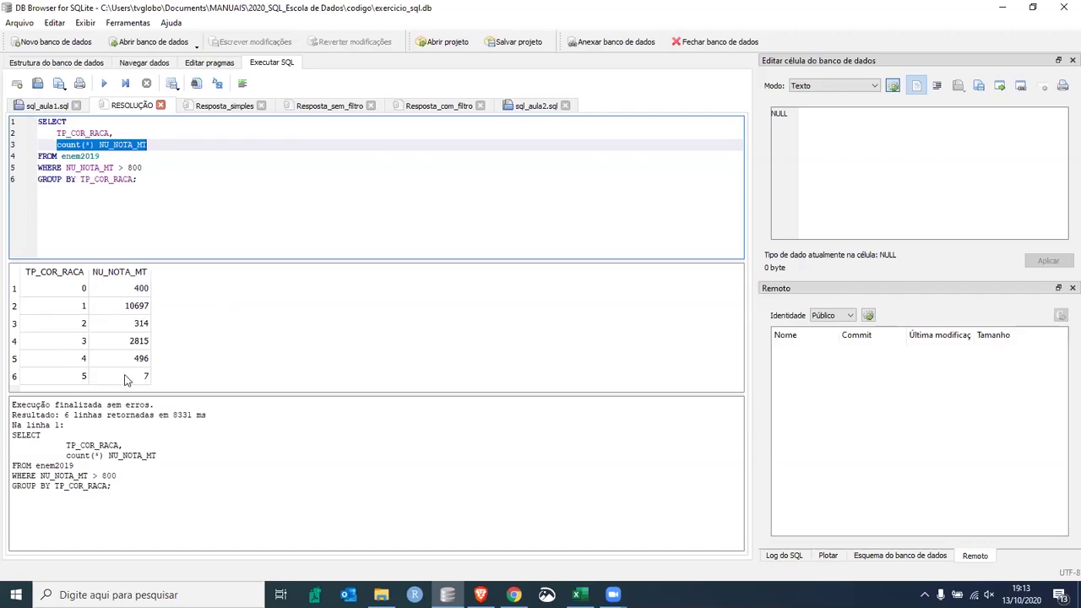
# Examine the result rows, reading the count of high math scores for each TP_COR_RACA code
pyautogui.click(69, 306)
pyautogui.keyDown('shift'); pyautogui.click(124, 309); pyautogui.keyUp('shift')
pyautogui.click(136, 309)
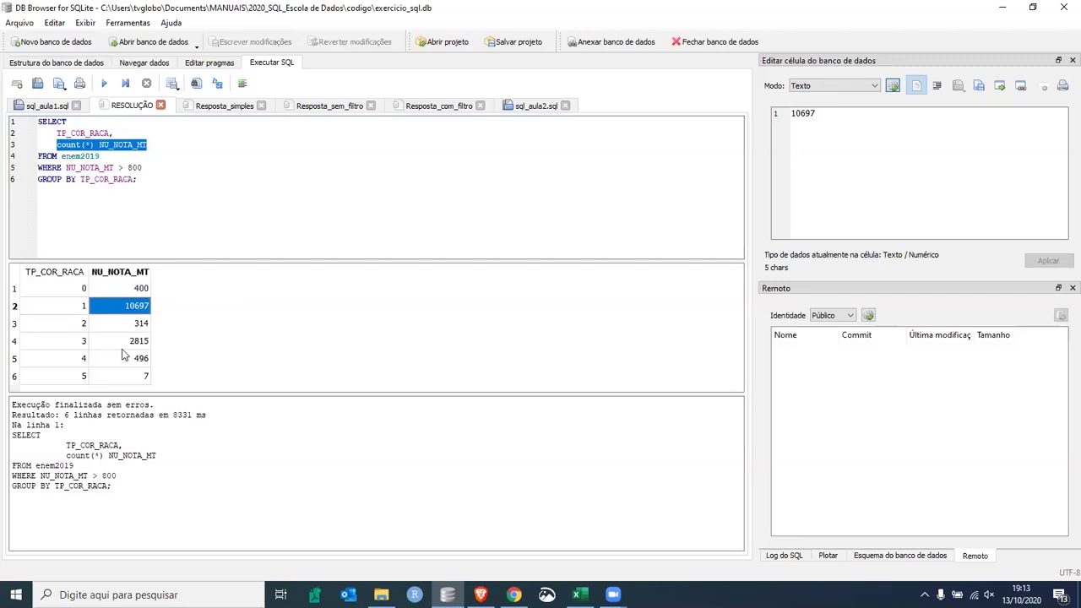
pyautogui.moveTo(80, 346); pyautogui.dragTo(138, 344)
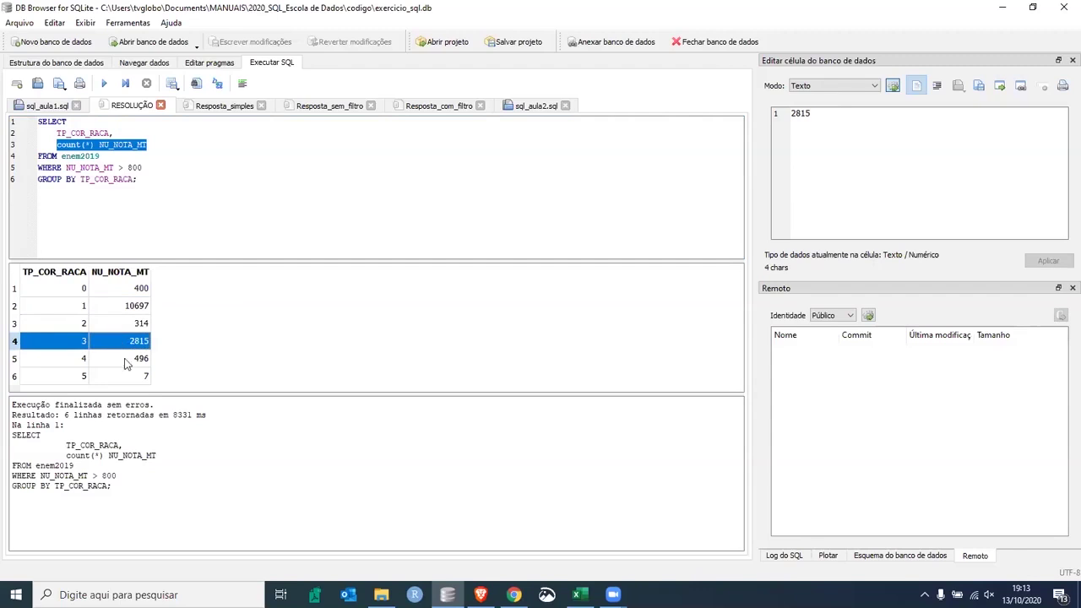
pyautogui.click(128, 363)
pyautogui.moveTo(82, 294); pyautogui.dragTo(122, 293)
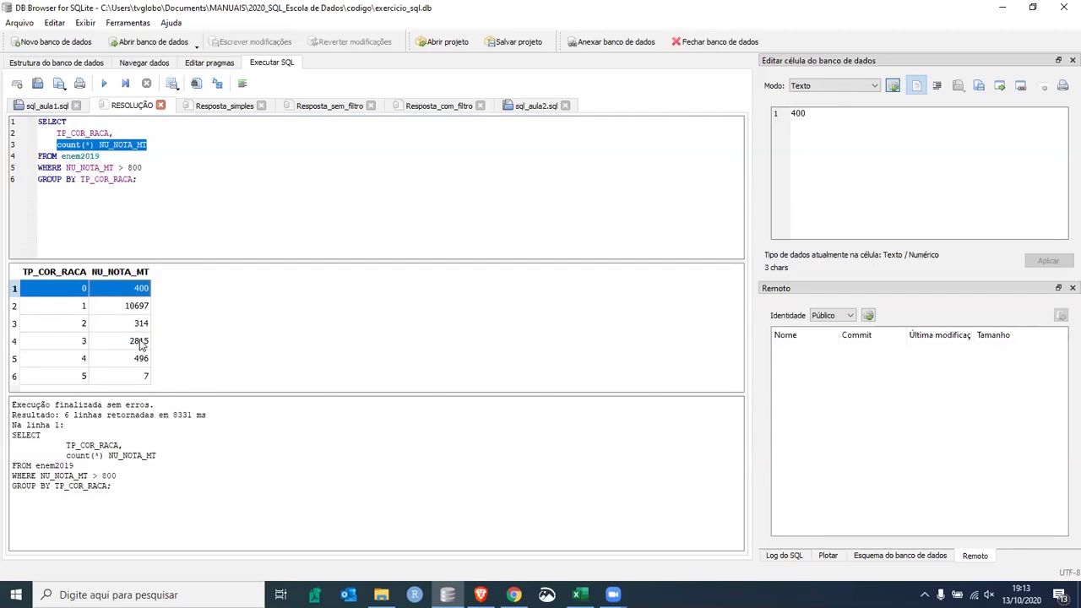
pyautogui.moveTo(58, 331); pyautogui.dragTo(118, 330)
pyautogui.moveTo(72, 376); pyautogui.dragTo(141, 380)
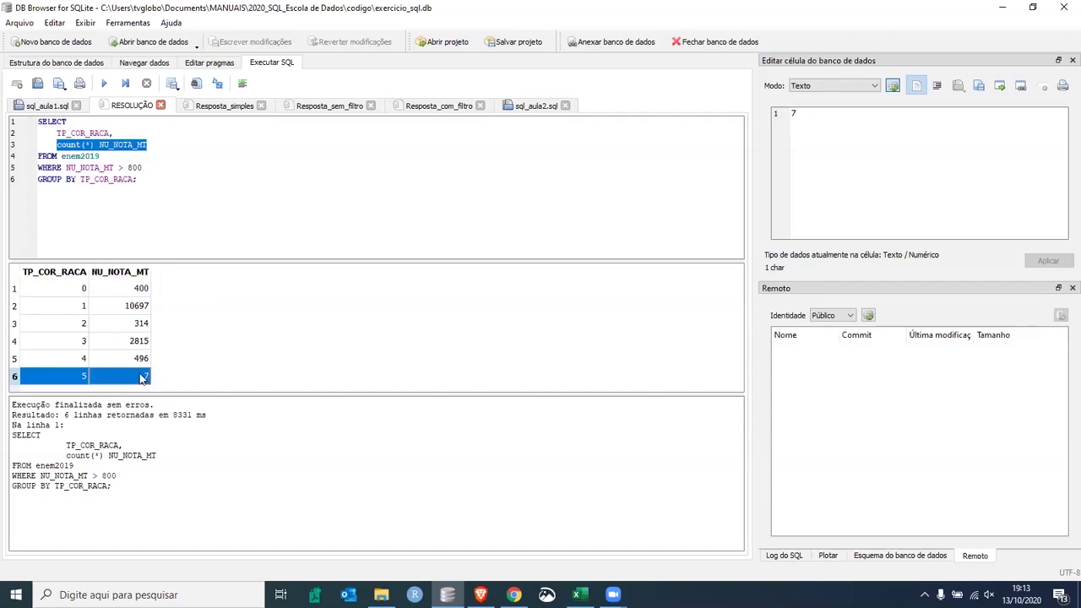
pyautogui.click(141, 380)
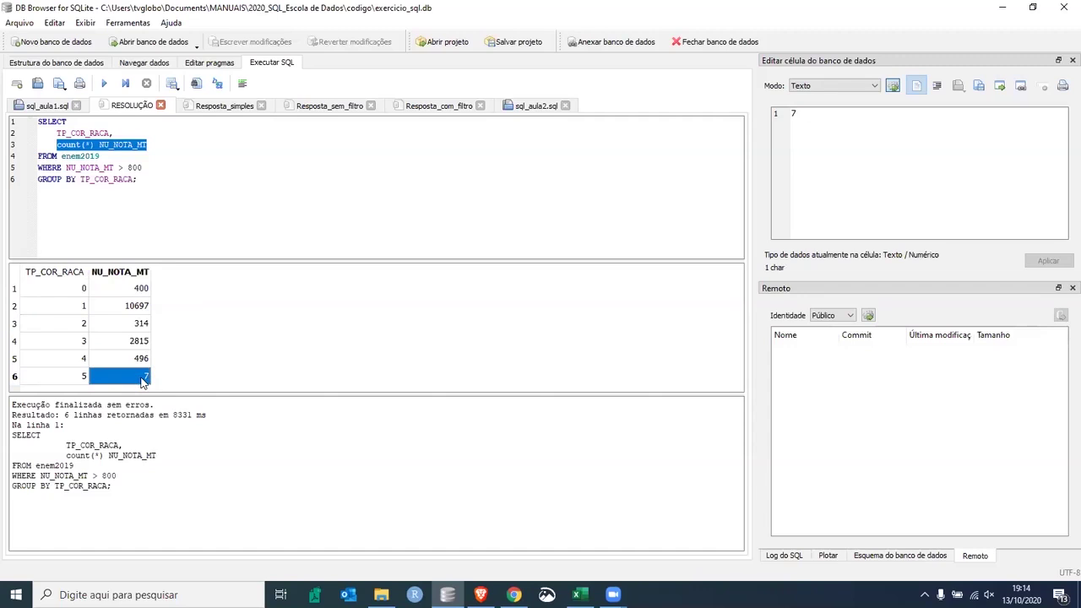
# Switch to the Dicionário_Microdados_Enem_2019 workbook in Excel and find the category codes of TP_COR_RACA
pyautogui.click(579, 594)
pyautogui.moveTo(1063, 385); pyautogui.dragTo(1063, 169)
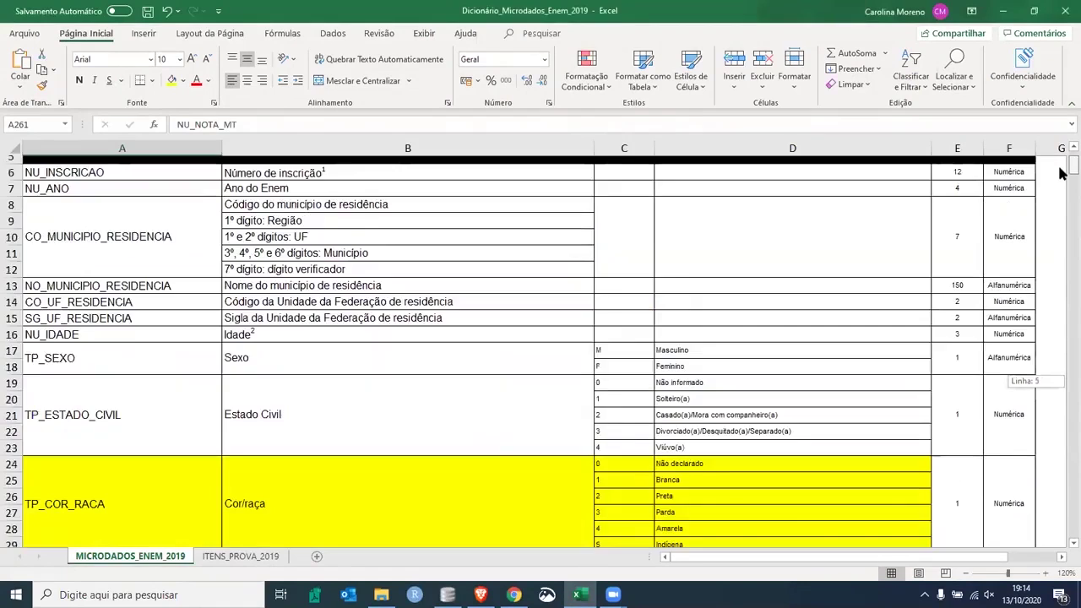
pyautogui.scroll(-3, 1005, 209)
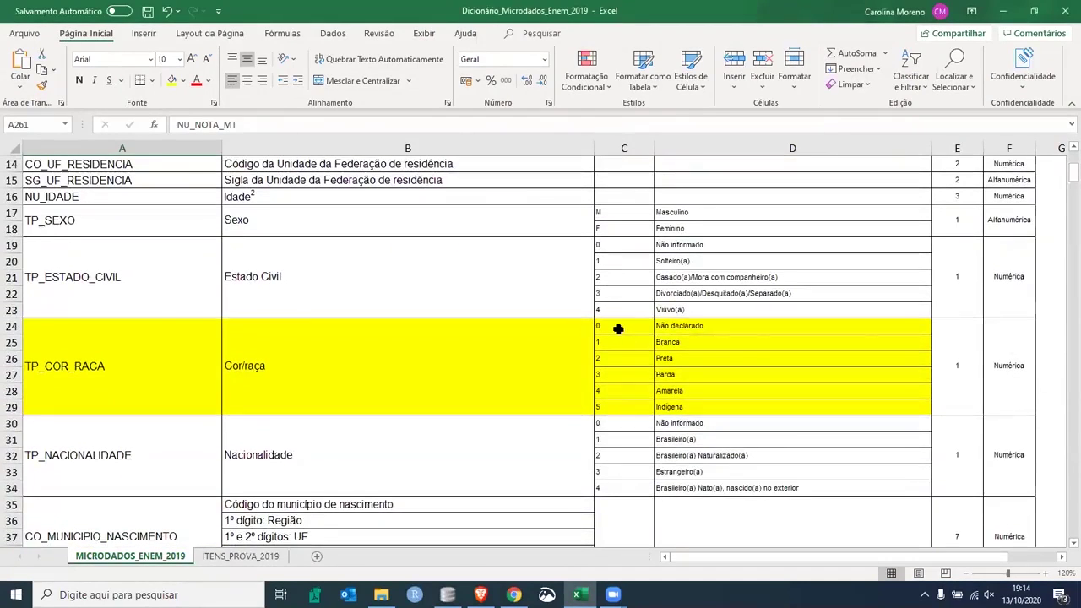
pyautogui.moveTo(618, 330); pyautogui.dragTo(726, 325)
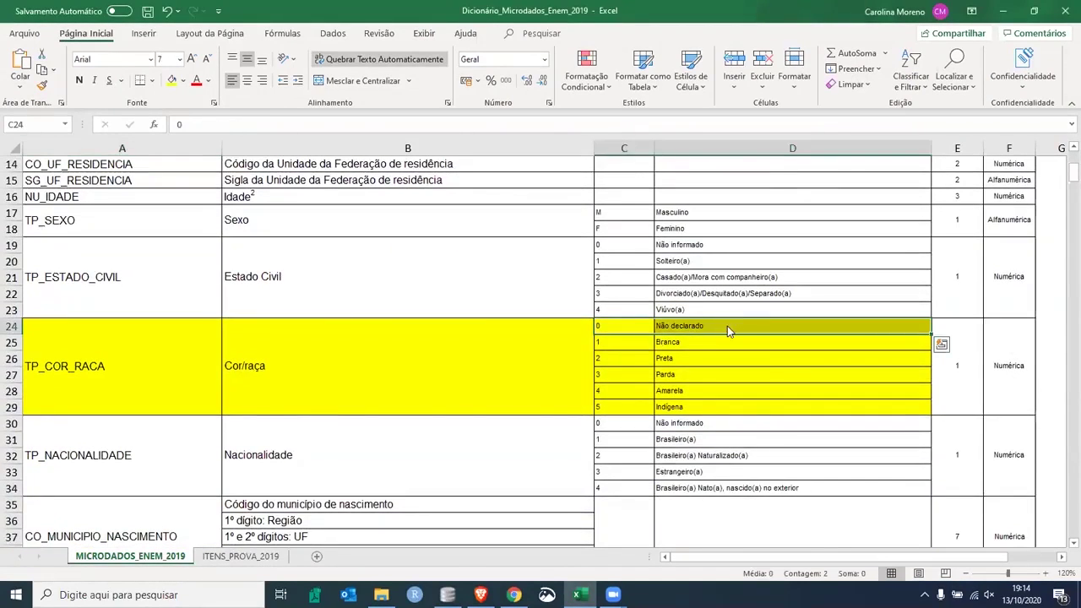
# Arrange the Excel dictionary and DB Browser for SQLite side by side, with the TP_COR_RACA codes and descriptions in view
pyautogui.press('super+Right')
pyautogui.click(164, 191)
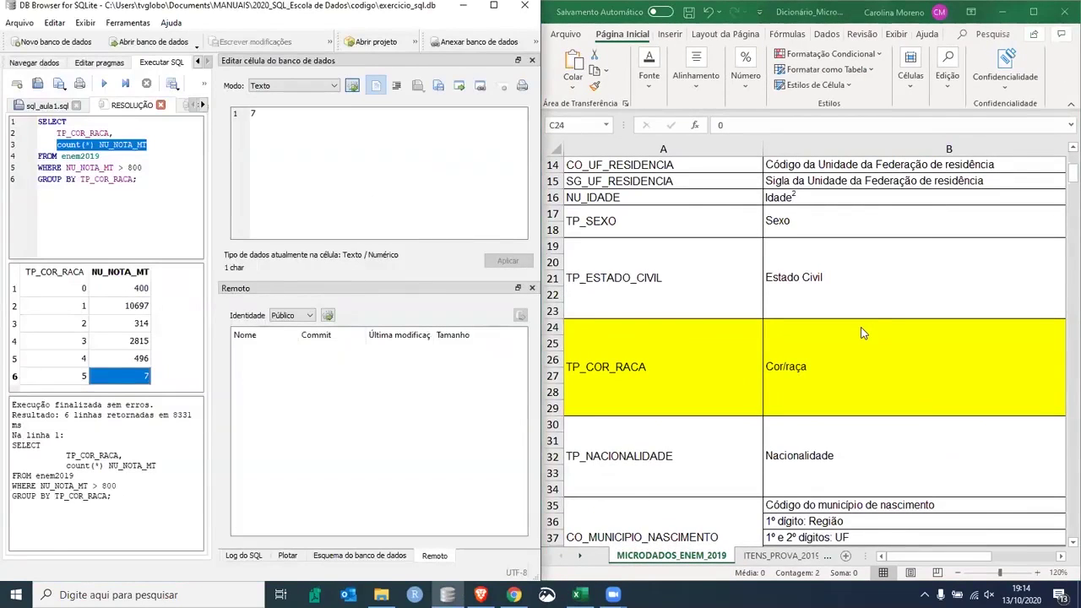
pyautogui.moveTo(946, 557)
pyautogui.mouseDown()
pyautogui.moveTo(1020, 560)
pyautogui.moveTo(965, 547)
pyautogui.mouseUp()
pyautogui.moveTo(656, 330); pyautogui.dragTo(657, 329)
# Compare each TP_COR_RACA code in the query results with its race/colour description in the dictionary
pyautogui.click(121, 291)
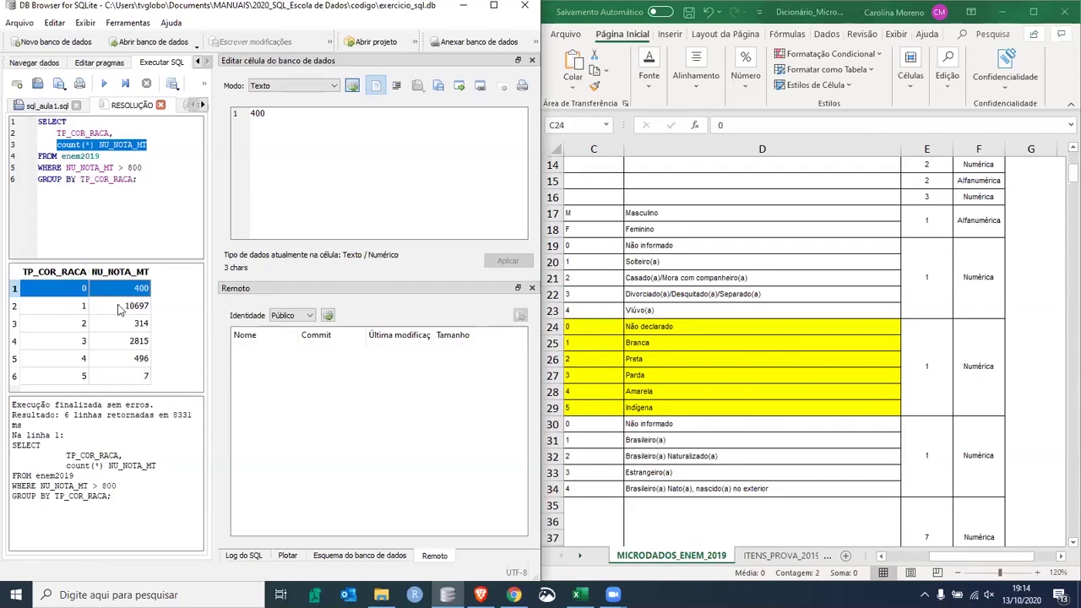
pyautogui.click(588, 349)
pyautogui.moveTo(595, 343); pyautogui.dragTo(633, 344)
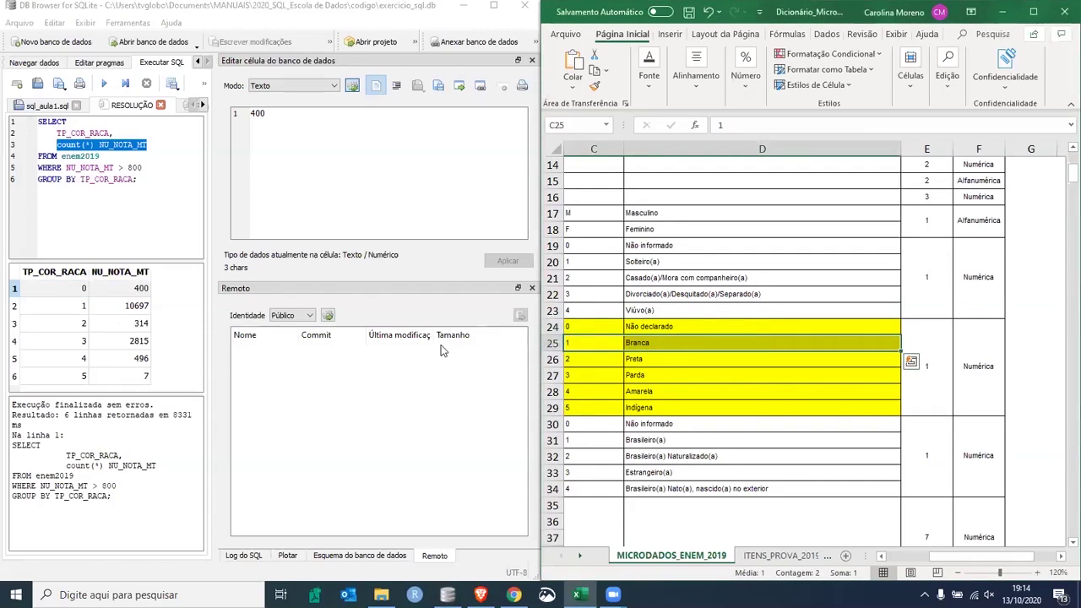
pyautogui.moveTo(595, 360); pyautogui.dragTo(634, 360)
pyautogui.click(133, 328)
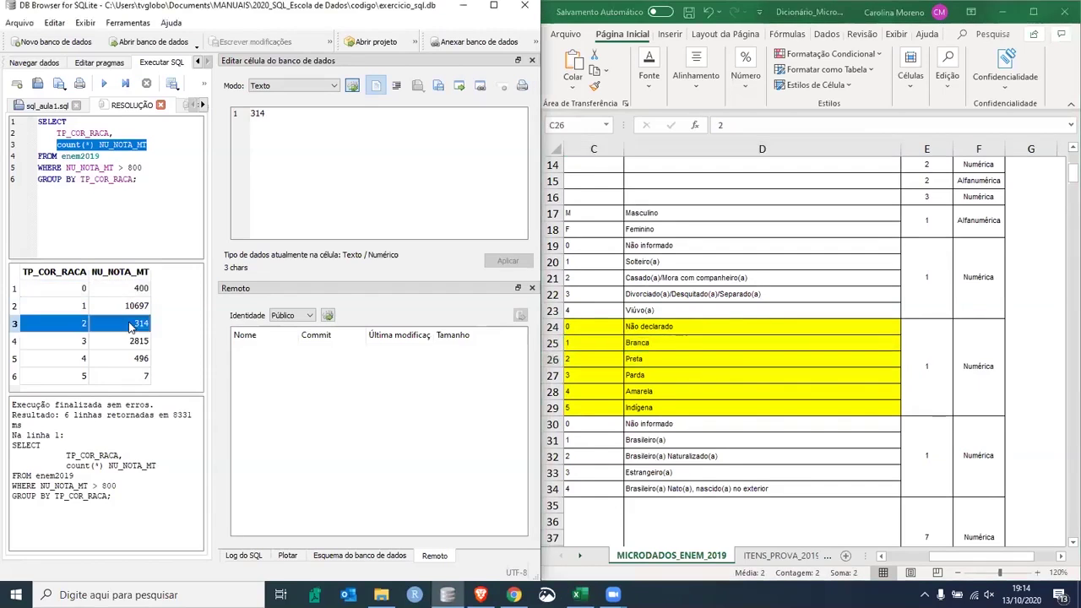
pyautogui.click(148, 345)
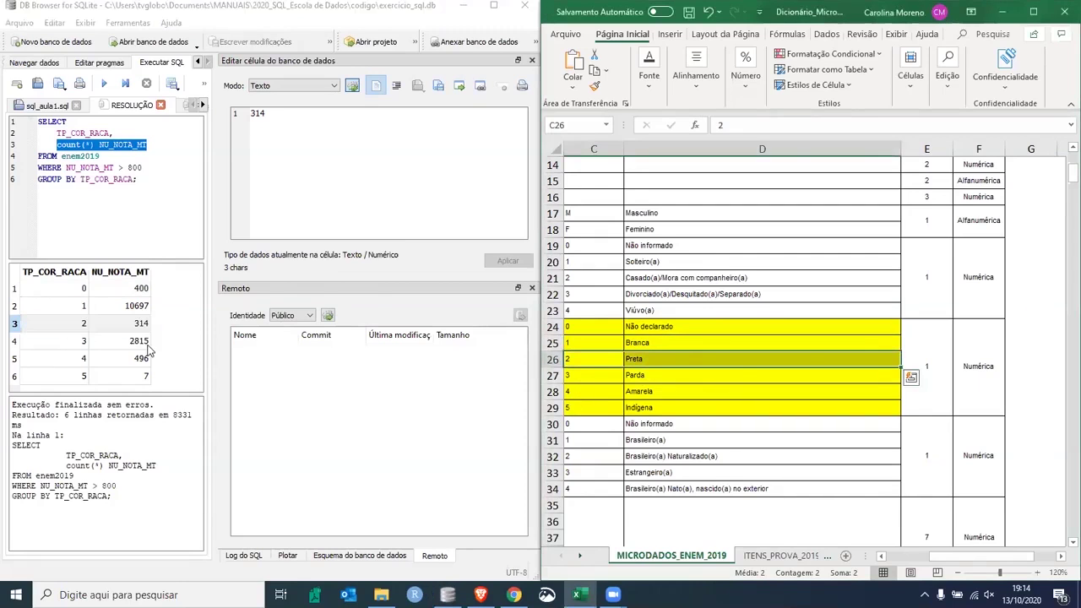
pyautogui.click(51, 359)
pyautogui.click(48, 382)
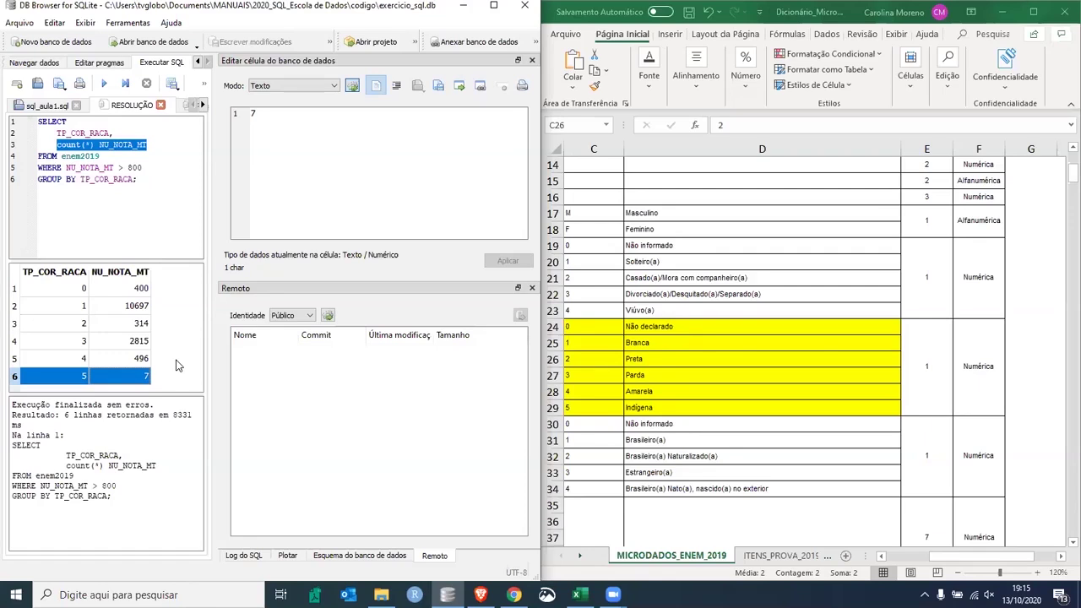
pyautogui.click(123, 308)
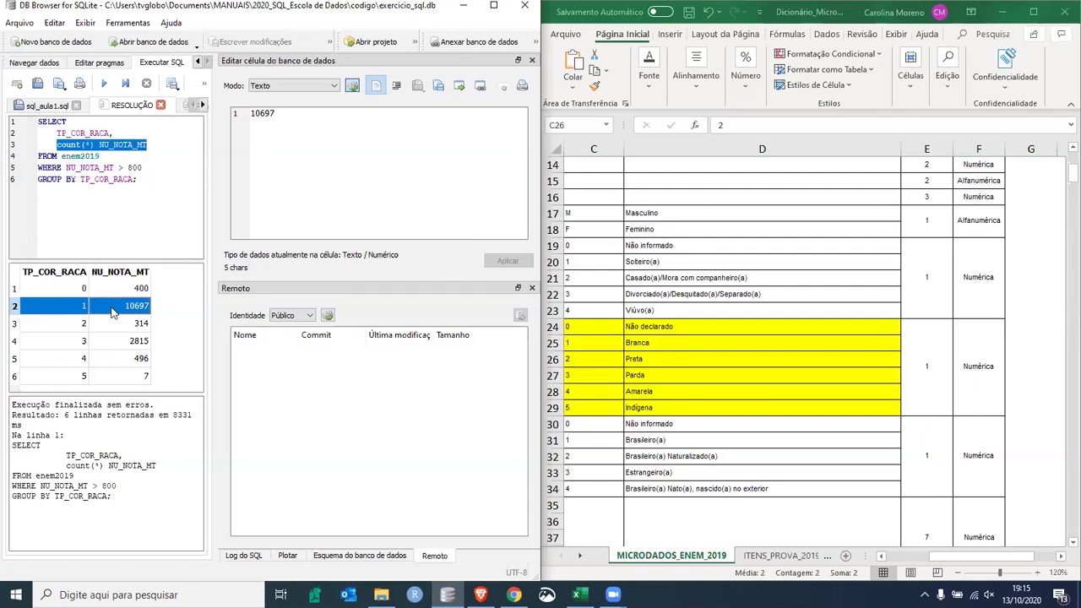
pyautogui.click(82, 307)
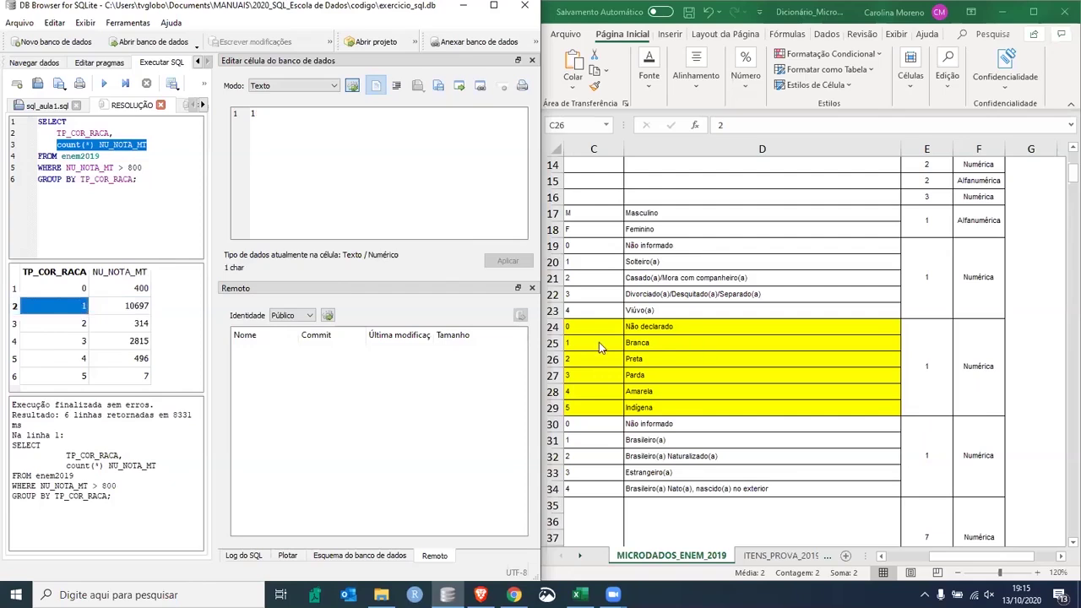
pyautogui.click(599, 348)
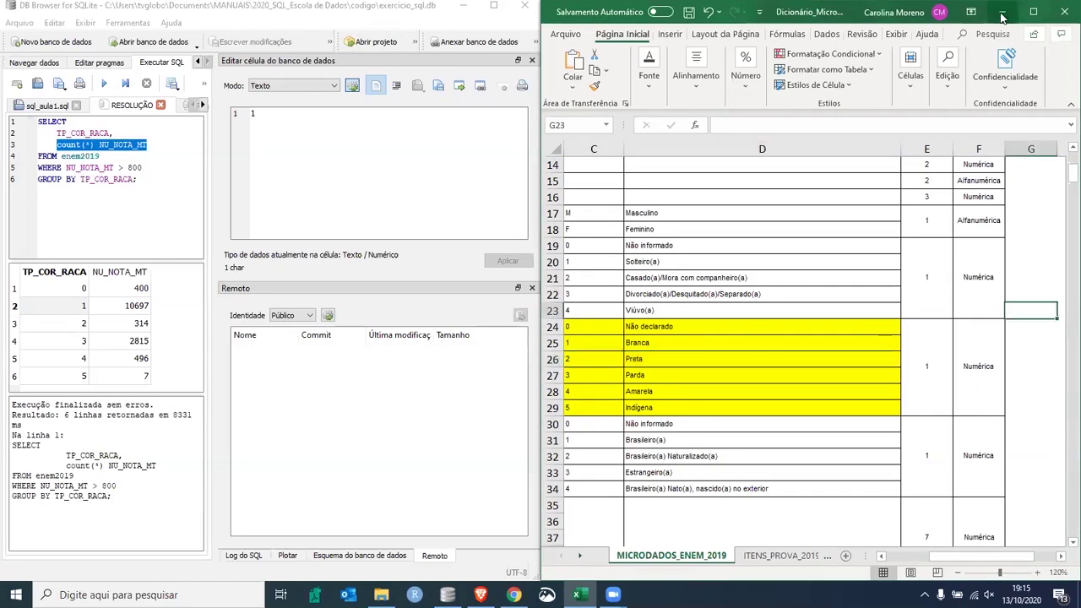
# Bring DB Browser for SQLite back to full screen
pyautogui.click(194, 8)
pyautogui.moveTo(205, 7); pyautogui.dragTo(355, 63)
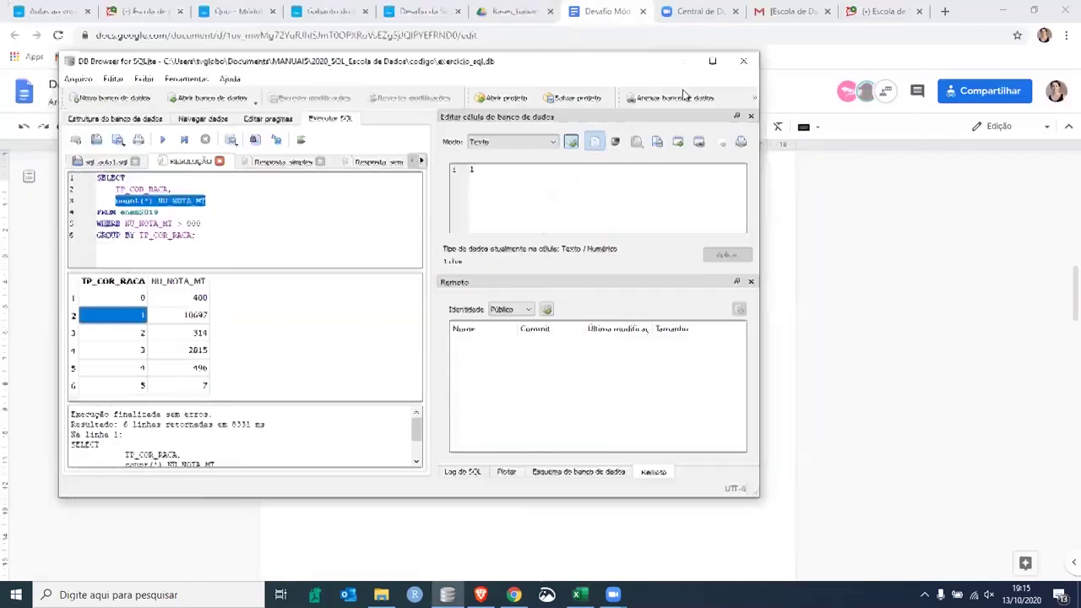
pyautogui.click(714, 62)
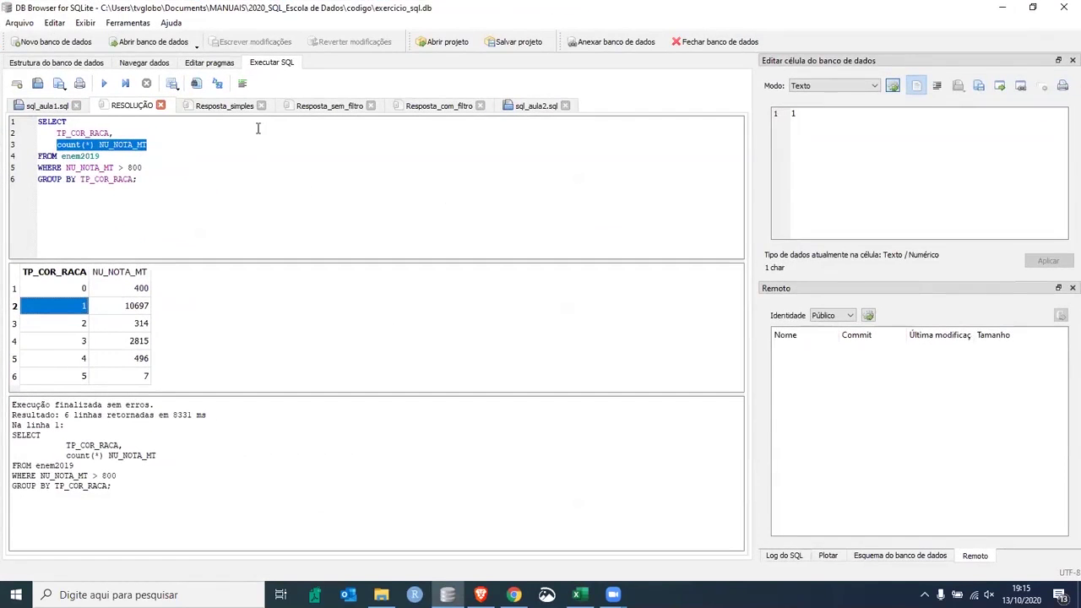
# In the Resposta_simples query, end the GROUP BY TP_COR_RACA line with a semicolon
pyautogui.click(228, 106)
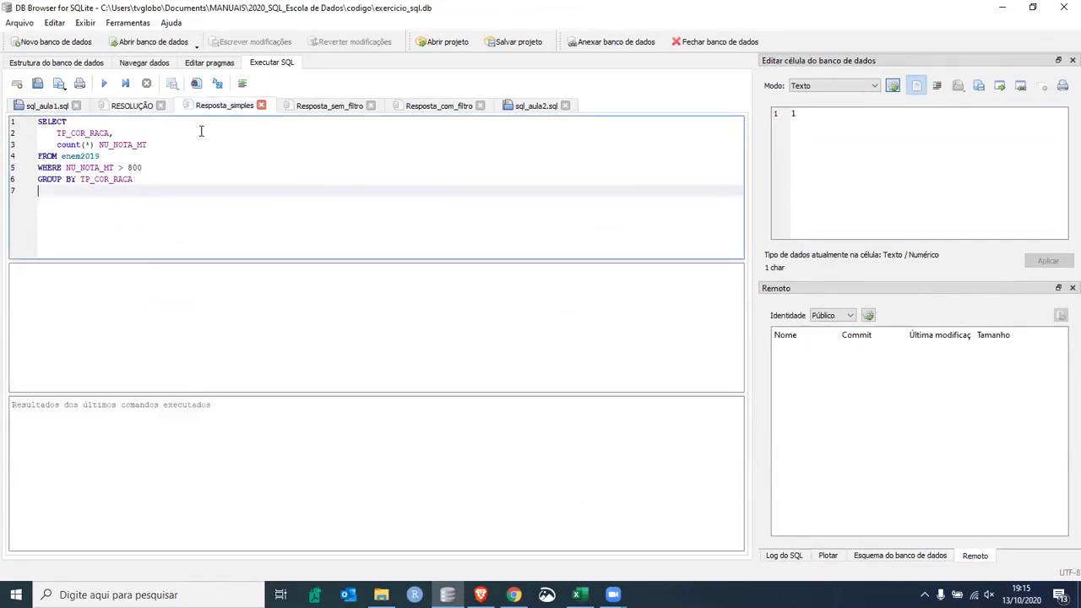
pyautogui.click(210, 178)
pyautogui.write(';')
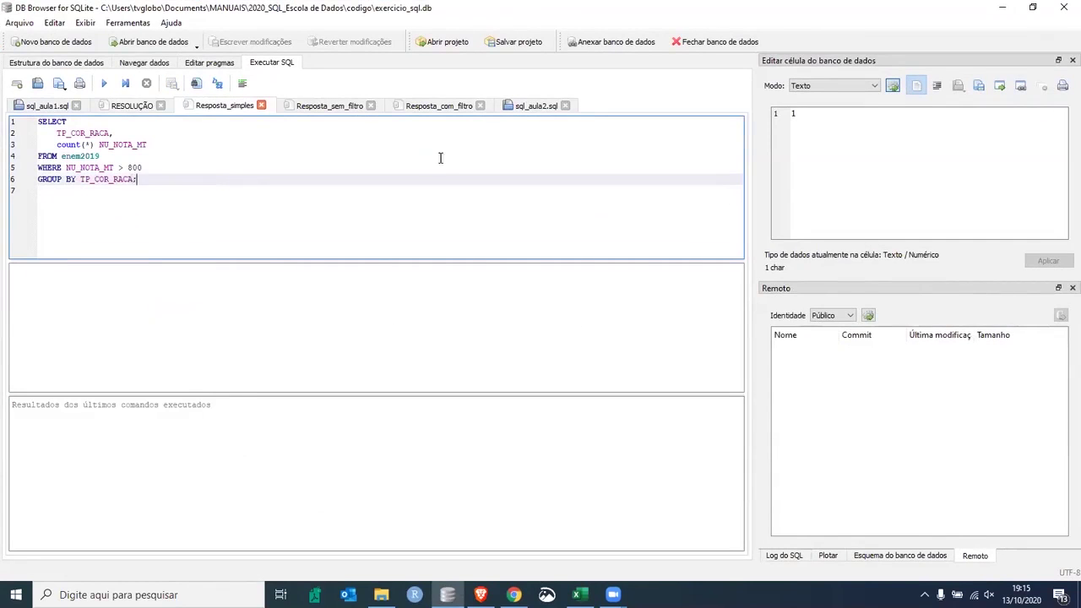
# In the Resposta_sem_filtro query, place the first WHEN condition on its own indented line below SELECT CASE
pyautogui.click(331, 105)
pyautogui.click(143, 204)
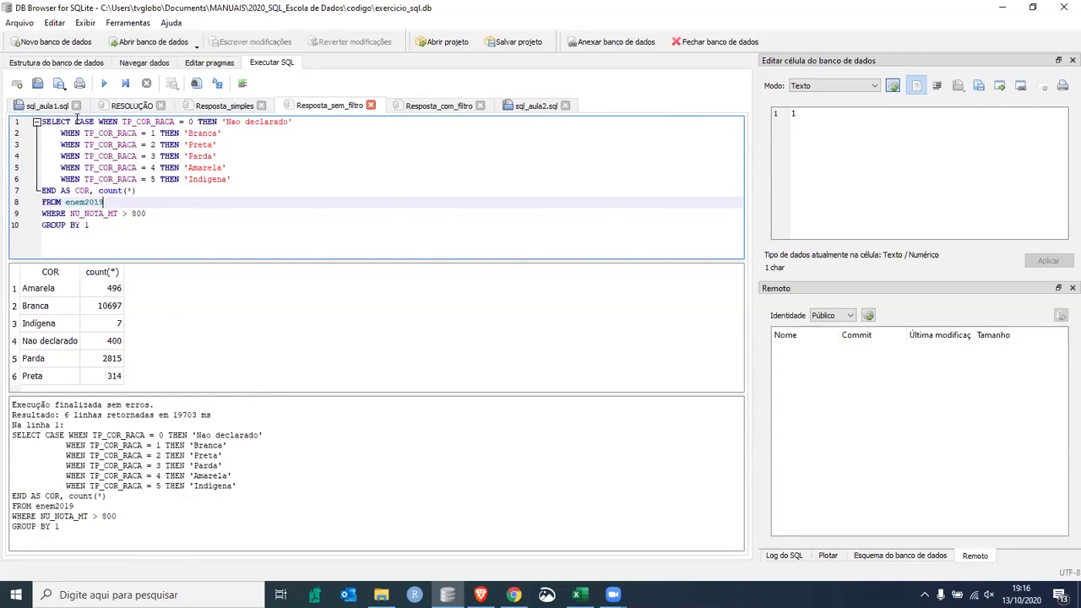
pyautogui.click(76, 121)
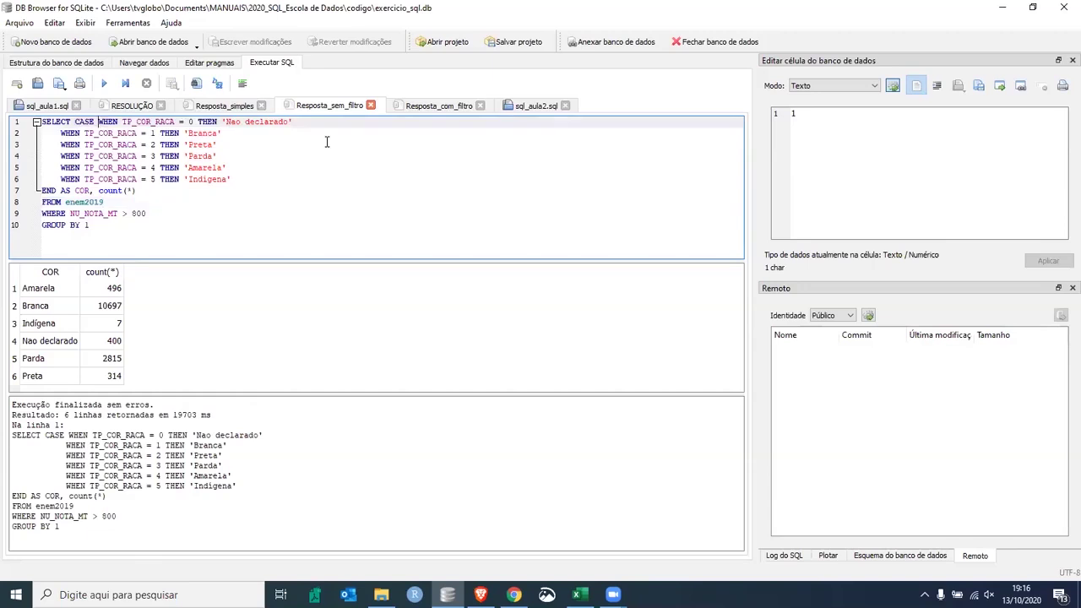
pyautogui.press('Return')
pyautogui.press('Tab')
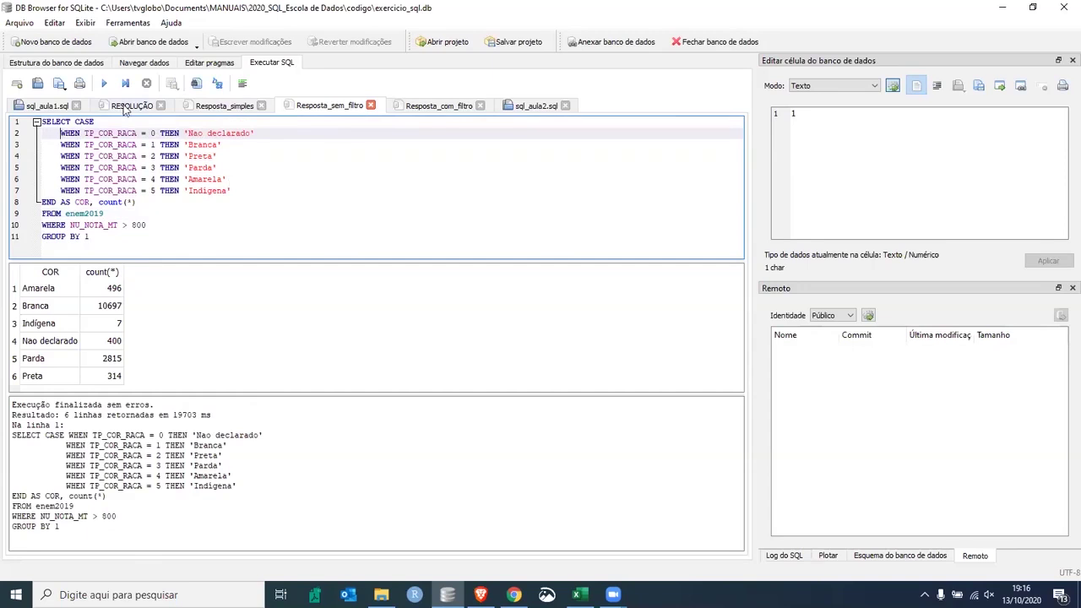
# Return to the Resposta_simples query and review its WHERE NU_NOTA_MT > 800 condition
pyautogui.click(225, 108)
pyautogui.moveTo(38, 167); pyautogui.dragTo(142, 168)
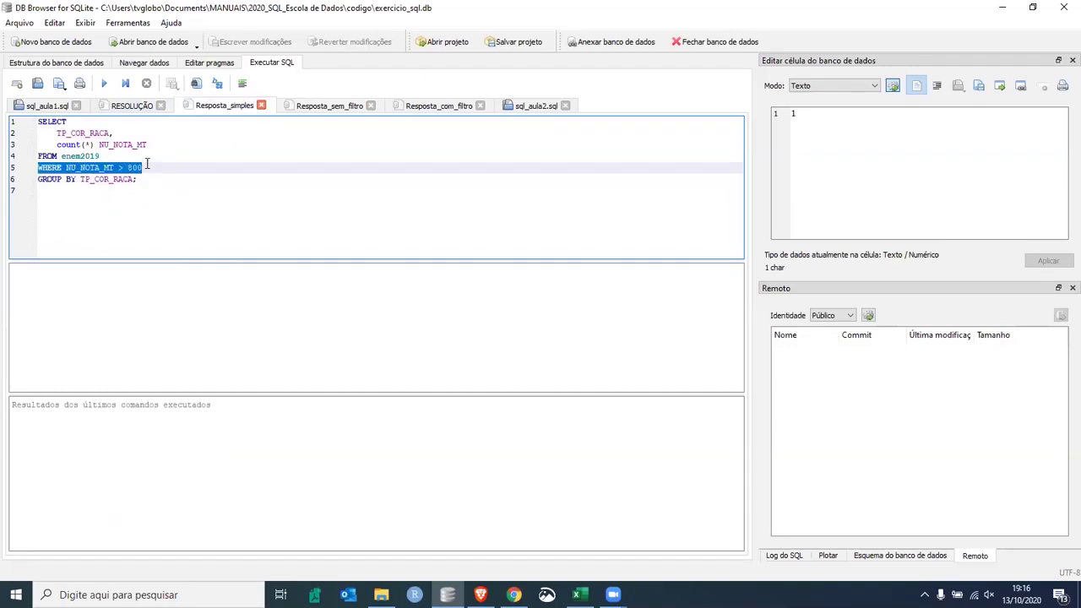
pyautogui.click(152, 167)
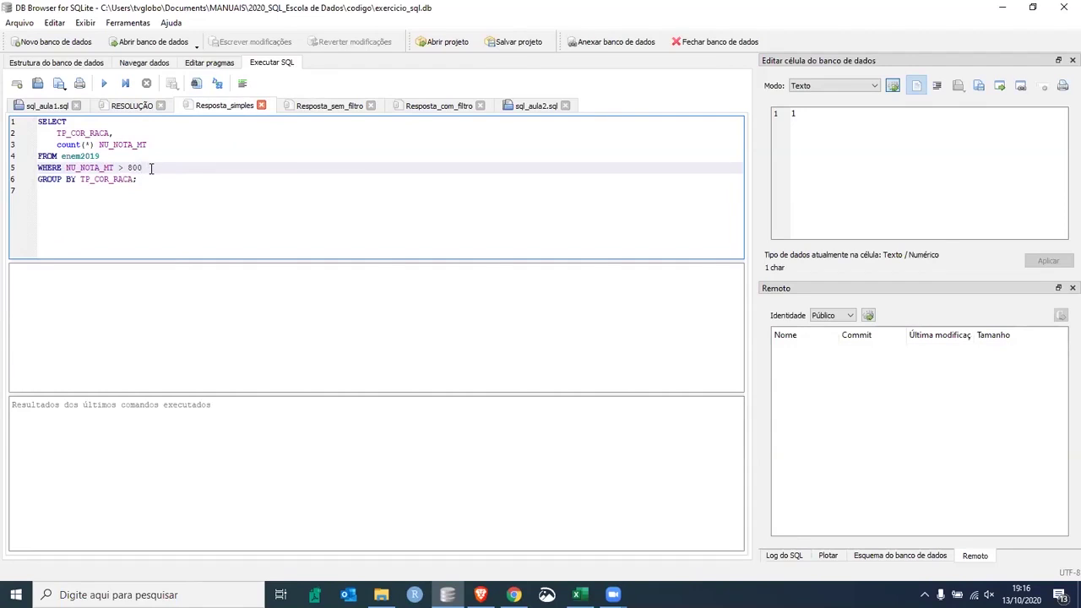
pyautogui.write('AND')
pyautogui.hotkey('shift', 'Left')
pyautogui.hotkey('shift', 'Left')
pyautogui.hotkey('shift', 'Left')
pyautogui.hotkey('shift', 'Left')
pyautogui.click(172, 167)
pyautogui.moveTo(147, 167); pyautogui.dragTo(169, 167)
pyautogui.write('OR')
pyautogui.moveTo(160, 167); pyautogui.dragTo(146, 167)
pyautogui.press('BackSpace')
# Review the WHERE and GROUP BY clauses and the two columns selected in the Resposta_simples query
pyautogui.moveTo(100, 157); pyautogui.dragTo(142, 167)
pyautogui.moveTo(39, 179); pyautogui.dragTo(122, 189)
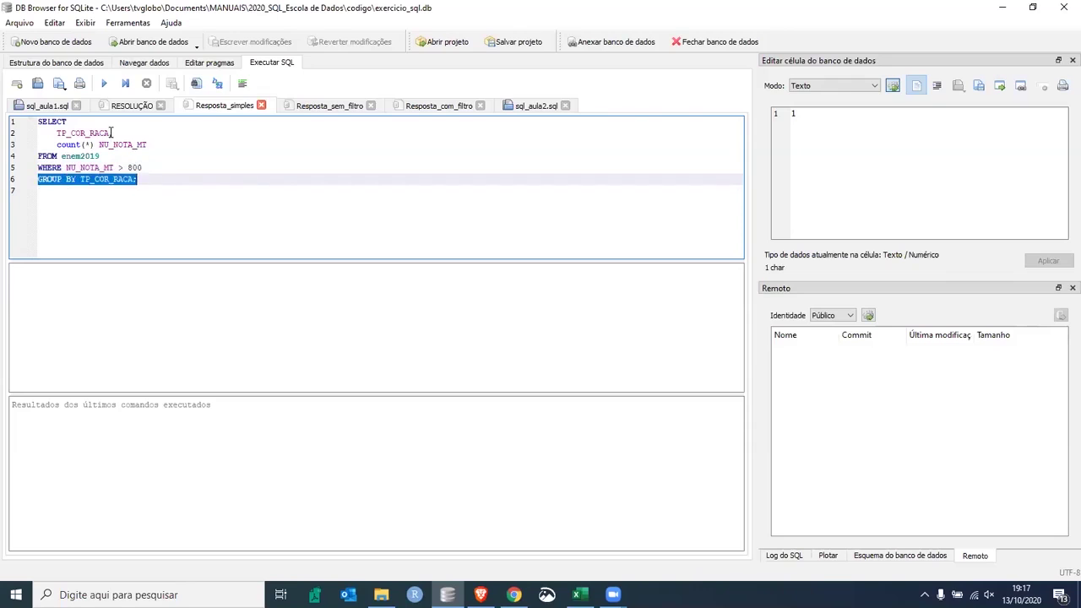
pyautogui.click(110, 132)
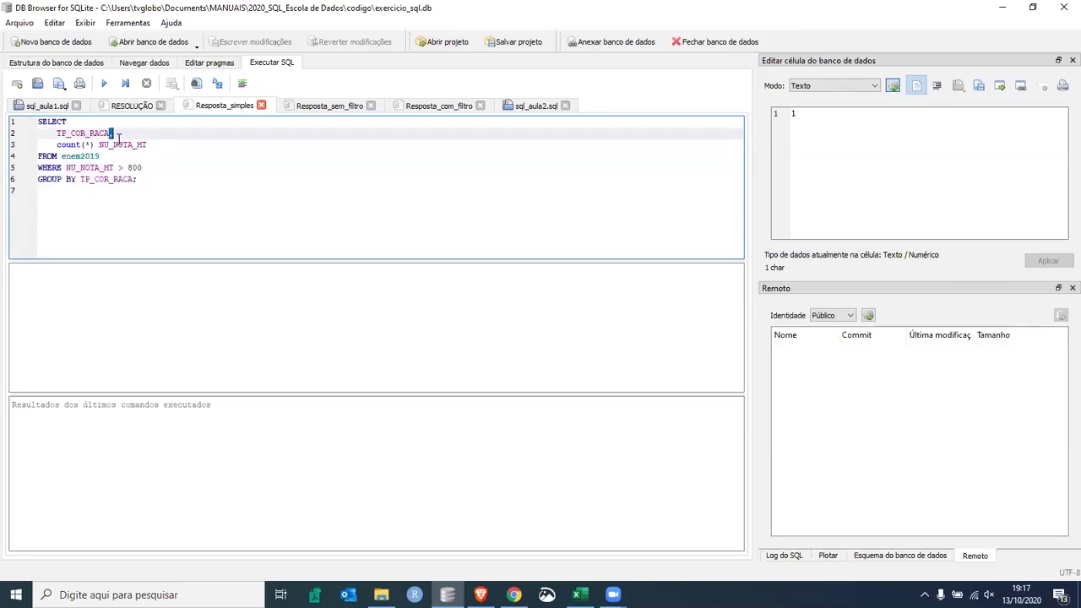
pyautogui.moveTo(57, 133); pyautogui.dragTo(164, 139)
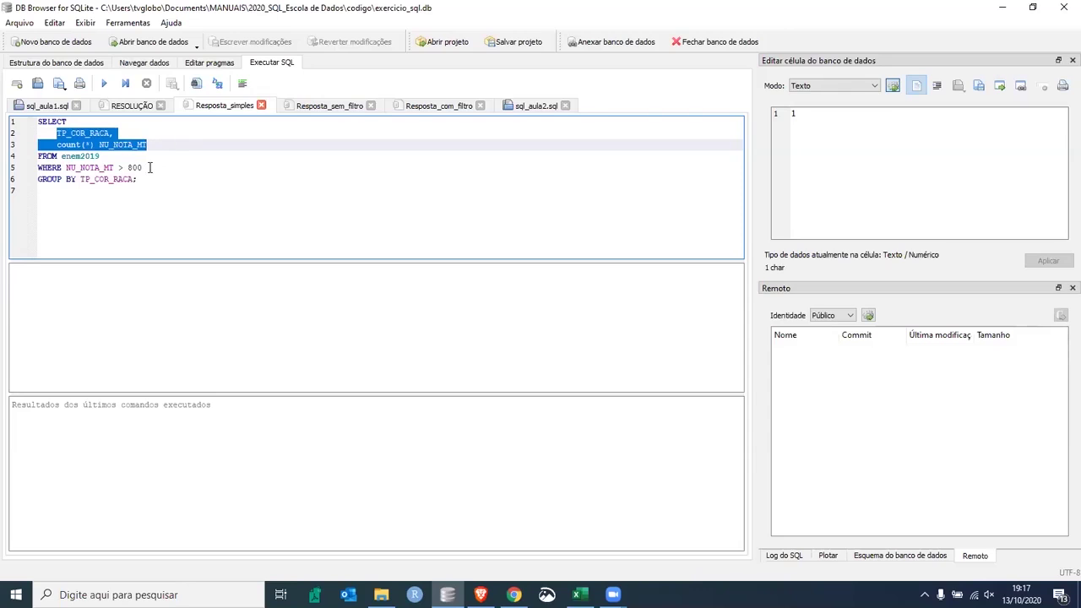
pyautogui.click(149, 167)
# Move count(*) from in front of NU_NOTA_MT to in front of TP_COR_RACA in the SELECT list
pyautogui.moveTo(99, 144); pyautogui.dragTo(57, 145)
pyautogui.hotkey('ctrl', 'c')
pyautogui.press('Delete')
pyautogui.click(56, 134)
pyautogui.hotkey('ctrl', 'v')
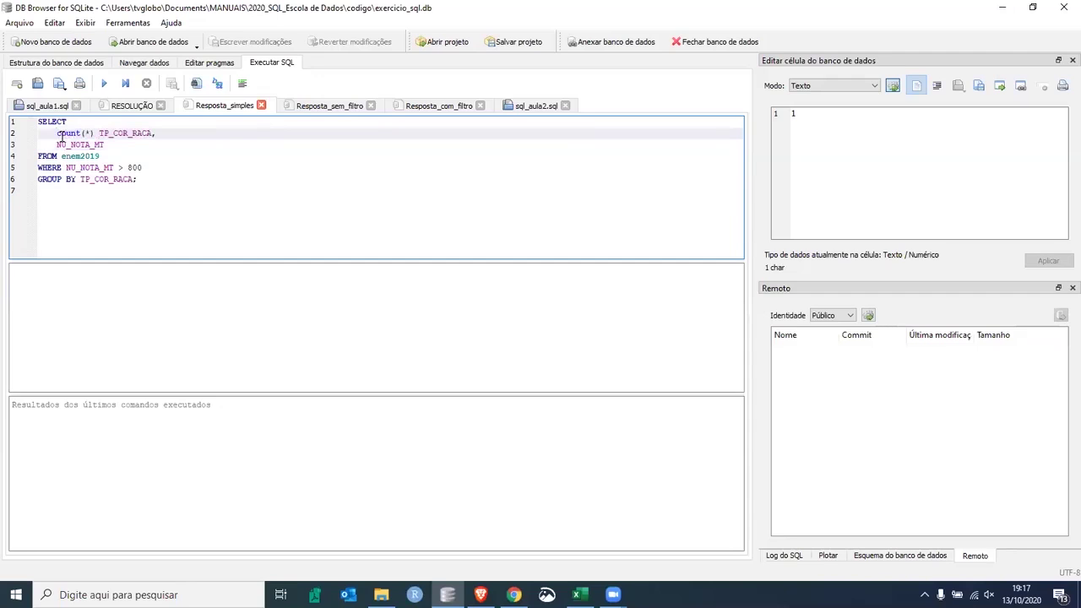
# Run the query with count(*) on TP_COR_RACA and examine the NU_NOTA_MT values returned
pyautogui.click(142, 179)
pyautogui.moveTo(142, 179); pyautogui.dragTo(37, 118)
pyautogui.click(105, 84)
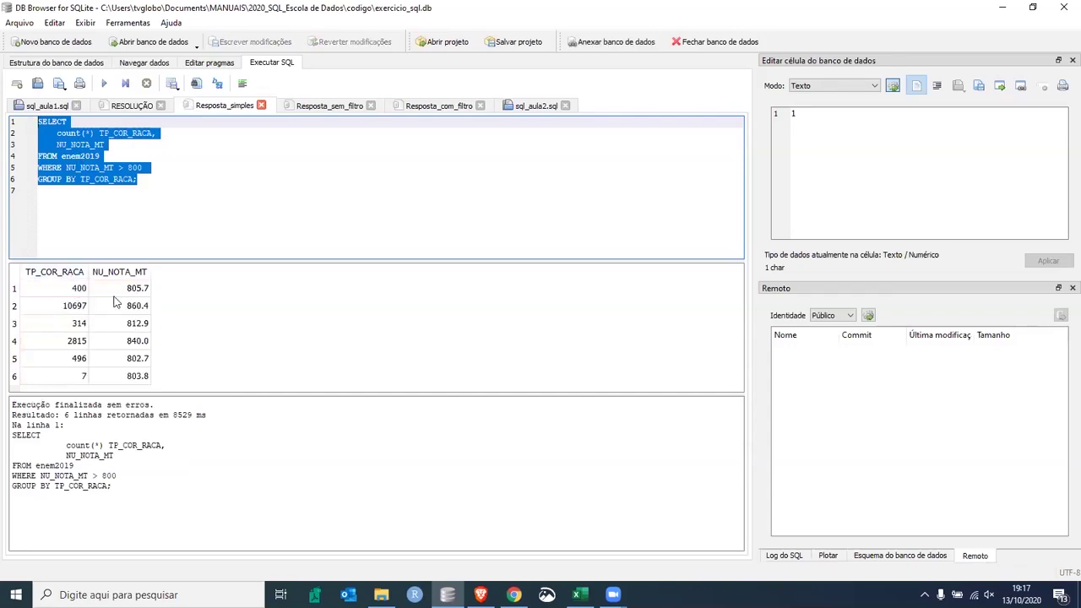
pyautogui.moveTo(133, 288); pyautogui.dragTo(133, 377)
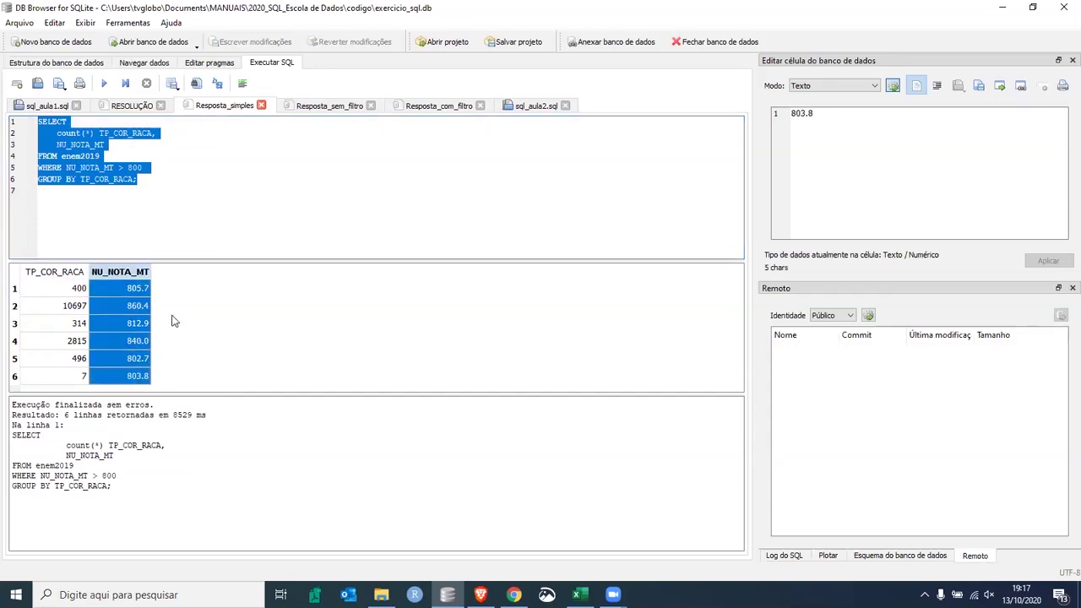
# Change the GROUP BY column to NU_NOTA_MT and run the whole query
pyautogui.moveTo(80, 179); pyautogui.dragTo(142, 179)
pyautogui.write('NU_NOTA_MT')
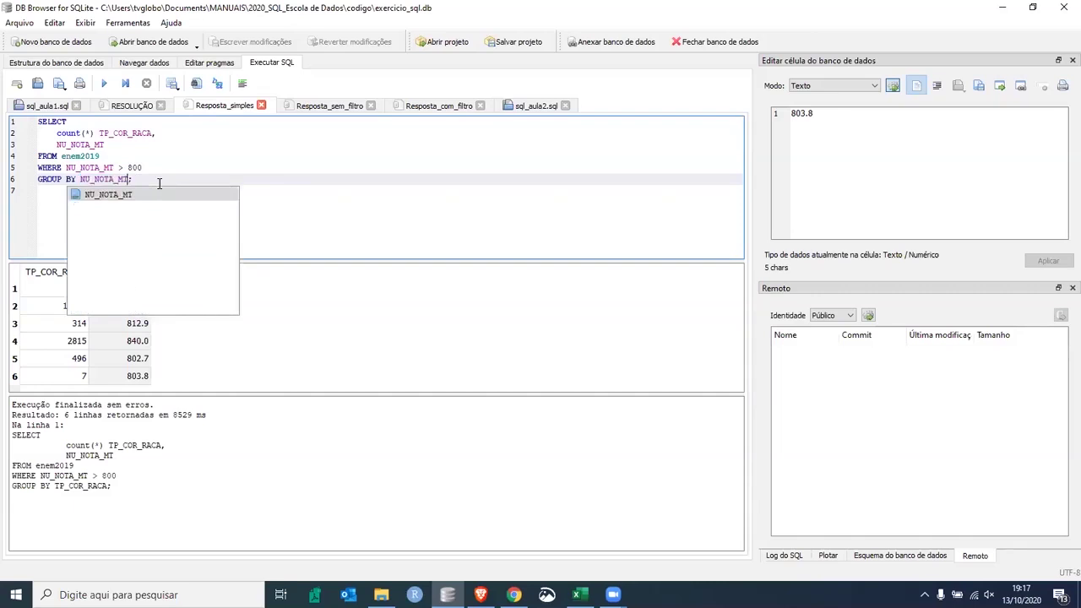
pyautogui.moveTo(159, 184); pyautogui.dragTo(31, 115)
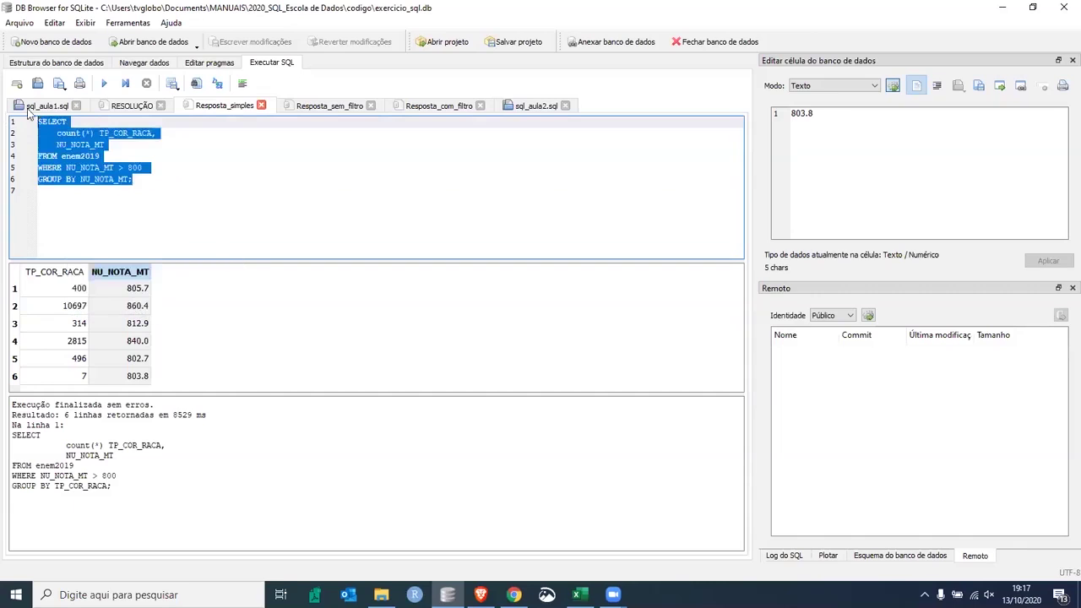
pyautogui.click(105, 85)
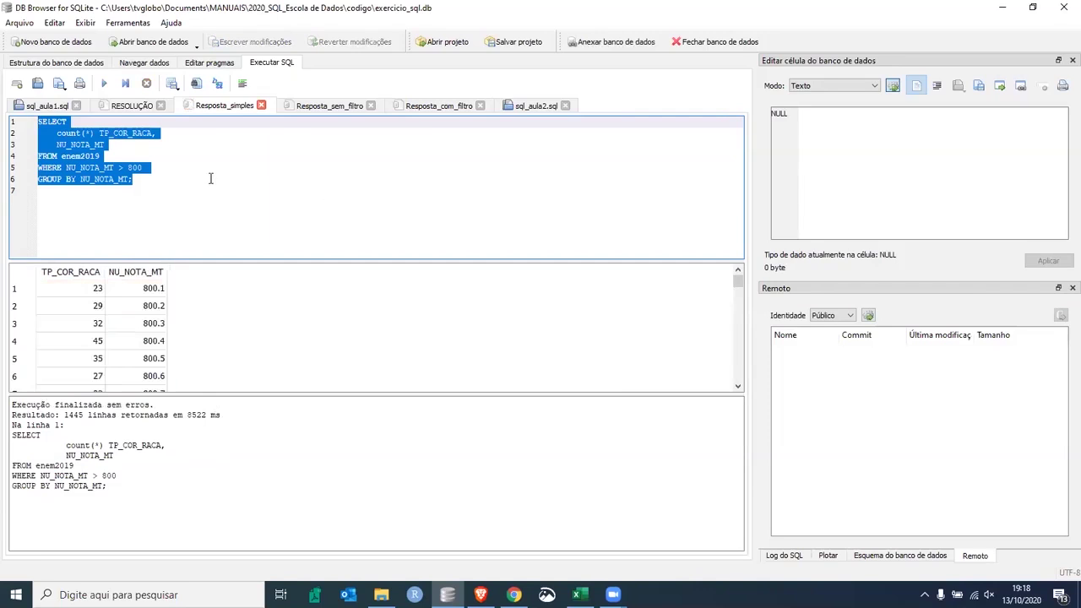
# Set the GROUP BY column back to TP_COR_RACA, copying the name from the SELECT list
pyautogui.click(154, 175)
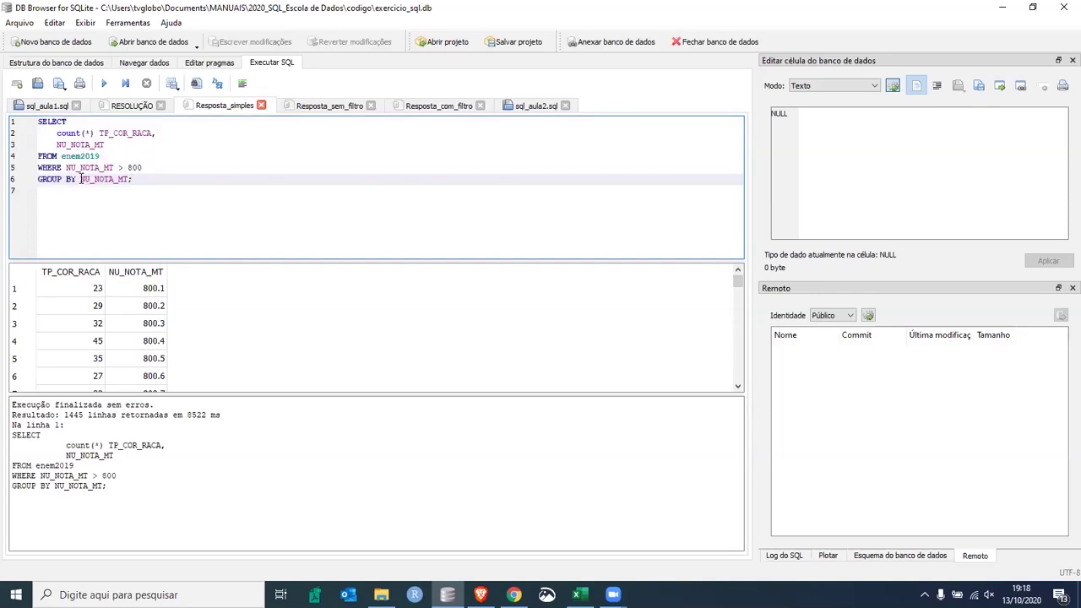
pyautogui.click(152, 133)
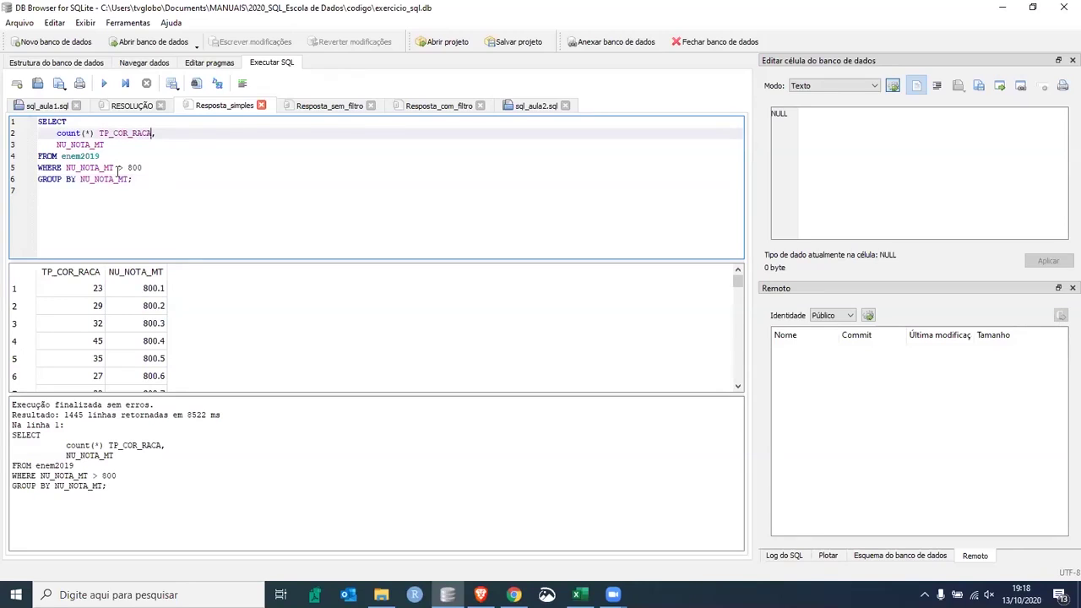
pyautogui.moveTo(99, 133); pyautogui.dragTo(150, 131)
pyautogui.hotkey('ctrl', 'c')
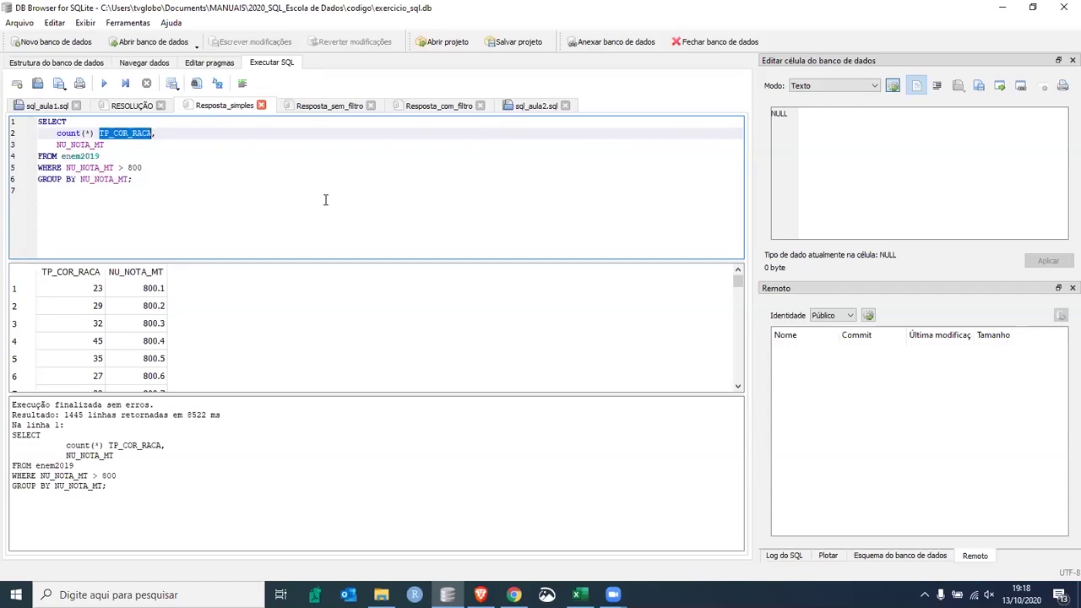
pyautogui.moveTo(81, 179); pyautogui.dragTo(131, 179)
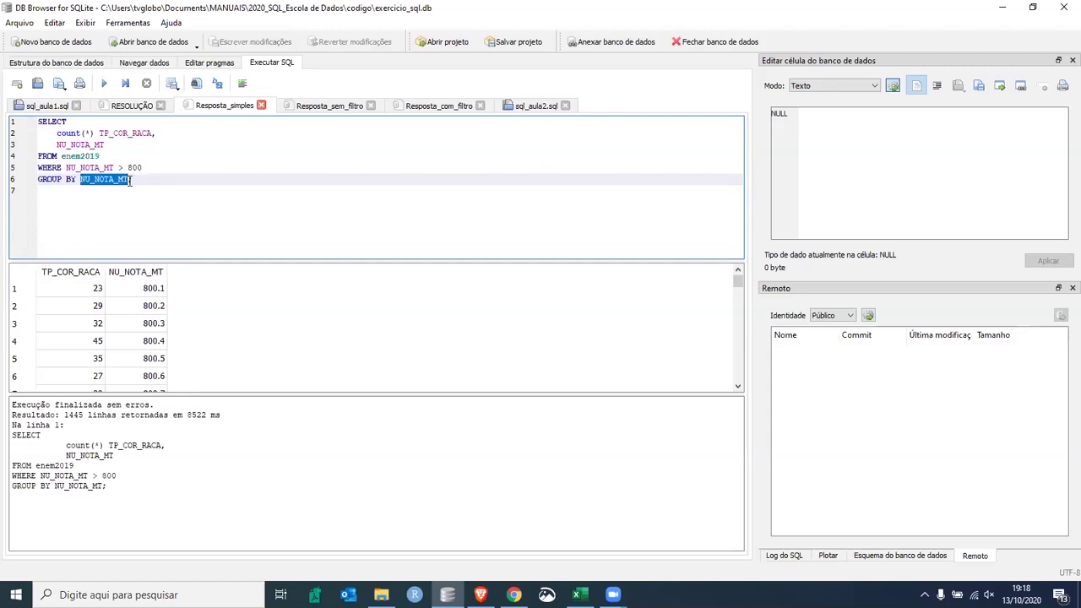
pyautogui.hotkey('ctrl', 'v')
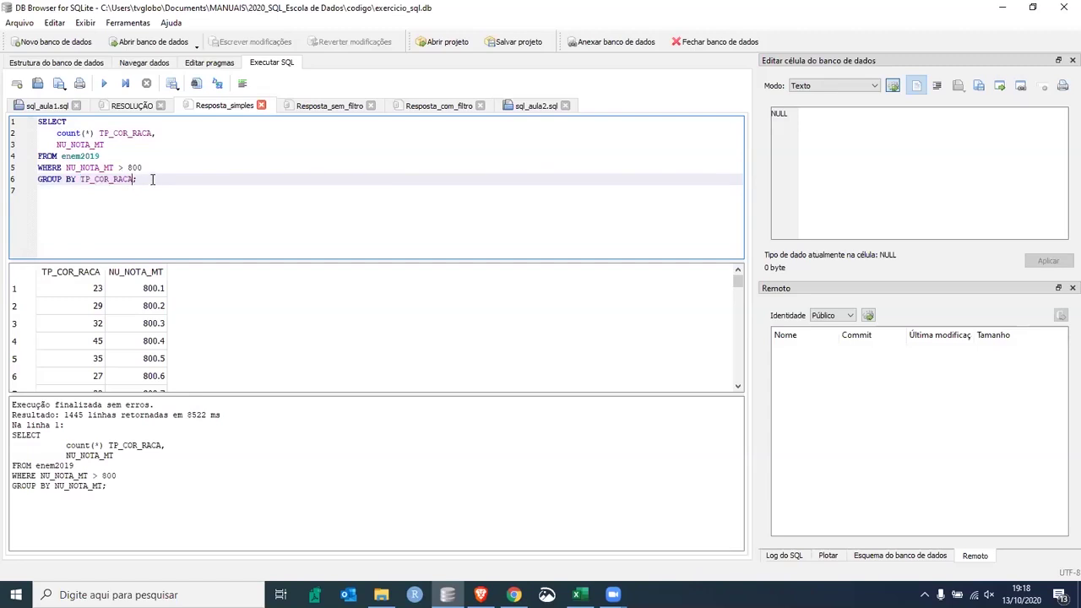
# Run the query grouped by TP_COR_RACA and examine the NU_NOTA_MT column in the results
pyautogui.moveTo(147, 168); pyautogui.dragTo(35, 169)
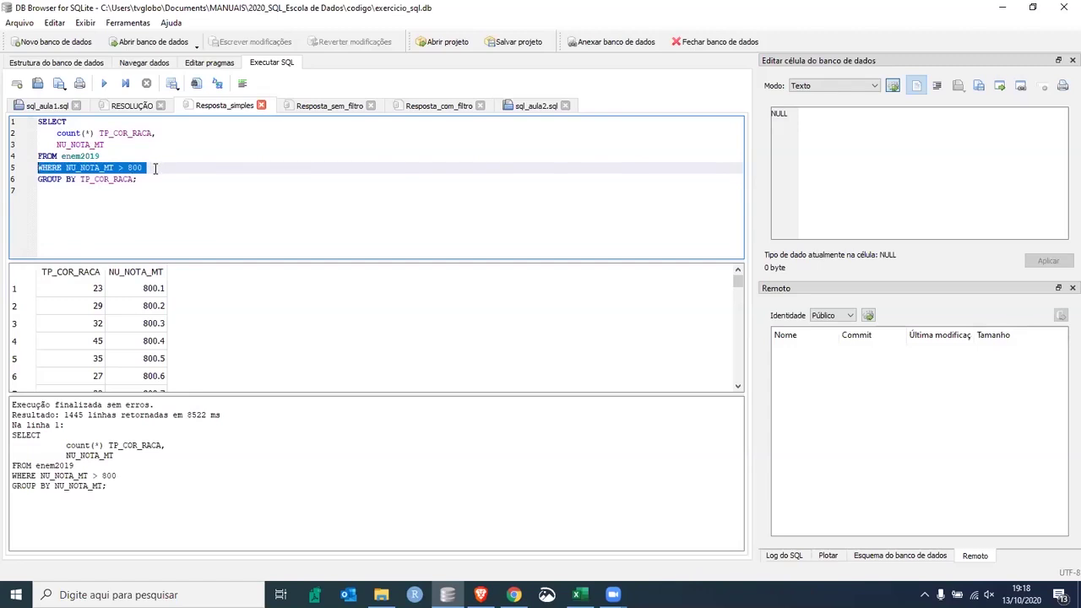
pyautogui.moveTo(145, 180); pyautogui.dragTo(17, 125)
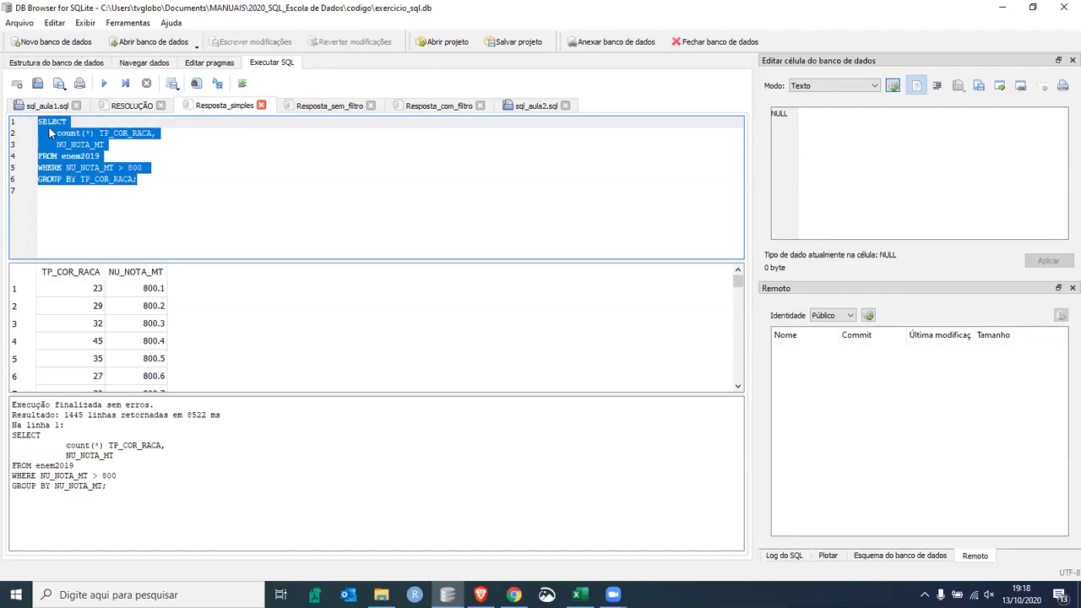
pyautogui.click(104, 85)
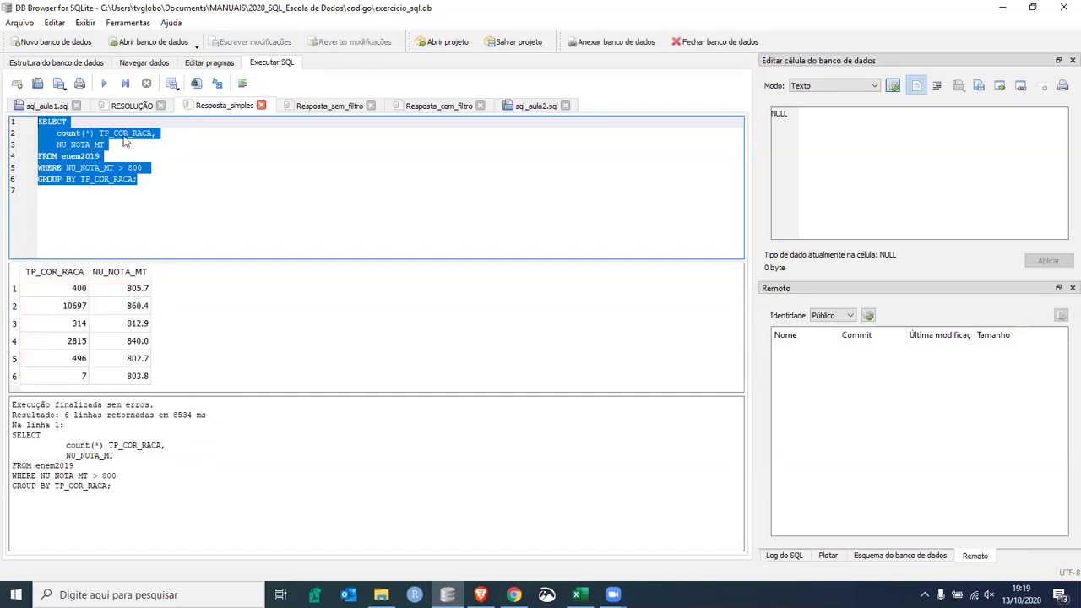
pyautogui.click(133, 293)
pyautogui.moveTo(140, 376); pyautogui.dragTo(133, 293)
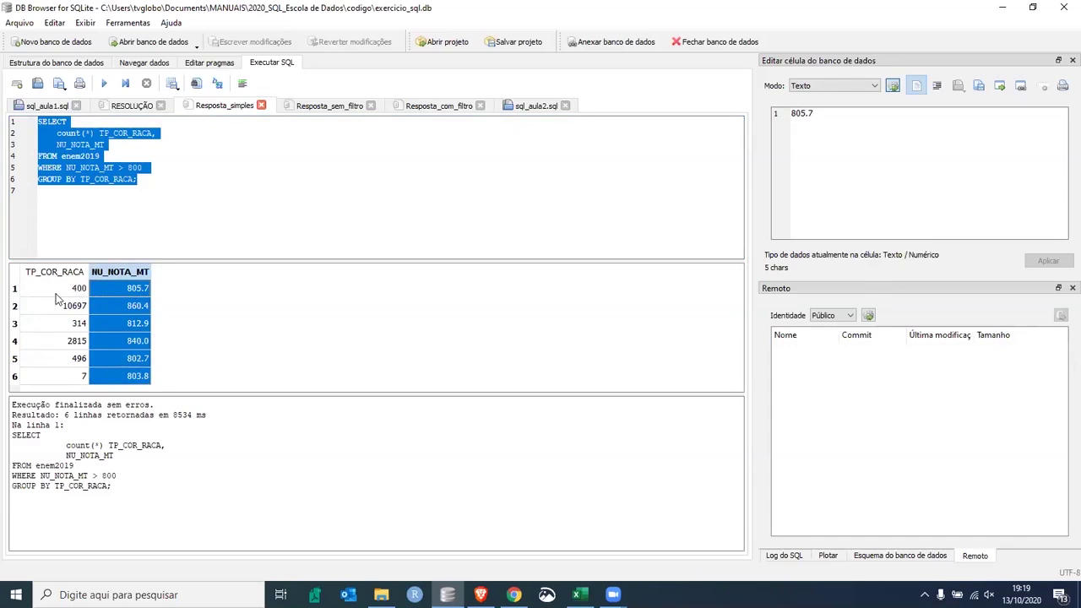
# Move count(*) back in front of NU_NOTA_MT in the SELECT list and run the whole query
pyautogui.click(94, 132)
pyautogui.moveTo(94, 133); pyautogui.dragTo(57, 132)
pyautogui.hotkey('ctrl', 'c')
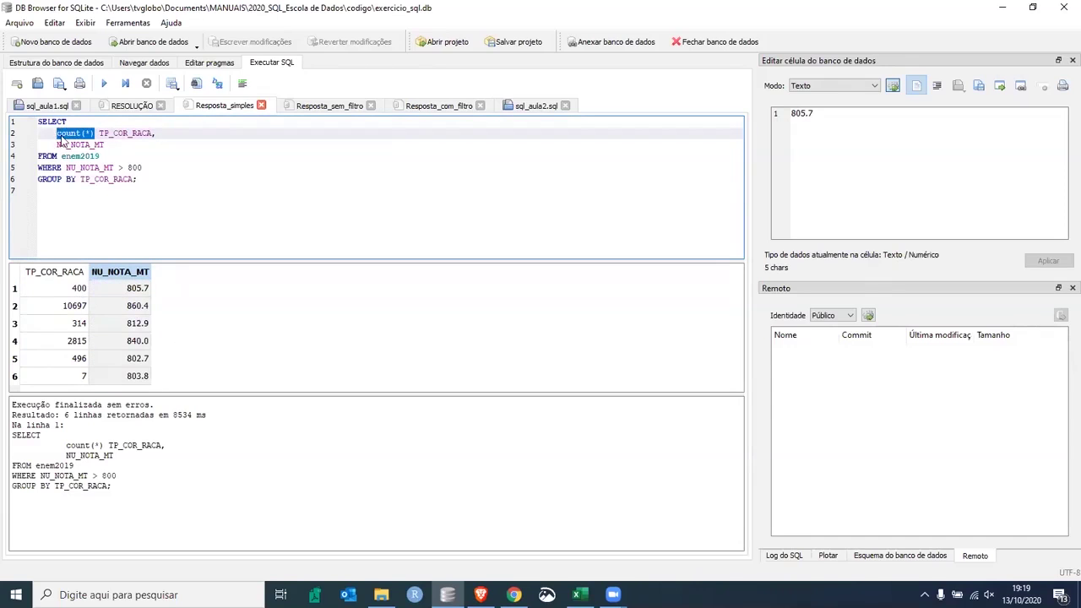
pyautogui.press('BackSpace')
pyautogui.press('Delete')
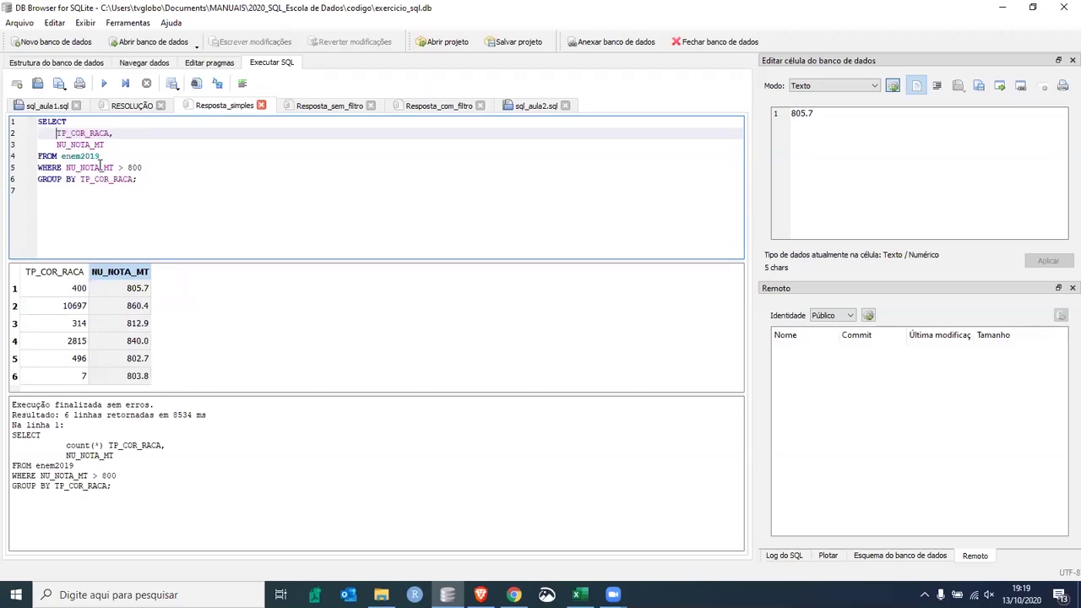
pyautogui.click(56, 145)
pyautogui.hotkey('ctrl', 'v')
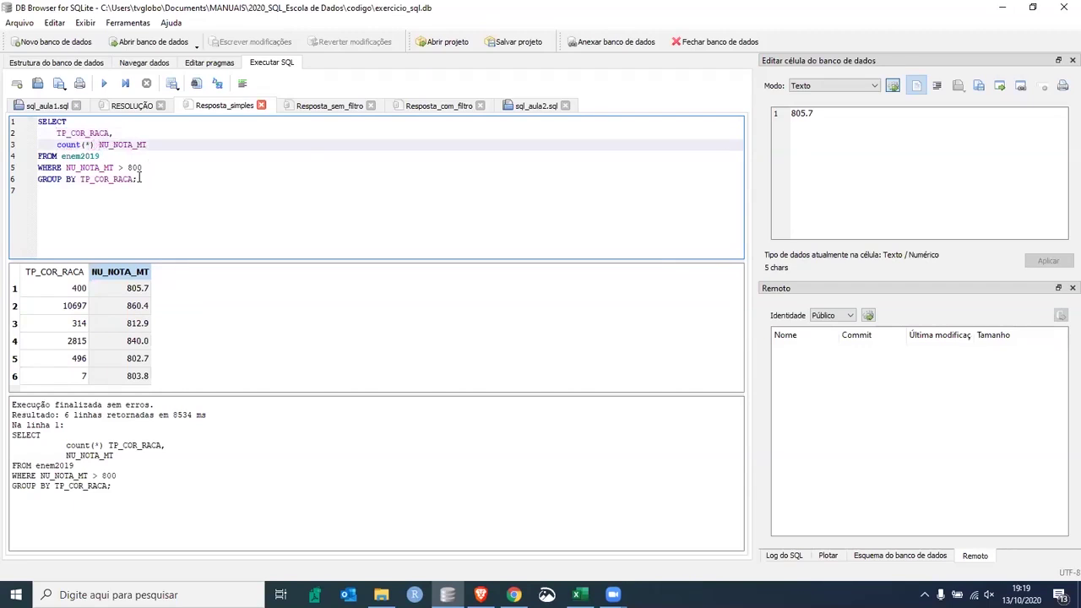
pyautogui.moveTo(138, 179); pyautogui.dragTo(3, 125)
pyautogui.click(106, 84)
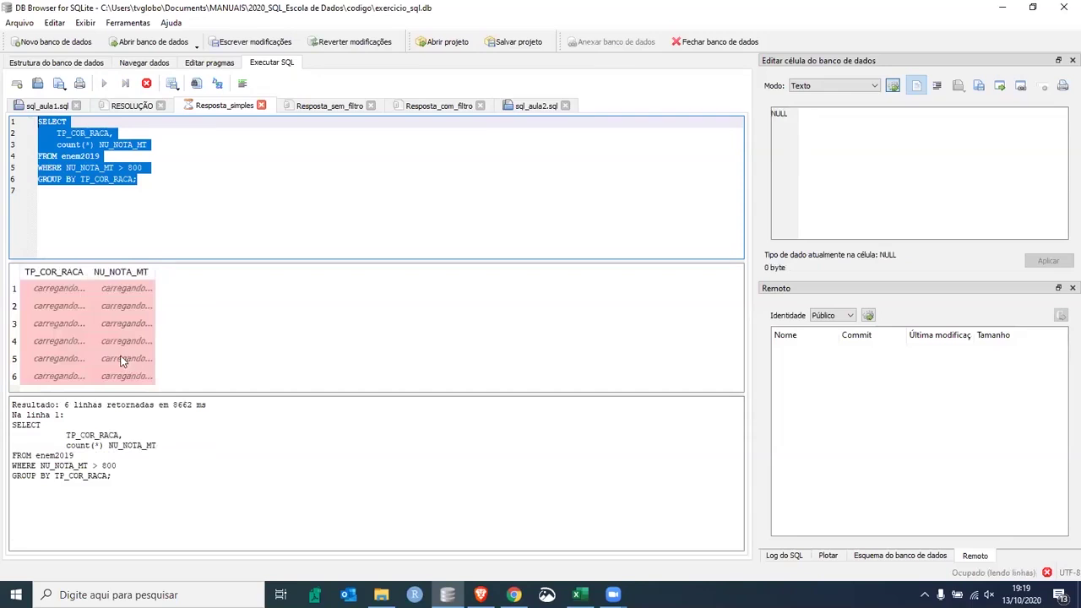
pyautogui.click(153, 145)
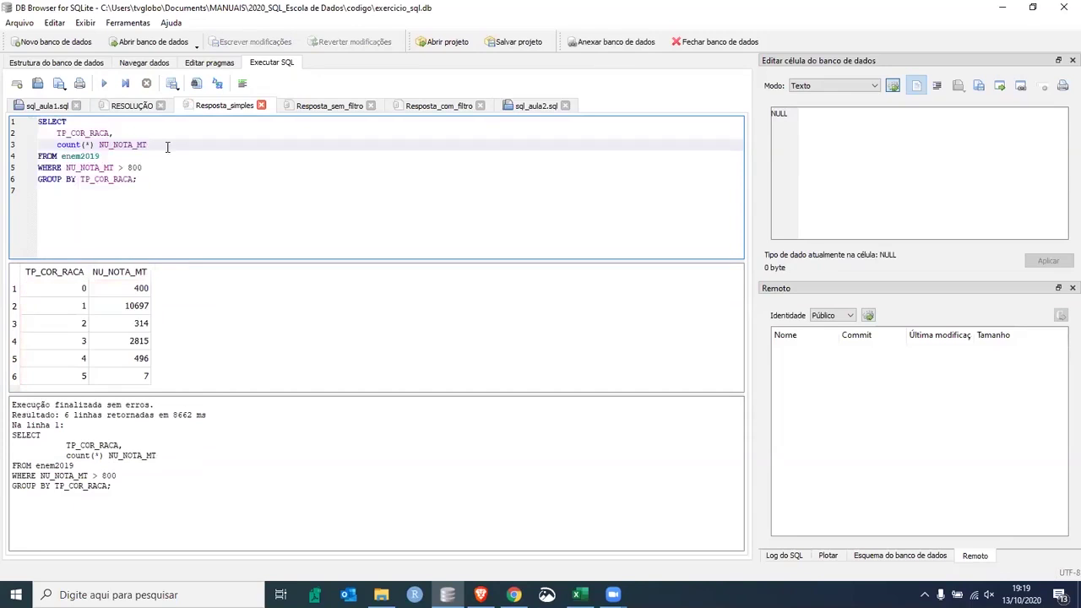
pyautogui.write('AS nota_')
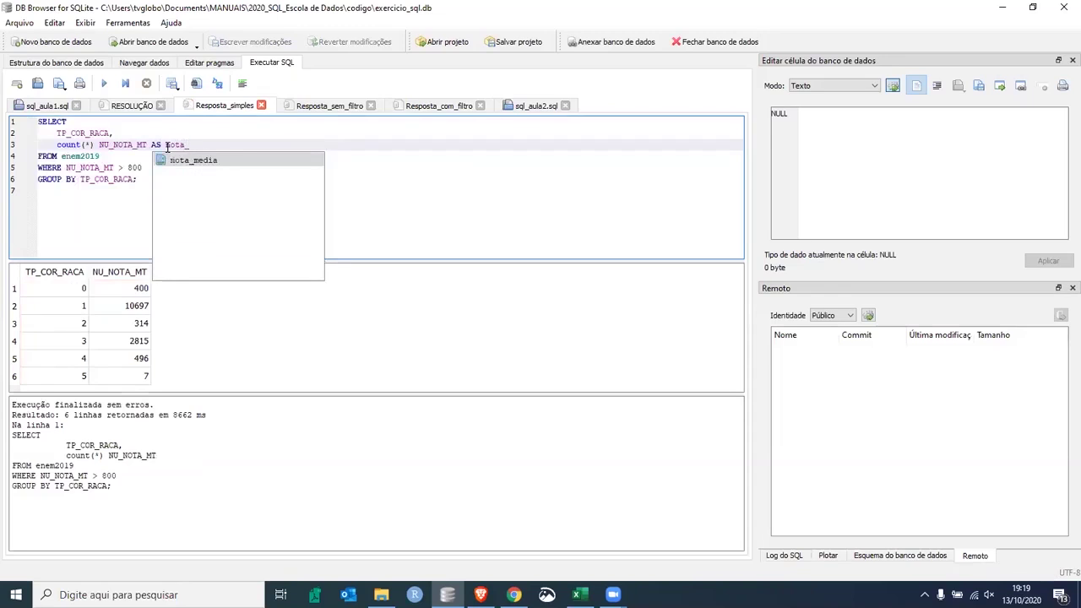
pyautogui.press('BackSpace')
pyautogui.press('BackSpace')
pyautogui.press('BackSpace')
pyautogui.press('BackSpace')
pyautogui.press('BackSpace')
pyautogui.press('BackSpace')
pyautogui.press('BackSpace')
pyautogui.press('BackSpace')
pyautogui.press('BackSpace')
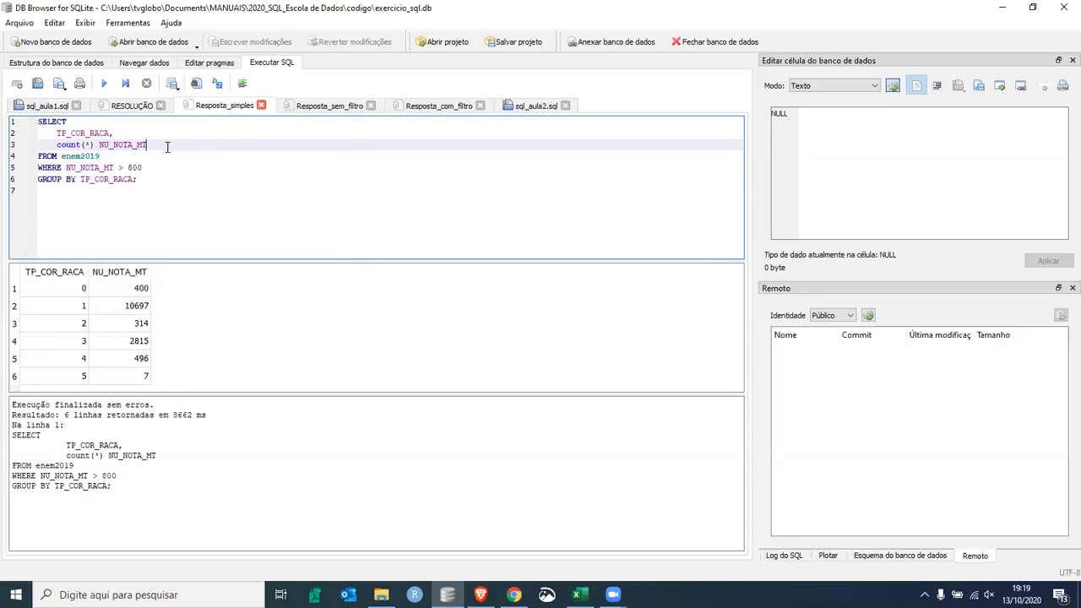
# Insert the AS keyword between count(*) and NU_NOTA_MT to make the column alias explicit
pyautogui.click(99, 145)
pyautogui.write('AS')
pyautogui.moveTo(150, 179); pyautogui.dragTo(37, 121)
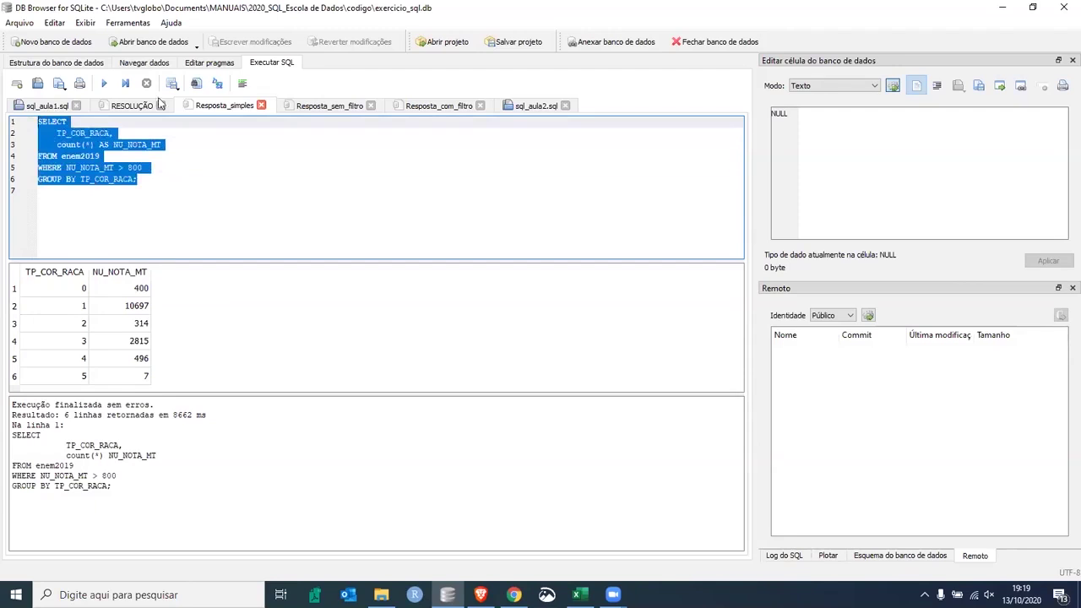
# Run the query with its explicit alias, and rerun it with the count(*) alias changed to FERAS_MATEMATICA
pyautogui.click(104, 85)
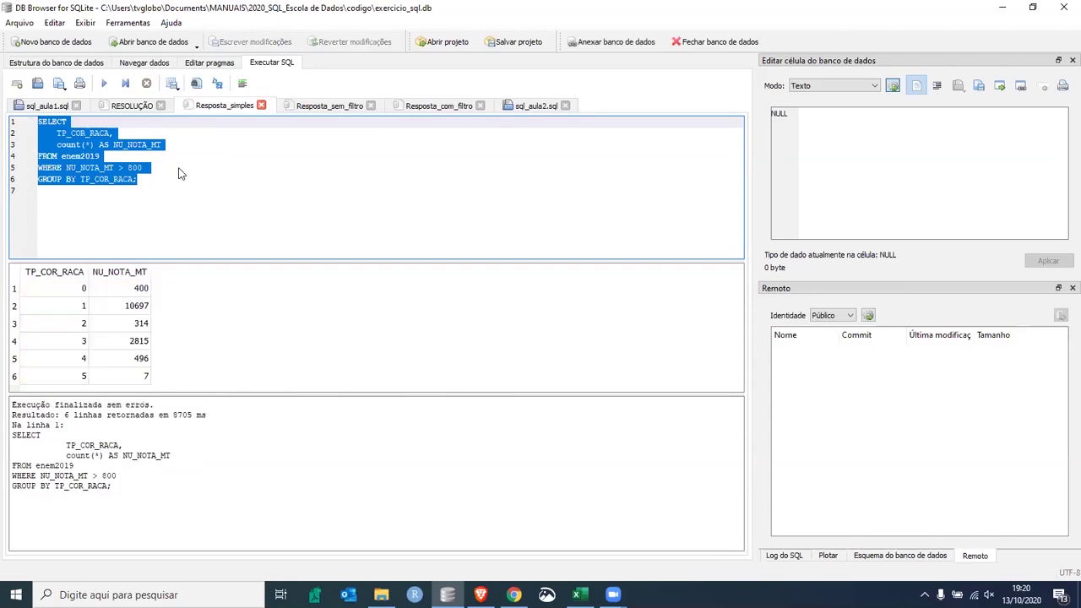
pyautogui.moveTo(113, 145); pyautogui.dragTo(163, 144)
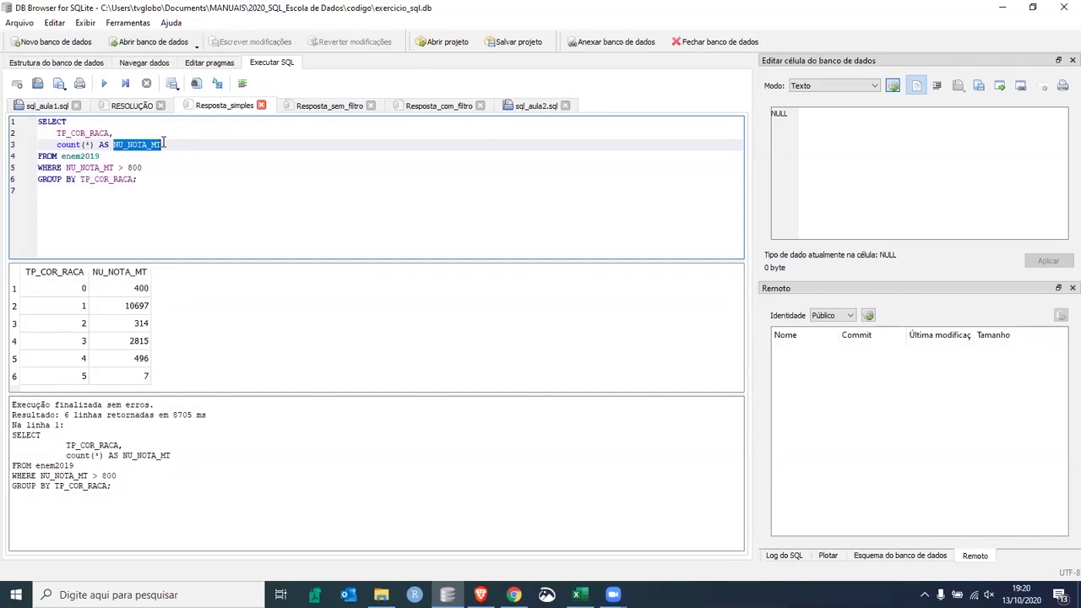
pyautogui.write('FERAS_MATEMATICA')
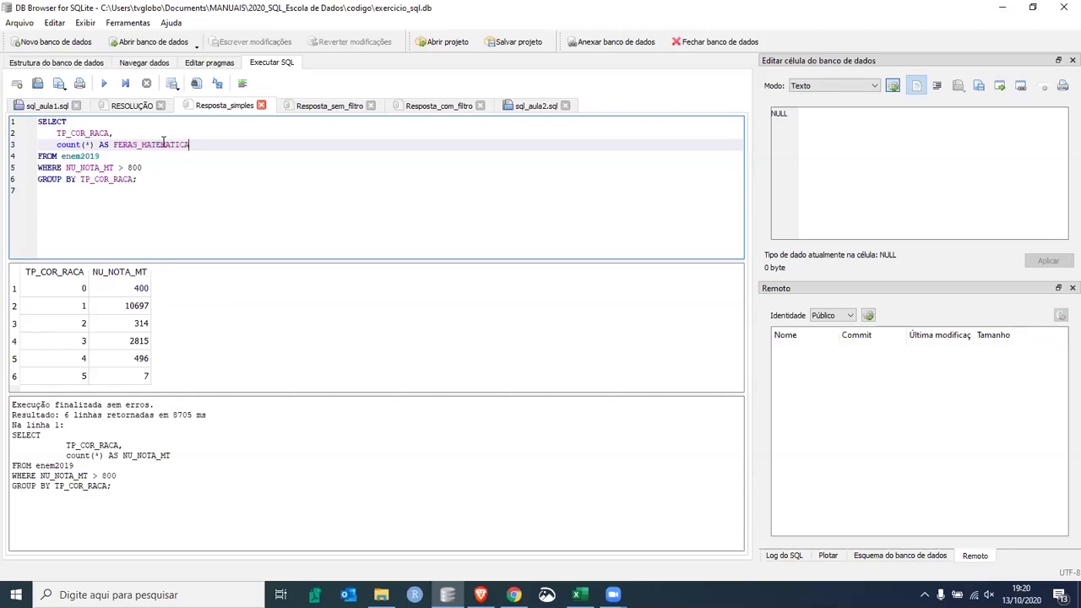
pyautogui.moveTo(148, 179); pyautogui.dragTo(37, 121)
pyautogui.click(104, 84)
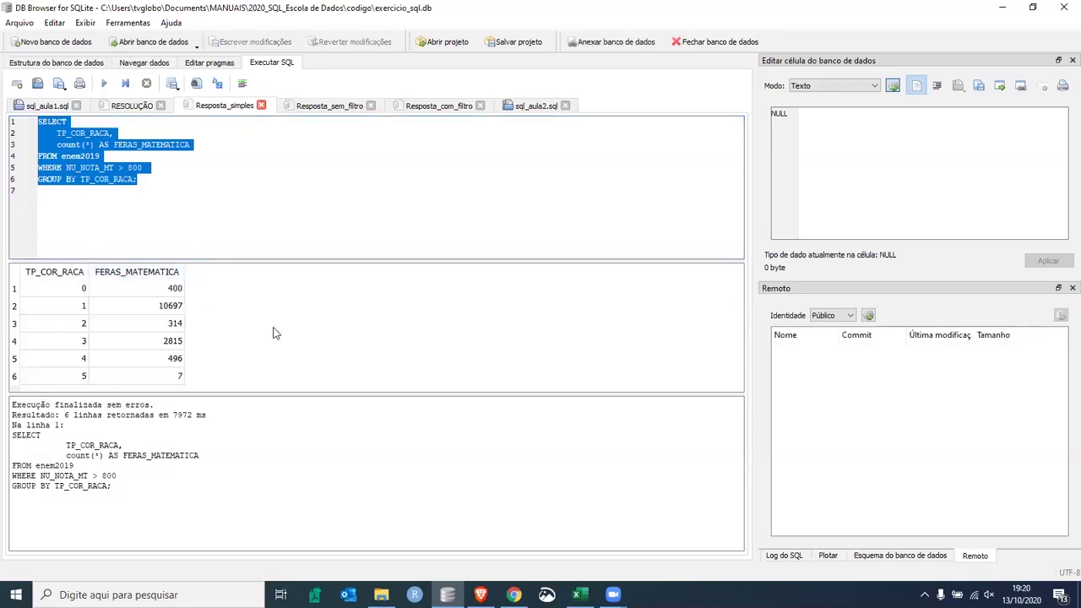
# Give TP_COR_RACA the alias COR_OU_RACA in the SELECT list and run the whole query
pyautogui.click(114, 137)
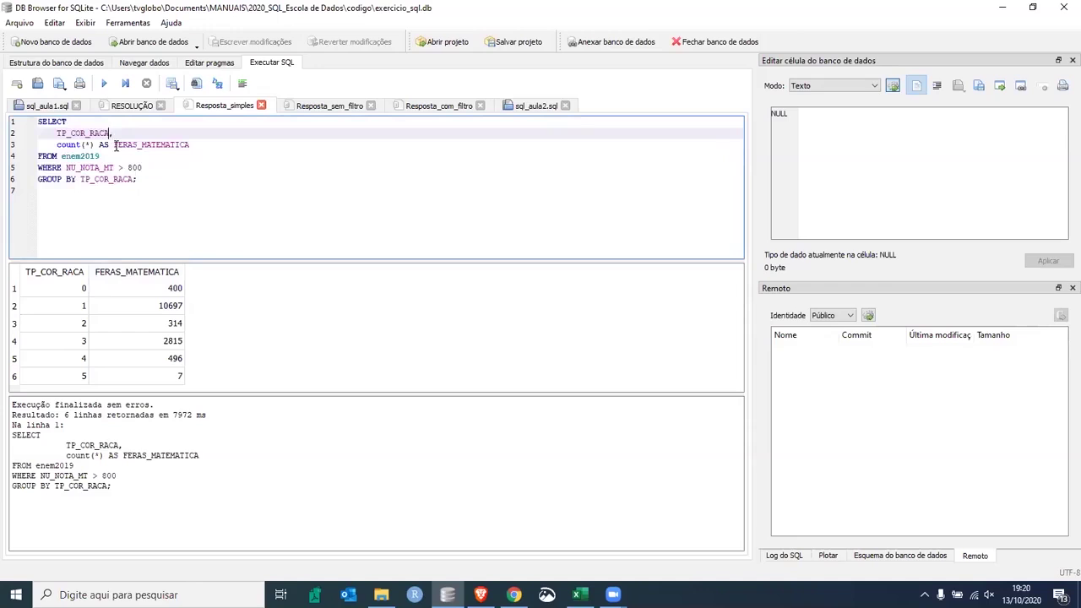
pyautogui.write('AS Cro')
pyautogui.press('Escape')
pyautogui.write('OR_OU_RACA')
pyautogui.moveTo(142, 179); pyautogui.dragTo(37, 121)
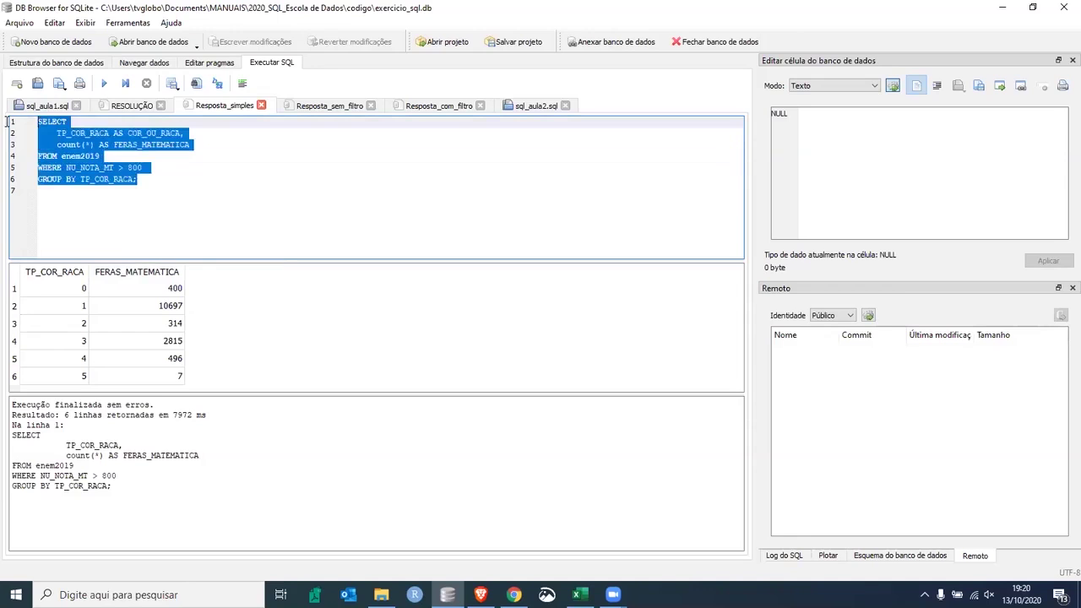
pyautogui.click(105, 83)
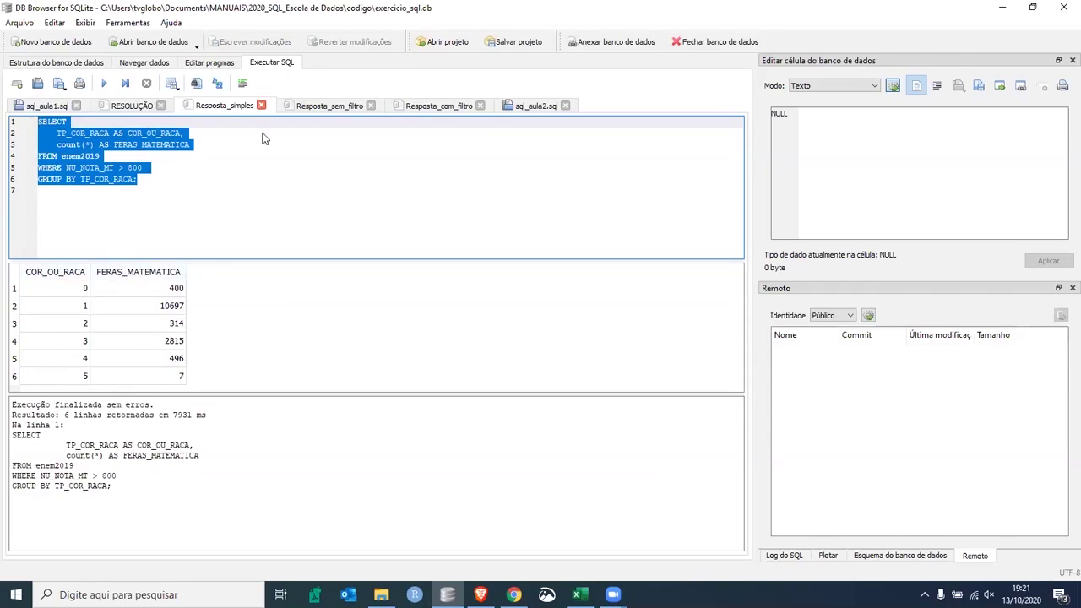
# Open the Resposta_sem_filtro query and move CASE onto its own line below SELECT
pyautogui.click(326, 107)
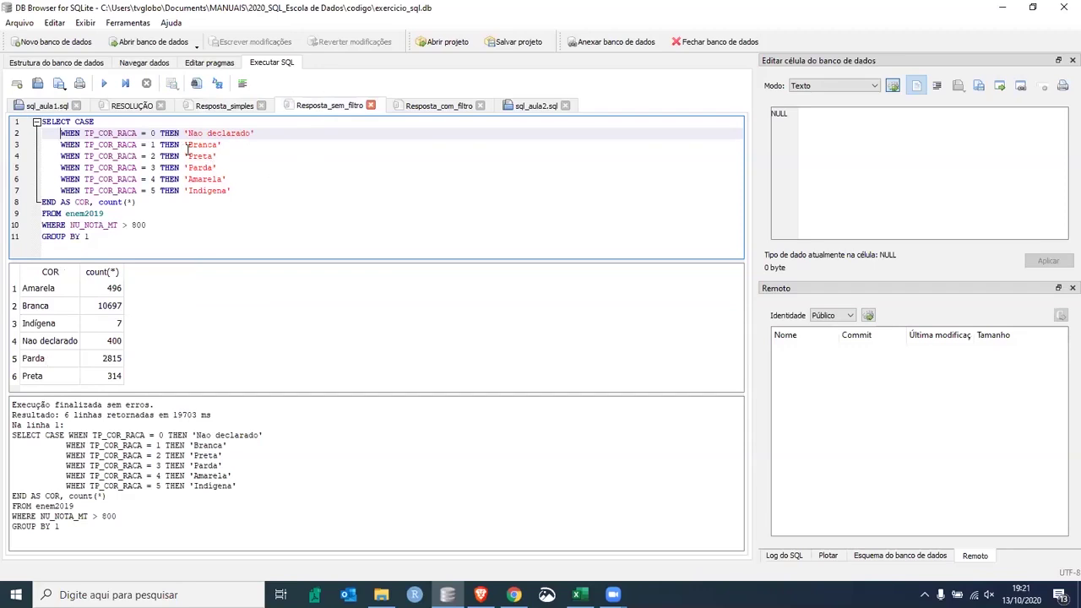
pyautogui.click(226, 106)
pyautogui.click(323, 107)
pyautogui.click(74, 122)
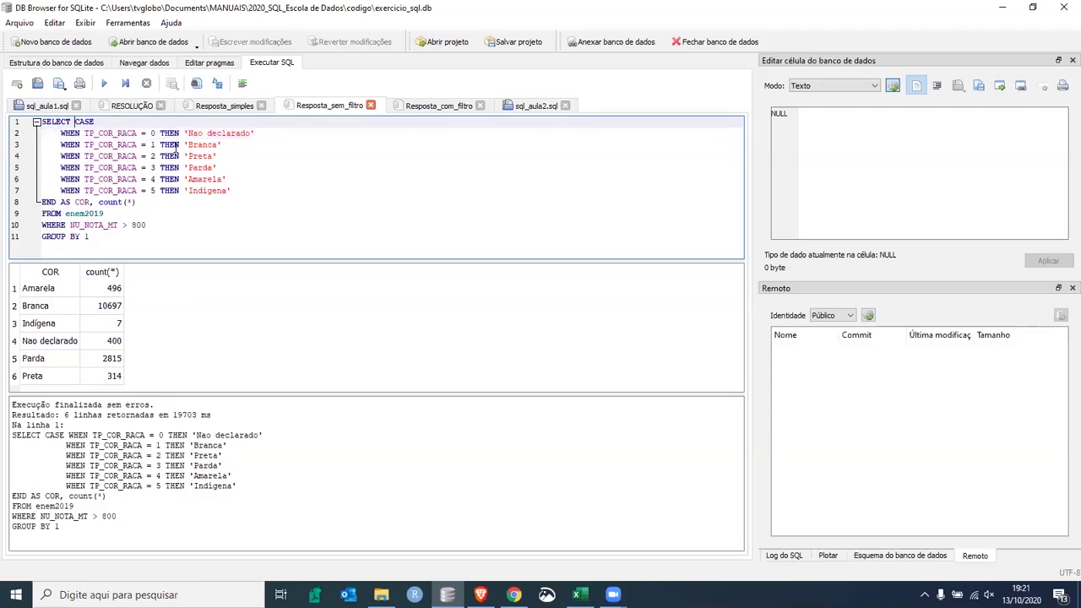
pyautogui.press('Return')
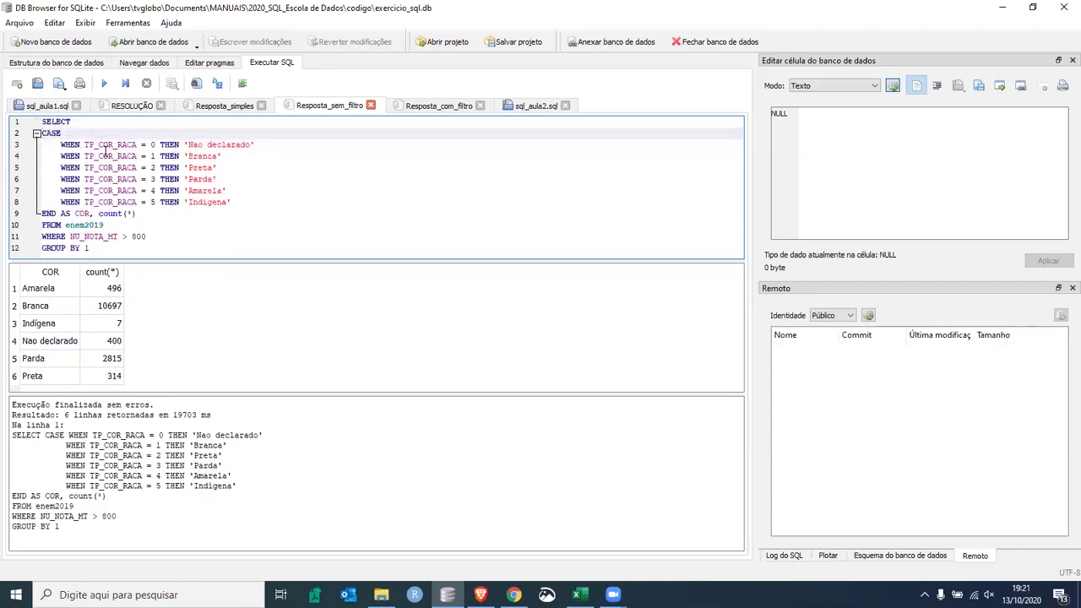
# Examine the WHEN clauses of the CASE expression, focusing on the TP_COR_RACA condition, its code 0 and the 'Nao declarado' label
pyautogui.doubleClick(105, 146)
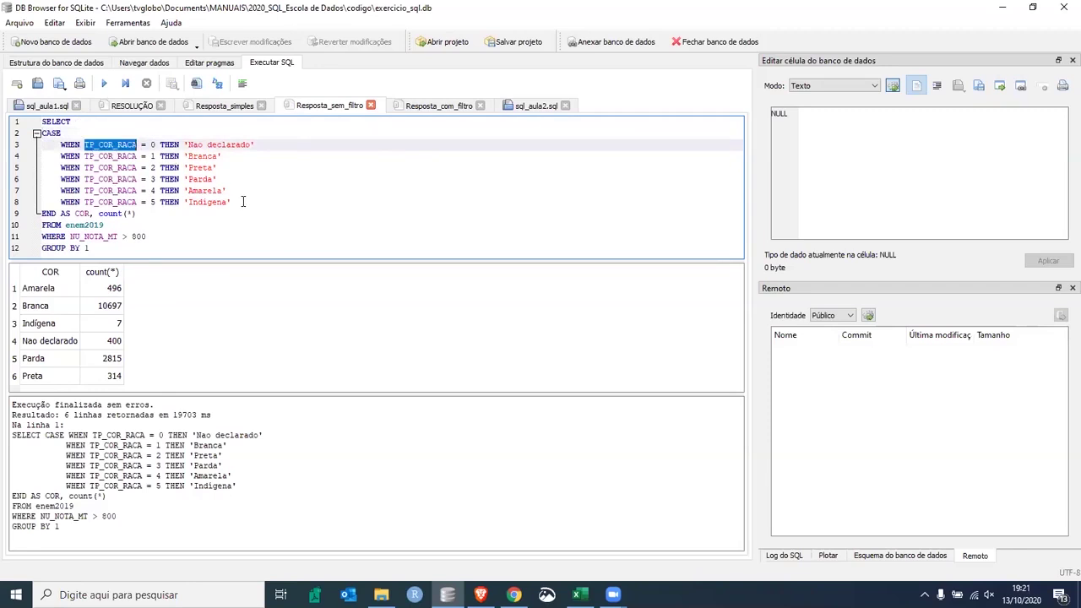
pyautogui.moveTo(61, 145); pyautogui.dragTo(231, 204)
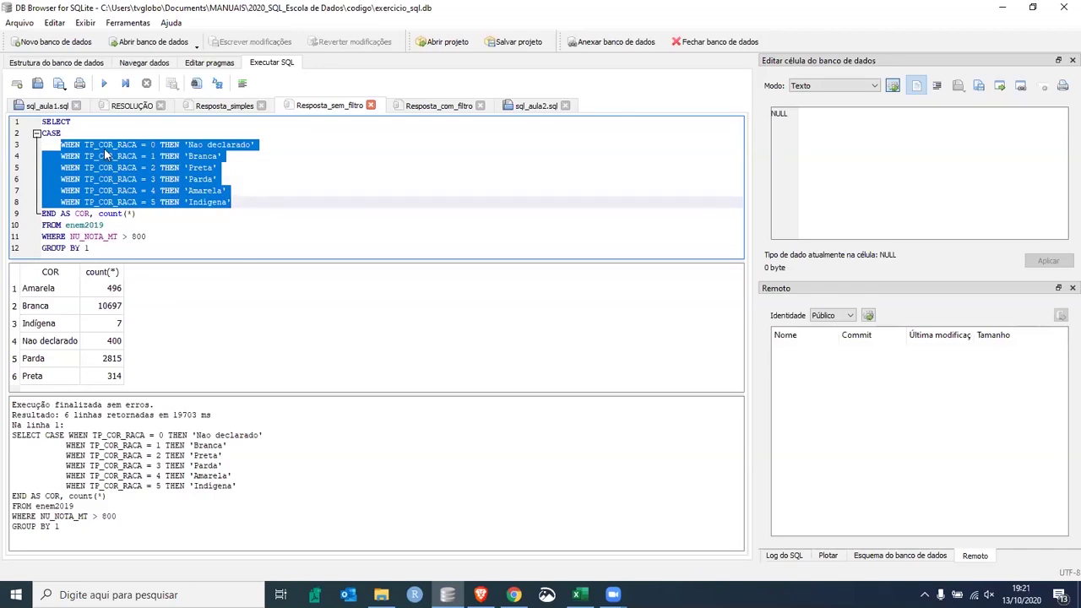
pyautogui.click(59, 144)
pyautogui.doubleClick(66, 144)
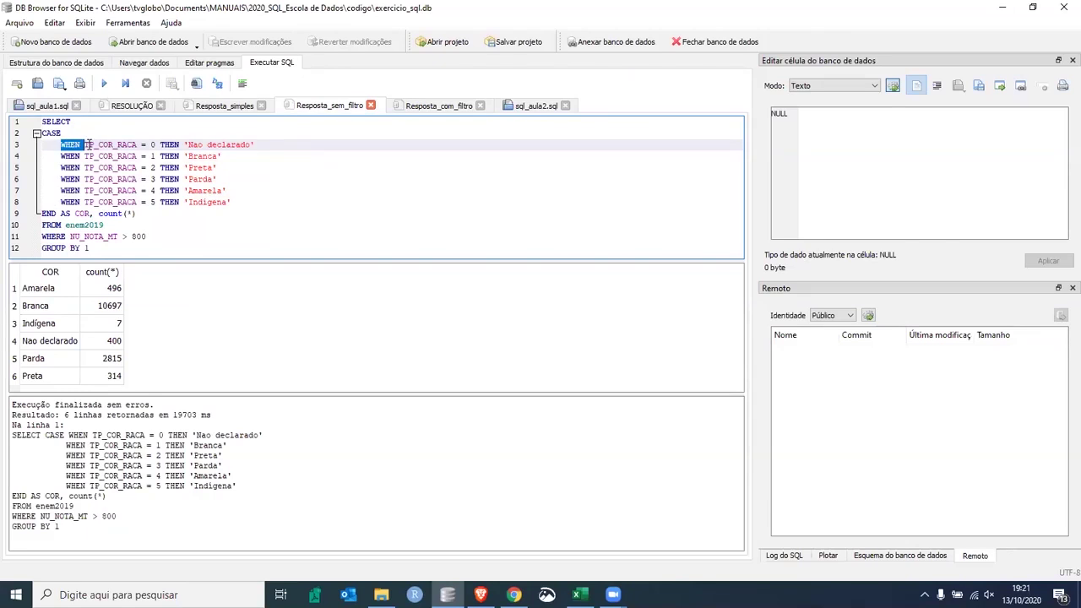
pyautogui.moveTo(87, 145); pyautogui.dragTo(148, 145)
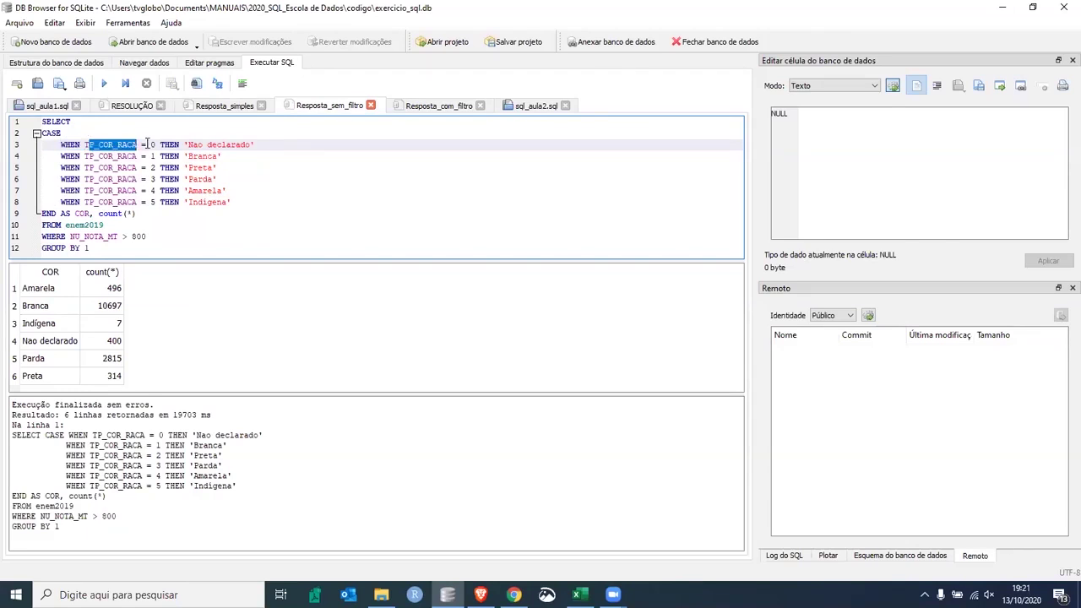
pyautogui.click(184, 145)
pyautogui.keyDown('shift'); pyautogui.click(270, 144); pyautogui.keyUp('shift')
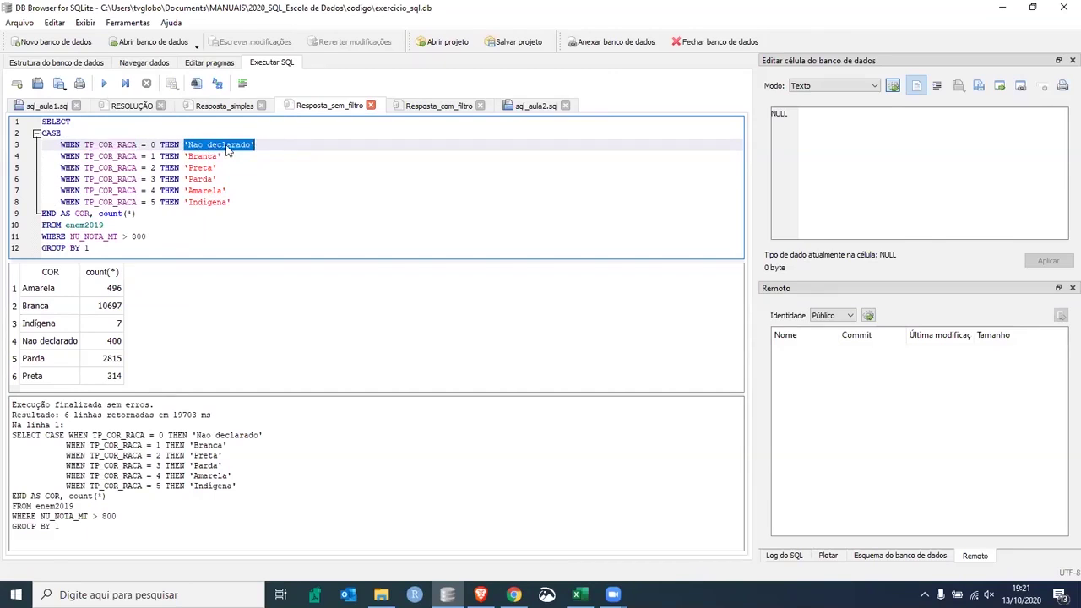
pyautogui.click(179, 144)
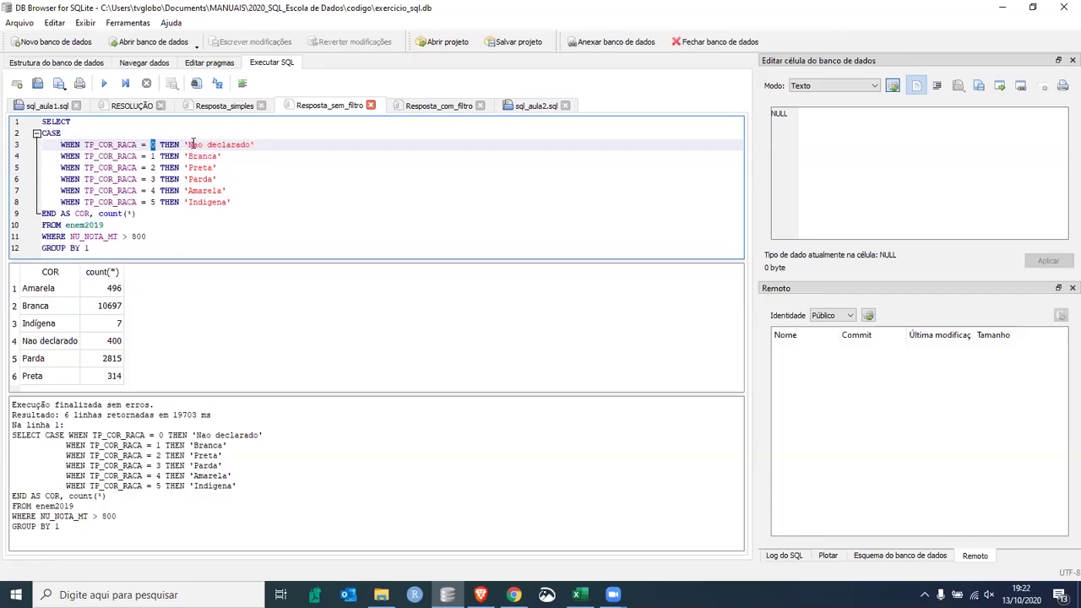
pyautogui.moveTo(188, 144); pyautogui.dragTo(251, 145)
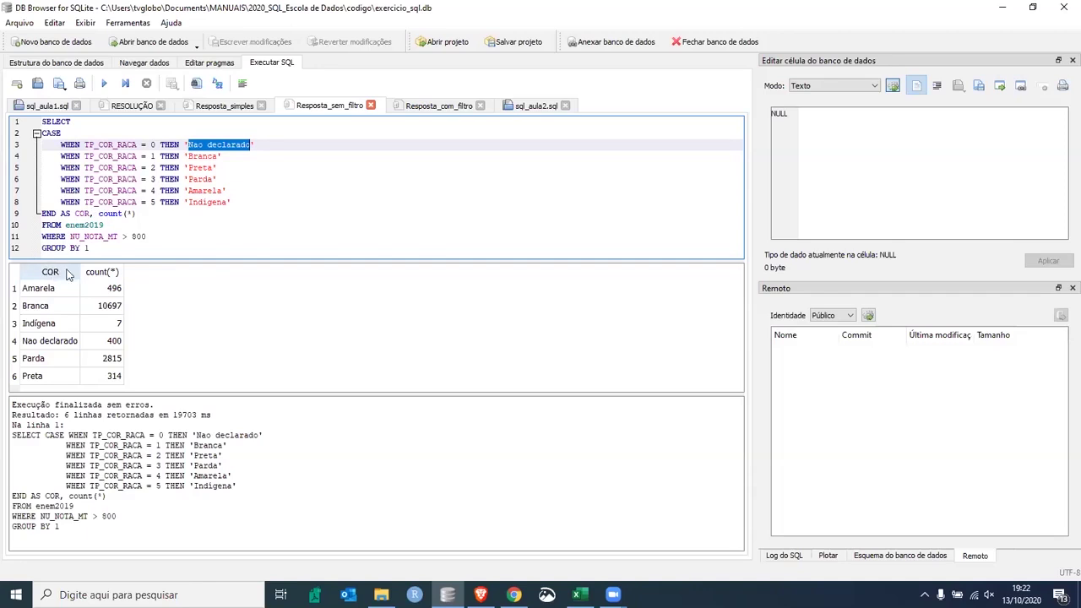
# Place count(*) on its own indented line and extend the CASE alias to COR_RACA
pyautogui.click(98, 214)
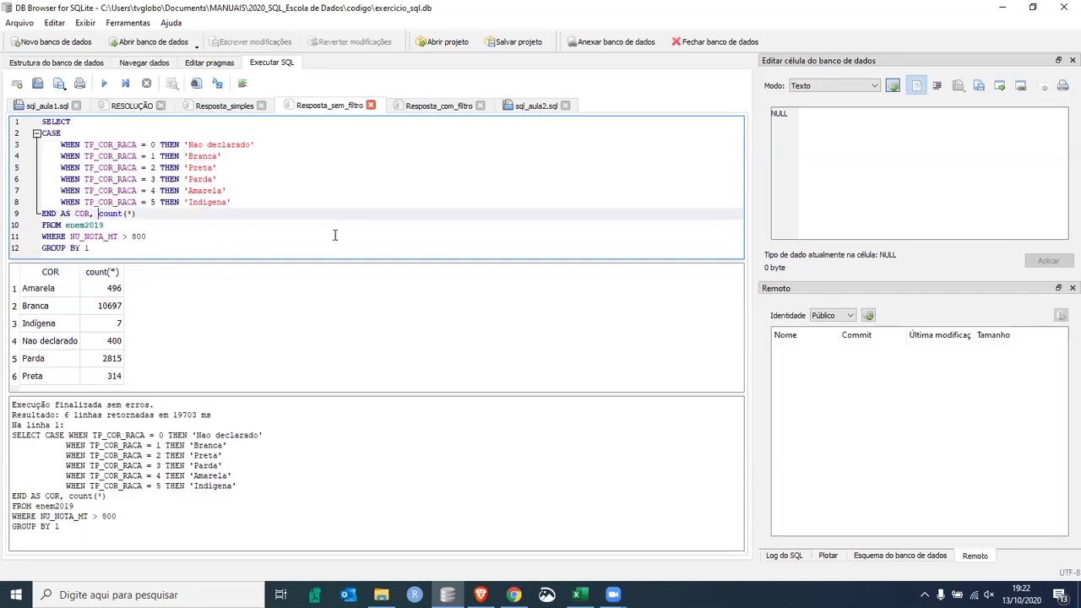
pyautogui.press('Return')
pyautogui.press('Tab')
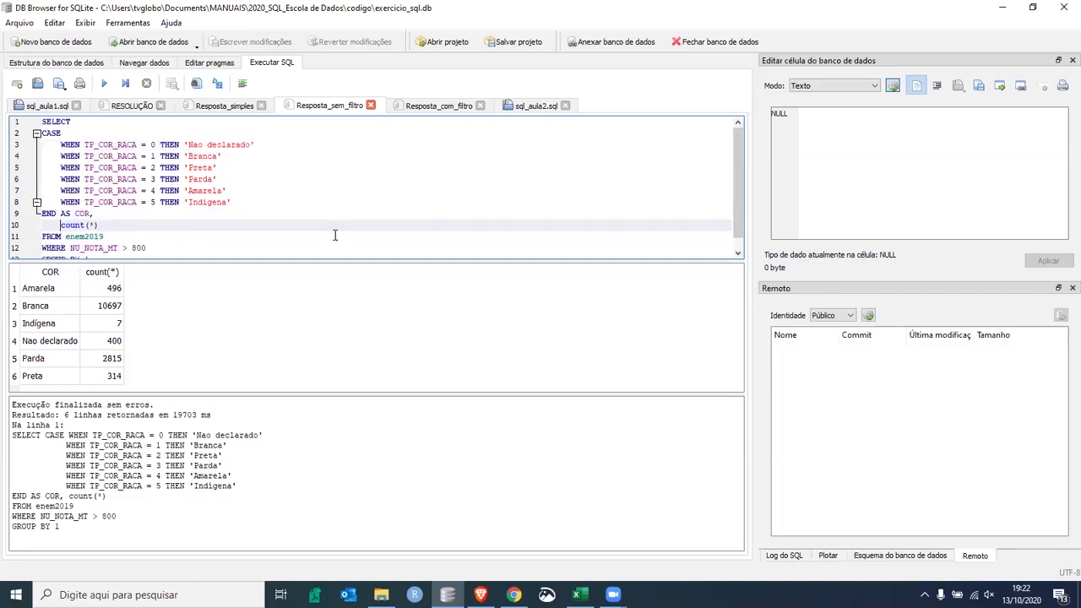
pyautogui.doubleClick(81, 214)
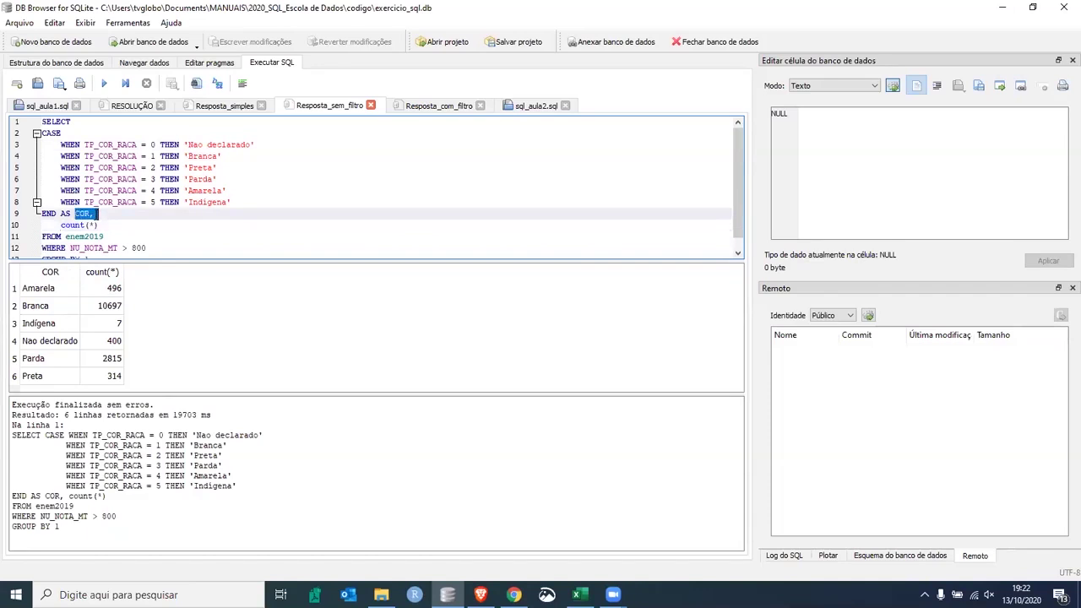
pyautogui.click(124, 214)
pyautogui.write('_RACA')
# Replace the asterisk inside count() with NU_NOTA_MT and give the column the alias Nota_Matematica
pyautogui.click(89, 224)
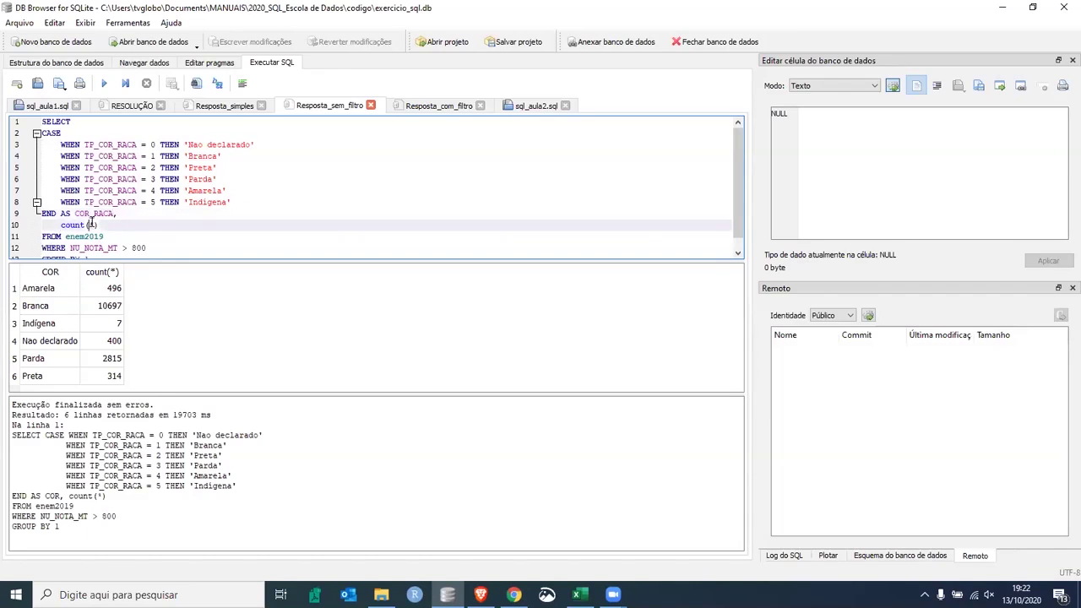
pyautogui.doubleClick(91, 224)
pyautogui.write('NU_NOTA_MT')
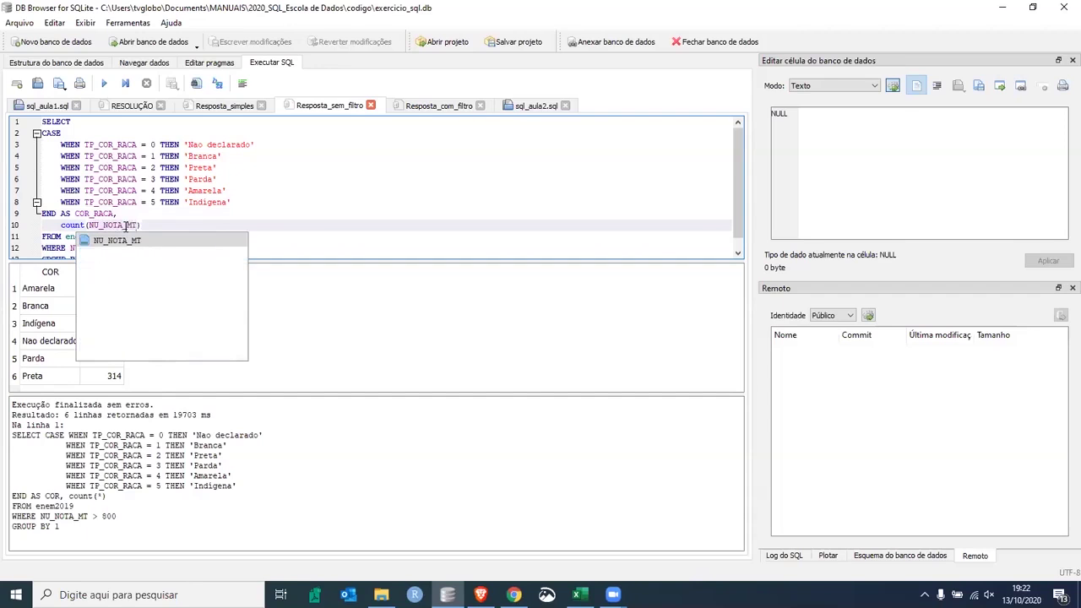
pyautogui.press('End')
pyautogui.write('AS nota_ma')
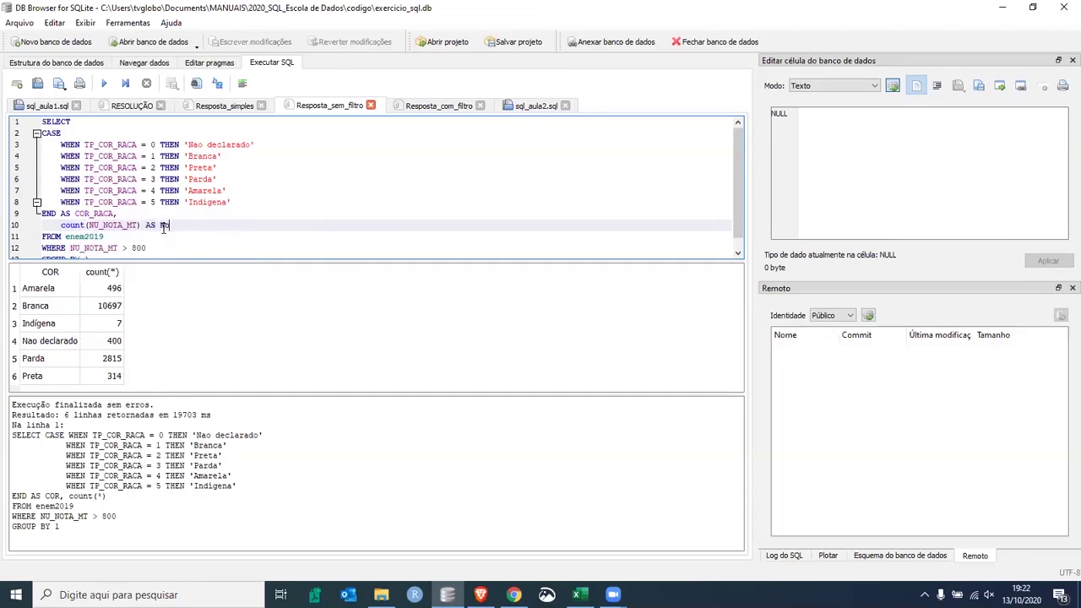
pyautogui.press('BackSpace')
pyautogui.press('BackSpace')
pyautogui.write('Mas')
pyautogui.press('BackSpace')
pyautogui.write('te')
pyautogui.write('ca')
pyautogui.press('BackSpace')
pyautogui.press('BackSpace')
pyautogui.write('matica')
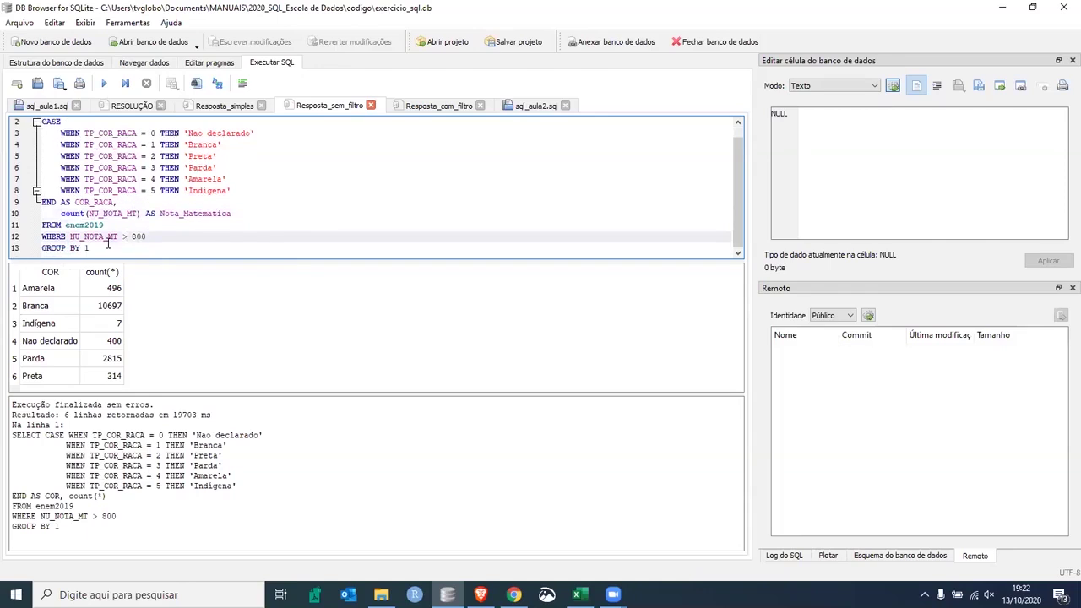
# Examine how GROUP BY 1 relates to the CASE query's columns and compare it with the GROUP BY clause in Resposta_simples
pyautogui.moveTo(39, 250); pyautogui.dragTo(89, 254)
pyautogui.click(88, 254)
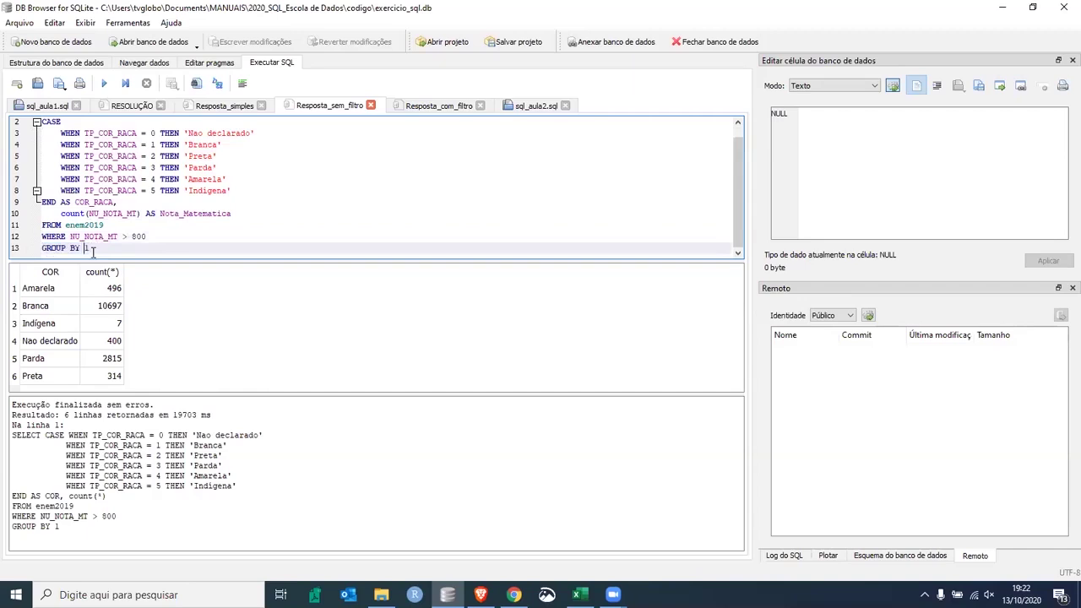
pyautogui.doubleClick(88, 250)
pyautogui.click(84, 133)
pyautogui.doubleClick(87, 248)
pyautogui.moveTo(76, 202); pyautogui.dragTo(233, 214)
pyautogui.moveTo(93, 248); pyautogui.dragTo(43, 133)
pyautogui.click(220, 105)
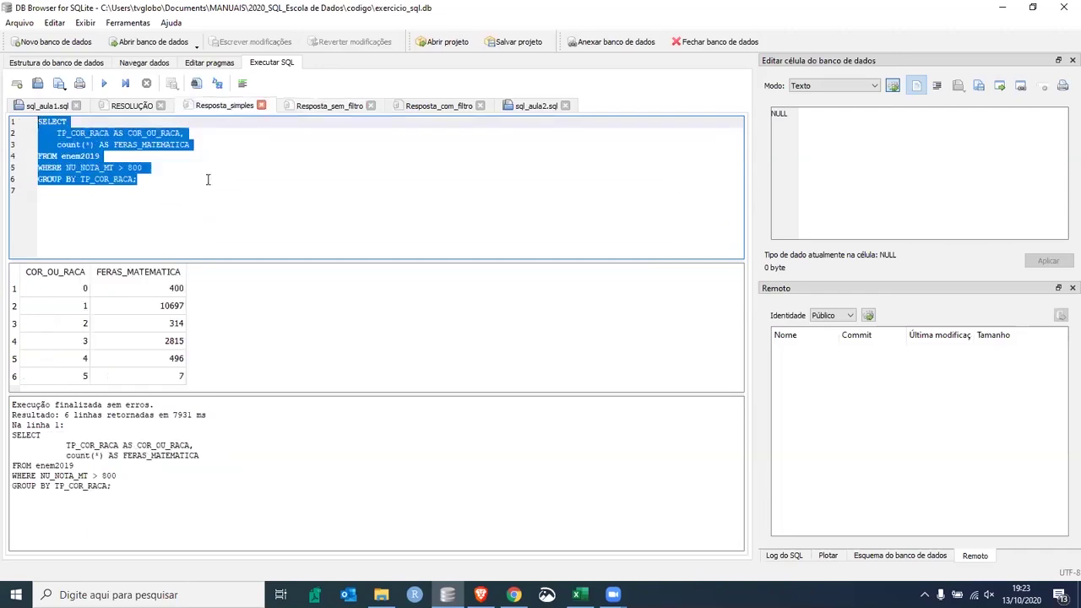
pyautogui.click(84, 191)
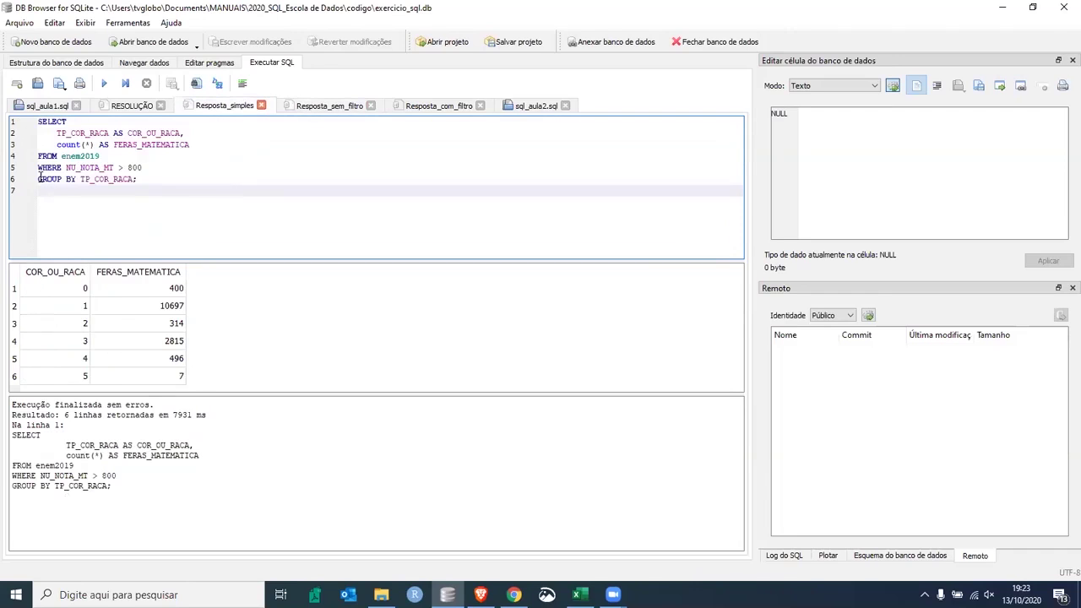
pyautogui.moveTo(40, 177); pyautogui.dragTo(137, 179)
# End the Resposta_sem_filtro query with a semicolon after GROUP BY 1 and try to run it
pyautogui.click(329, 105)
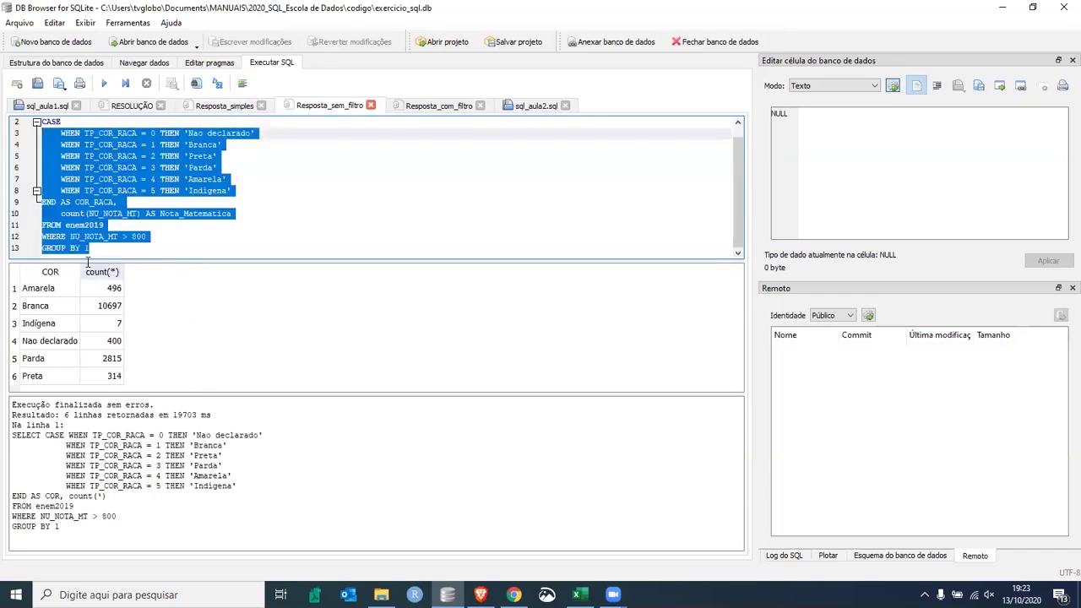
pyautogui.click(126, 249)
pyautogui.write(';')
pyautogui.moveTo(127, 250); pyautogui.dragTo(41, 123)
pyautogui.click(104, 82)
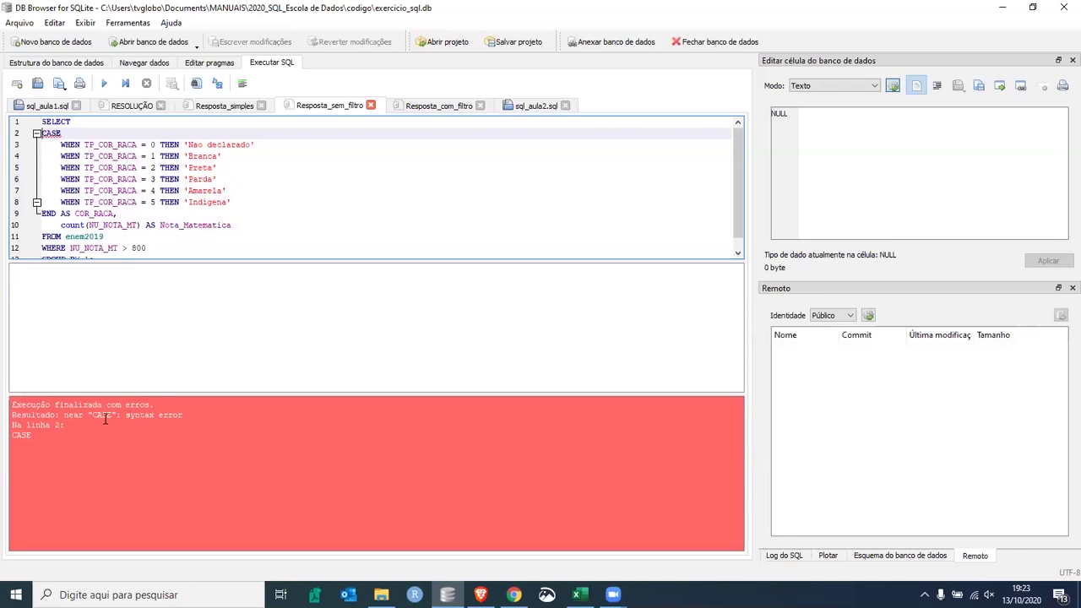
# Join the first WHEN clause to the CASE line and remove the trailing space after the COR_RACA alias
pyautogui.click(94, 135)
pyautogui.press('Delete')
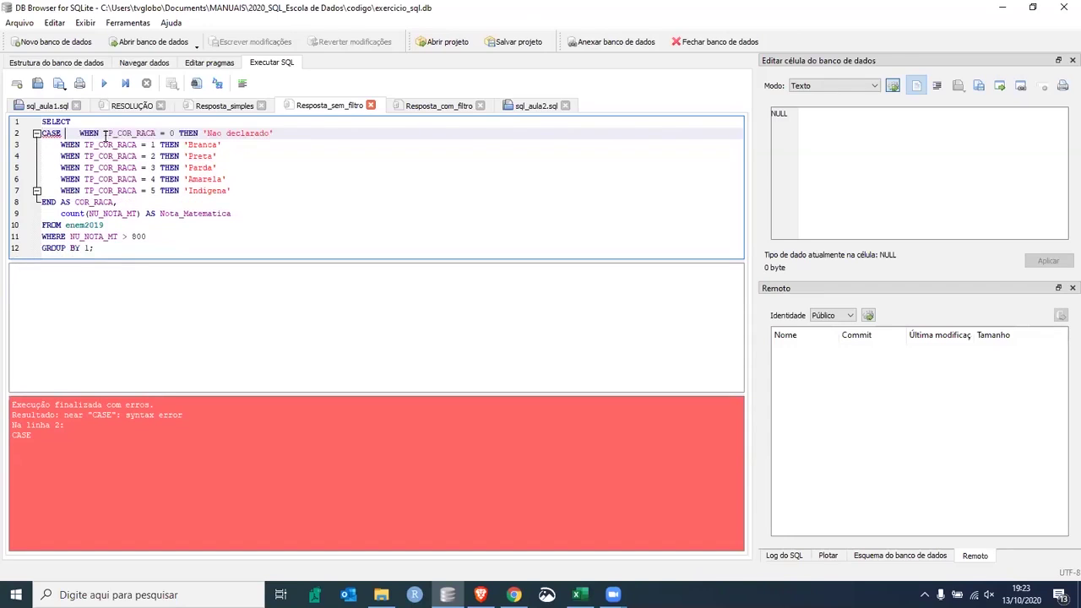
pyautogui.press('Delete')
pyautogui.press('Delete')
pyautogui.press('Delete')
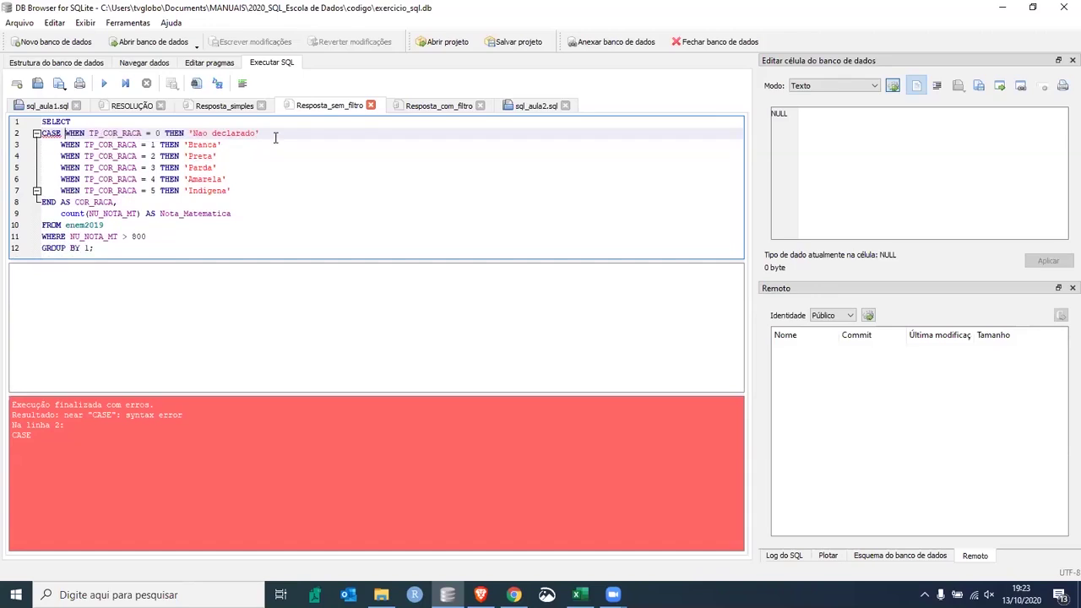
pyautogui.click(127, 203)
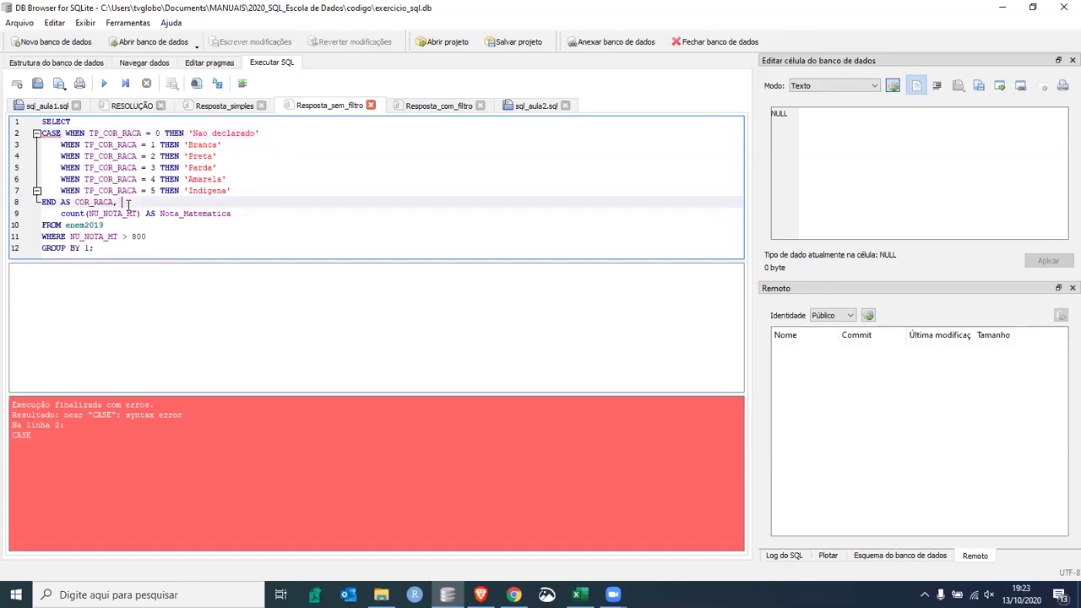
pyautogui.press('BackSpace')
# Run the entire CASE query from SELECT to GROUP BY 1 and enlarge the SQL editor area
pyautogui.moveTo(107, 247); pyautogui.dragTo(42, 213)
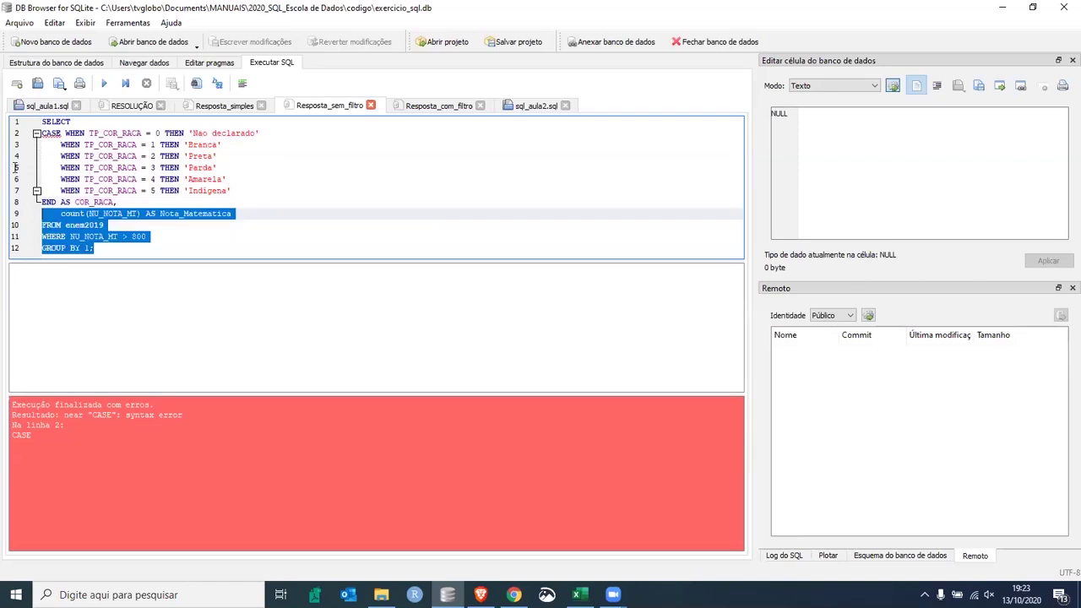
pyautogui.hotkey('ctrl', 'a')
pyautogui.click(104, 83)
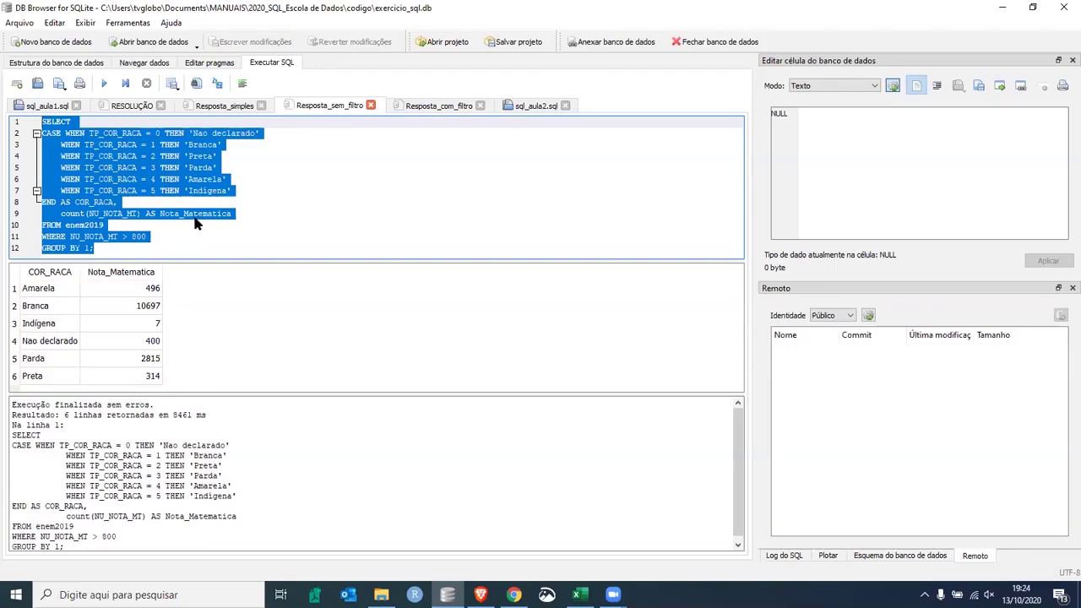
pyautogui.moveTo(290, 259); pyautogui.dragTo(290, 296)
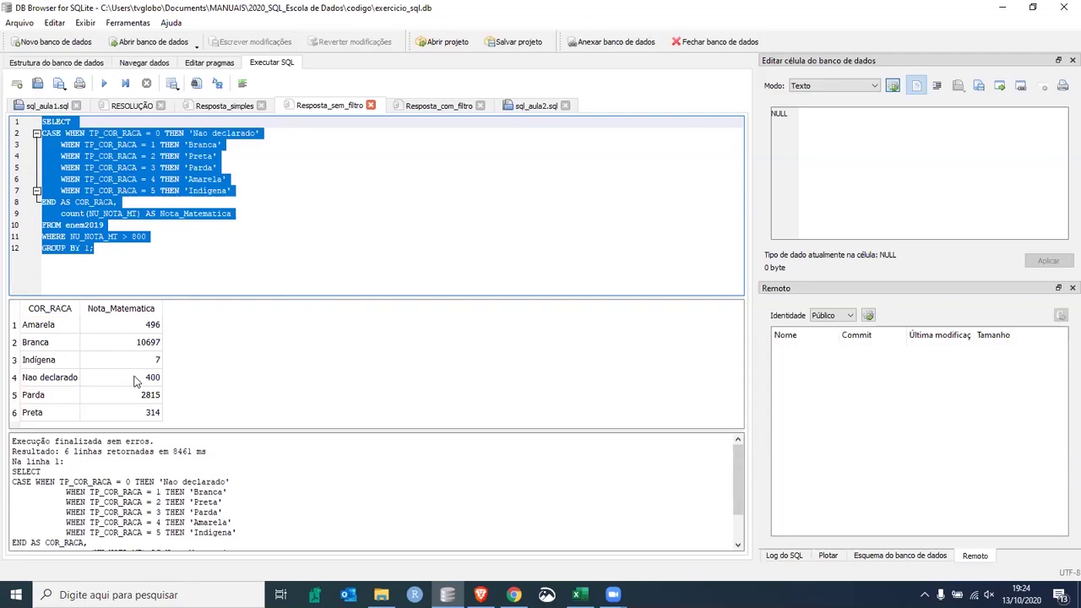
# Check the CASE labels against race/colour codes 0 to 5 in the Excel data dictionary, and return to the SQL query
pyautogui.click(111, 251)
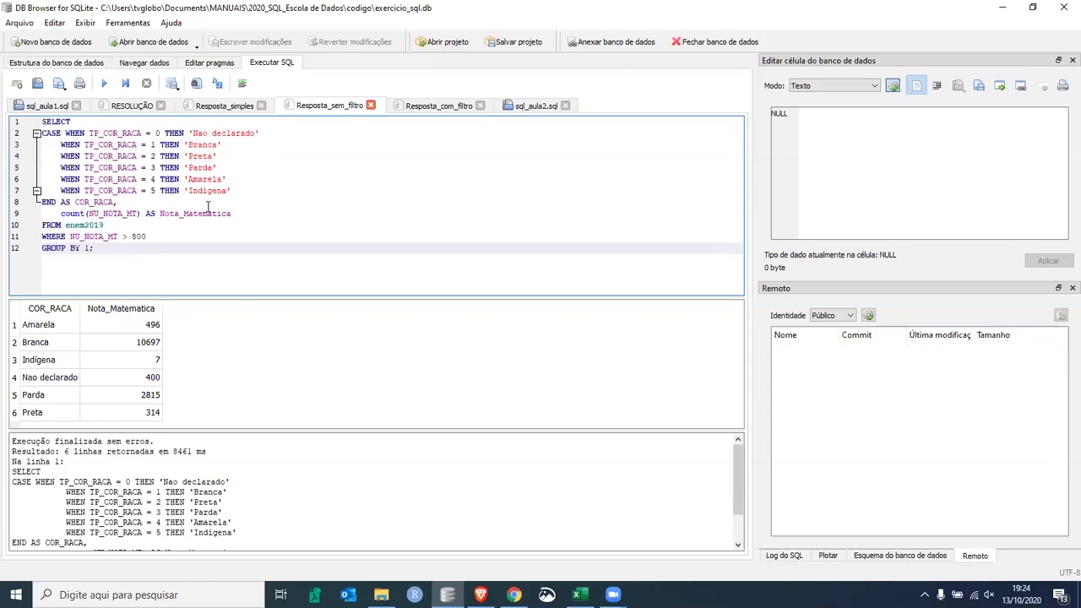
pyautogui.click(577, 595)
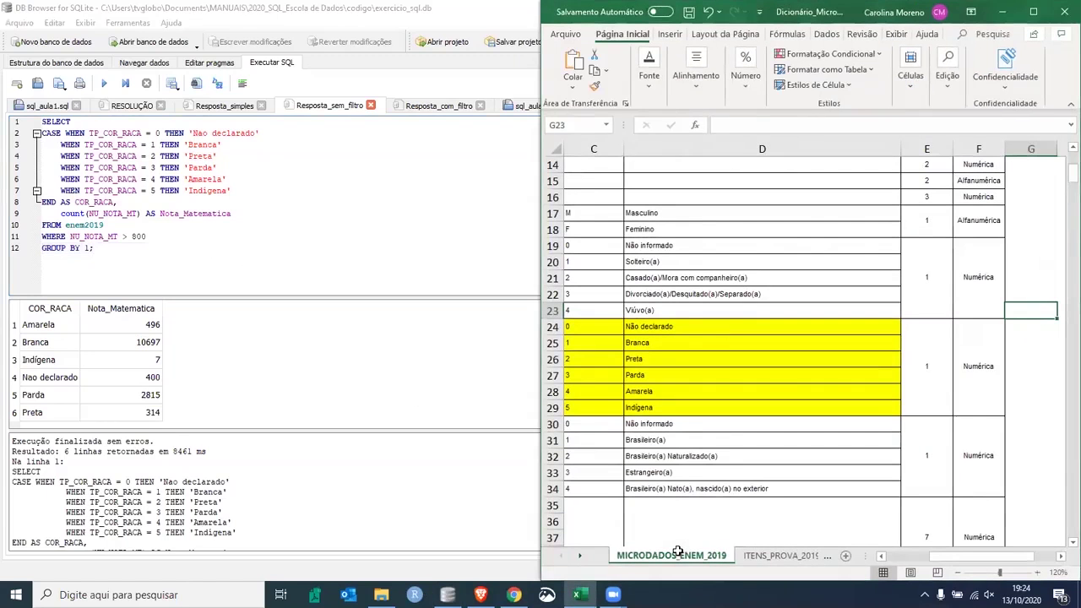
pyautogui.moveTo(591, 326); pyautogui.dragTo(659, 407)
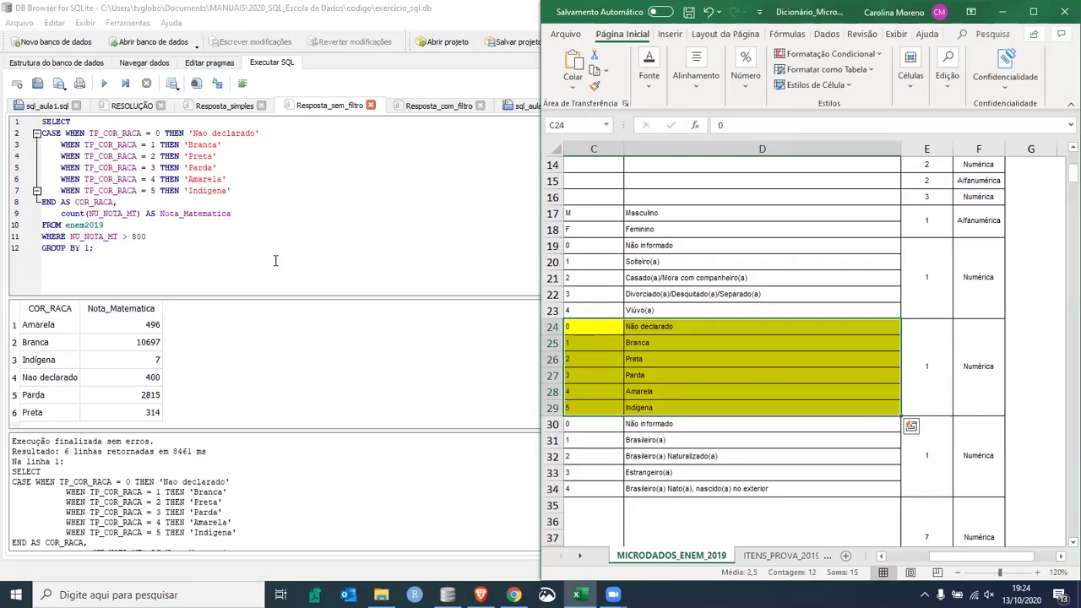
pyautogui.click(206, 355)
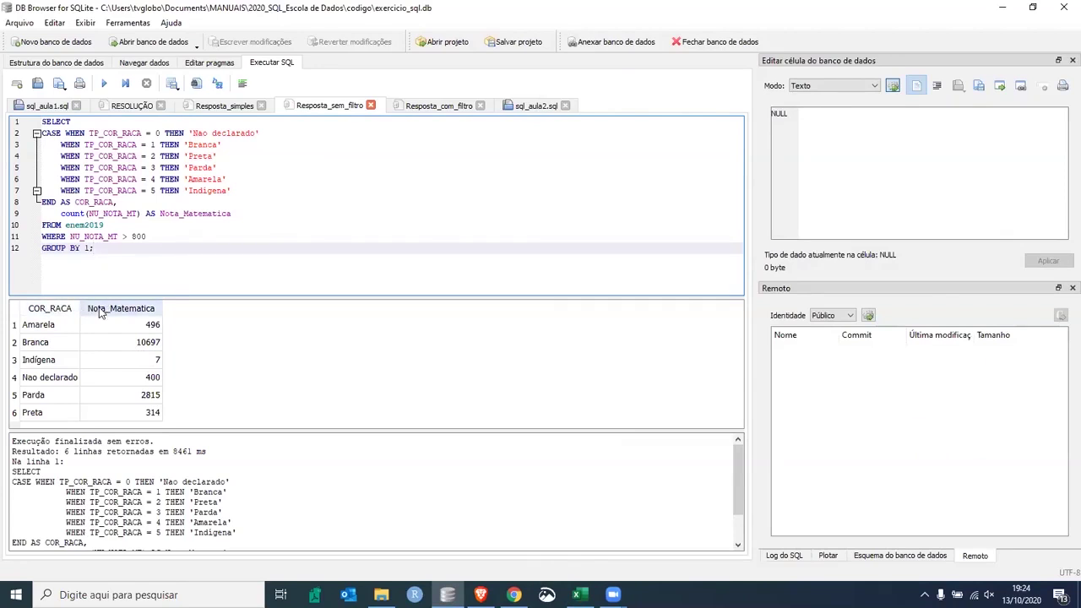
# Examine the Nota_Matematica counts by COR_RACA, comparing the Parda and Preta rows with the other groups
pyautogui.moveTo(55, 326)
pyautogui.mouseDown()
pyautogui.moveTo(63, 394)
pyautogui.moveTo(116, 413)
pyautogui.moveTo(51, 377)
pyautogui.moveTo(56, 319)
pyautogui.mouseUp()
pyautogui.click(139, 326)
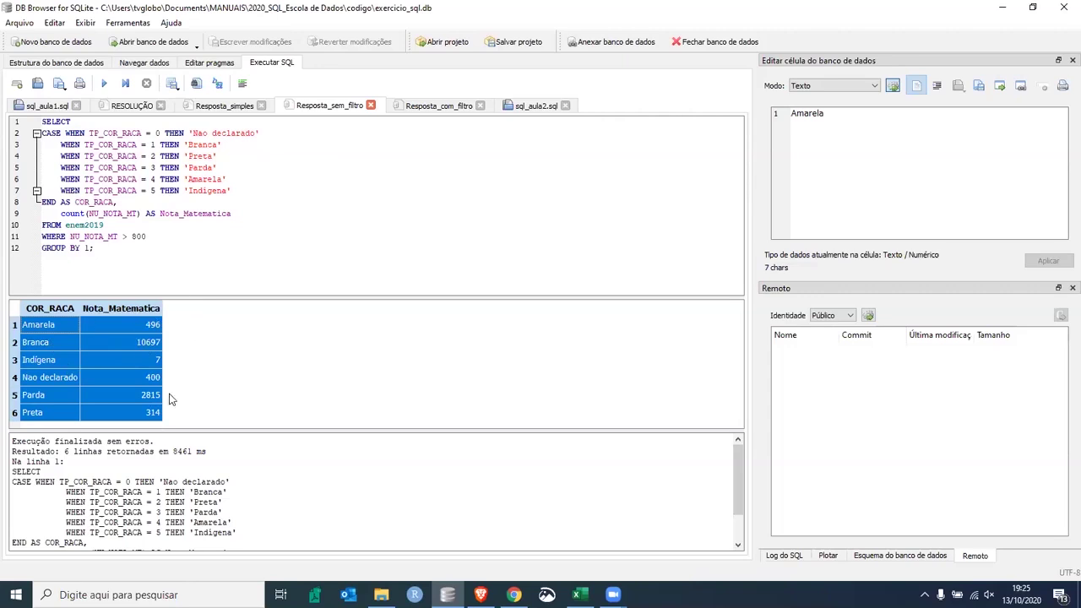
pyautogui.moveTo(152, 328); pyautogui.dragTo(152, 414)
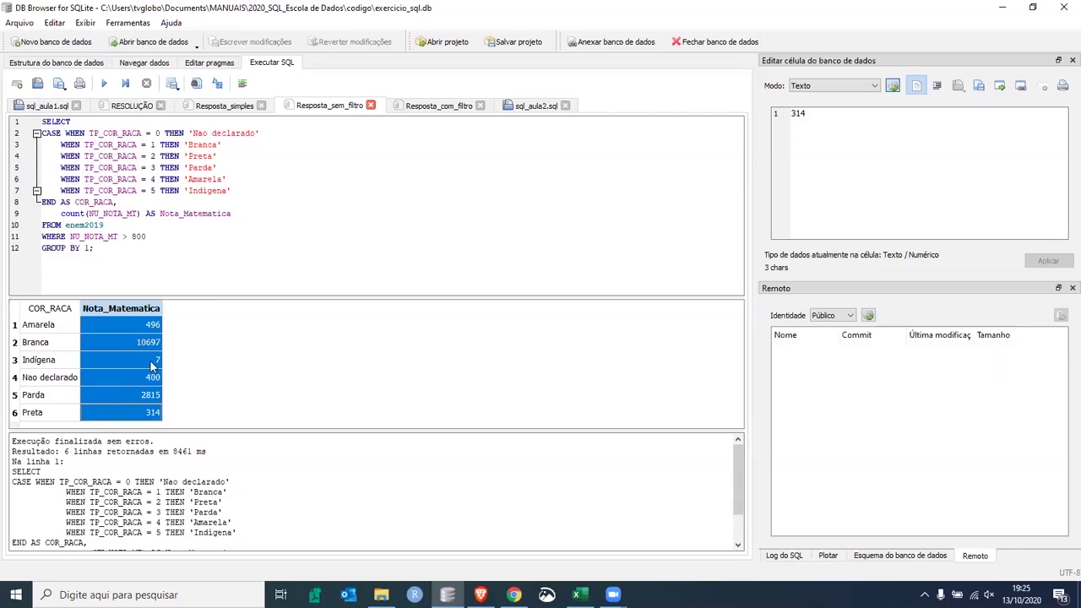
pyautogui.moveTo(49, 397); pyautogui.dragTo(130, 412)
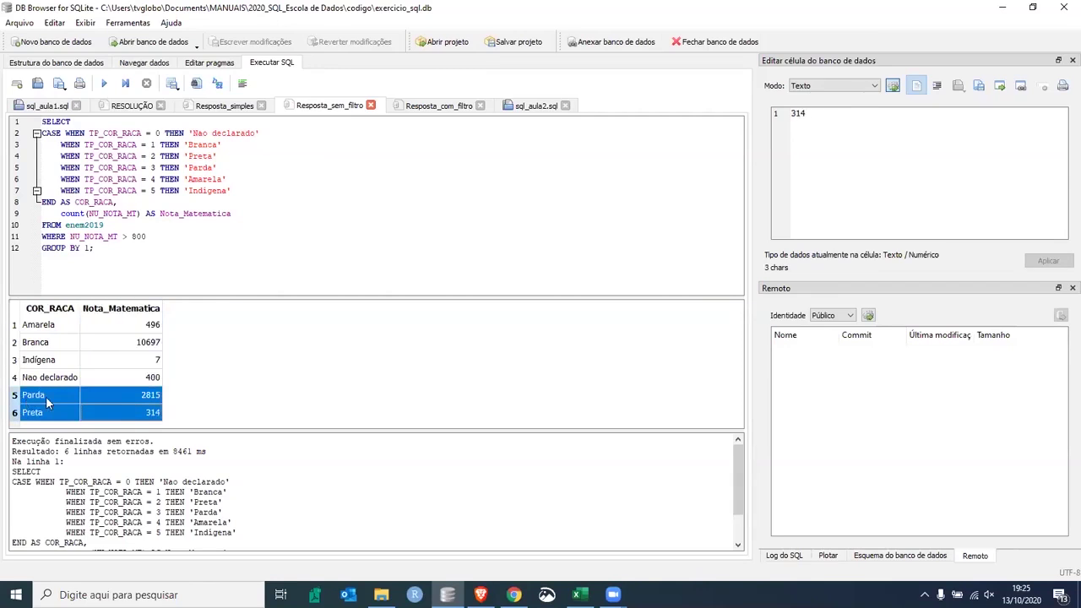
pyautogui.moveTo(52, 392); pyautogui.dragTo(59, 410)
pyautogui.click(144, 325)
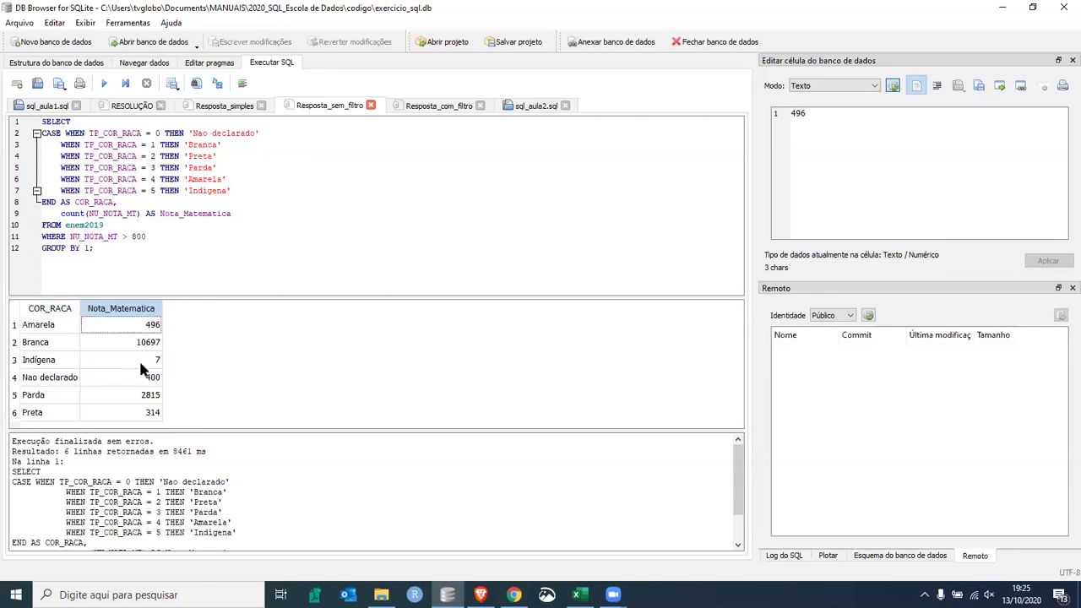
pyautogui.click(142, 412)
pyautogui.keyDown('shift'); pyautogui.click(58, 317); pyautogui.keyUp('shift')
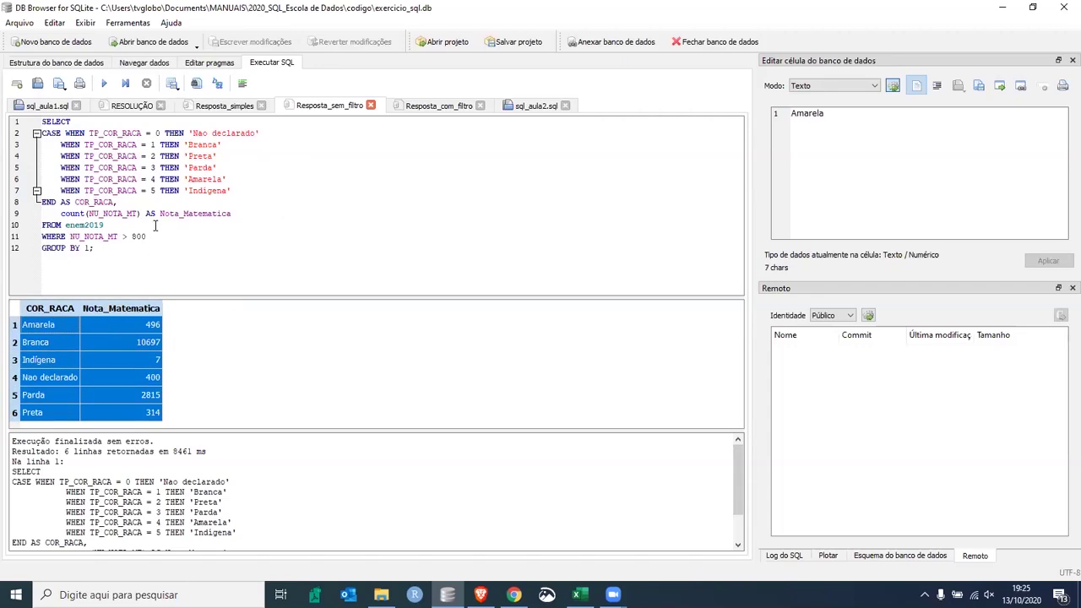
pyautogui.click(117, 247)
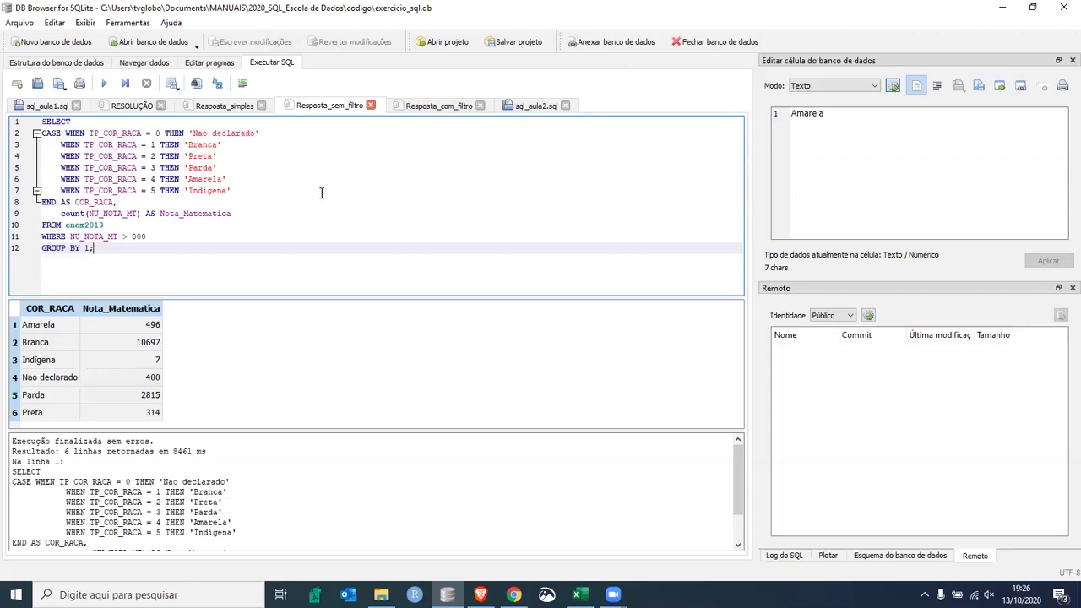
# Examine the extra TP_ST_CONCLUSAO and TP_PRESENCA conditions in the Resposta_com_filtro query
pyautogui.click(430, 108)
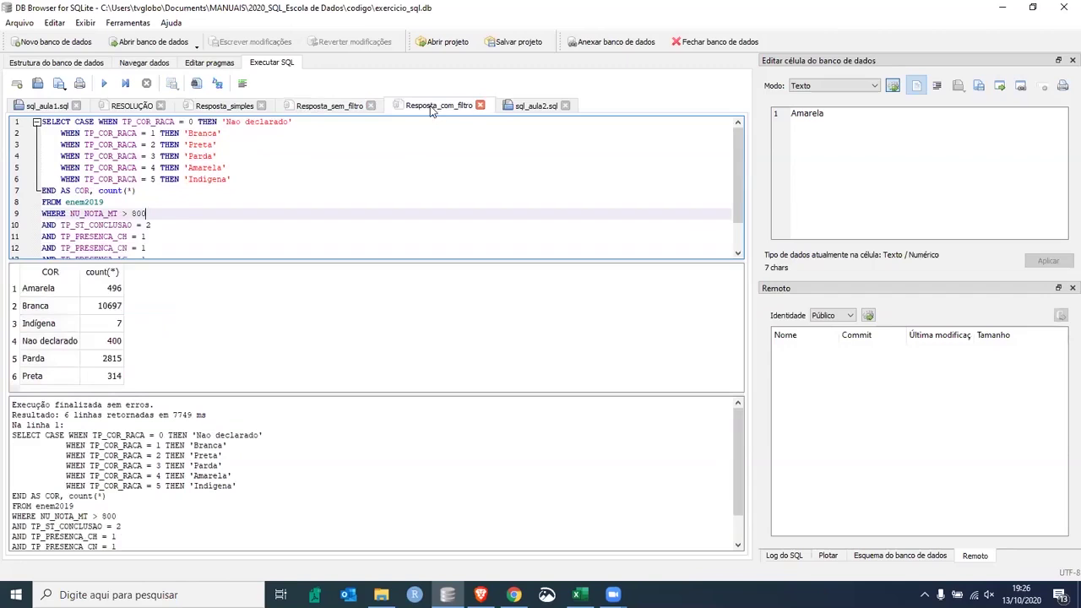
pyautogui.scroll(-1, 184, 220)
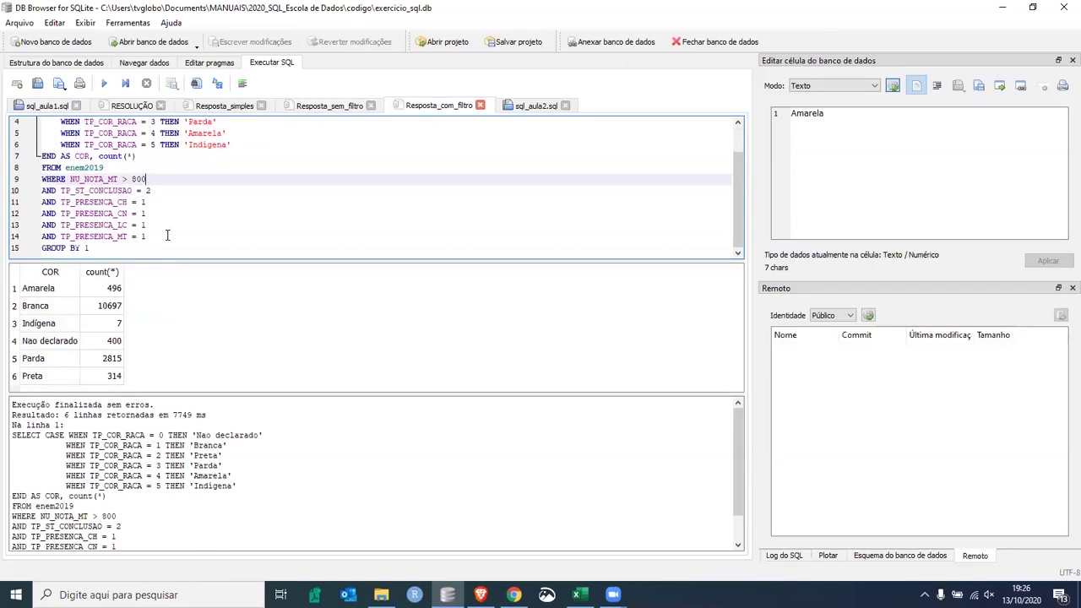
pyautogui.moveTo(168, 236); pyautogui.dragTo(40, 191)
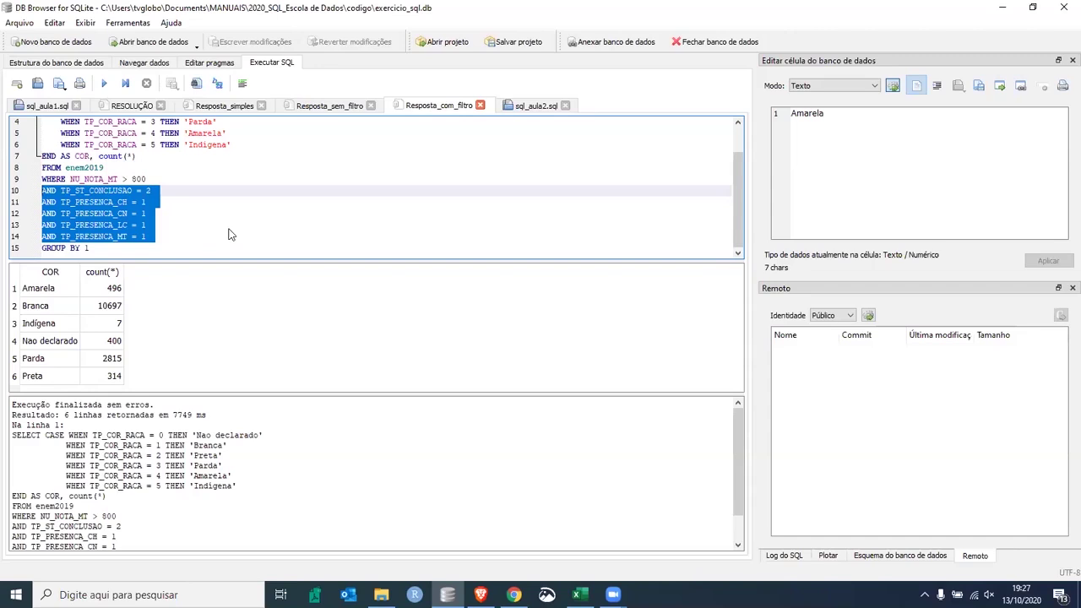
pyautogui.click(238, 226)
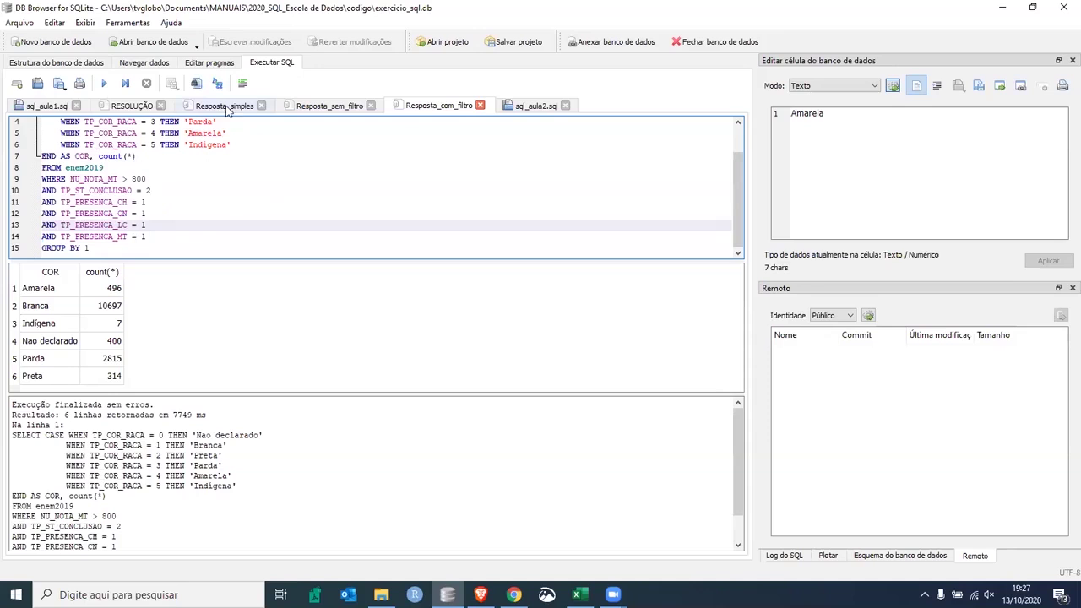
# Lower the NU_NOTA_MT threshold to 80 in the Resposta_sem_filtro query and run the whole query
pyautogui.click(316, 108)
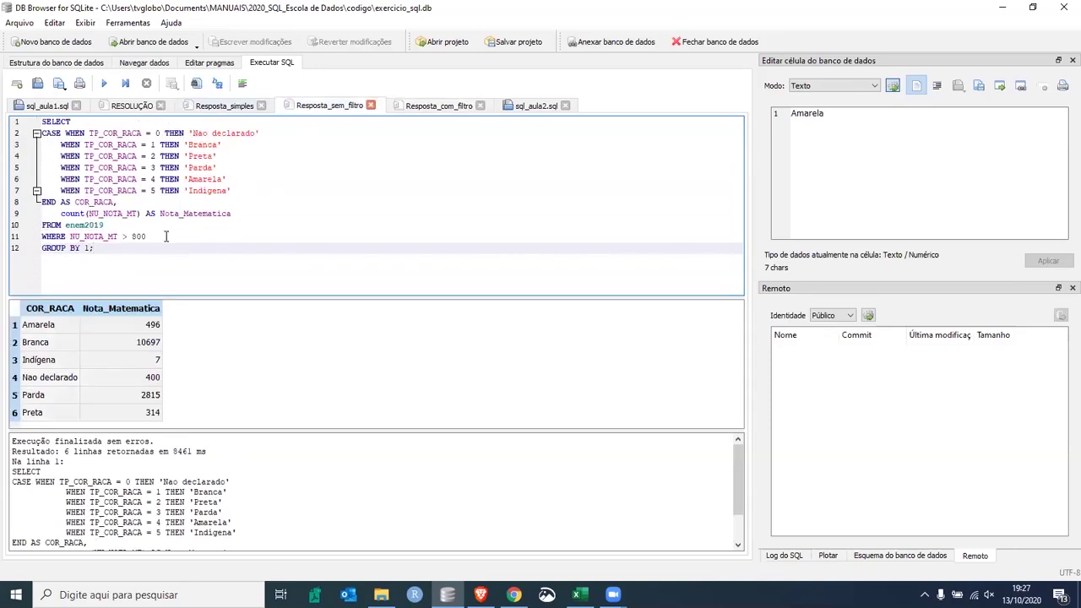
pyautogui.click(166, 236)
pyautogui.press('BackSpace')
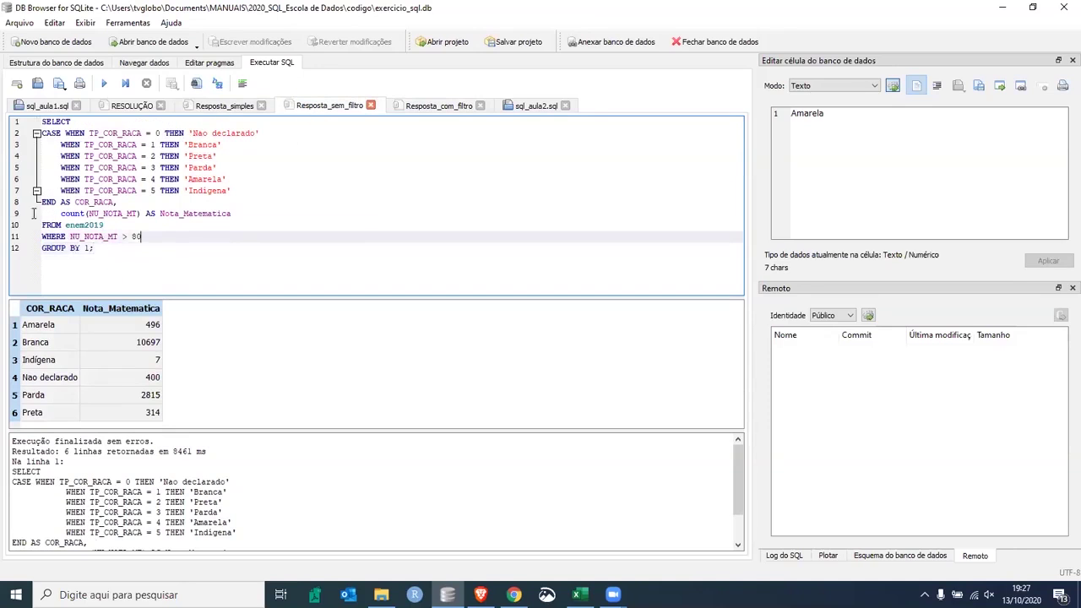
pyautogui.hotkey('ctrl', 'a')
pyautogui.click(104, 83)
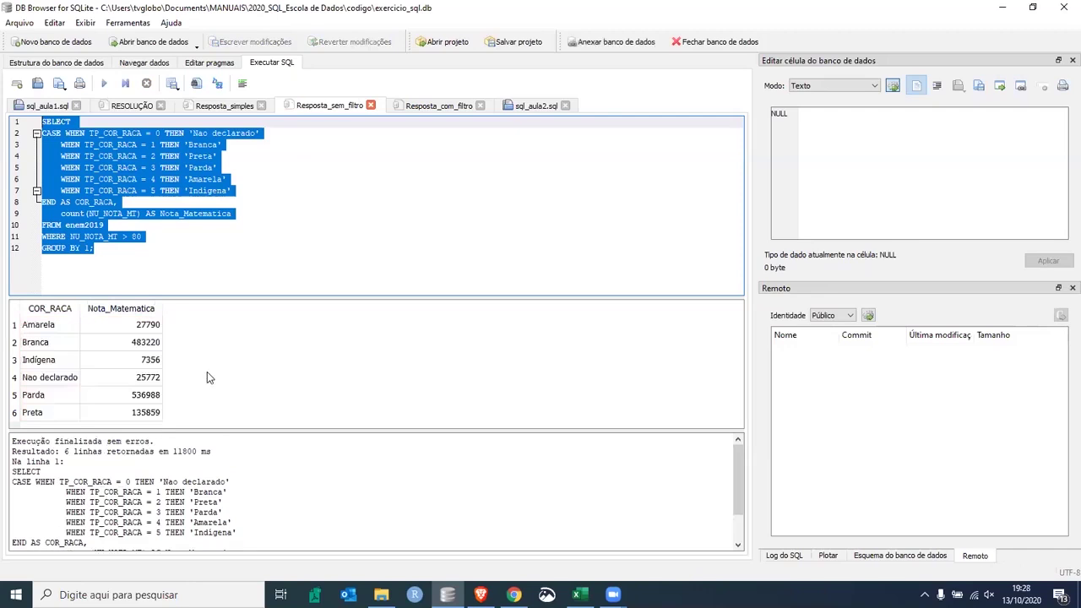
# Examine the Nota_Matematica counts for the threshold of 80, including the Parda and Amarela groups
pyautogui.click(131, 397)
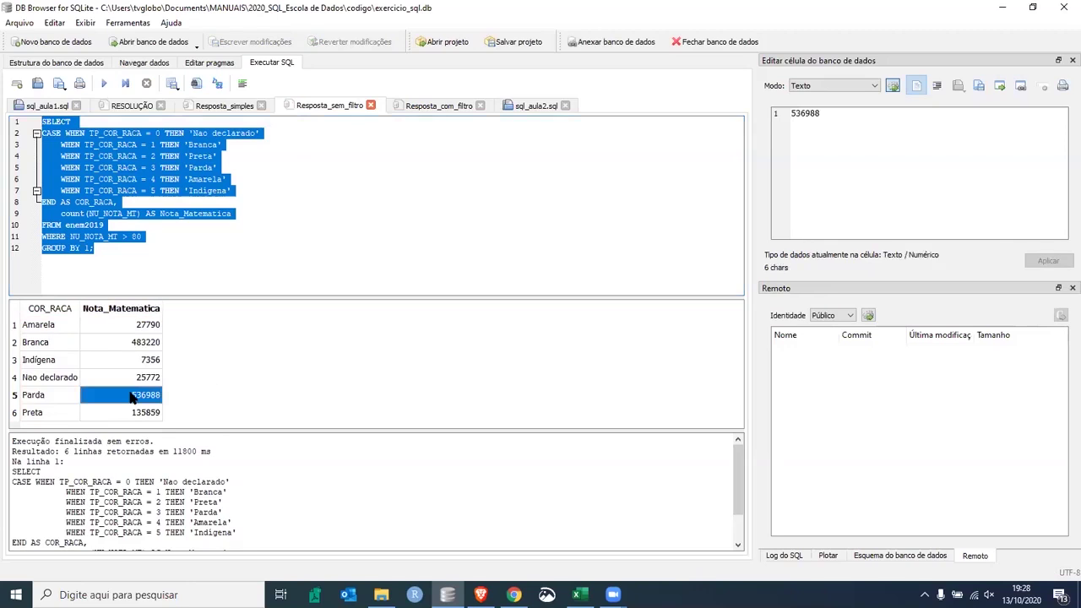
pyautogui.hotkey('ctrl', 'Home')
pyautogui.hotkey('ctrl', 'End')
pyautogui.click(140, 328)
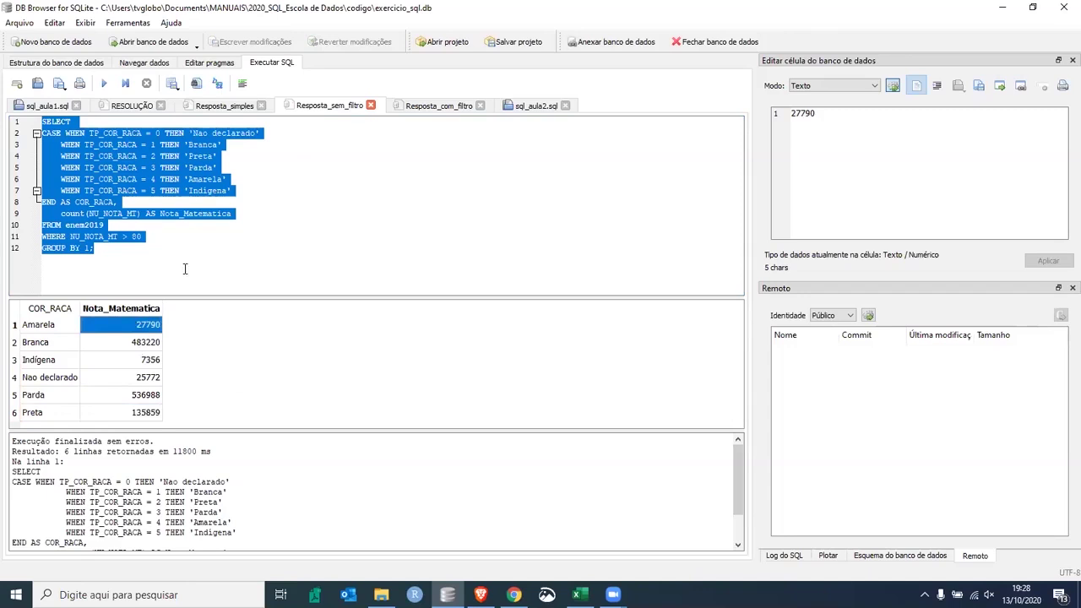
# Set the NU_NOTA_MT threshold in the WHERE clause back to 800
pyautogui.click(160, 237)
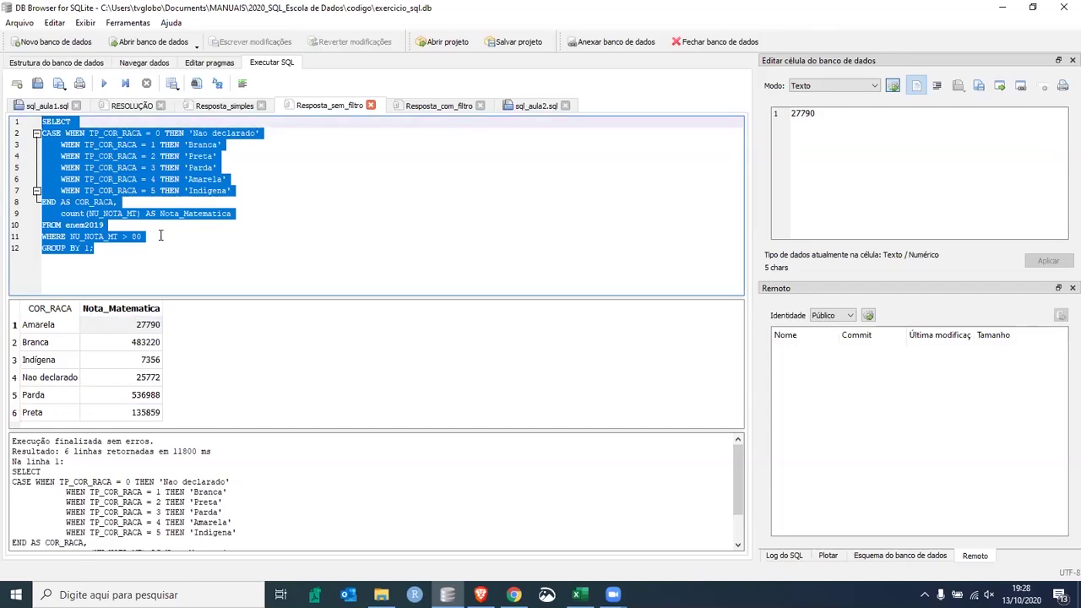
pyautogui.click(160, 236)
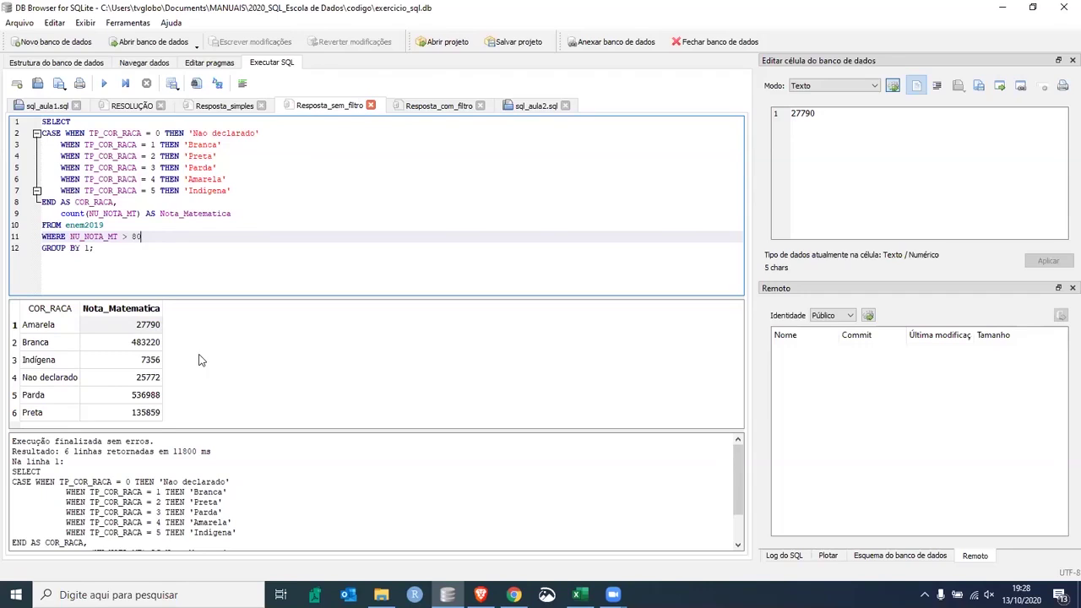
pyautogui.click(151, 249)
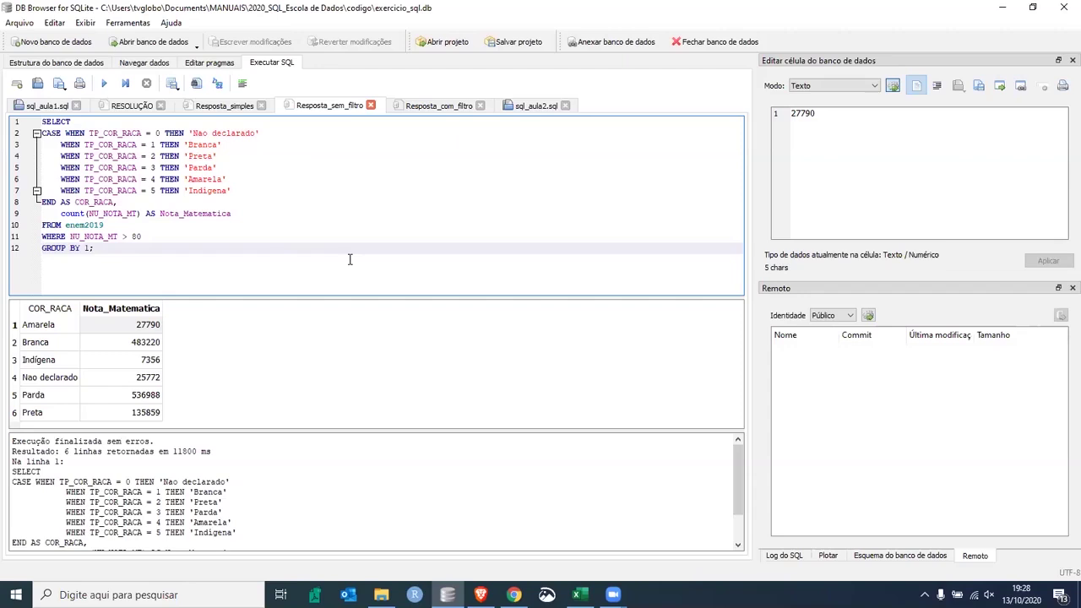
pyautogui.click(141, 238)
pyautogui.write('0')
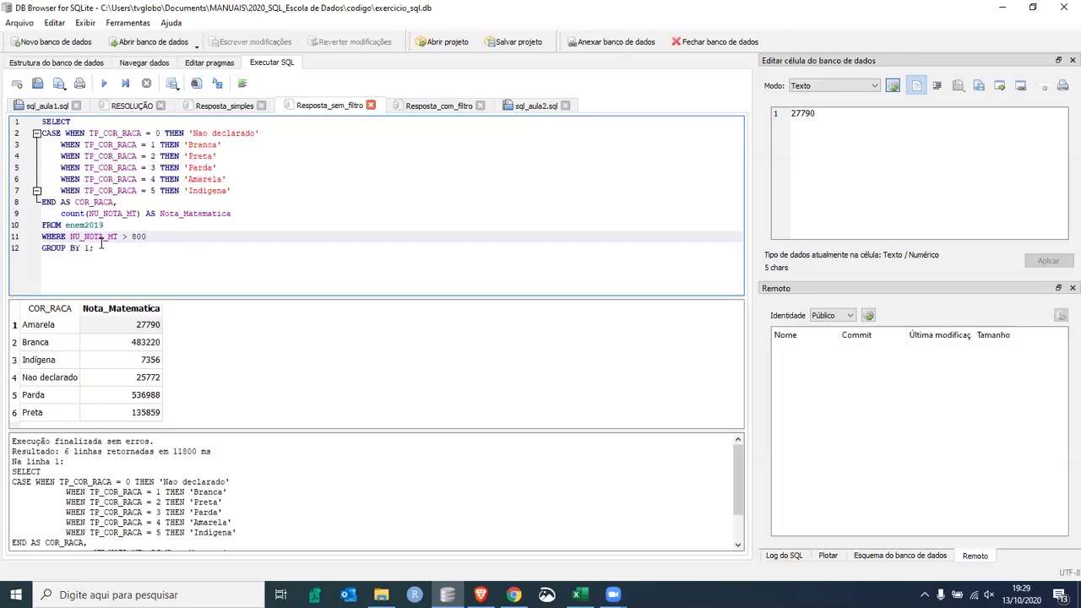
# Review the Nota_Matematica results column and the full CASE query text from SELECT to GROUP BY 1
pyautogui.moveTo(123, 324); pyautogui.dragTo(150, 414)
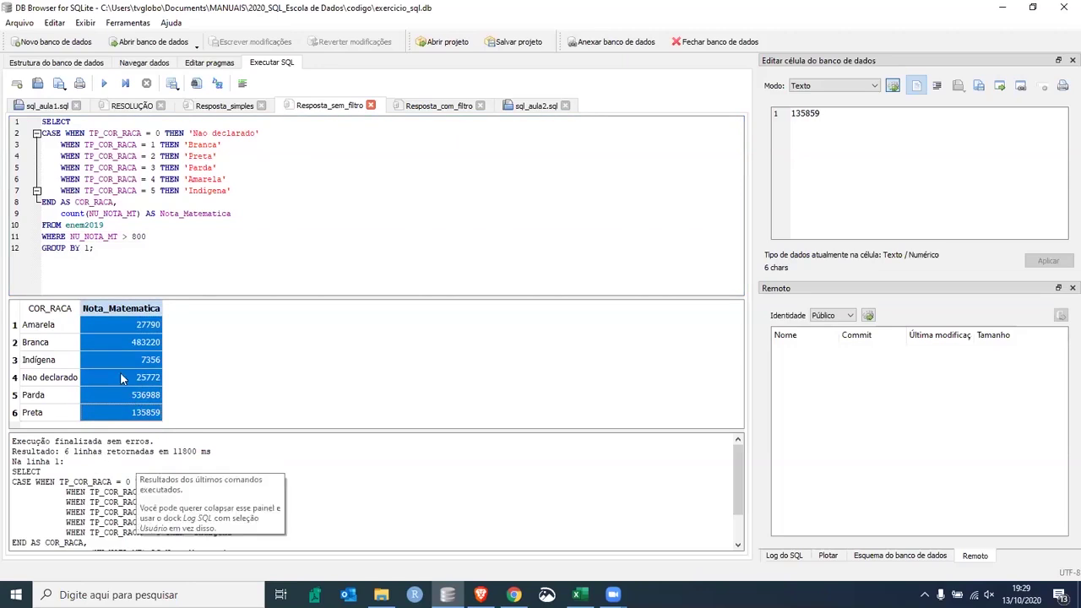
pyautogui.click(187, 410)
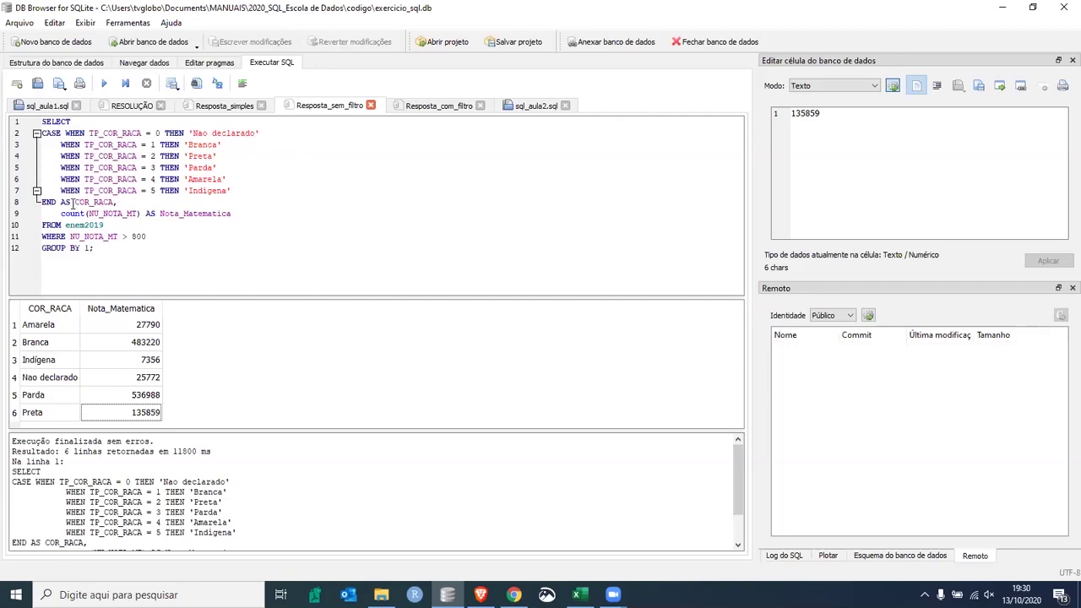
pyautogui.moveTo(108, 249); pyautogui.dragTo(30, 131)
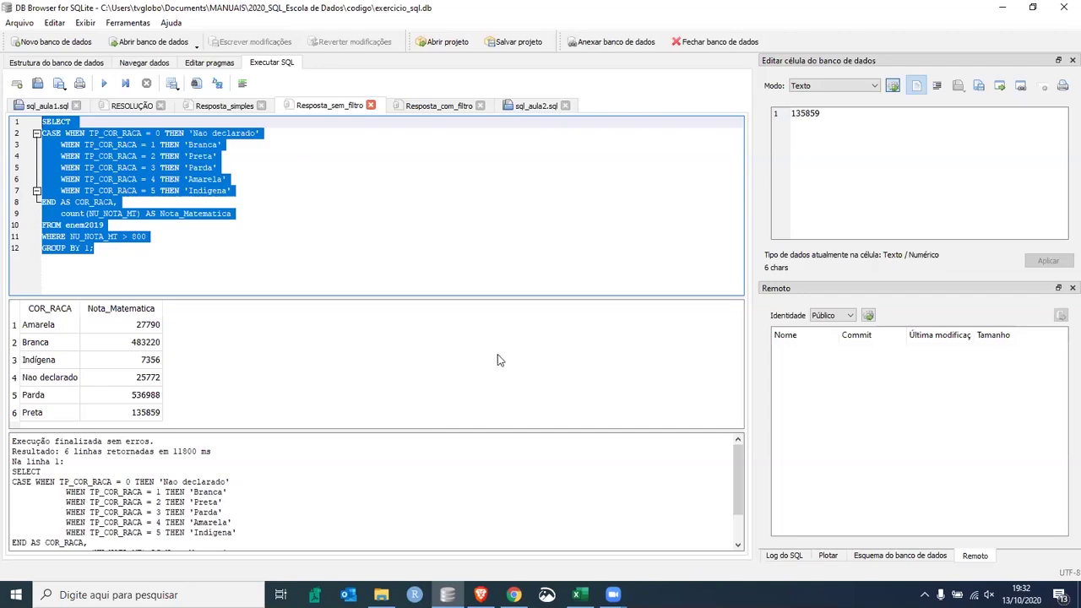
# Bring up the sql_aula2.sql script and read its introductory comment on using the JOIN command to combine two tables
pyautogui.click(525, 107)
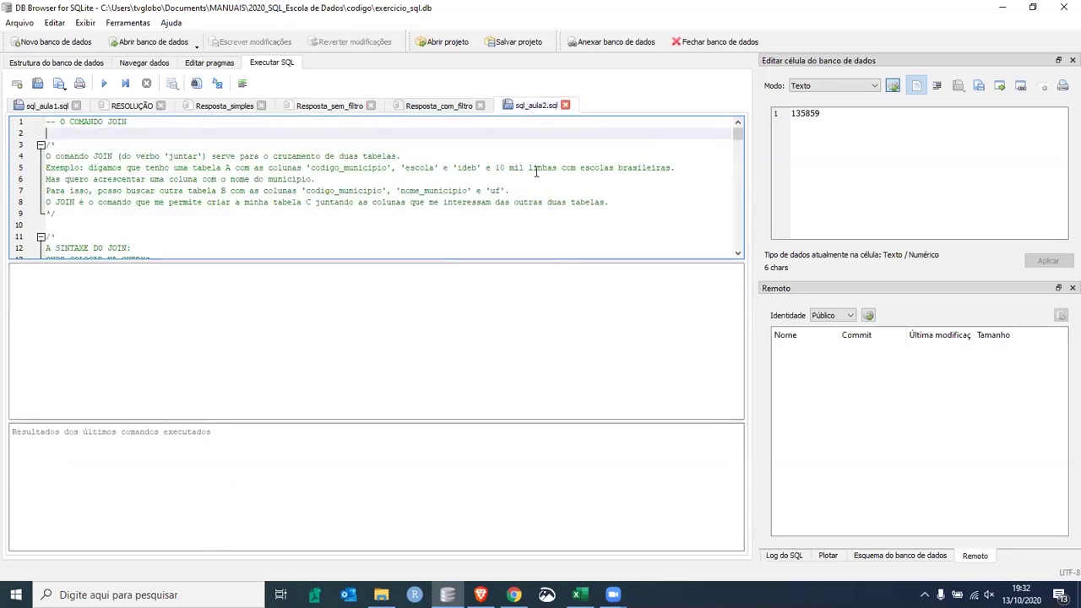
pyautogui.click(608, 201)
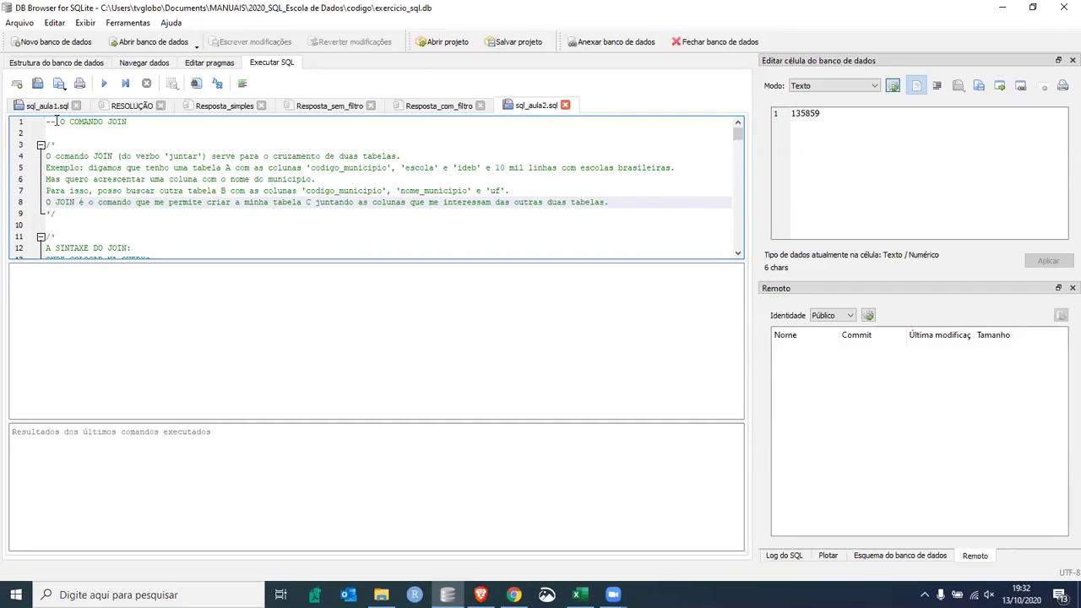
pyautogui.moveTo(47, 122); pyautogui.dragTo(348, 157)
pyautogui.moveTo(543, 186); pyautogui.dragTo(617, 208)
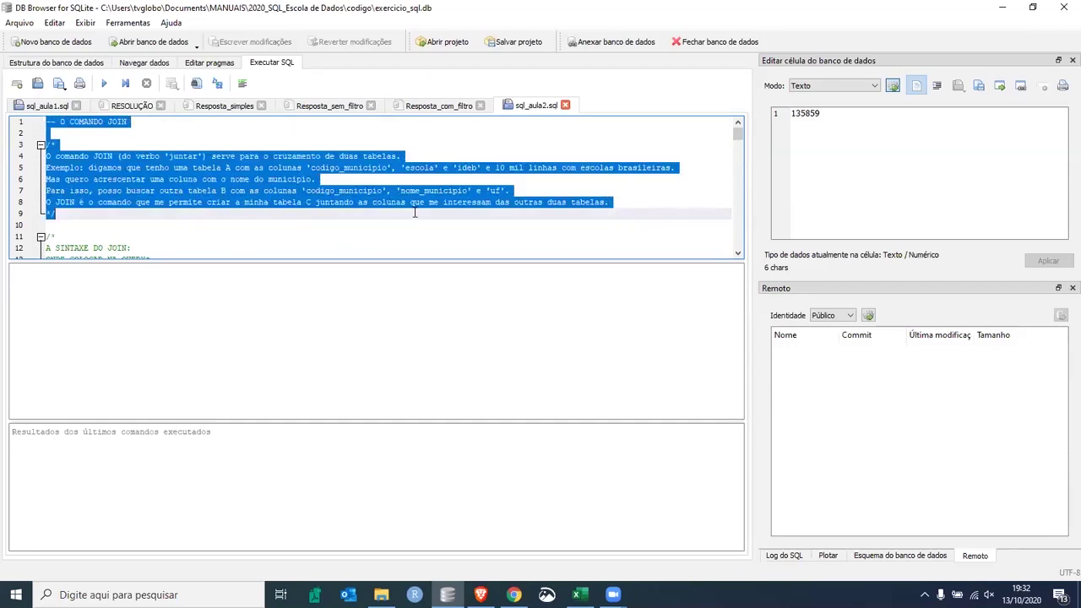
pyautogui.click(288, 212)
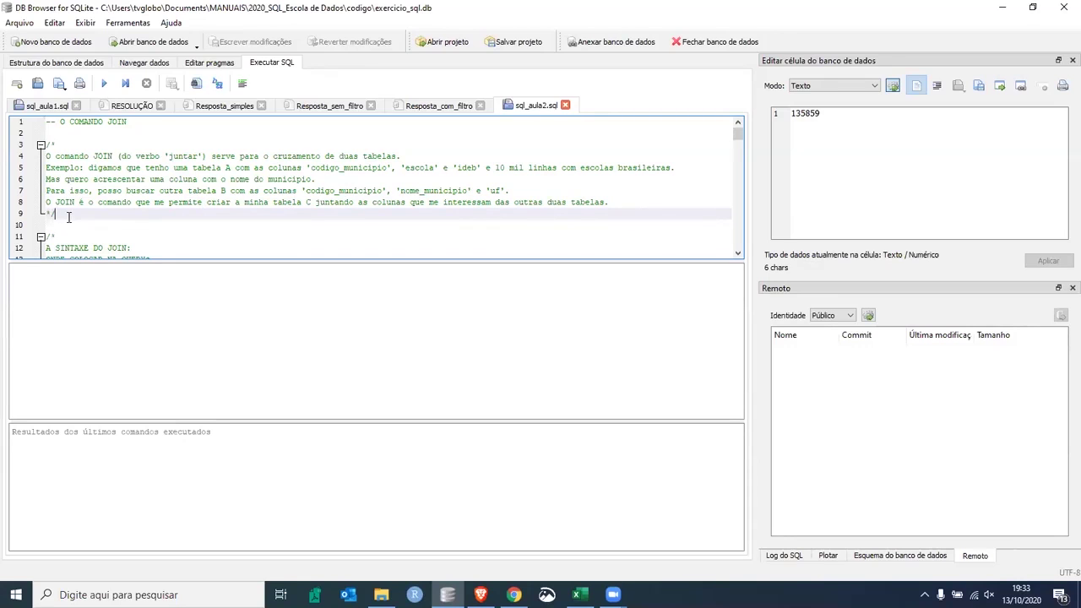
pyautogui.keyDown('shift'); pyautogui.click(46, 144); pyautogui.keyUp('shift')
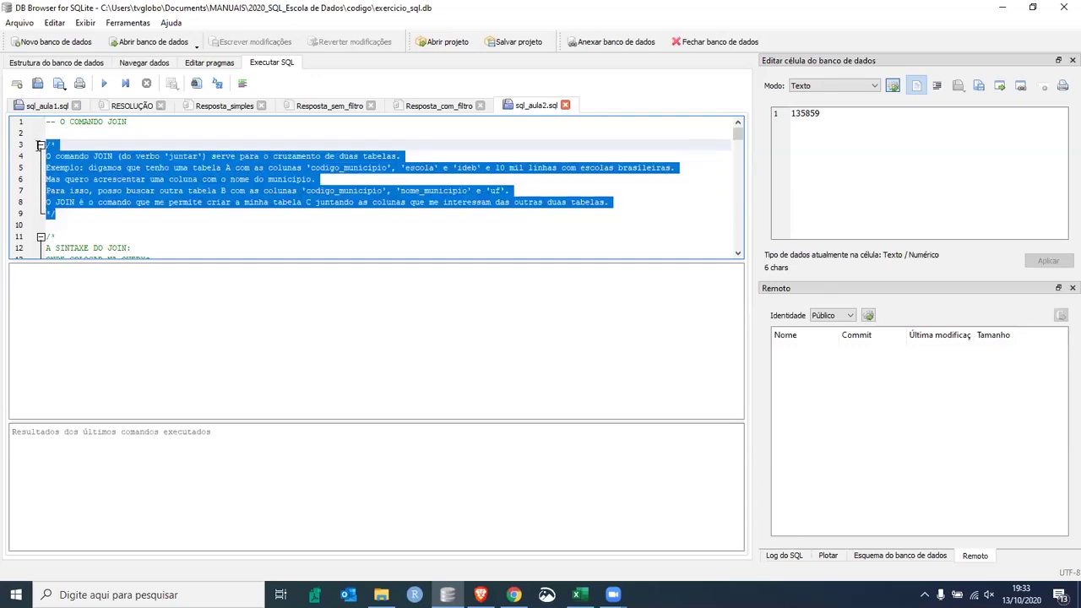
pyautogui.click(589, 187)
pyautogui.click(160, 133)
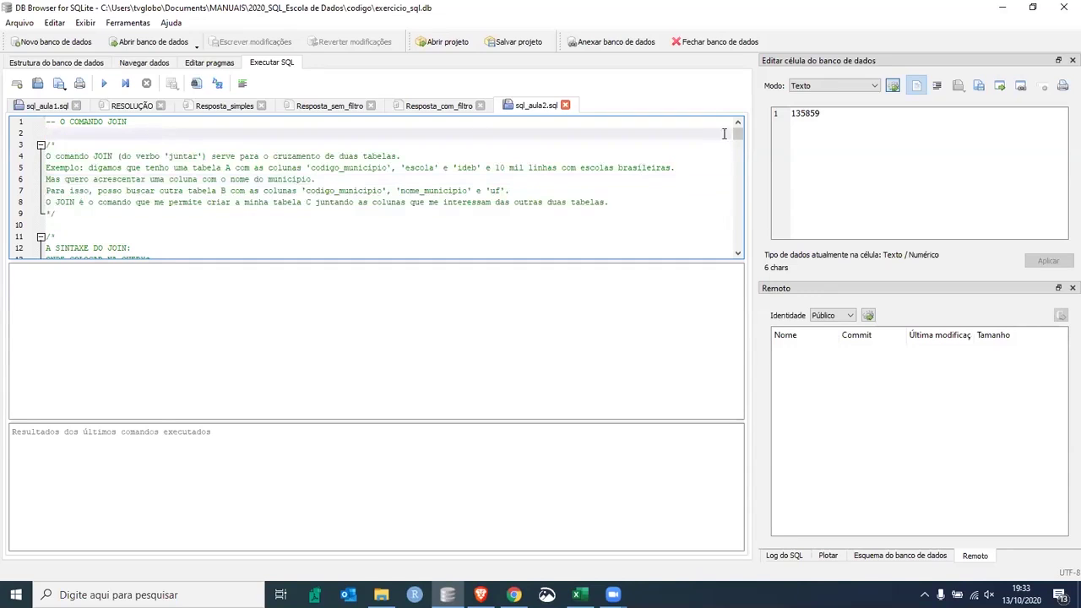
pyautogui.moveTo(739, 140)
pyautogui.mouseDown()
pyautogui.moveTo(740, 158)
pyautogui.moveTo(739, 129)
pyautogui.mouseUp()
pyautogui.moveTo(45, 157); pyautogui.dragTo(251, 181)
pyautogui.click(661, 212)
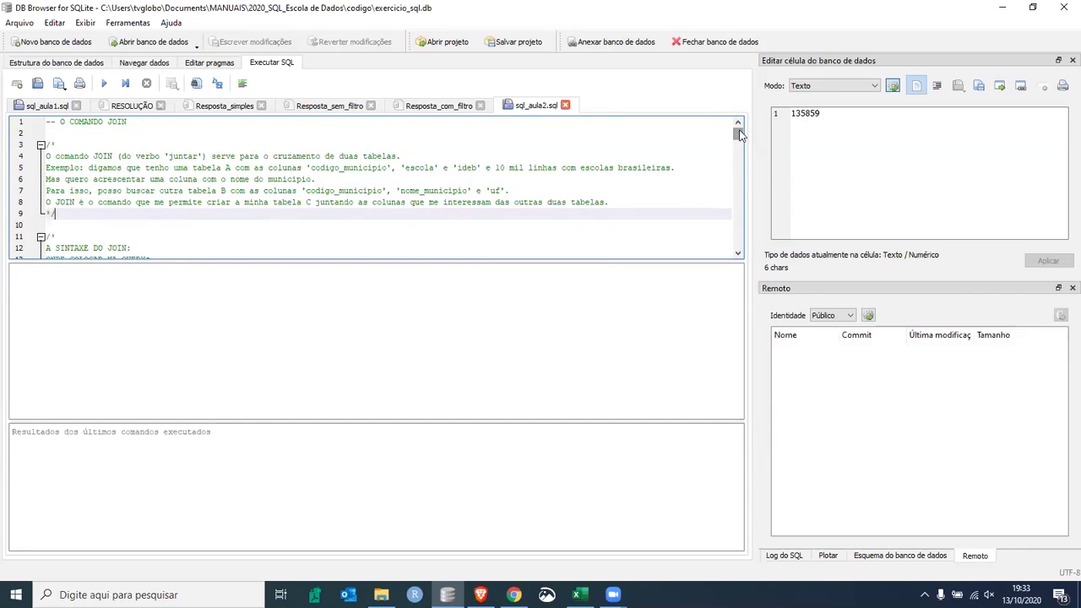
# Read the script's Enem por Escola exercise introduction and locate the TURMAS and IBGE_ESTADOS tables in the database structure
pyautogui.moveTo(739, 135); pyautogui.dragTo(740, 139)
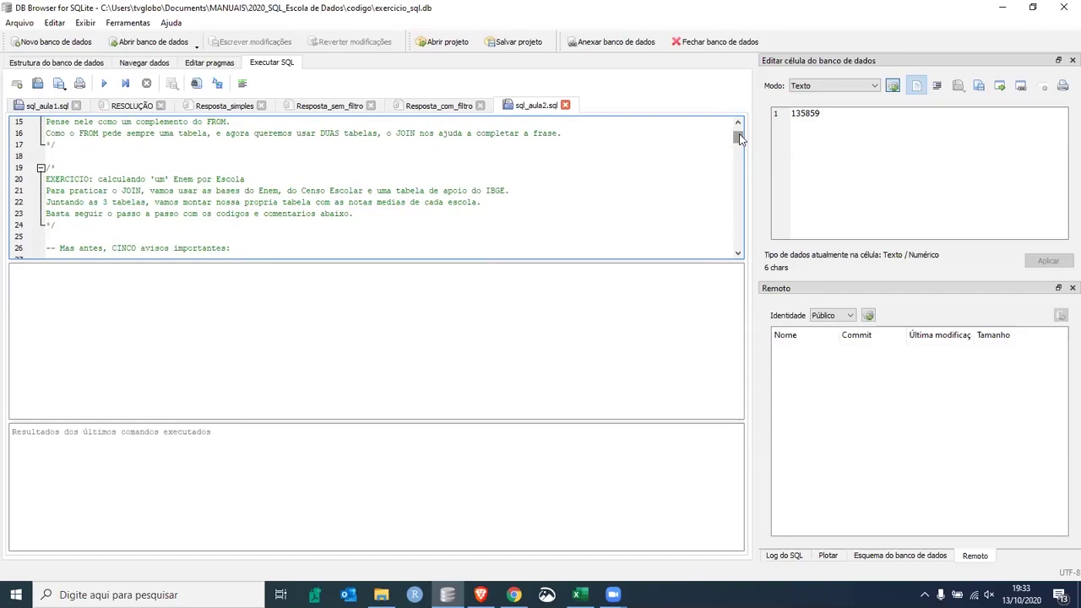
pyautogui.moveTo(739, 138); pyautogui.dragTo(739, 140)
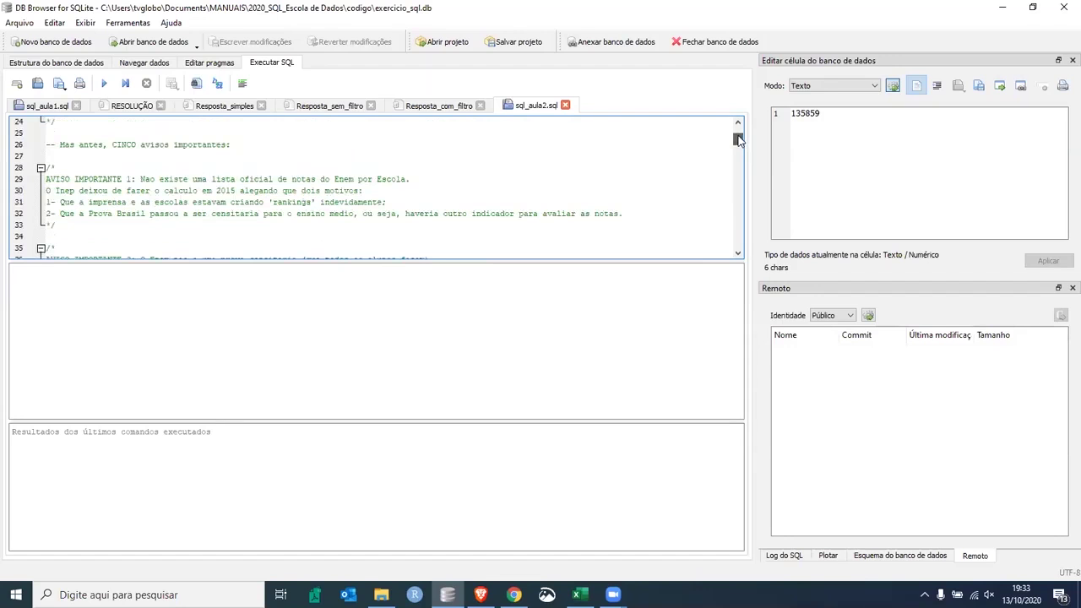
pyautogui.click(50, 65)
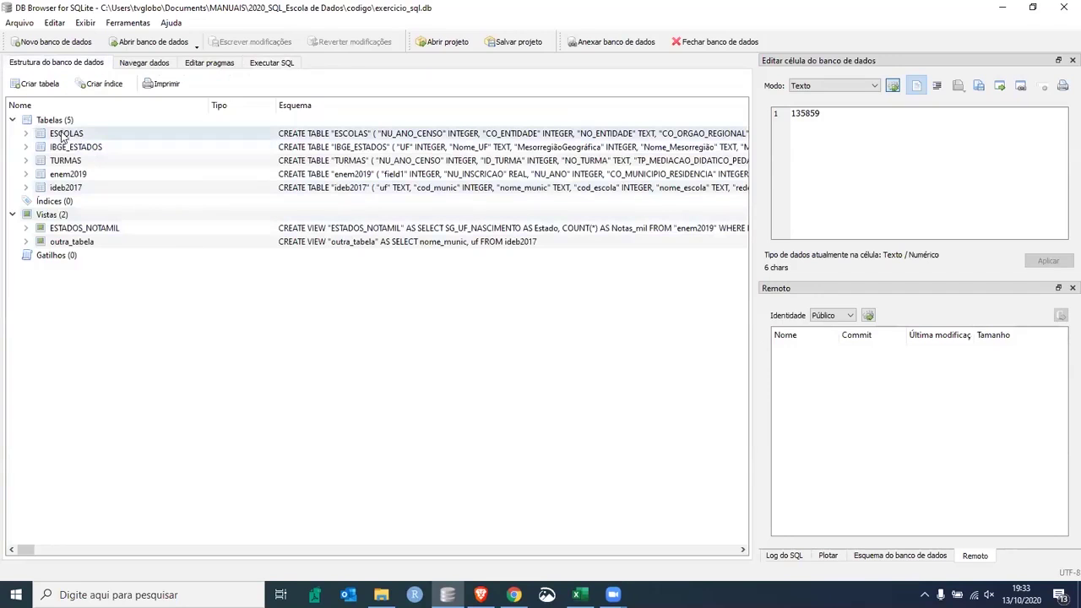
pyautogui.click(74, 164)
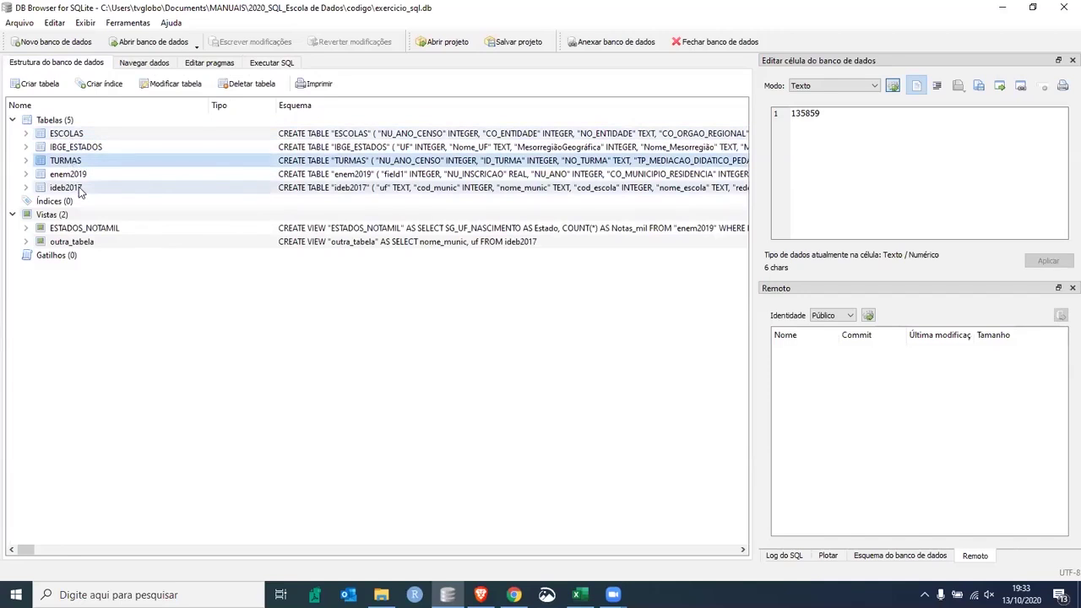
pyautogui.click(73, 150)
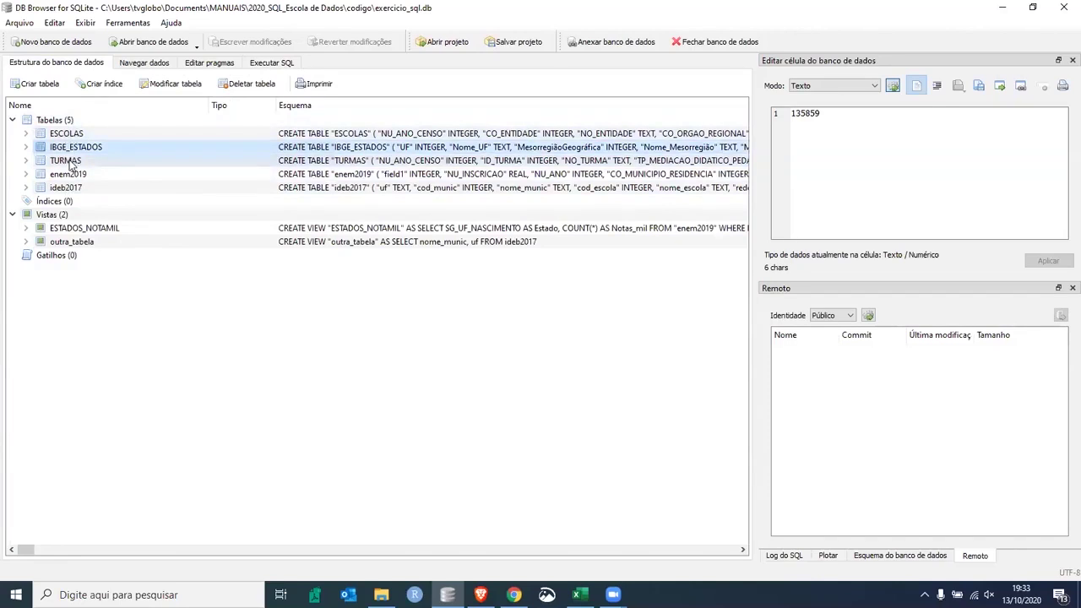
pyautogui.click(272, 62)
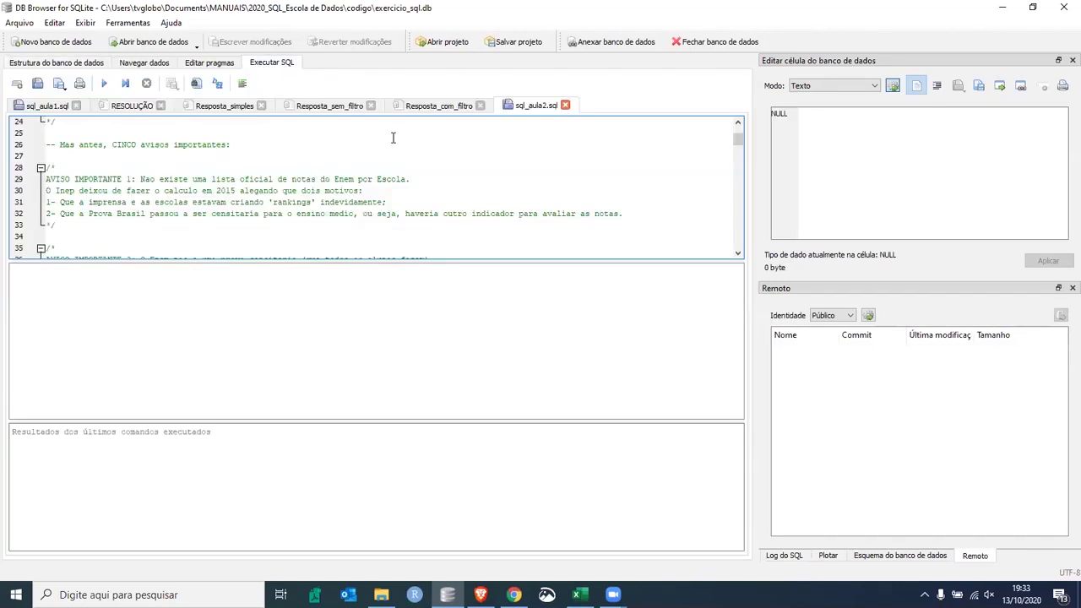
# Read through the comments from AVISO IMPORTANTE 1 to AVISO IMPORTANTE 5 and on to the start of PASSO 1
pyautogui.moveTo(738, 138); pyautogui.dragTo(737, 143)
pyautogui.scroll(1, 736, 144)
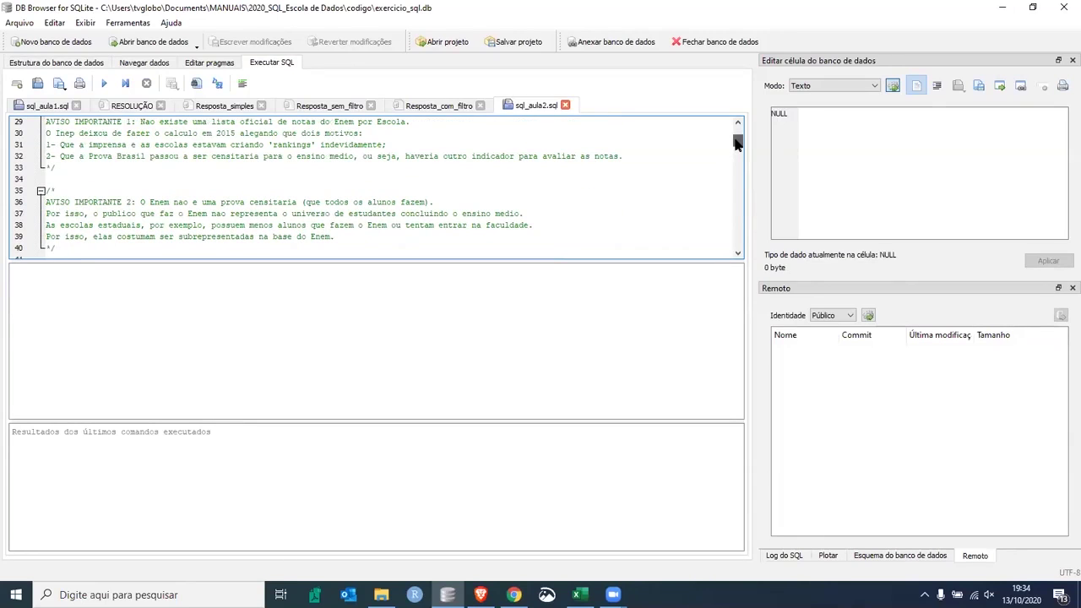
pyautogui.click(356, 165)
pyautogui.press('Down')
pyautogui.press('Down')
pyautogui.press('Down')
pyautogui.press('Down')
pyautogui.press('Down')
pyautogui.press('Down')
pyautogui.press('Down')
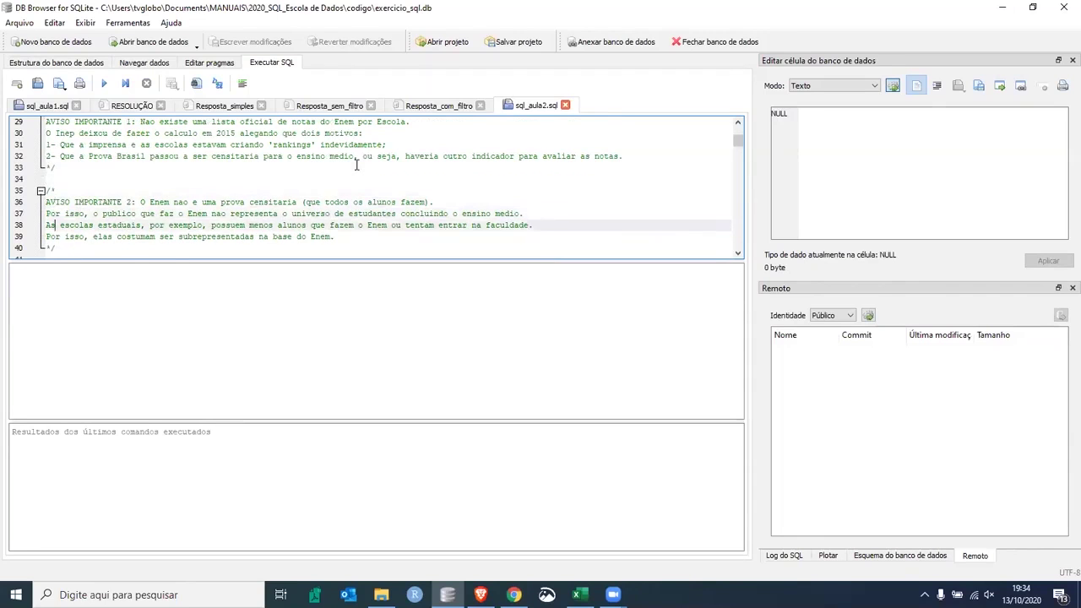
pyautogui.press('Down')
pyautogui.press('Down')
pyautogui.press('Down')
pyautogui.press('Down')
pyautogui.press('Down')
pyautogui.press('Down')
pyautogui.press('Down')
pyautogui.press('Down')
pyautogui.press('Down')
pyautogui.press('Down')
pyautogui.press('Down')
pyautogui.press('Down')
pyautogui.press('Down')
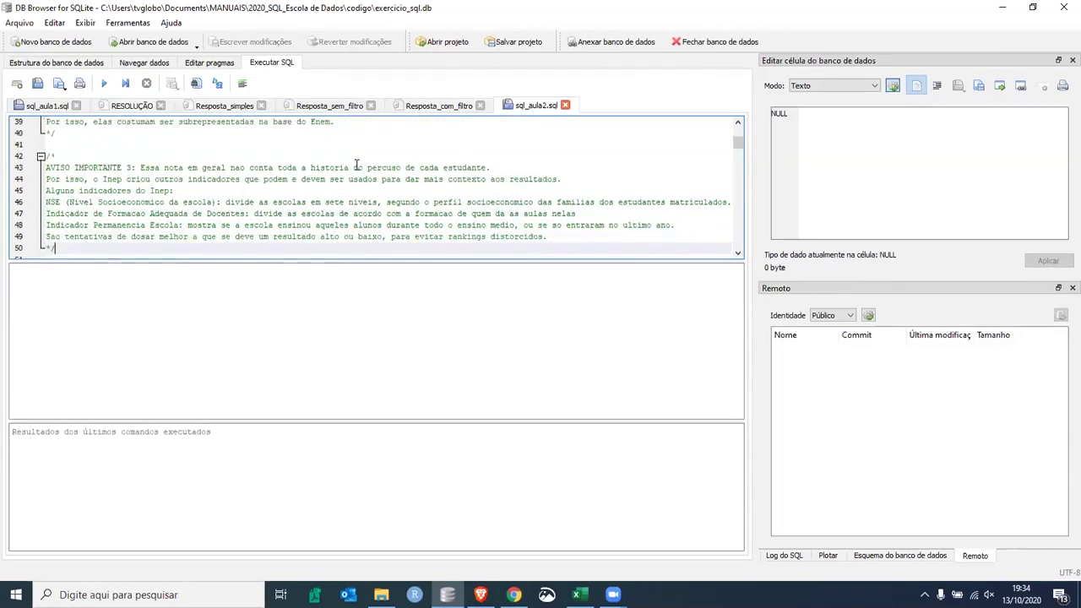
pyautogui.press('Down')
pyautogui.press('Down')
pyautogui.press('Down')
pyautogui.press('Down')
pyautogui.press('Down')
pyautogui.press('Down')
pyautogui.press('Down')
pyautogui.press('Down')
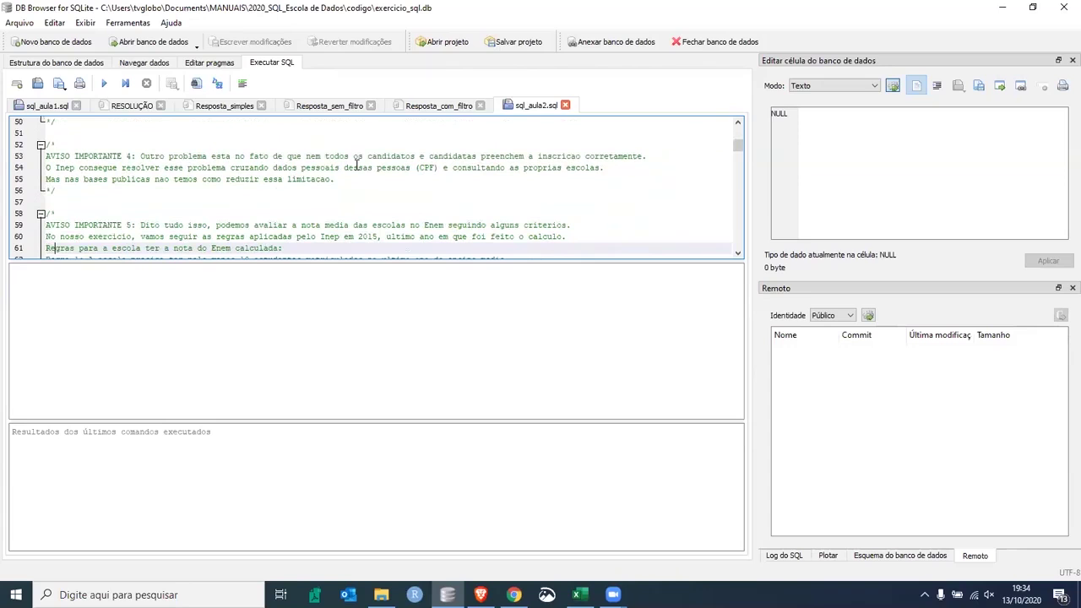
pyautogui.press('Down')
pyautogui.press('Down')
pyautogui.press('Down')
pyautogui.press('Down')
pyautogui.press('Down')
pyautogui.press('Down')
pyautogui.press('Down')
pyautogui.press('Down')
pyautogui.press('Down')
pyautogui.press('Down')
pyautogui.press('Down')
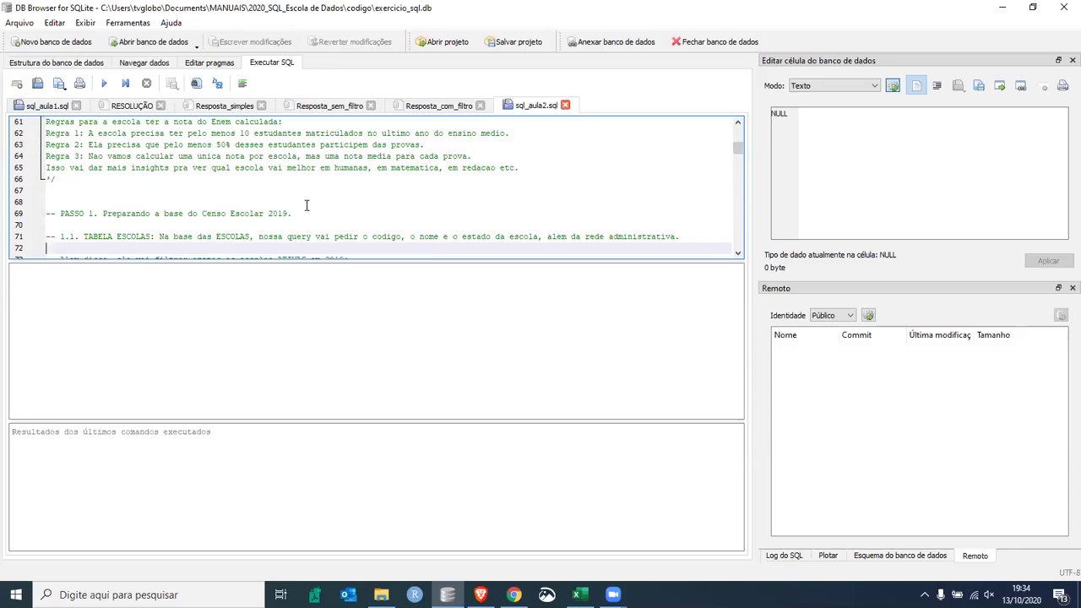
# Highlight and review the AVISO IMPORTANTE 5 comment with the three rules for calculating a school's Enem score
pyautogui.scroll(1, 306, 205)
pyautogui.moveTo(111, 212); pyautogui.dragTo(46, 152)
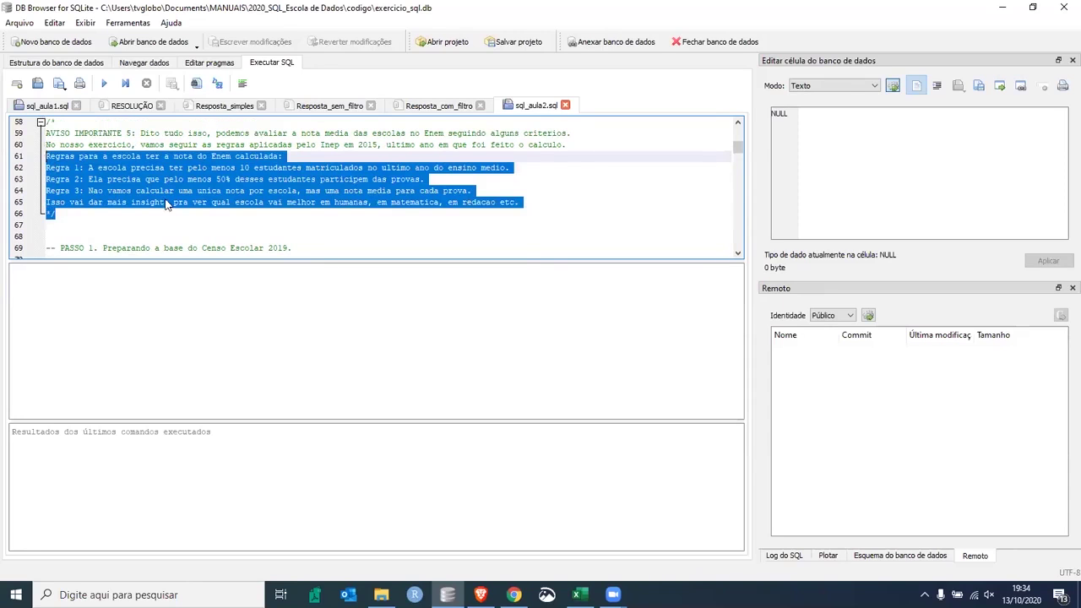
pyautogui.scroll(2, 164, 198)
pyautogui.hotkey('shift', 'Up')
pyautogui.hotkey('shift', 'Up')
pyautogui.scroll(1, 169, 191)
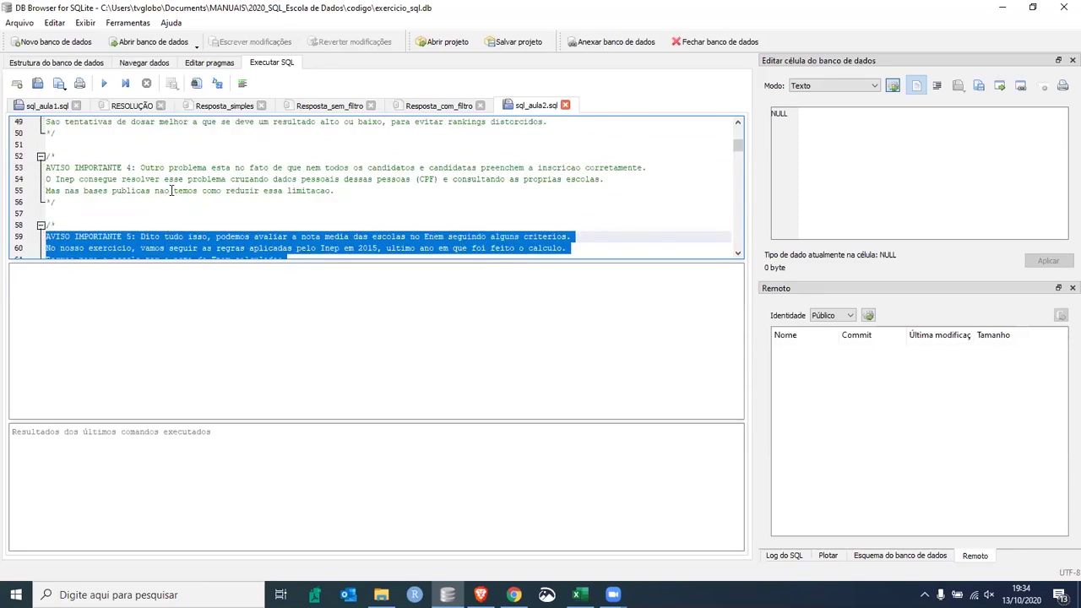
pyautogui.scroll(-5, 168, 190)
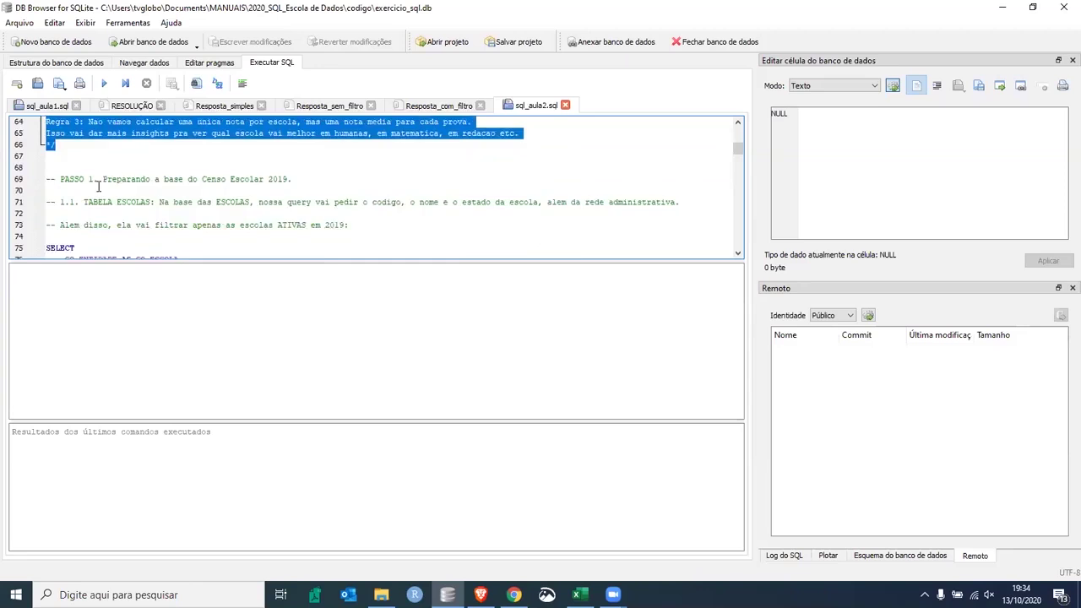
# Highlight the SELECT query on ESCOLAS and look up the enem2019 table in the database structure
pyautogui.scroll(-3, 99, 191)
pyautogui.moveTo(216, 214); pyautogui.dragTo(46, 145)
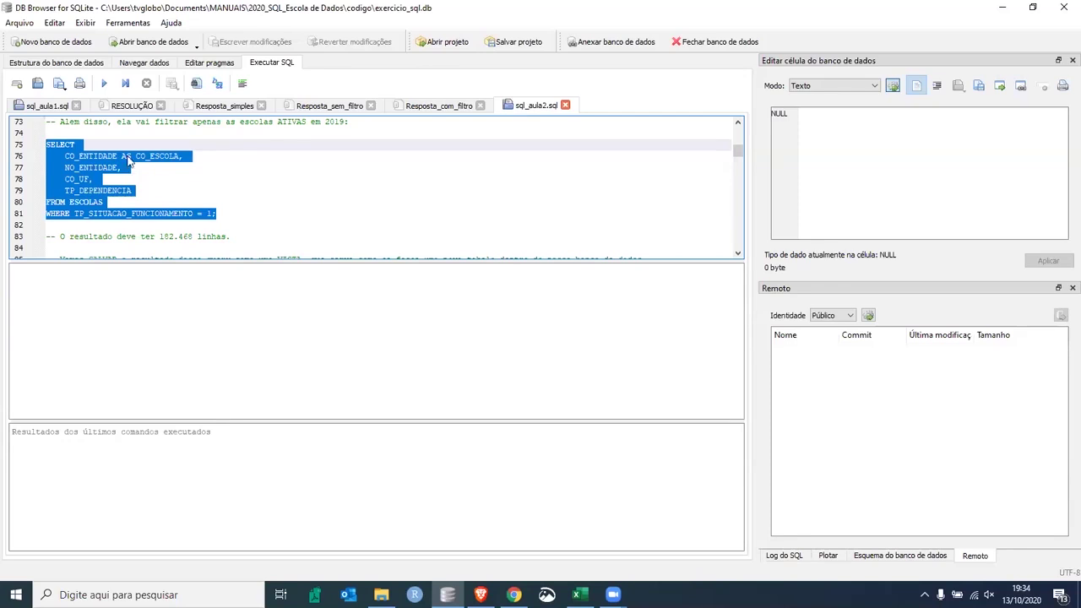
pyautogui.click(44, 65)
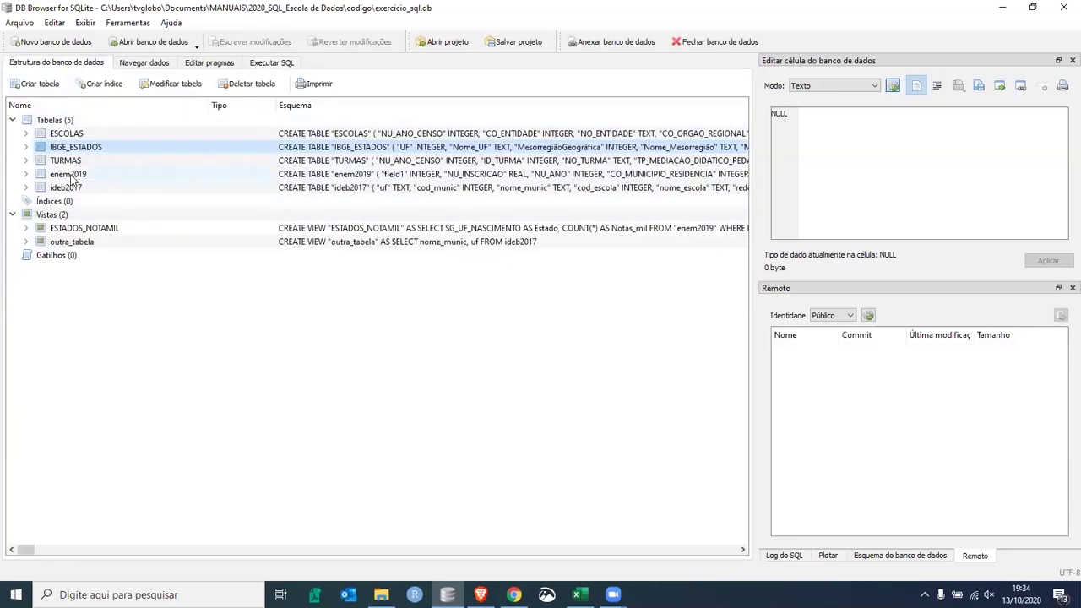
pyautogui.click(127, 175)
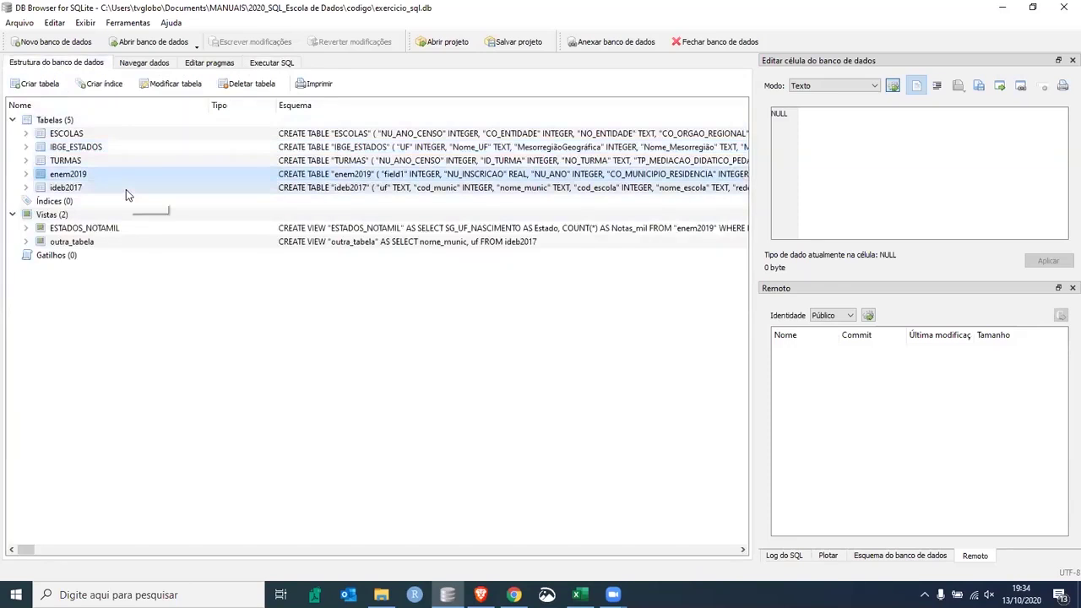
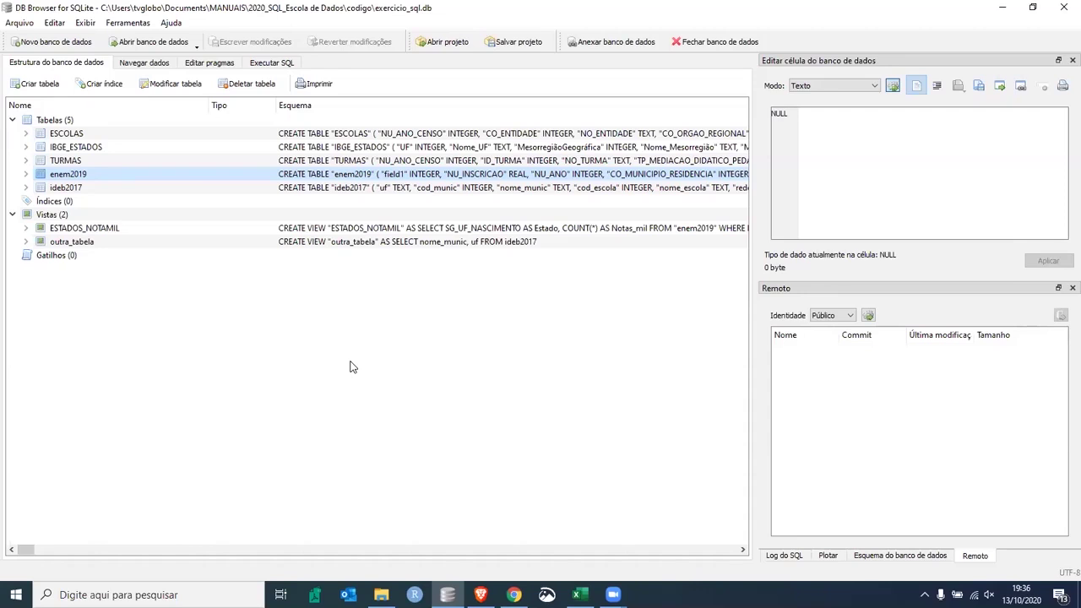
pyautogui.click(257, 65)
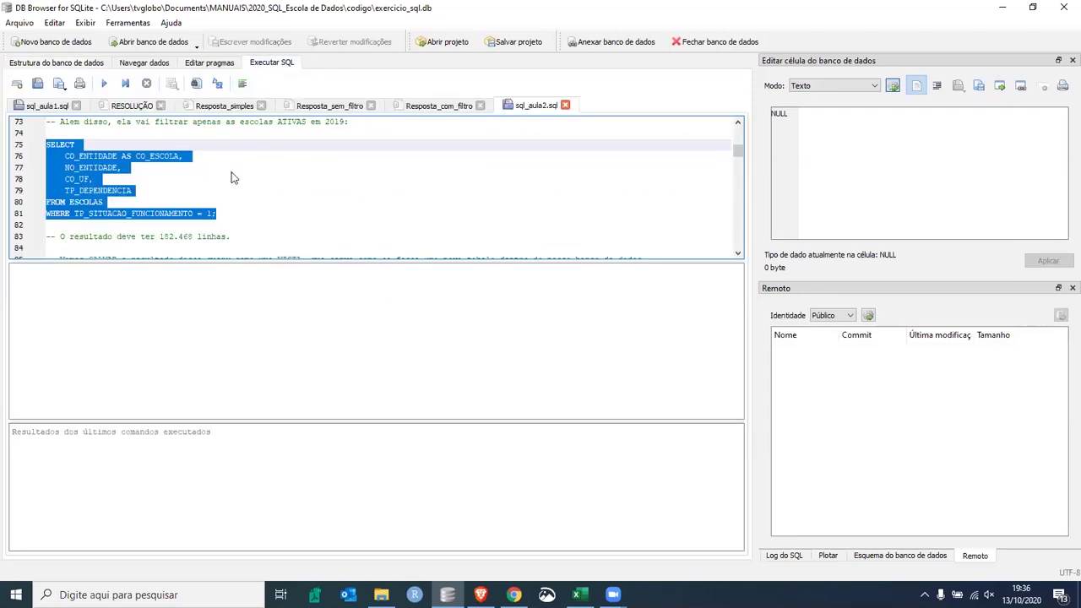
# Review the PASSO 1 comments on the Censo Escolar 2019 and the code, name, state and administrative network fields requested from ESCOLAS
pyautogui.click(292, 177)
pyautogui.scroll(3, 292, 177)
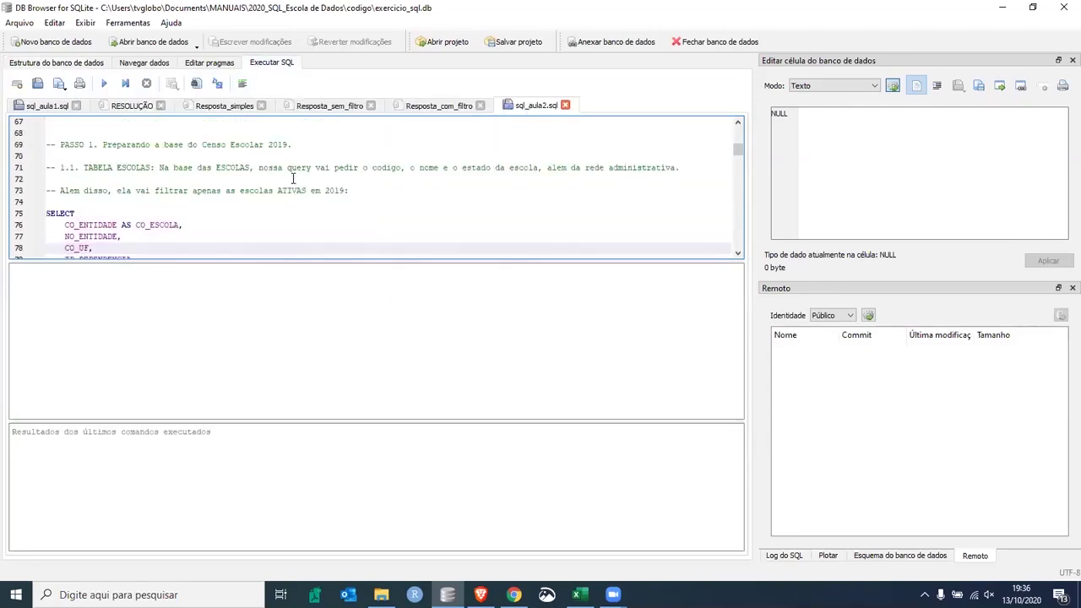
pyautogui.moveTo(738, 149); pyautogui.dragTo(738, 146)
pyautogui.scroll(-6, 336, 216)
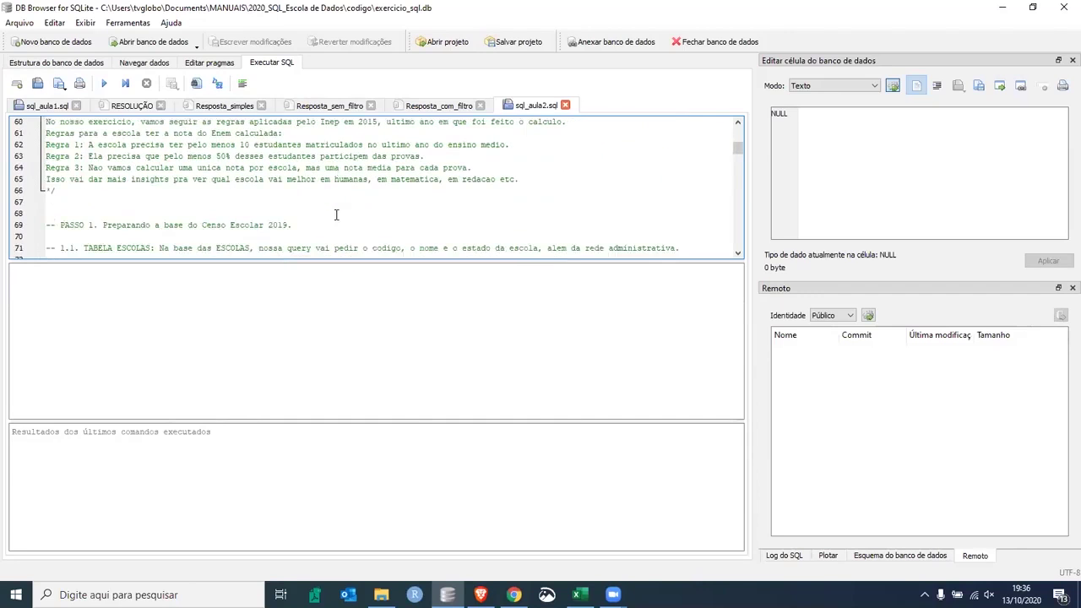
pyautogui.moveTo(46, 155); pyautogui.dragTo(357, 200)
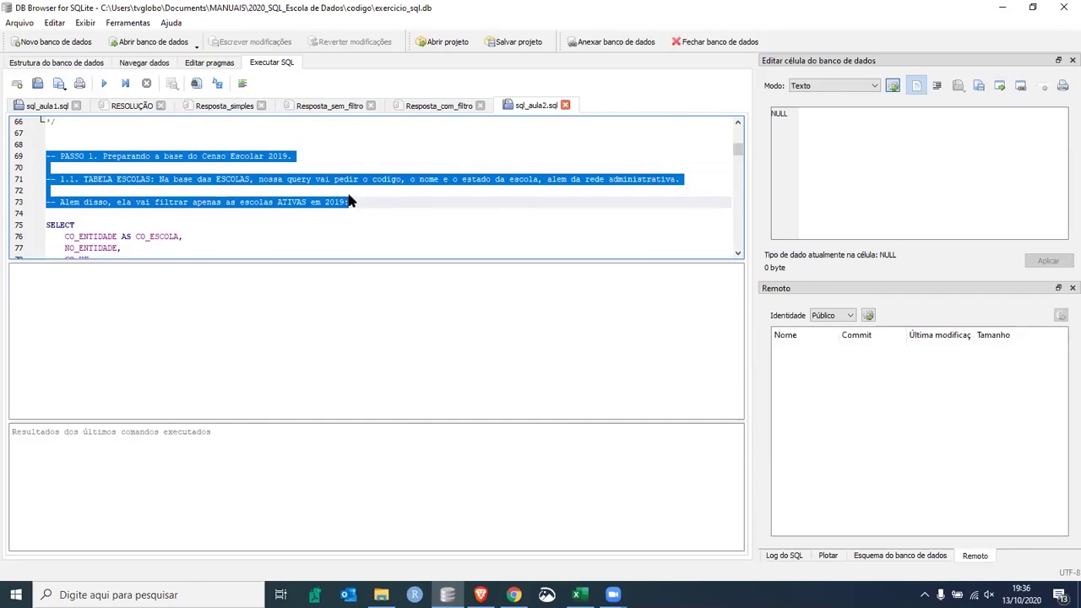
pyautogui.click(218, 180)
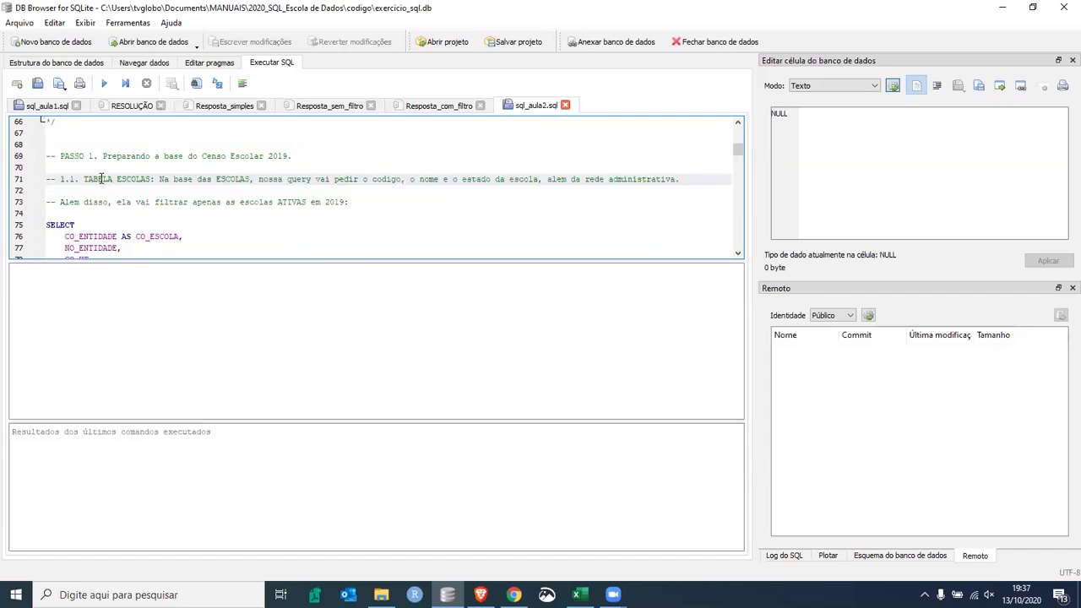
pyautogui.moveTo(84, 179); pyautogui.dragTo(140, 180)
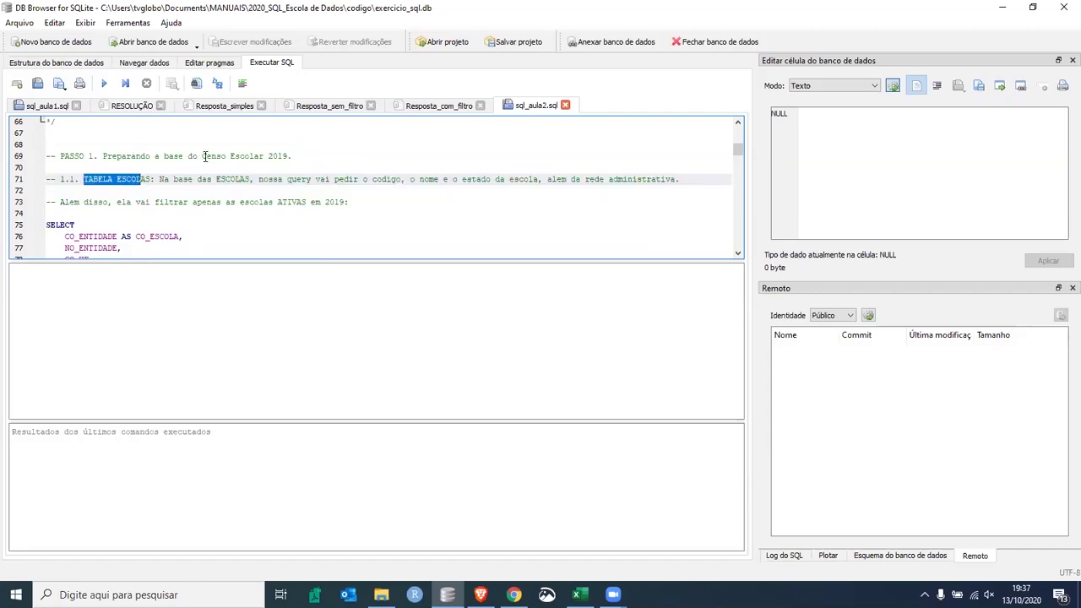
pyautogui.moveTo(201, 155); pyautogui.dragTo(288, 155)
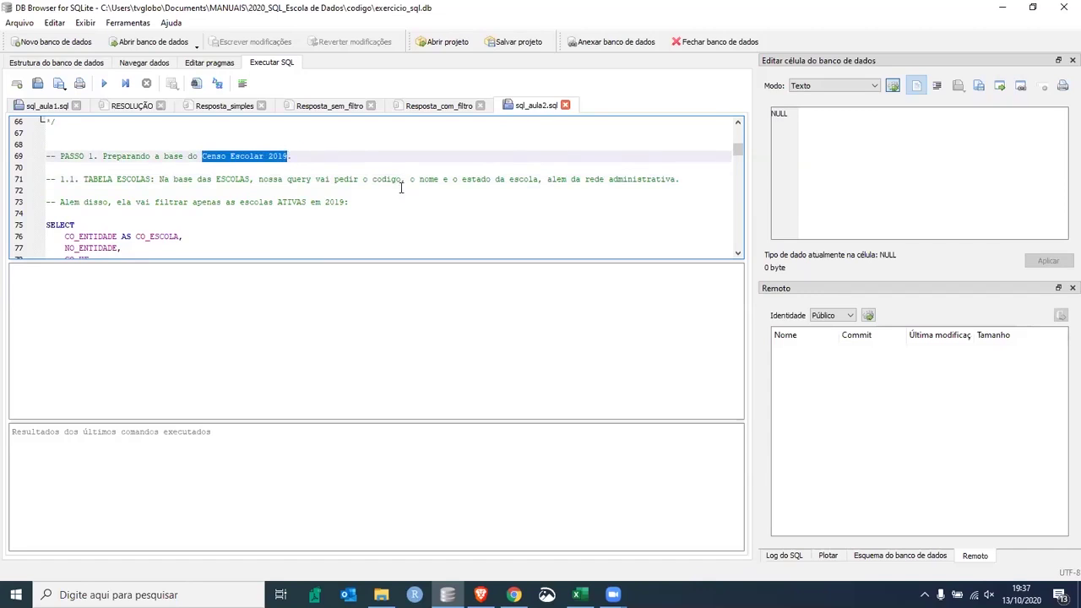
pyautogui.moveTo(373, 179); pyautogui.dragTo(403, 180)
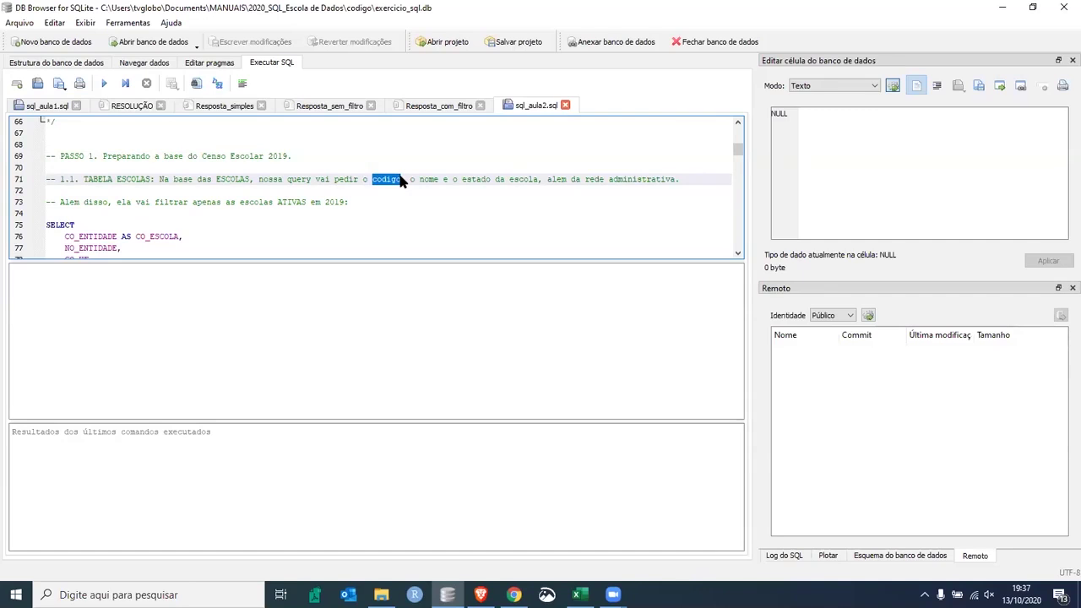
pyautogui.moveTo(420, 179); pyautogui.dragTo(668, 179)
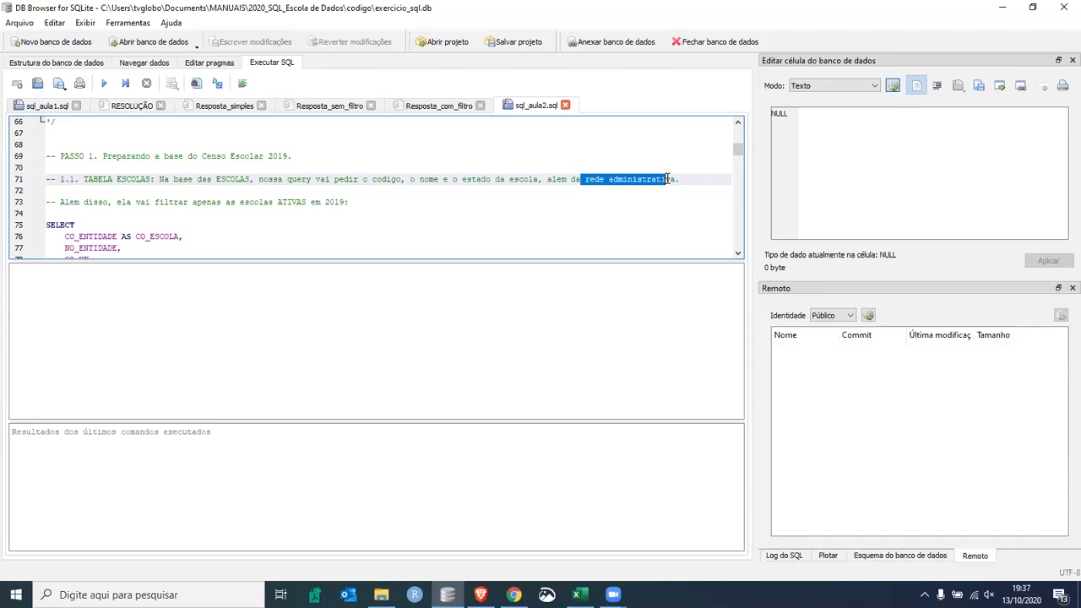
pyautogui.click(397, 202)
pyautogui.scroll(-2, 395, 202)
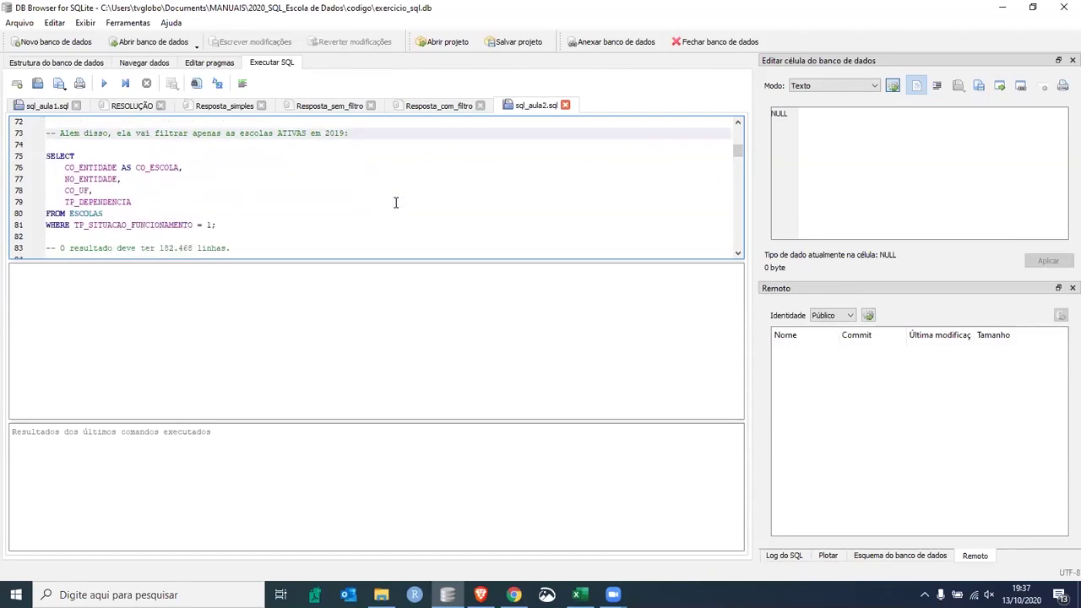
# Run only the ESCOLAS query filtered by TP_SITUACAO_FUNCIONAMENTO = 1 and compare its row count with the comment below it
pyautogui.moveTo(238, 226); pyautogui.dragTo(46, 156)
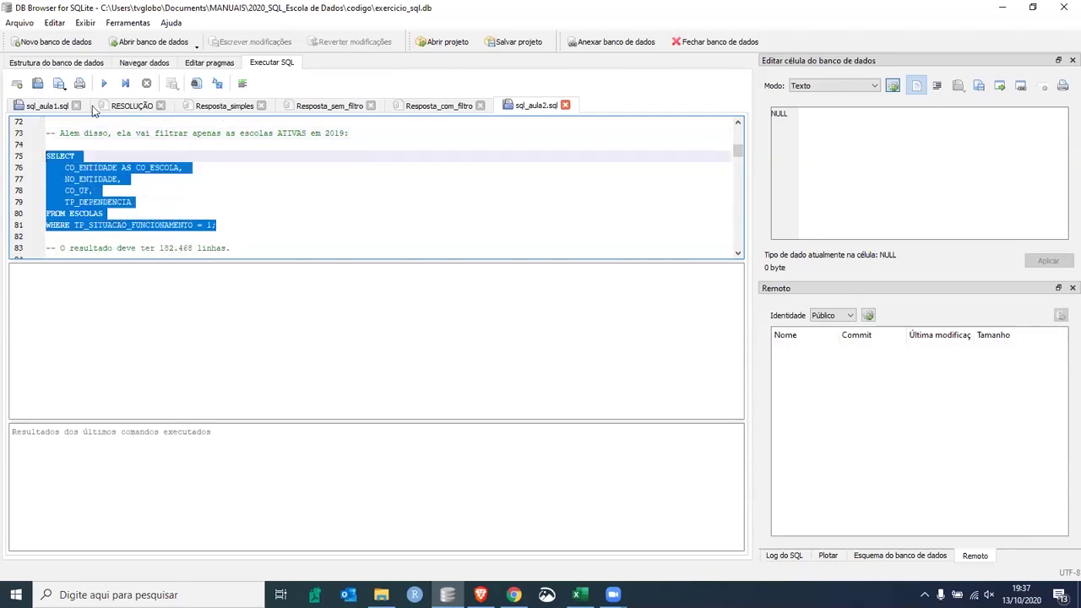
pyautogui.click(105, 84)
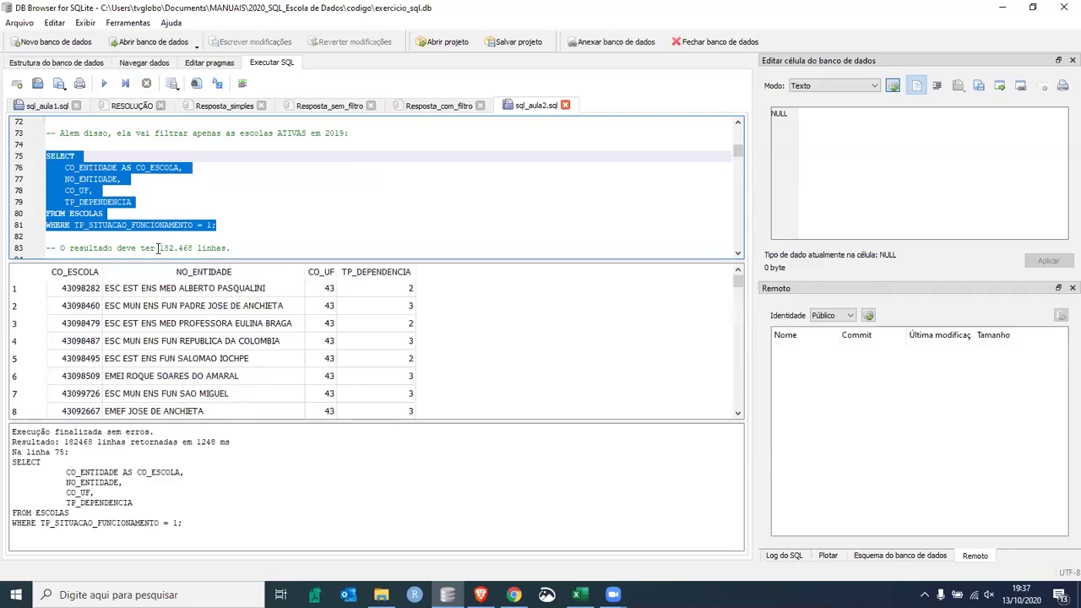
pyautogui.moveTo(160, 249); pyautogui.dragTo(233, 249)
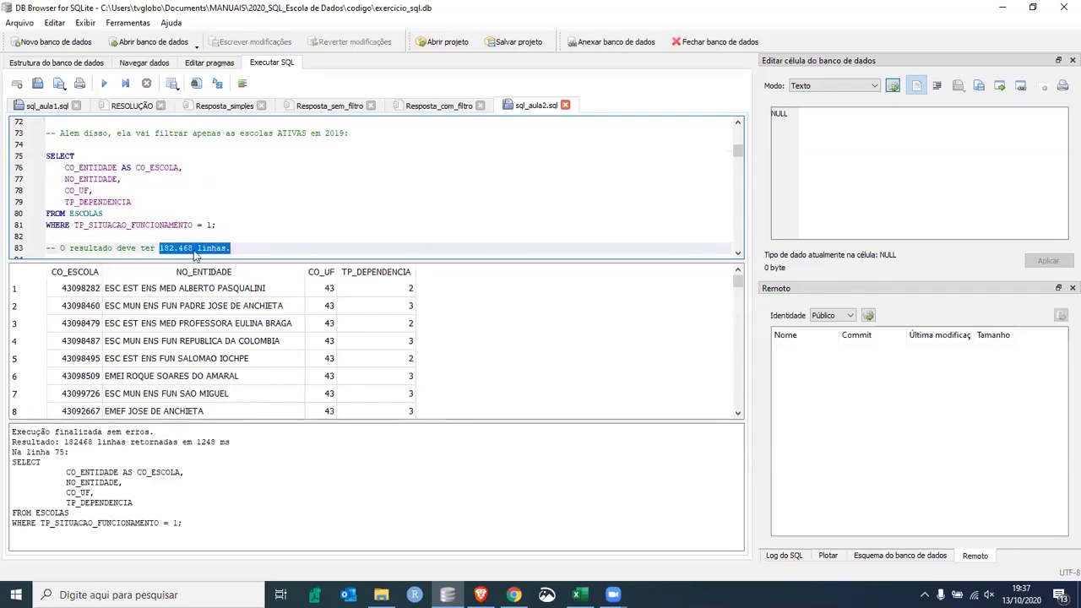
# Save the ESCOLAS query result as a view named escolas_ativas
pyautogui.click(300, 225)
pyautogui.scroll(-1, 298, 226)
pyautogui.scroll(-2, 298, 226)
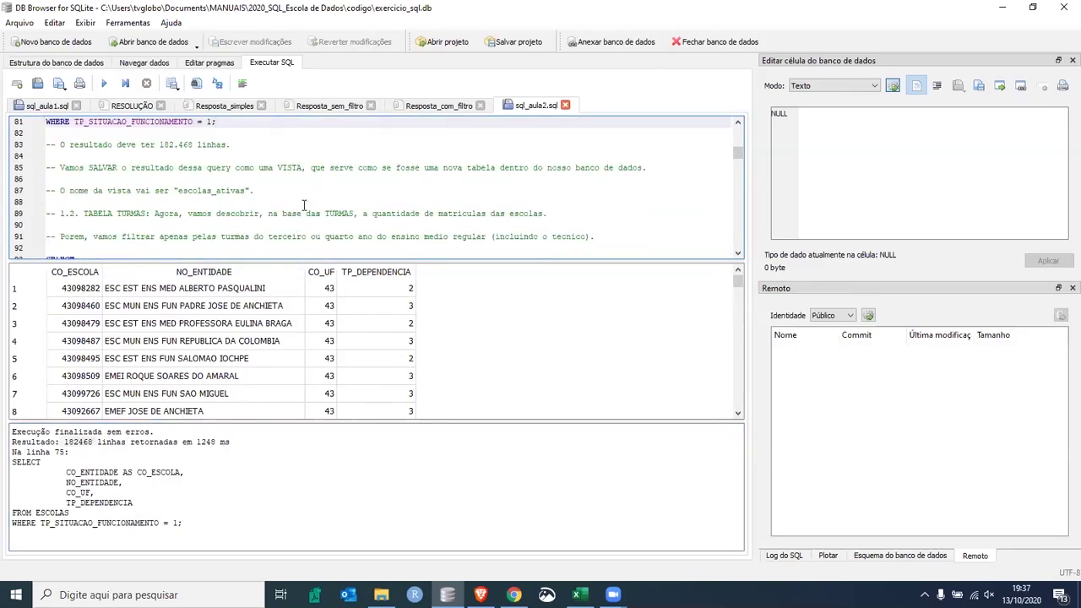
pyautogui.click(174, 88)
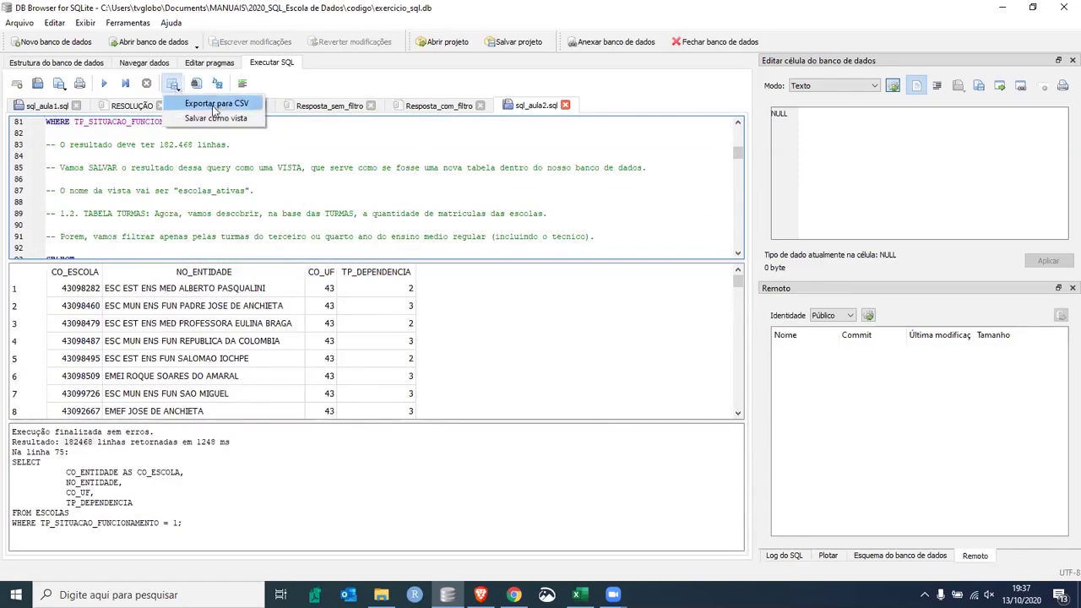
pyautogui.click(235, 117)
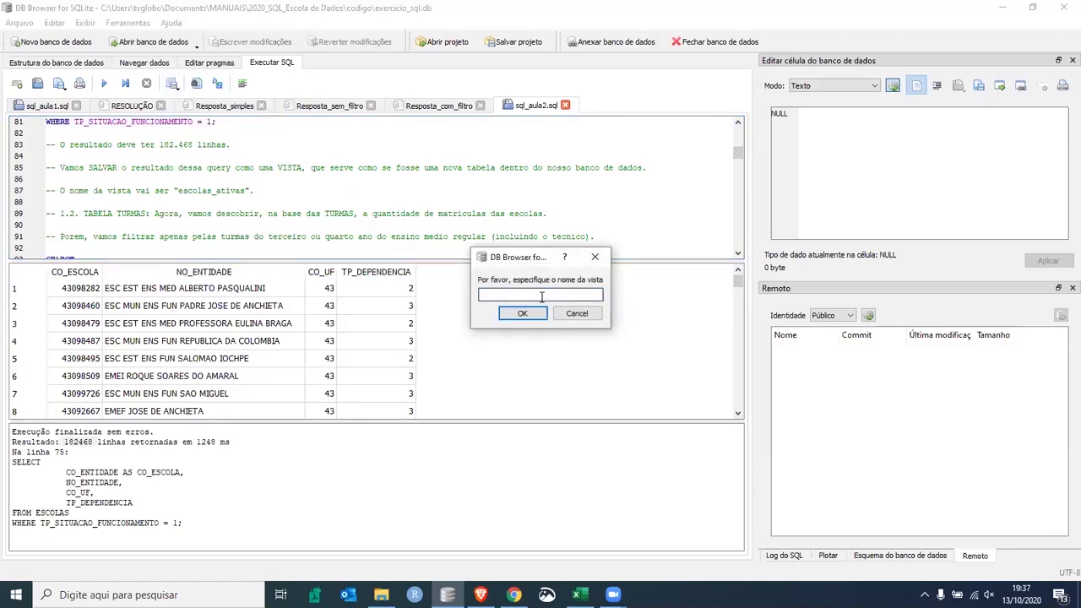
pyautogui.write('escolas_ativas')
pyautogui.click(517, 314)
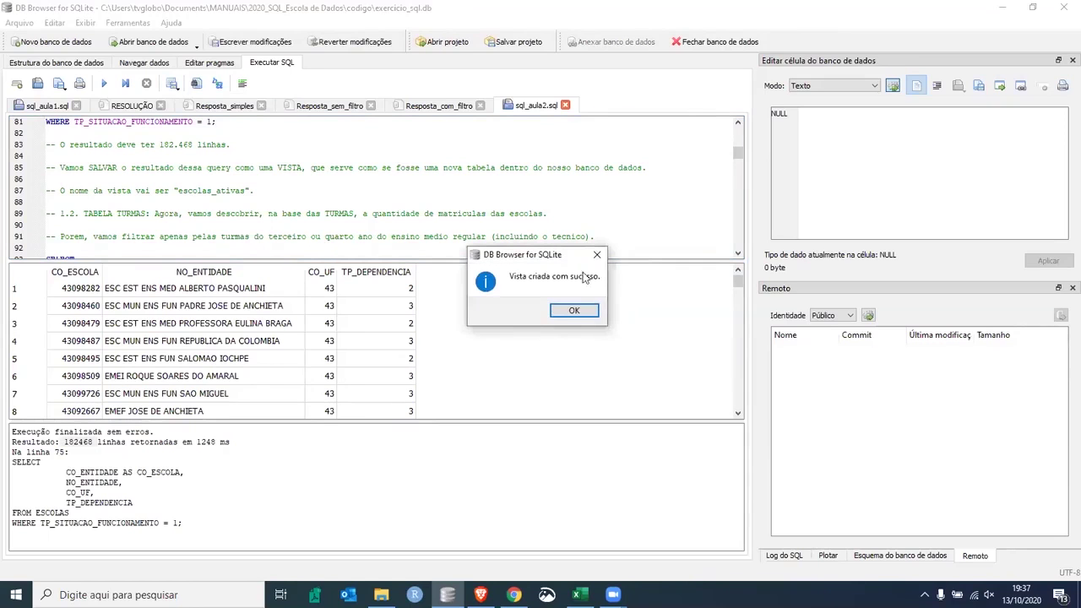
# Dismiss the view creation message and review comment 1.2 on finding the schools' enrolment quantities in TURMAS
pyautogui.click(568, 310)
pyautogui.click(205, 234)
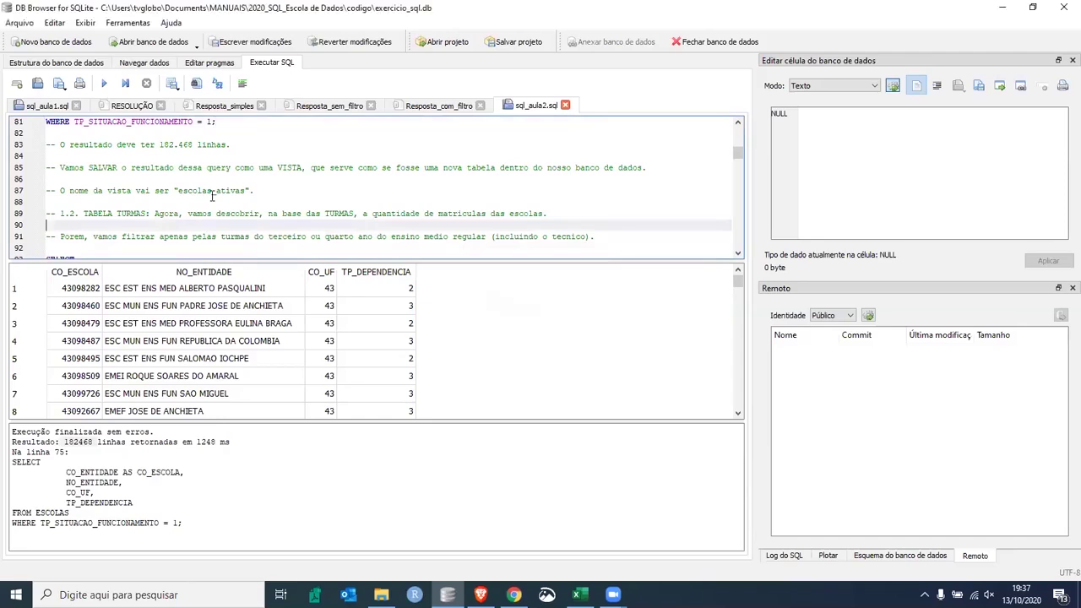
pyautogui.click(99, 214)
pyautogui.keyDown('shift'); pyautogui.click(179, 214); pyautogui.keyUp('shift')
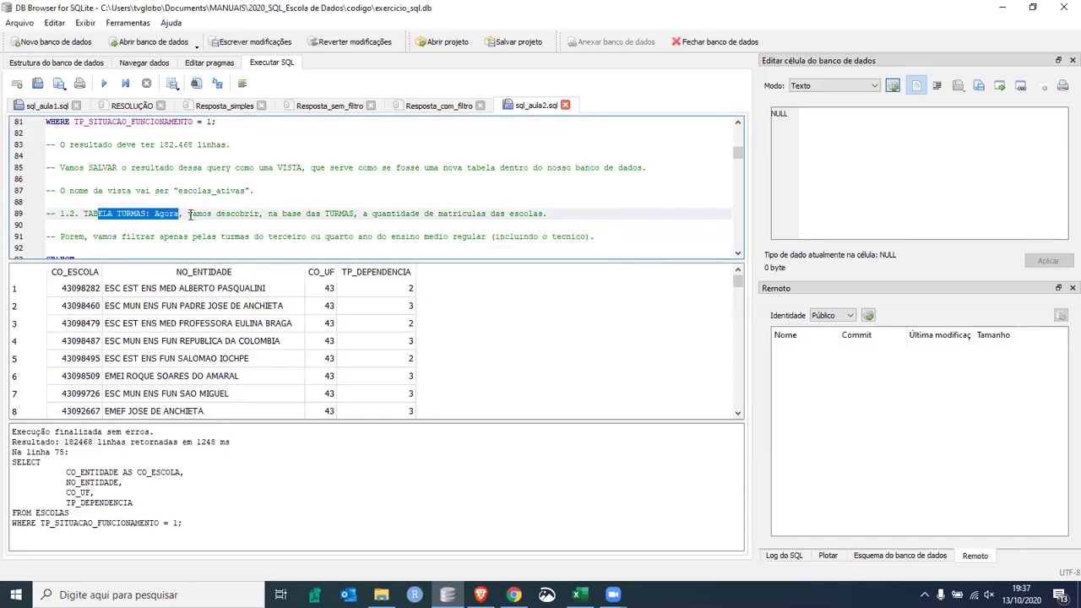
pyautogui.click(302, 223)
pyautogui.scroll(-2, 253, 211)
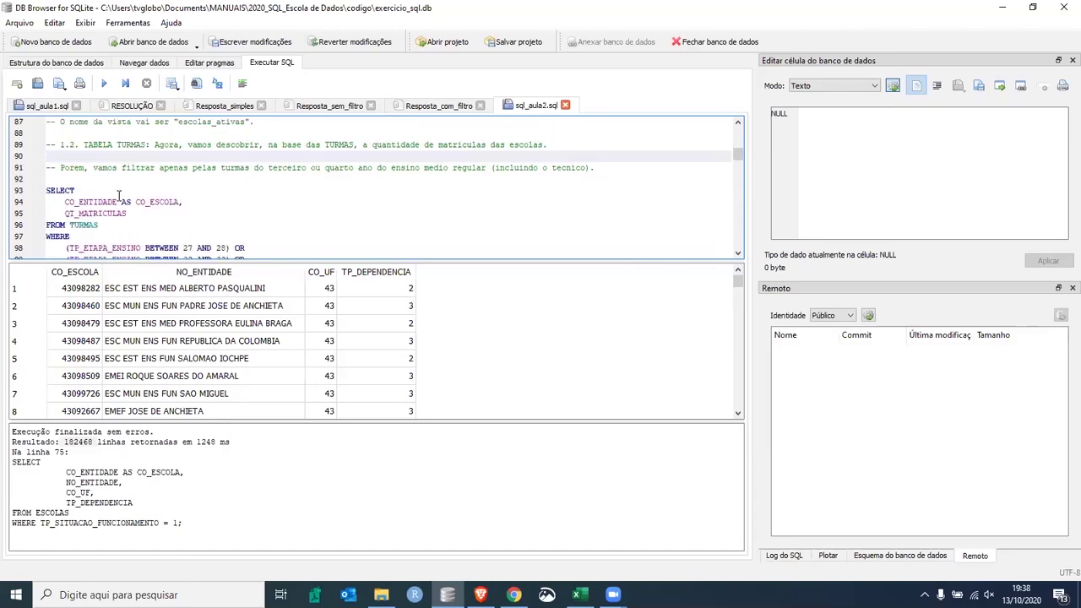
# Run only the TURMAS query filtered by TP_ETAPA_ENSINO 27–28, 32–33 or 37–38 and compare its row count with the comment below it
pyautogui.click(48, 191)
pyautogui.scroll(-2, 111, 191)
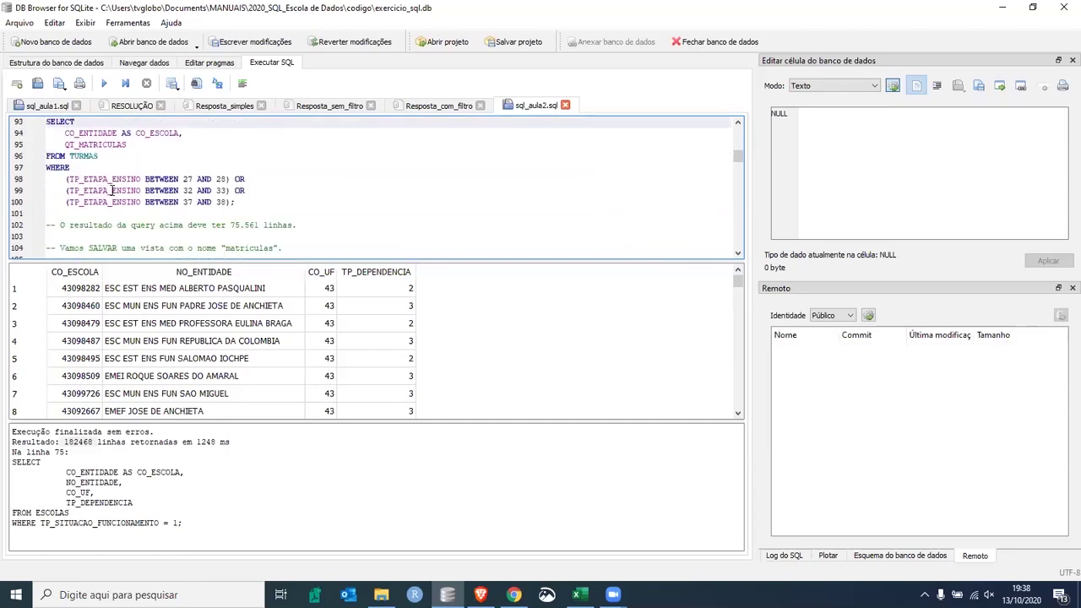
pyautogui.keyDown('shift'); pyautogui.click(320, 203); pyautogui.keyUp('shift')
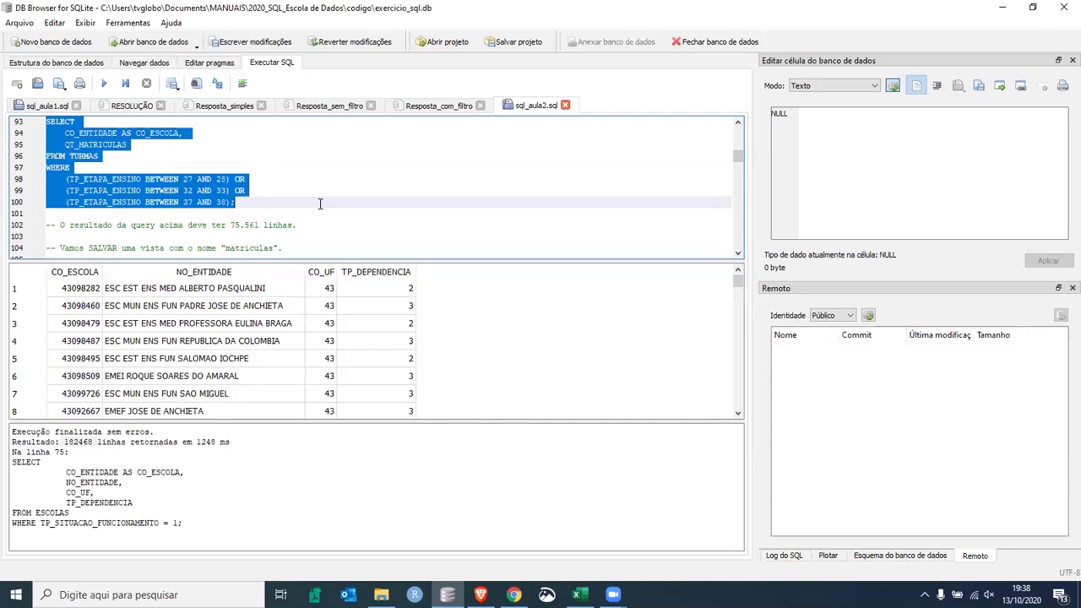
pyautogui.scroll(1, 332, 212)
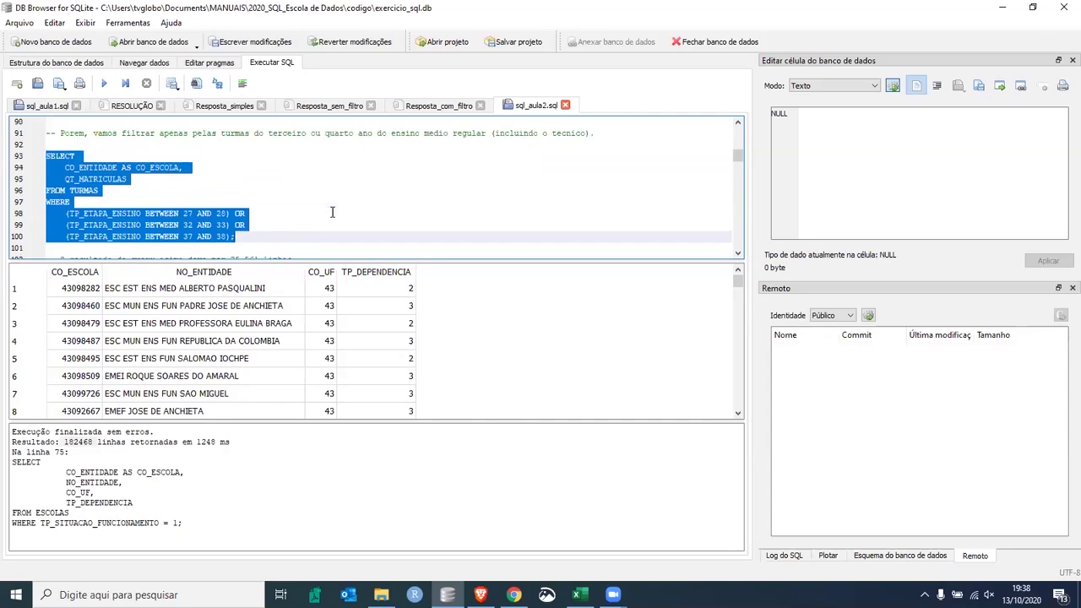
pyautogui.click(104, 83)
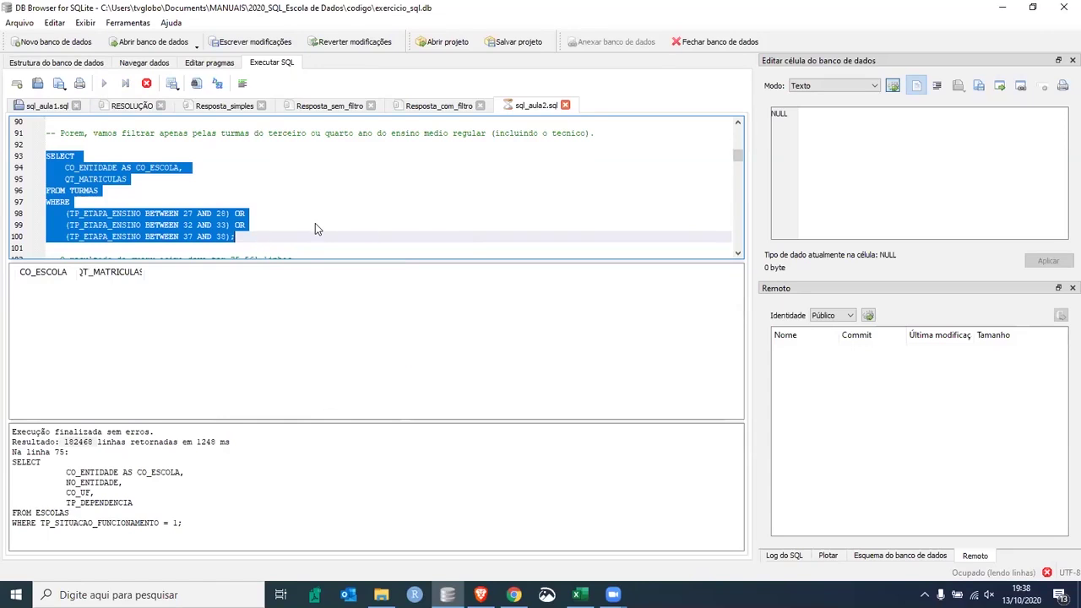
pyautogui.scroll(-1, 316, 223)
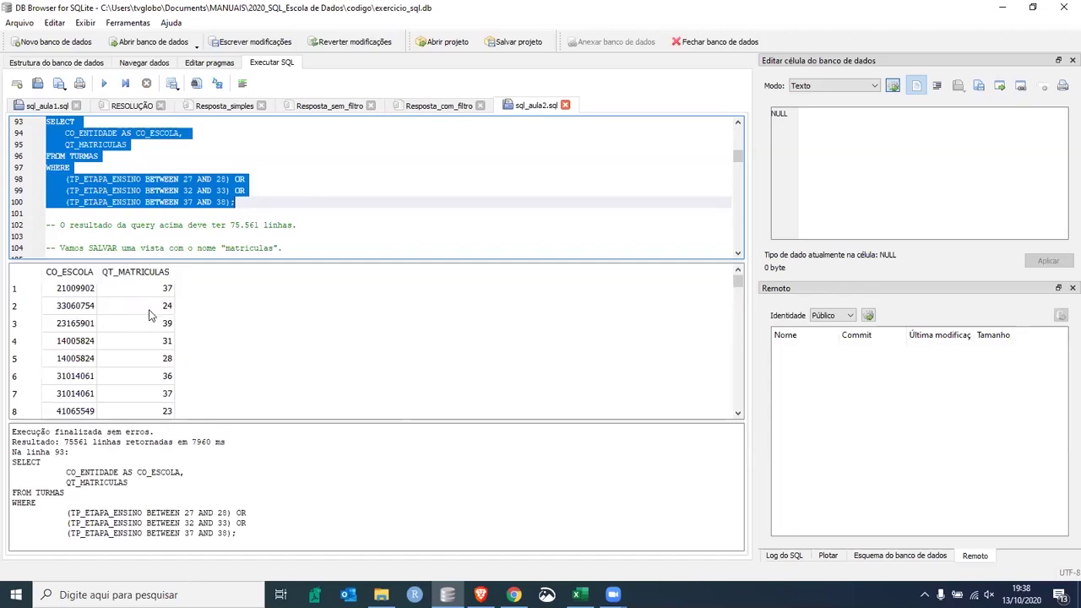
pyautogui.moveTo(231, 225); pyautogui.dragTo(258, 225)
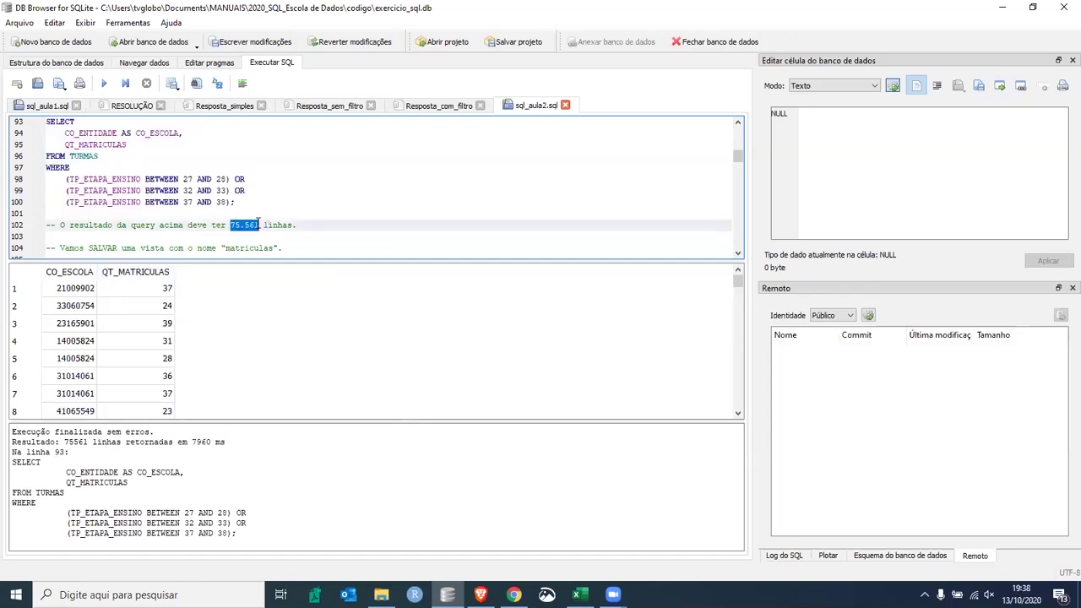
pyautogui.click(66, 442)
pyautogui.moveTo(79, 442); pyautogui.dragTo(88, 441)
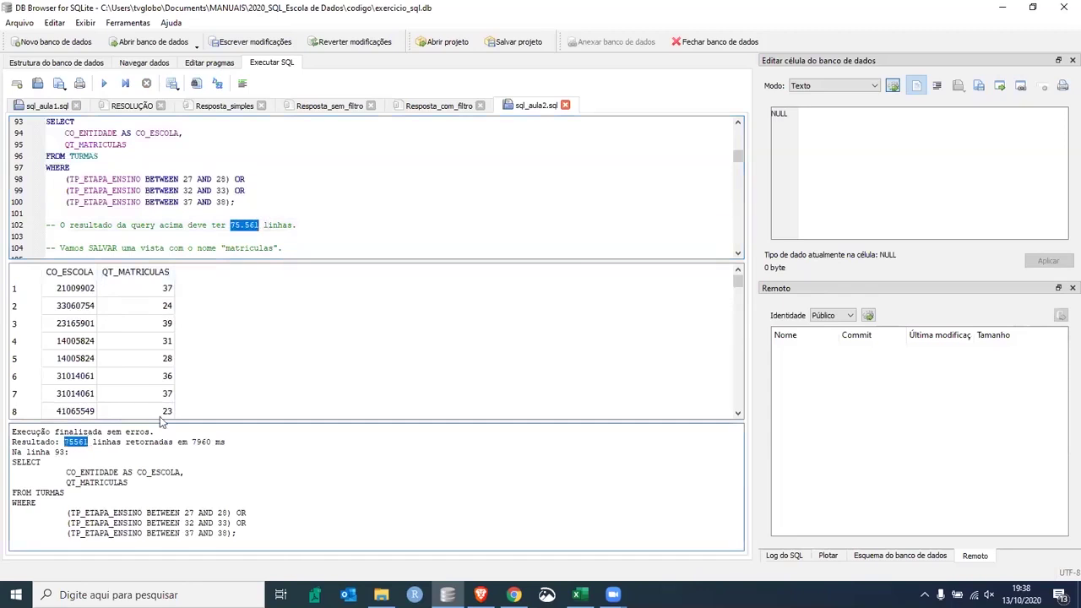
# Save the TURMAS query result as a view named matriculas
pyautogui.click(301, 227)
pyautogui.scroll(-1, 300, 228)
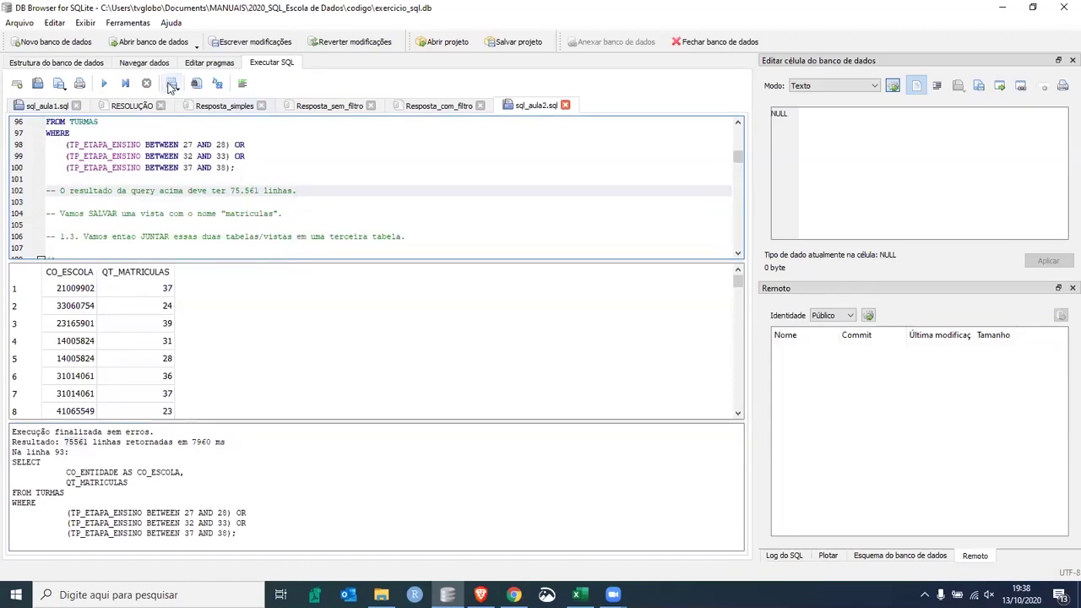
pyautogui.click(171, 85)
pyautogui.click(220, 114)
pyautogui.write('matriculas')
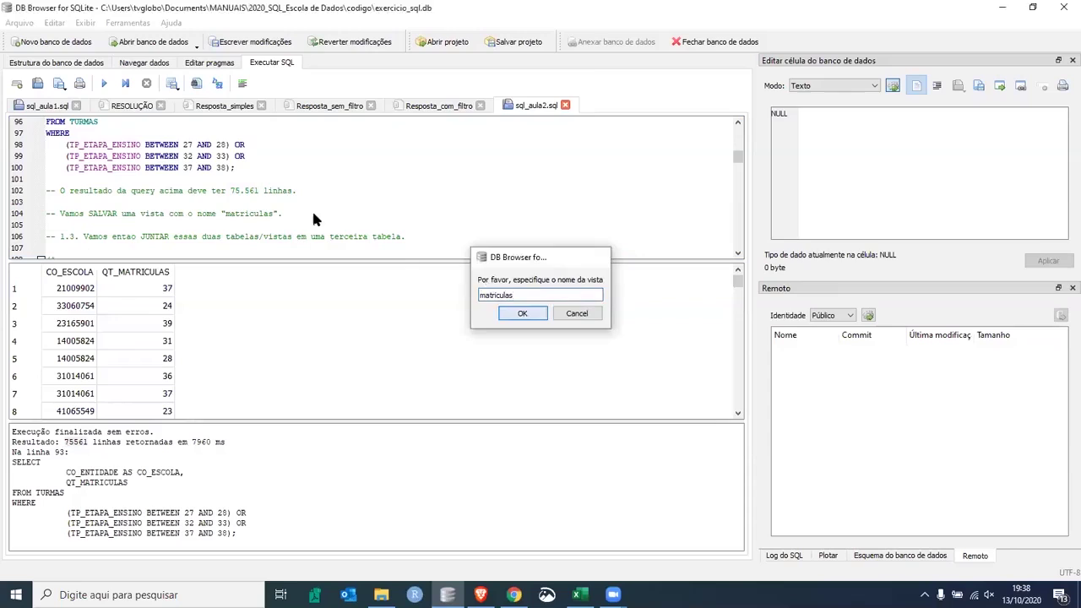
pyautogui.press('Return')
pyautogui.click(580, 310)
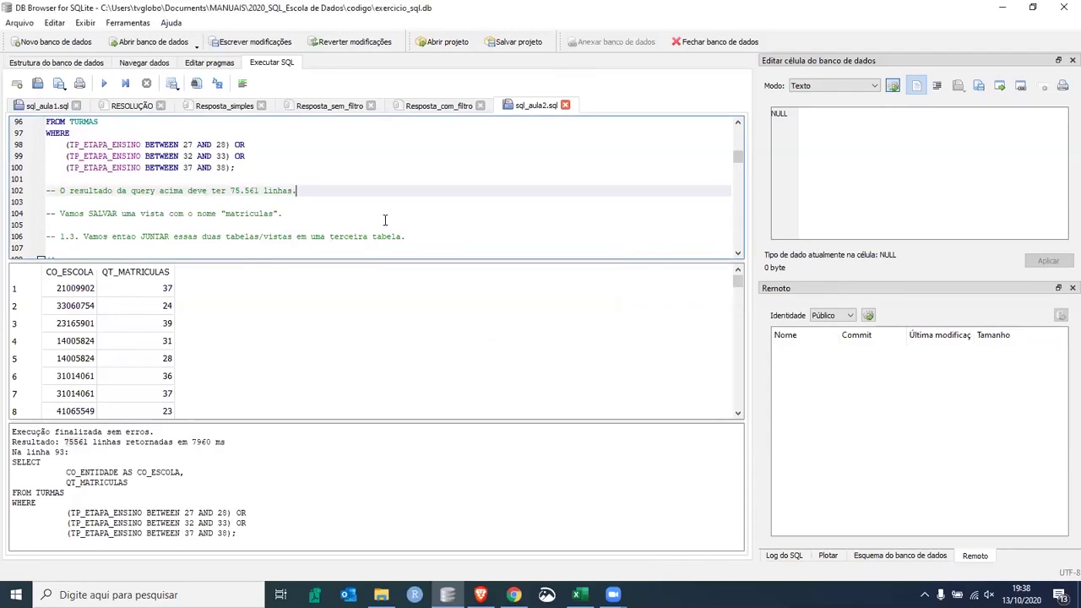
# Review comment 1.3 on joining the two views and skim the JOIN notes down to the INNER JOIN example
pyautogui.scroll(-1, 384, 220)
pyautogui.doubleClick(91, 201)
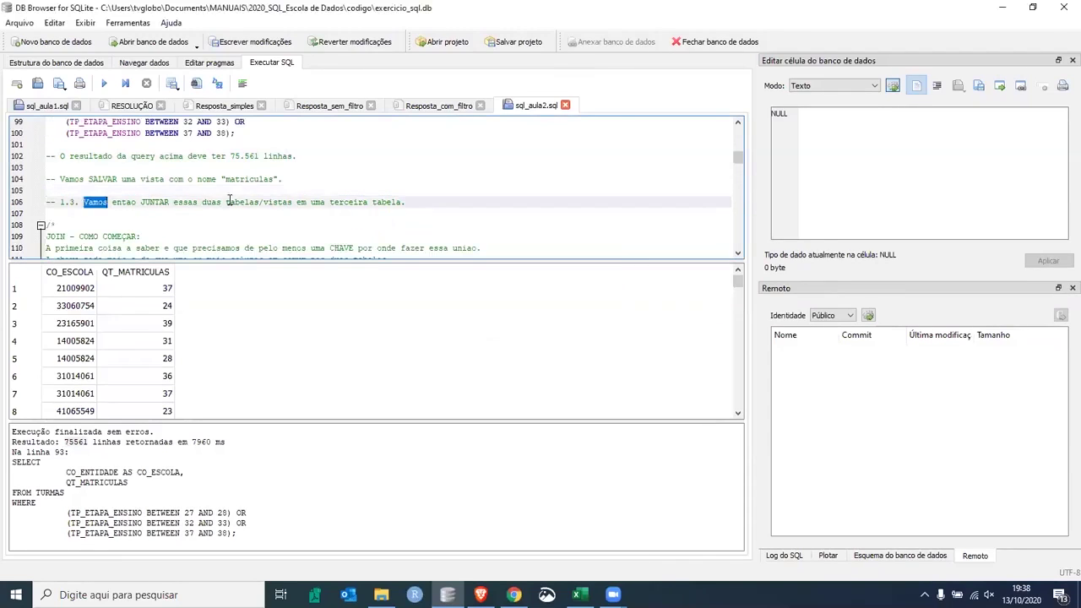
pyautogui.moveTo(228, 202); pyautogui.dragTo(410, 202)
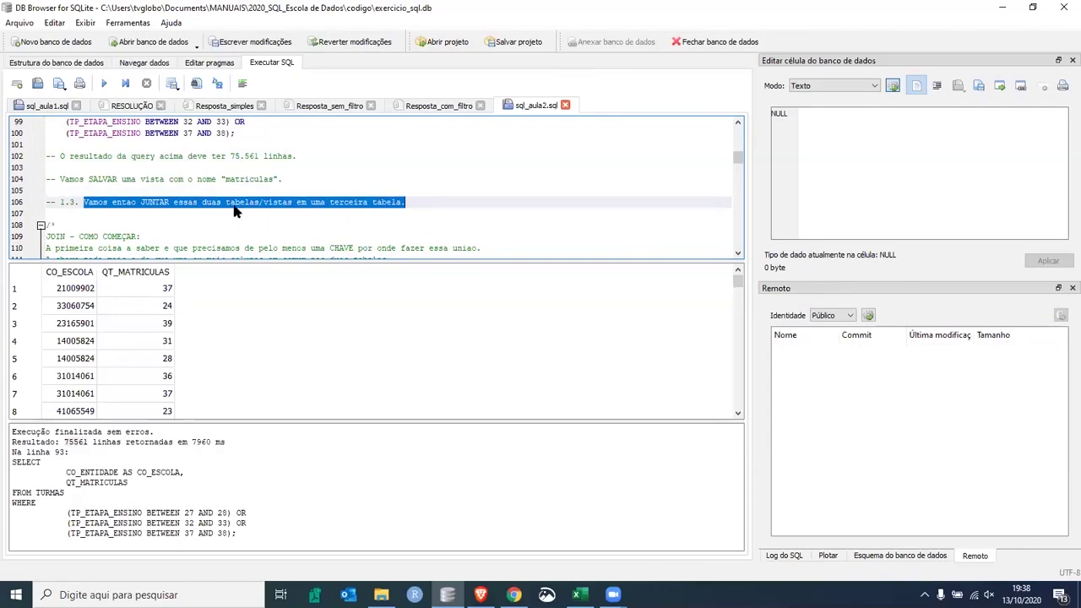
pyautogui.scroll(-2, 287, 212)
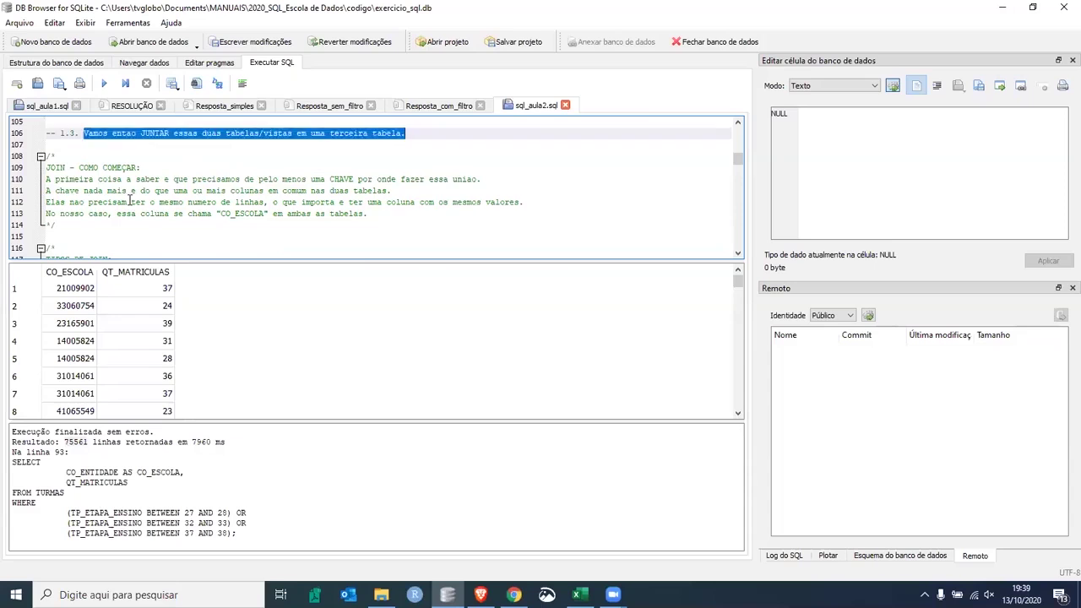
pyautogui.scroll(-2, 133, 201)
pyautogui.scroll(-2, 135, 198)
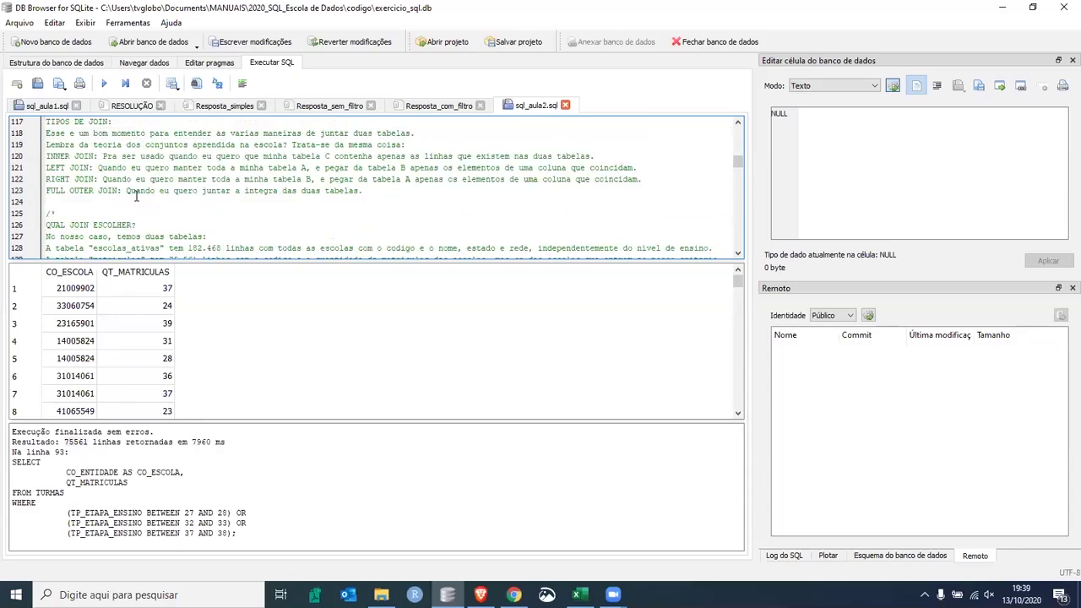
pyautogui.scroll(-3, 135, 196)
pyautogui.scroll(-3, 109, 161)
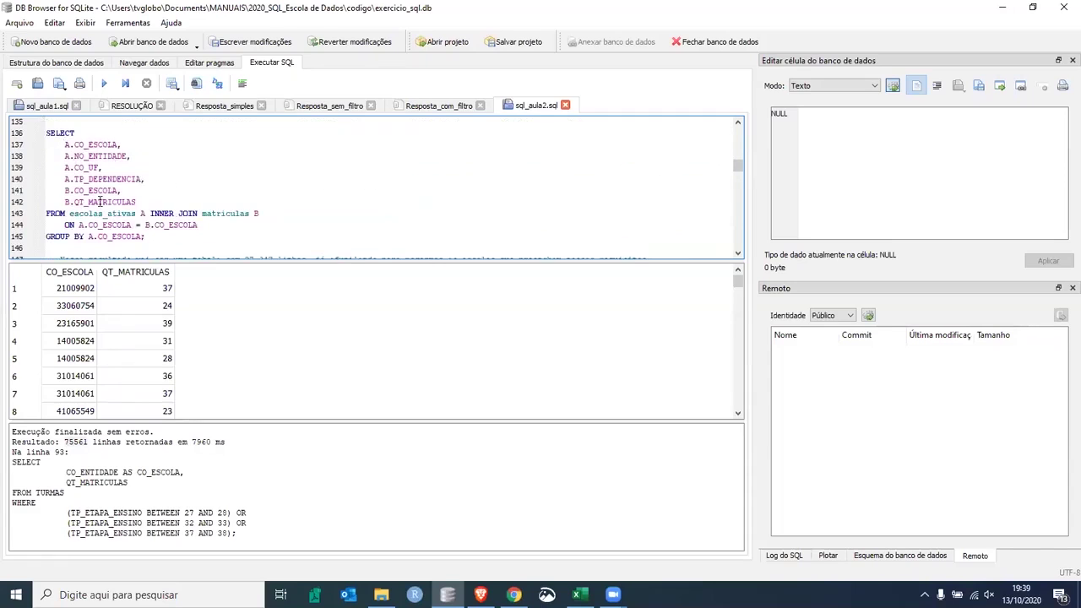
# Examine the A and B prefixes on the columns selected in the INNER JOIN example
pyautogui.moveTo(65, 144); pyautogui.dragTo(133, 158)
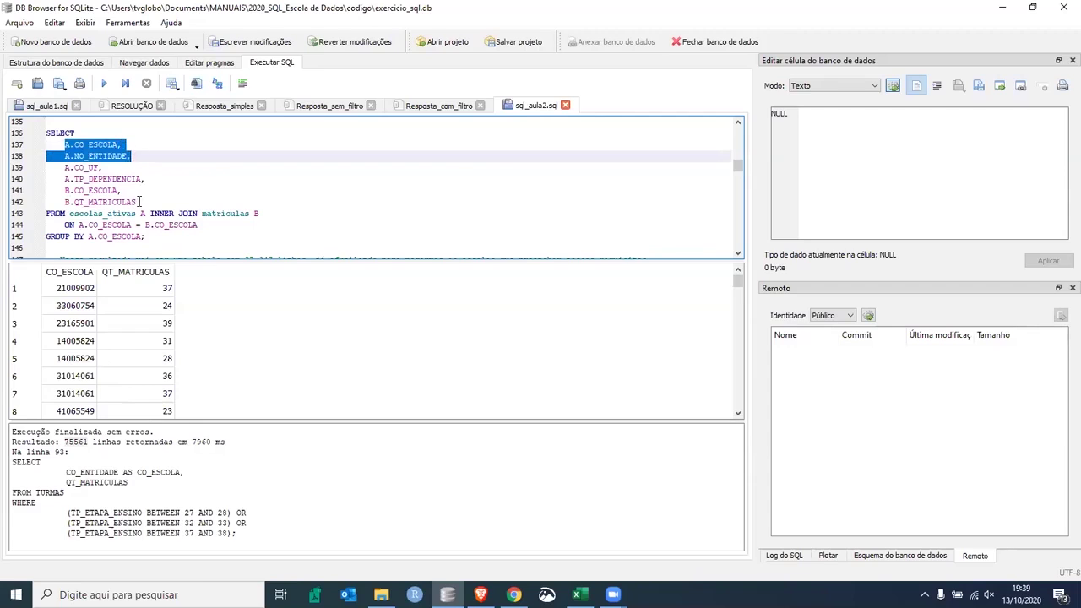
pyautogui.click(67, 145)
pyautogui.moveTo(105, 168); pyautogui.dragTo(131, 157)
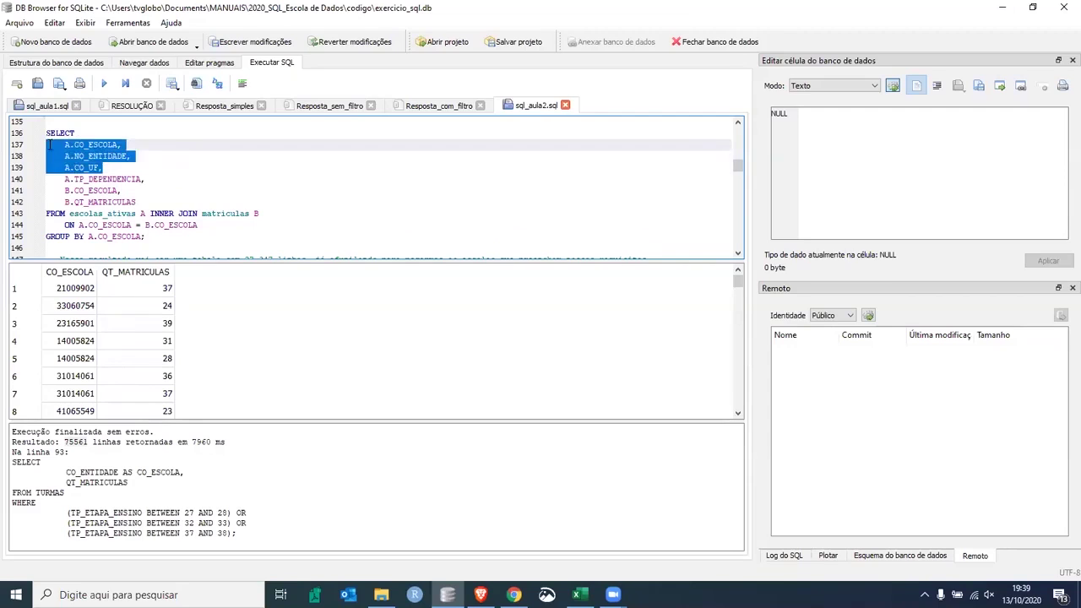
pyautogui.click(66, 145)
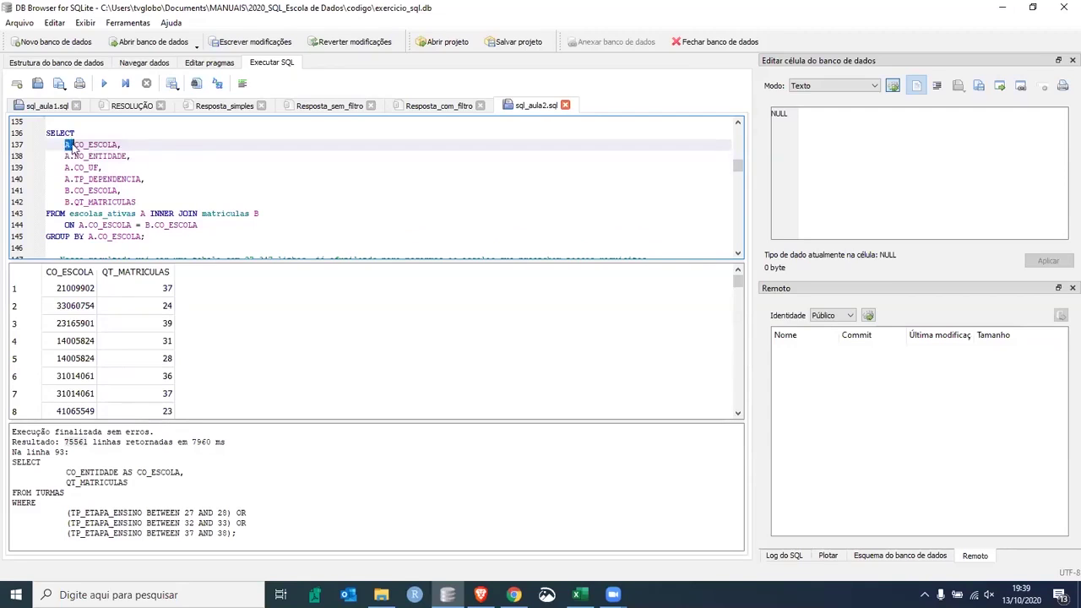
pyautogui.click(66, 156)
pyautogui.click(67, 167)
pyautogui.moveTo(66, 167); pyautogui.dragTo(74, 167)
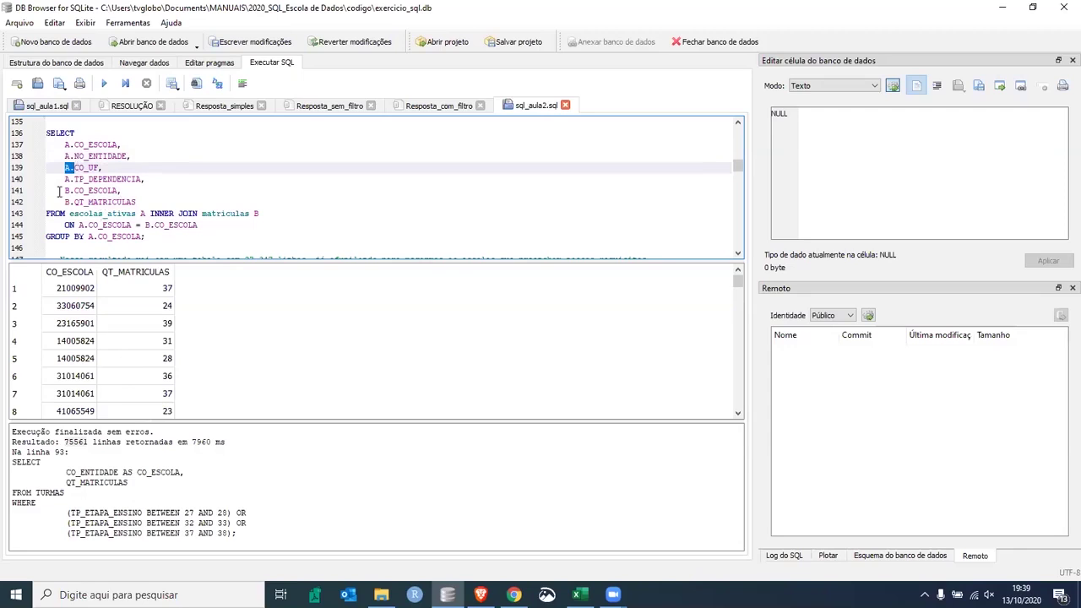
pyautogui.moveTo(65, 191); pyautogui.dragTo(70, 190)
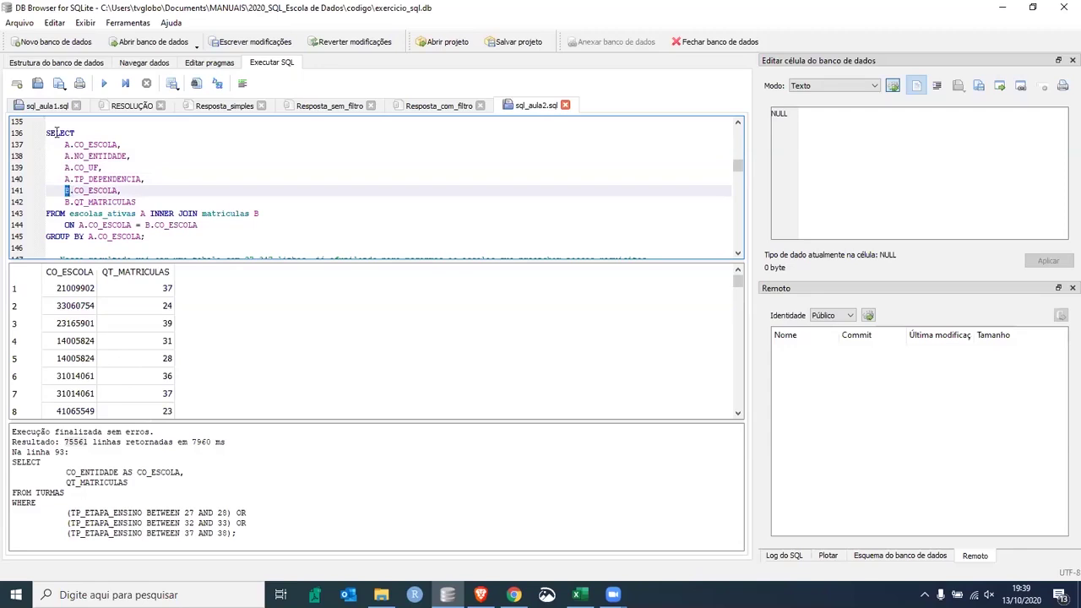
pyautogui.moveTo(88, 144); pyautogui.dragTo(140, 172)
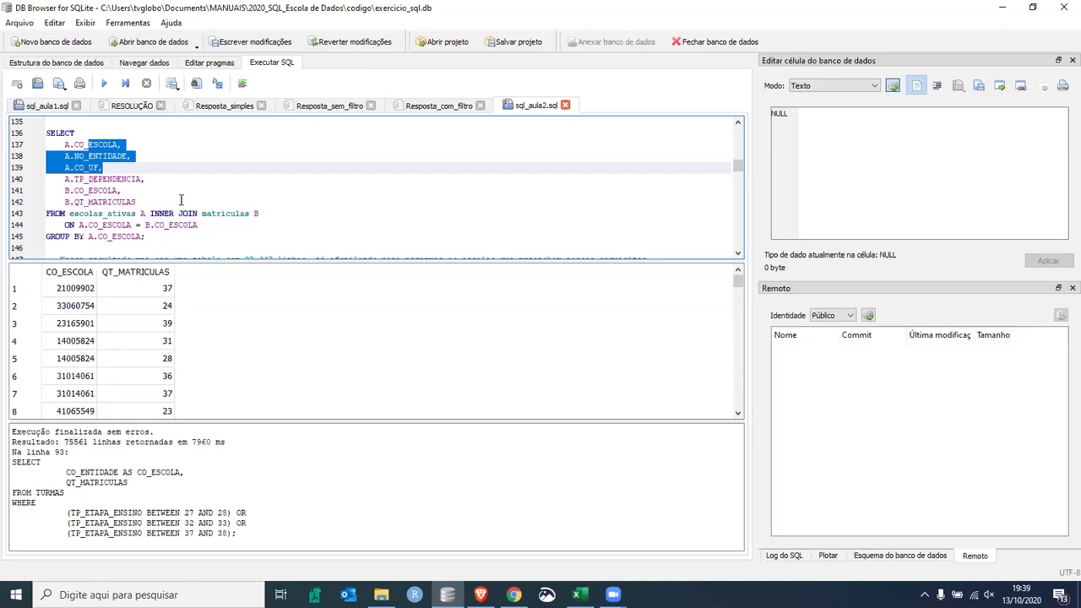
# Examine how the FROM clause gives escolas_ativas the alias A and links it to matriculas with INNER JOIN
pyautogui.moveTo(67, 213); pyautogui.dragTo(141, 214)
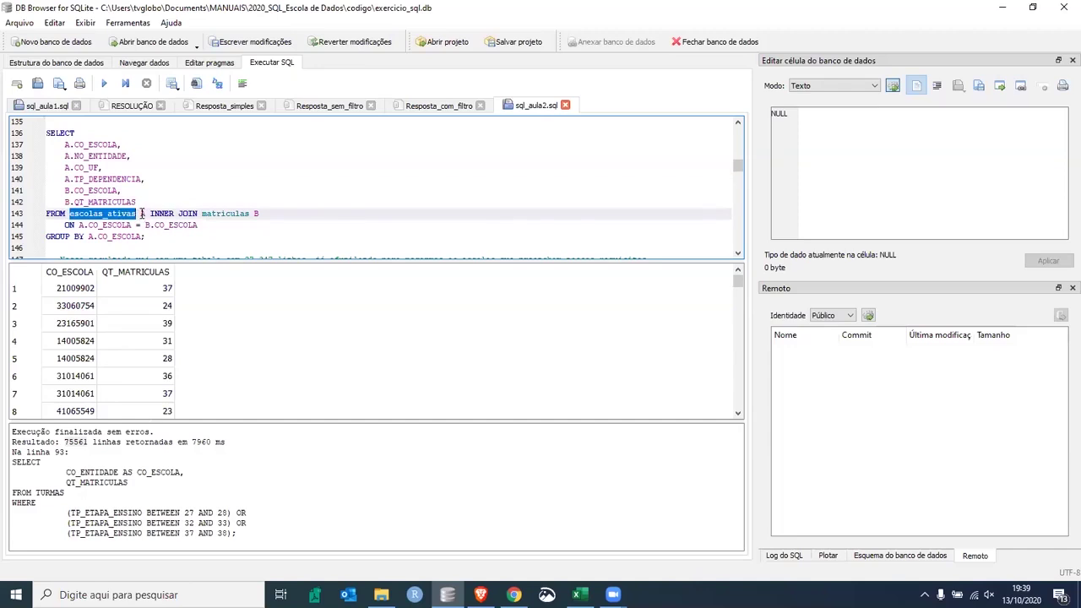
pyautogui.doubleClick(142, 214)
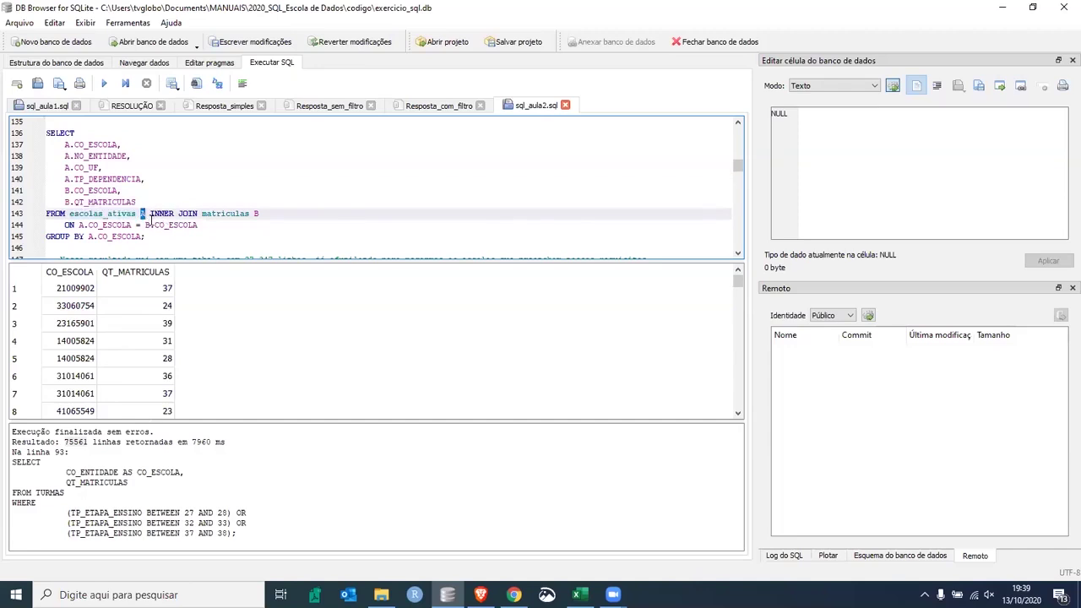
pyautogui.click(151, 224)
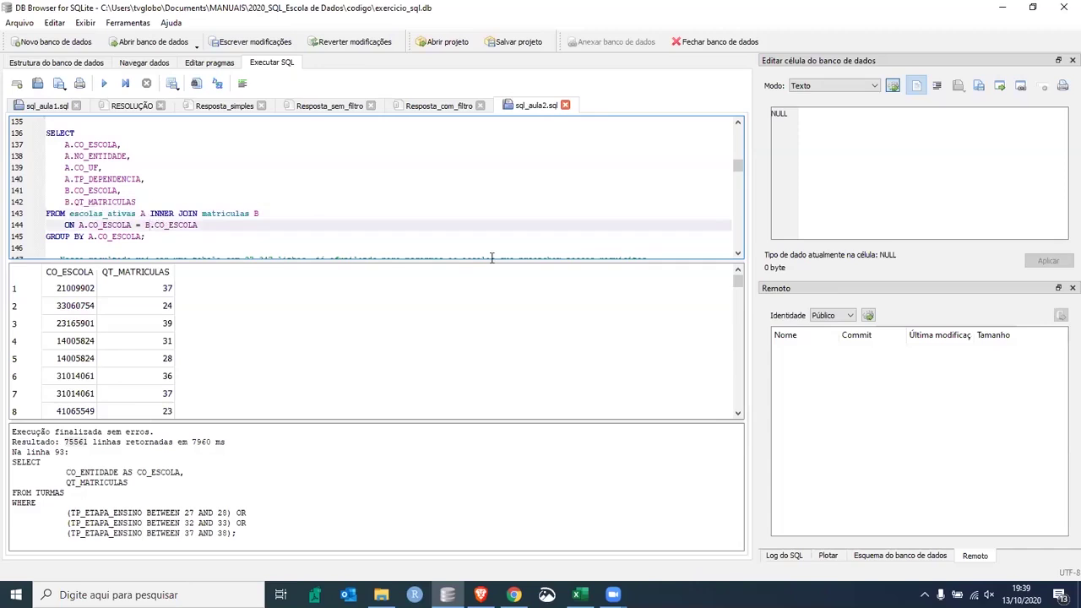
pyautogui.write('-')
pyautogui.press('BackSpace')
pyautogui.doubleClick(142, 214)
pyautogui.click(70, 214)
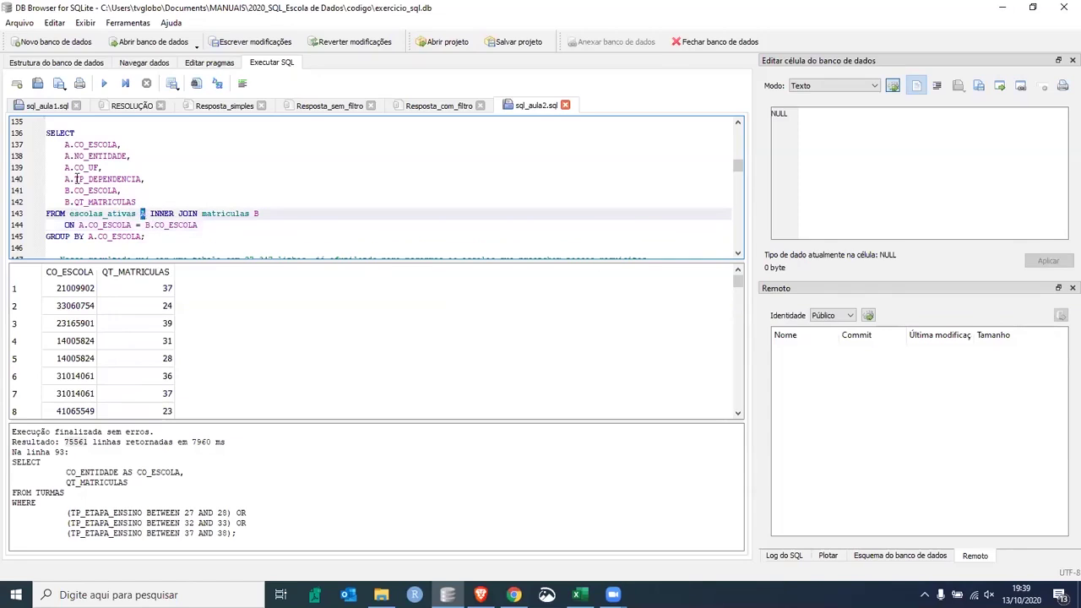
pyautogui.moveTo(97, 212); pyautogui.dragTo(133, 213)
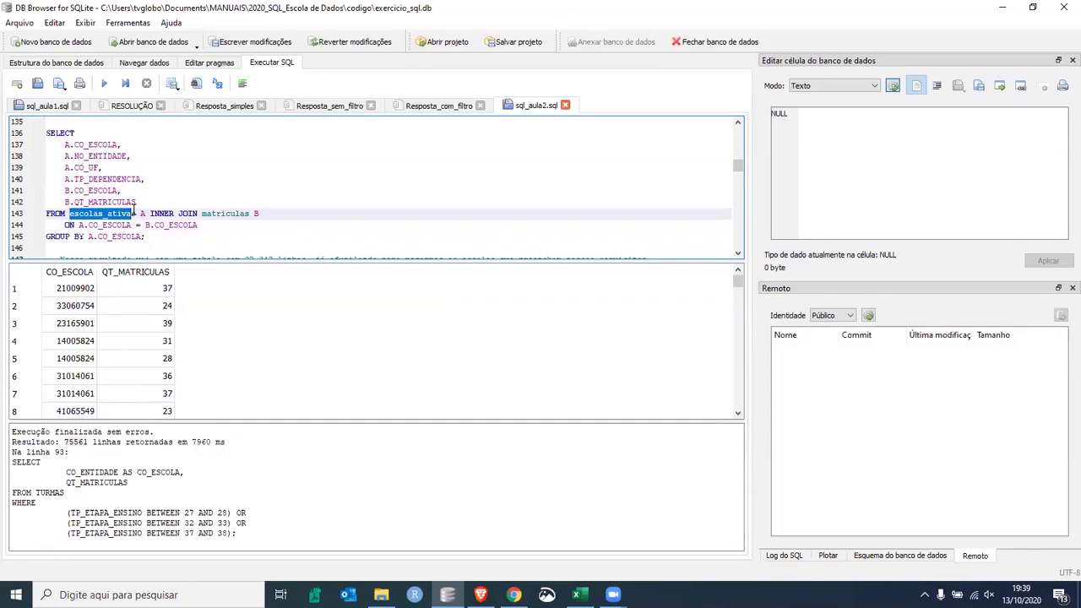
pyautogui.moveTo(203, 214); pyautogui.dragTo(250, 213)
pyautogui.moveTo(150, 214); pyautogui.dragTo(199, 212)
pyautogui.click(273, 214)
# Go back to the TIPOS DE JOIN comments and review the INNER, LEFT, RIGHT and FULL OUTER JOIN definitions
pyautogui.scroll(2, 278, 210)
pyautogui.scroll(4, 278, 210)
pyautogui.moveTo(46, 155); pyautogui.dragTo(380, 187)
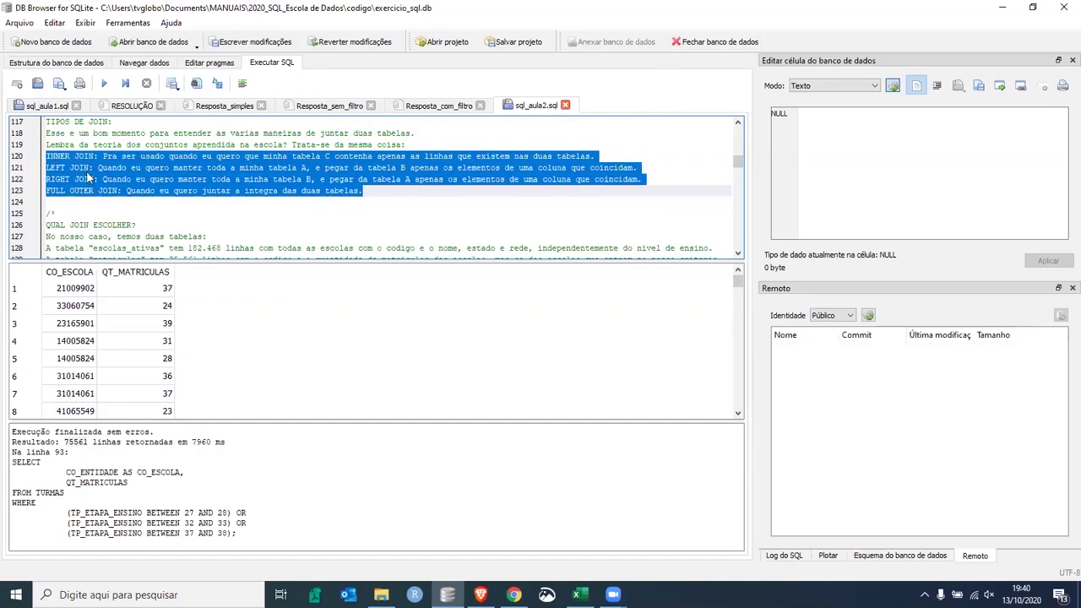
pyautogui.click(242, 168)
pyautogui.moveTo(264, 157); pyautogui.dragTo(328, 168)
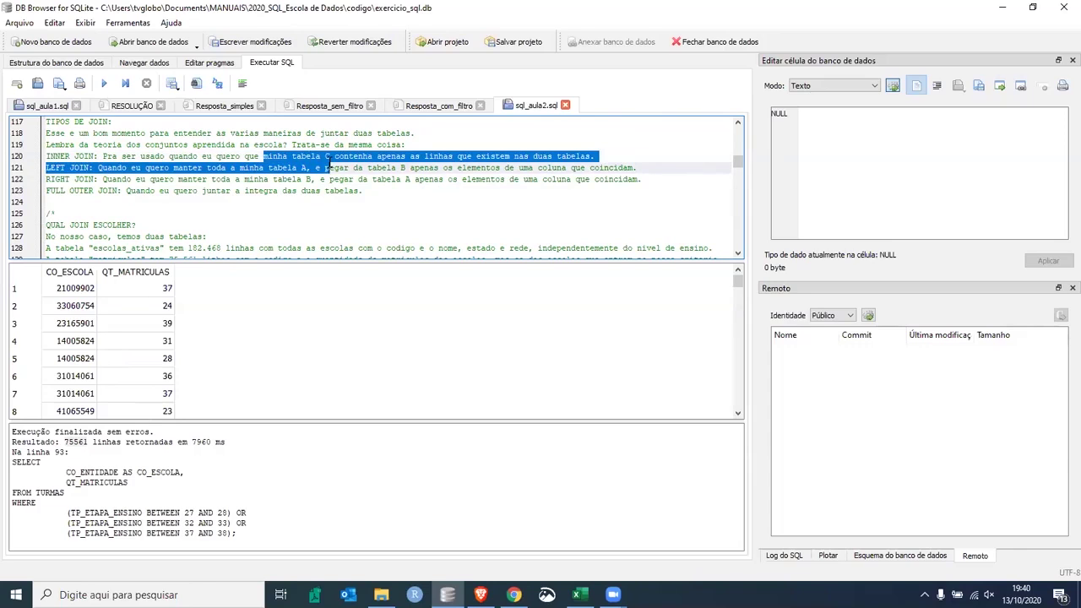
pyautogui.moveTo(413, 156); pyautogui.dragTo(601, 156)
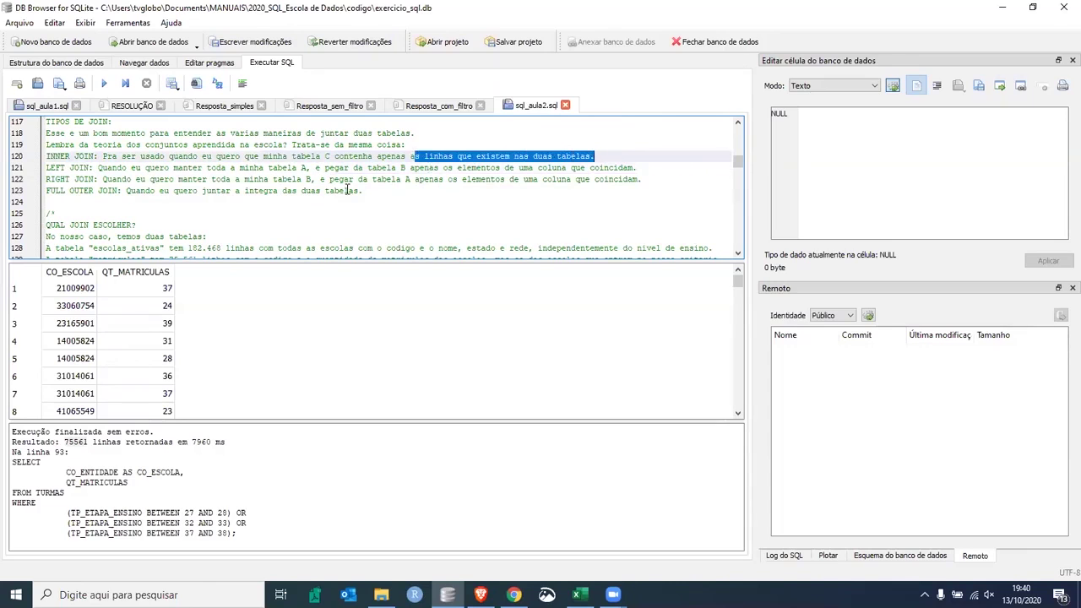
pyautogui.click(388, 192)
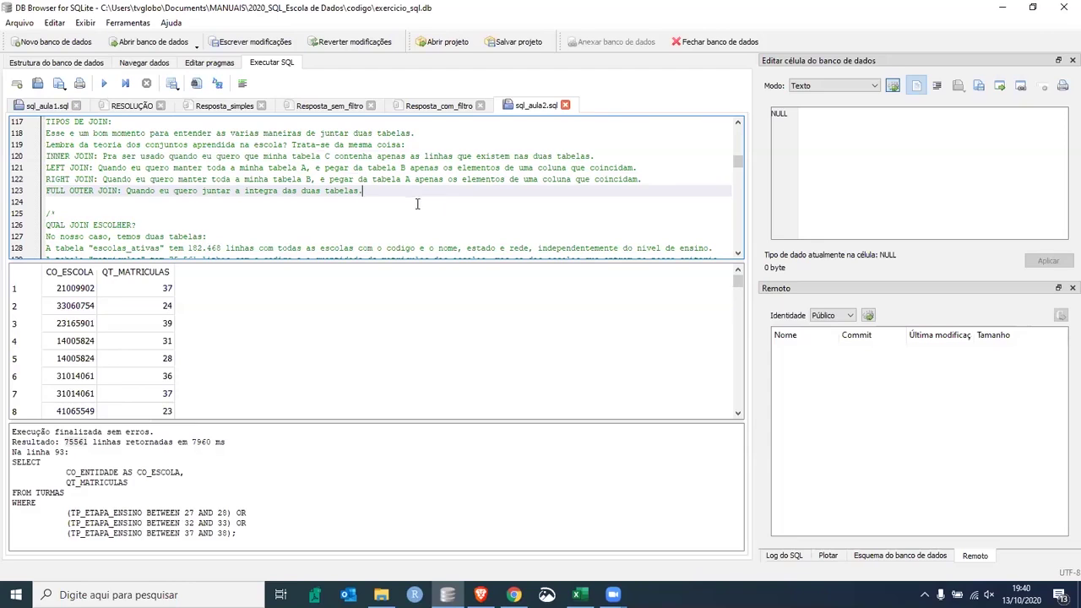
# Examine the INNER JOIN example: the columns taken from A and B, the FROM clause, and the ON condition matching CO_ESCOLA in both tables
pyautogui.scroll(-4, 408, 201)
pyautogui.scroll(-2, 363, 199)
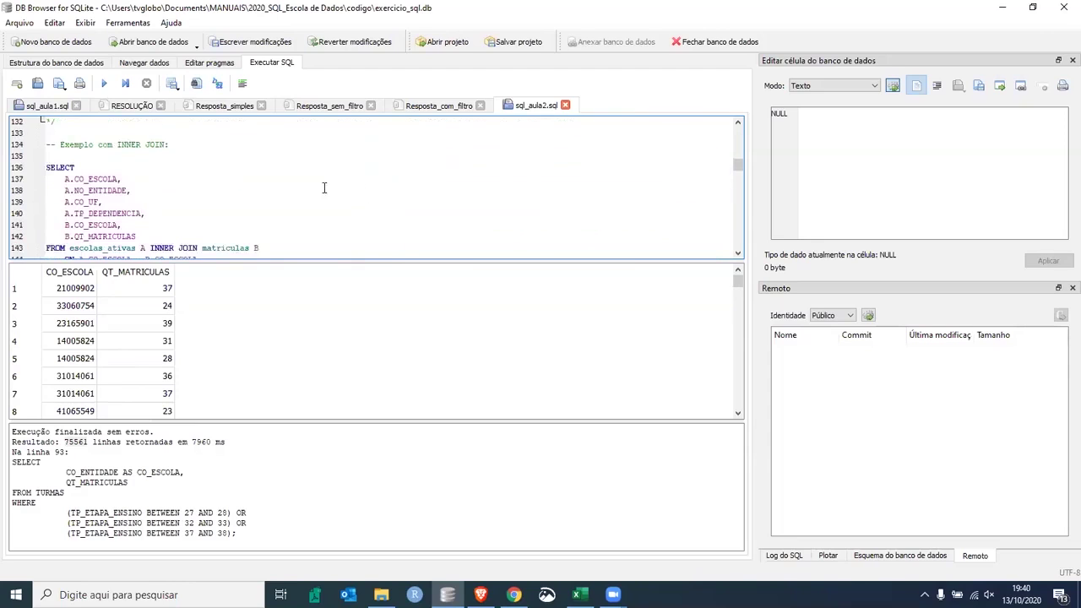
pyautogui.moveTo(65, 145); pyautogui.dragTo(144, 181)
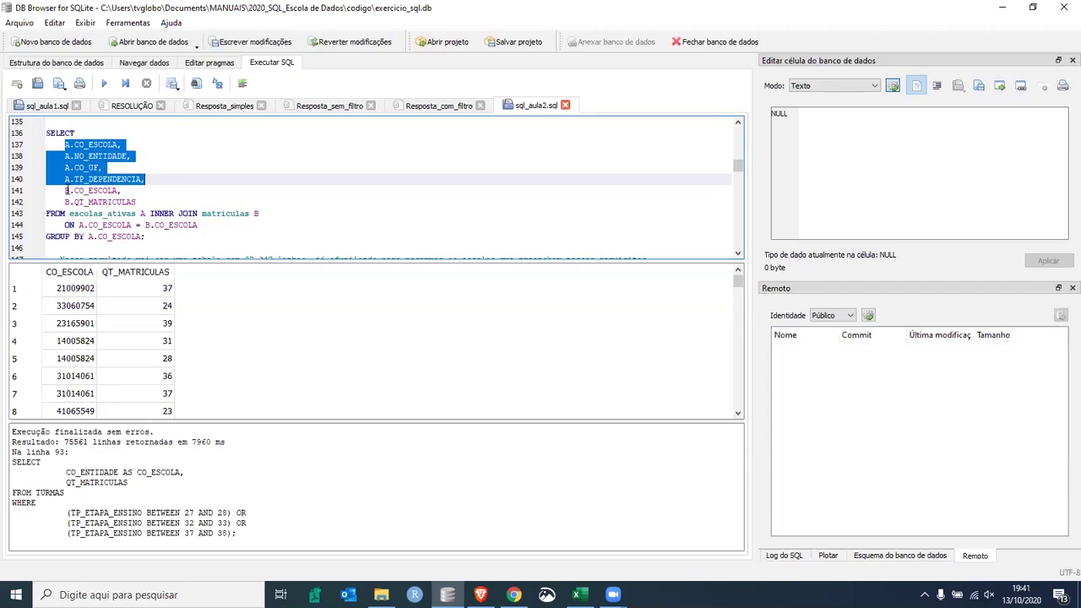
pyautogui.moveTo(201, 213); pyautogui.dragTo(253, 212)
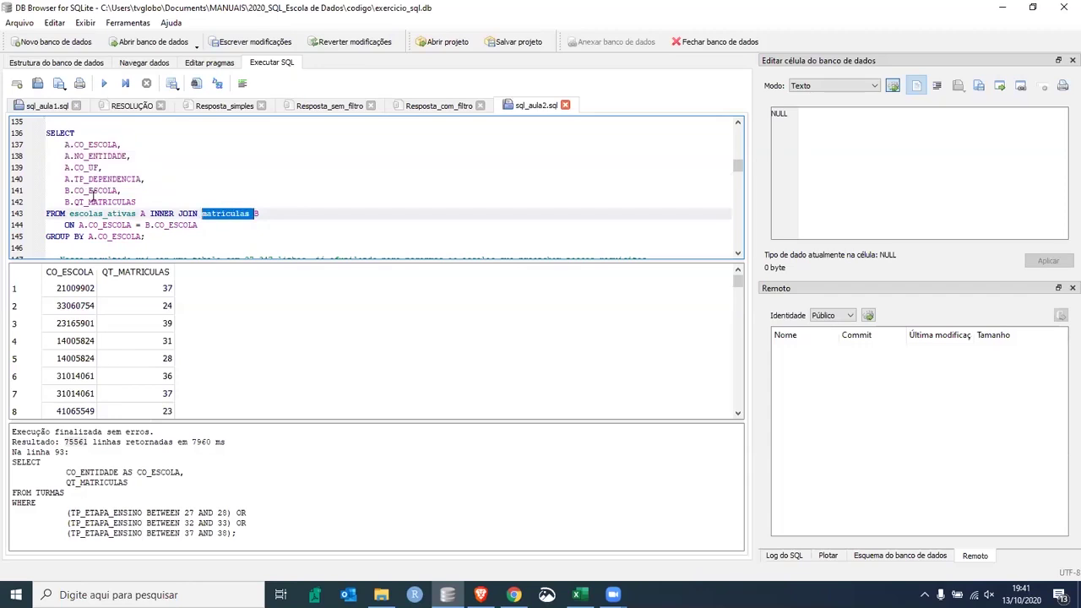
pyautogui.moveTo(65, 190)
pyautogui.mouseDown()
pyautogui.moveTo(141, 196)
pyautogui.moveTo(64, 201)
pyautogui.mouseUp()
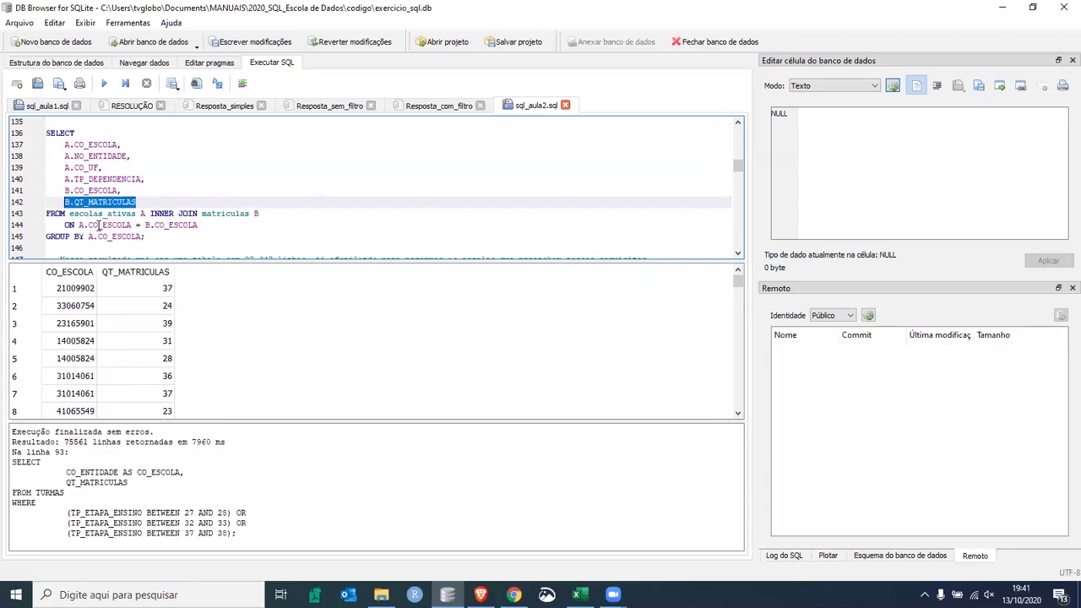
pyautogui.moveTo(48, 213); pyautogui.dragTo(65, 214)
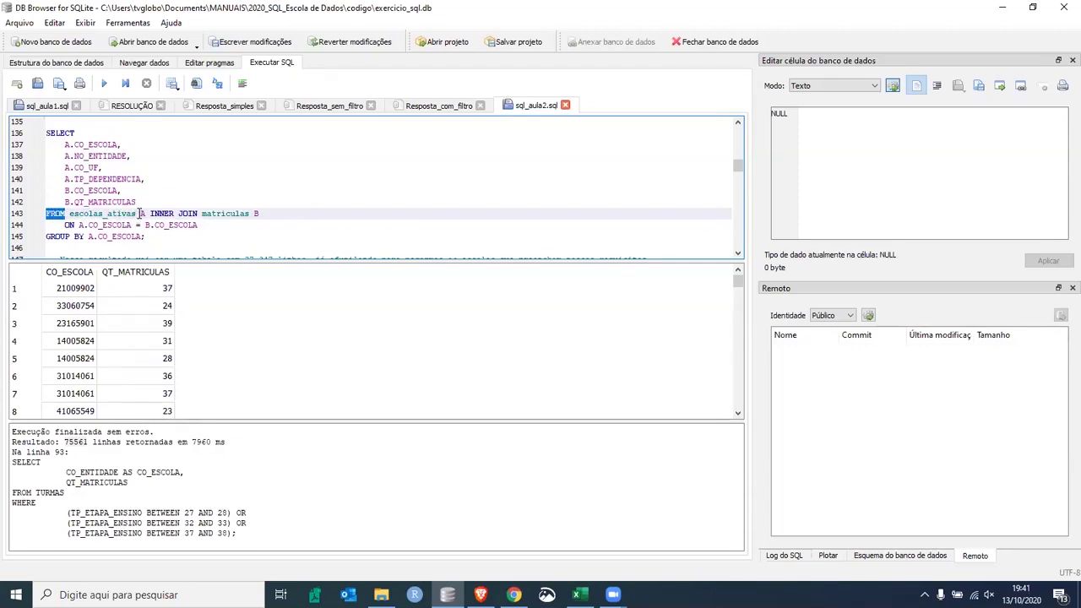
pyautogui.moveTo(150, 214); pyautogui.dragTo(267, 214)
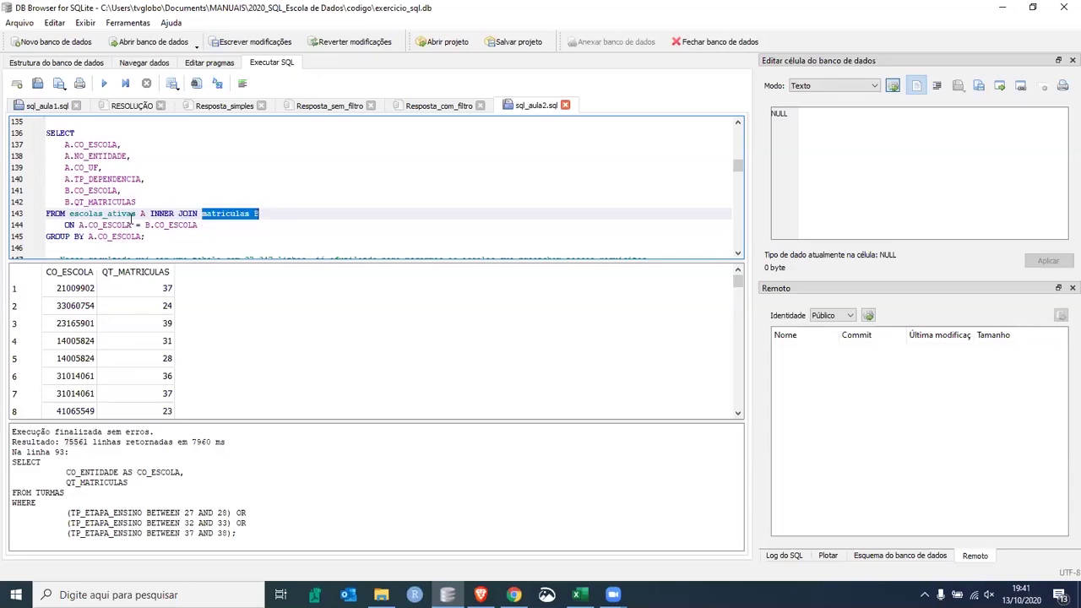
pyautogui.doubleClick(69, 225)
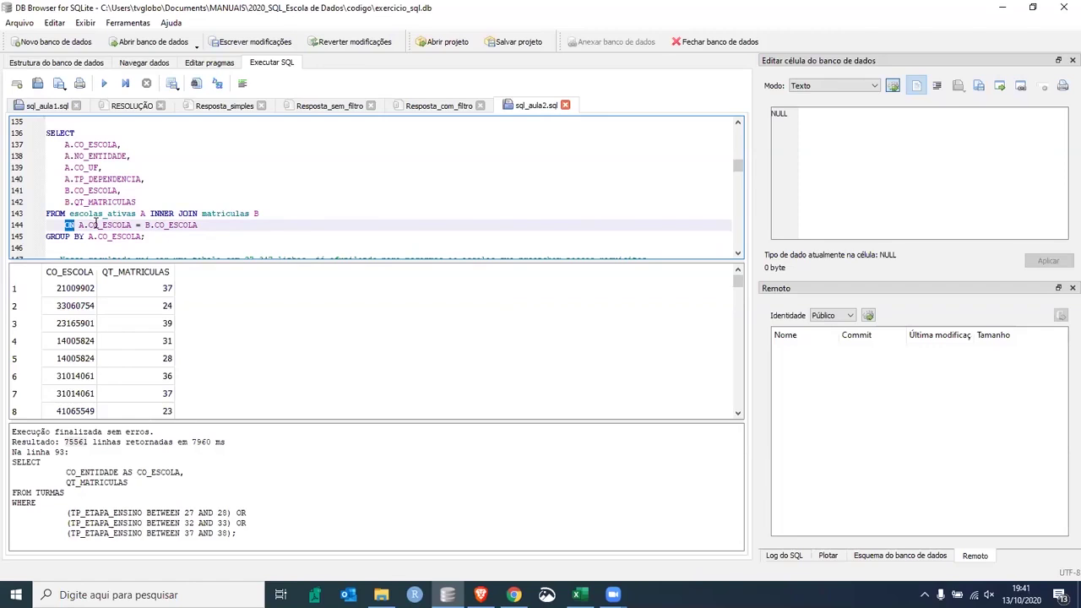
pyautogui.moveTo(79, 225); pyautogui.dragTo(198, 223)
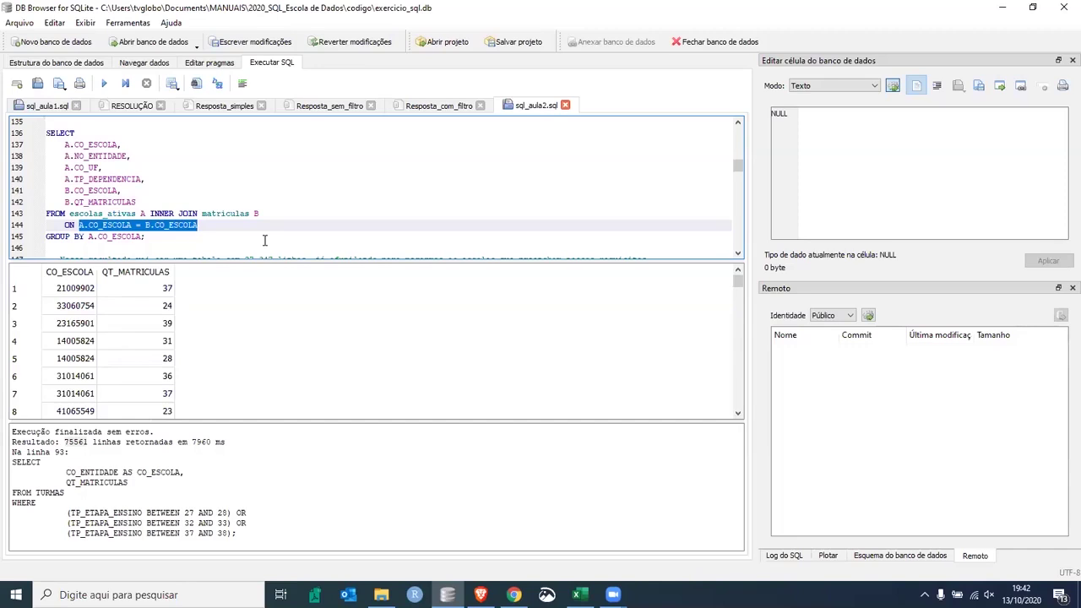
# Run the INNER JOIN example query grouped by A.CO_ESCOLA and compare its returned row count with the number expected in the comment
pyautogui.moveTo(146, 236); pyautogui.dragTo(34, 132)
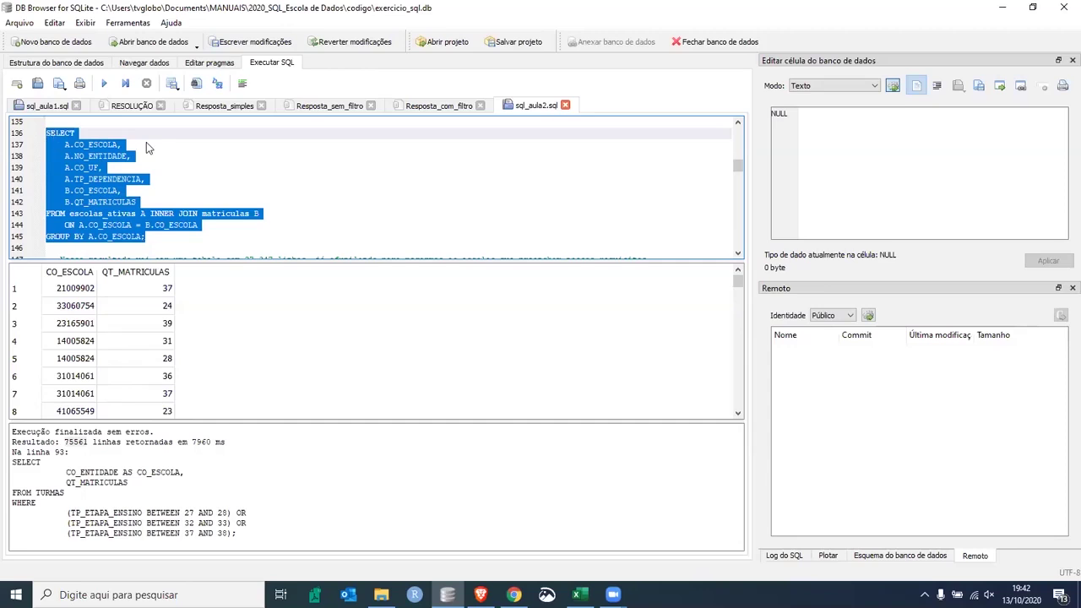
pyautogui.click(104, 83)
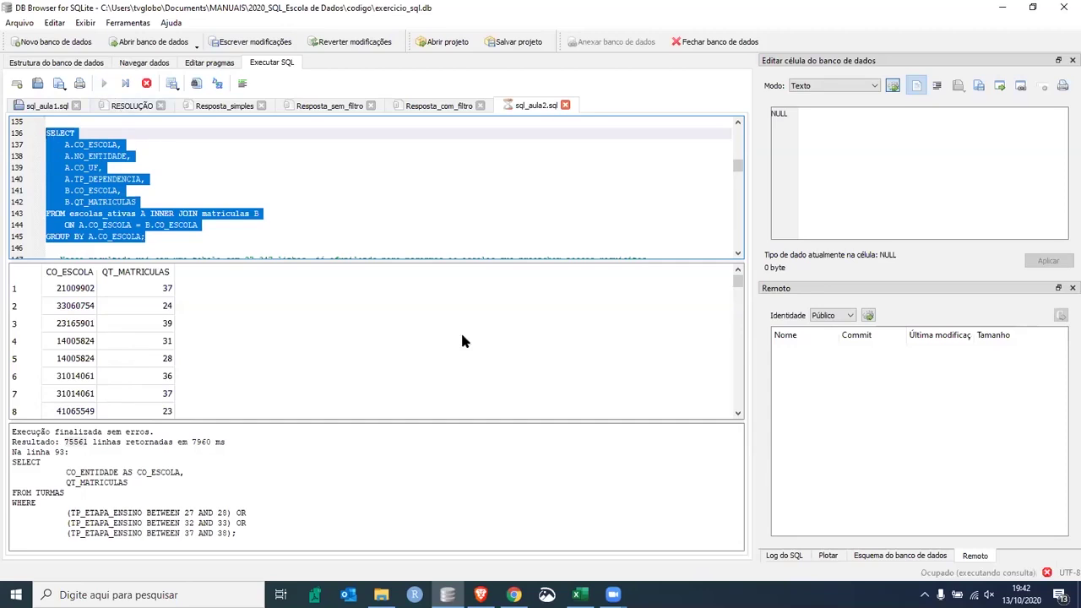
pyautogui.click(200, 225)
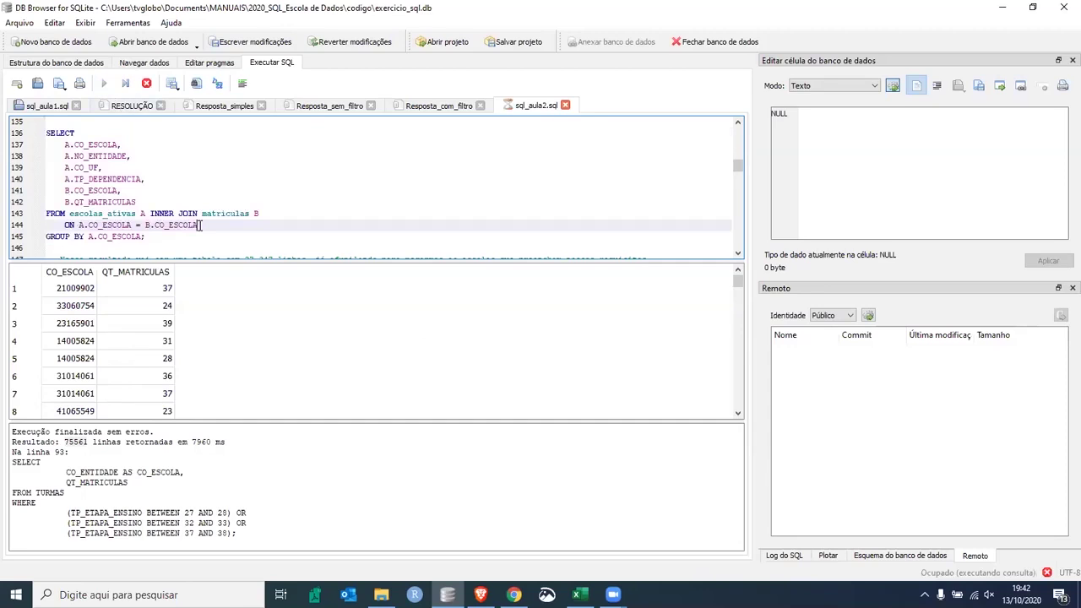
pyautogui.scroll(-1, 250, 211)
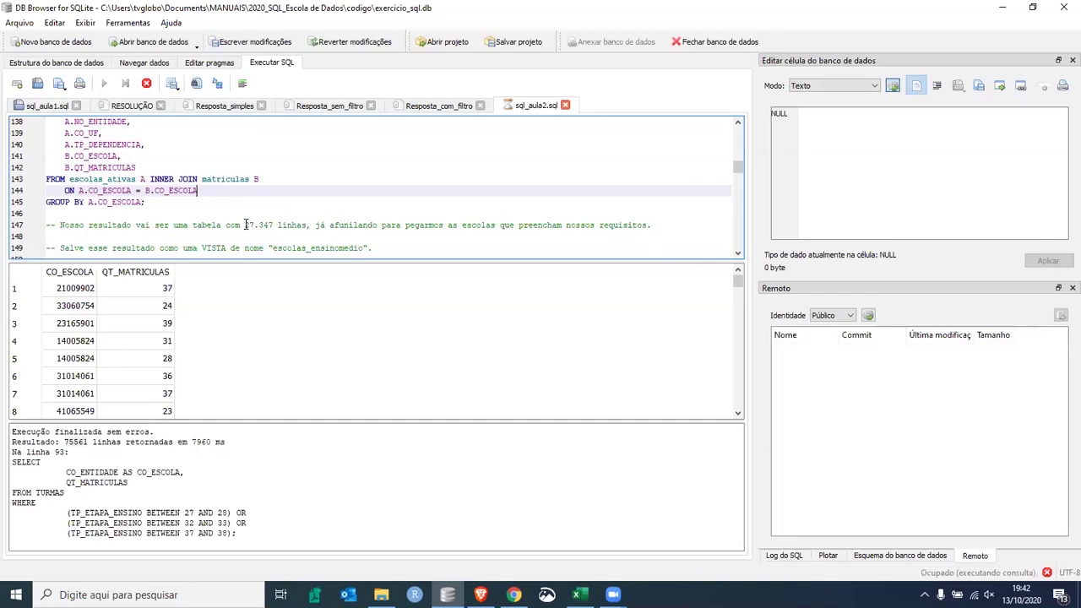
pyautogui.click(245, 224)
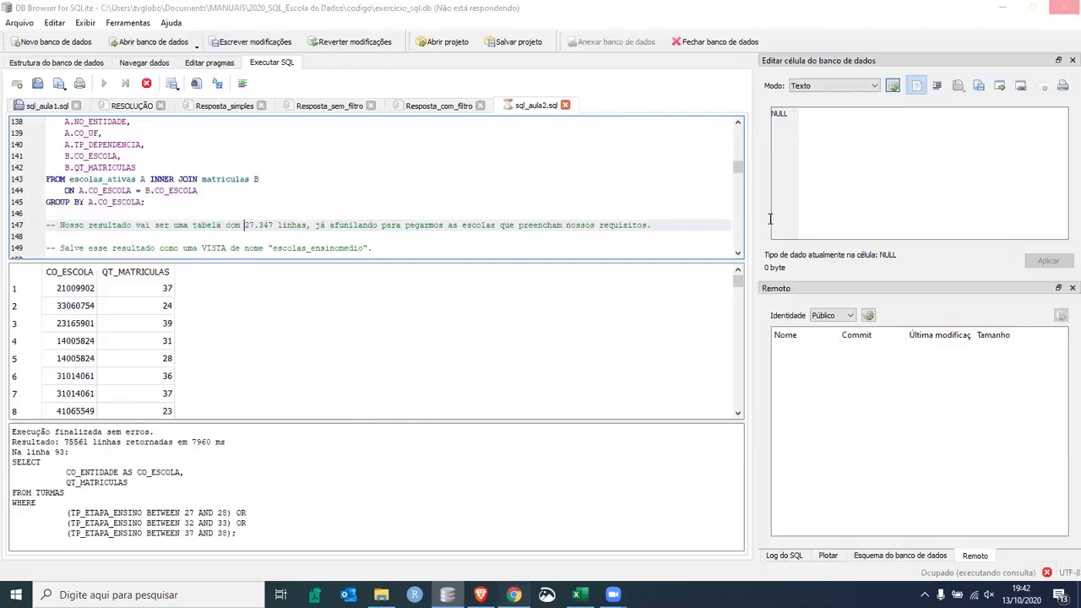
pyautogui.hotkey('alt', 'Tab')
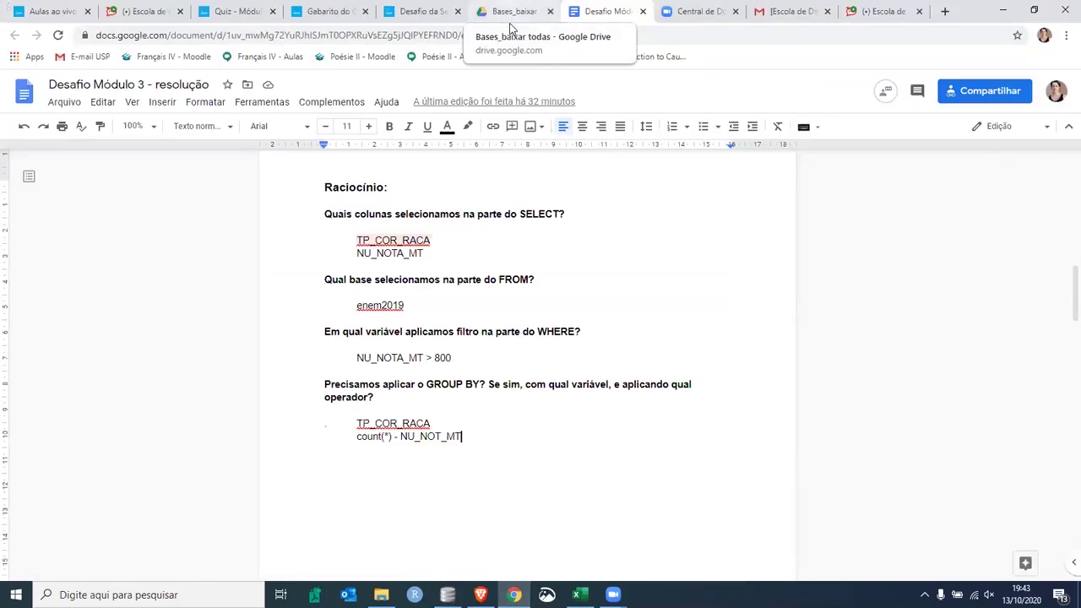
pyautogui.hotkey('alt', 'Tab')
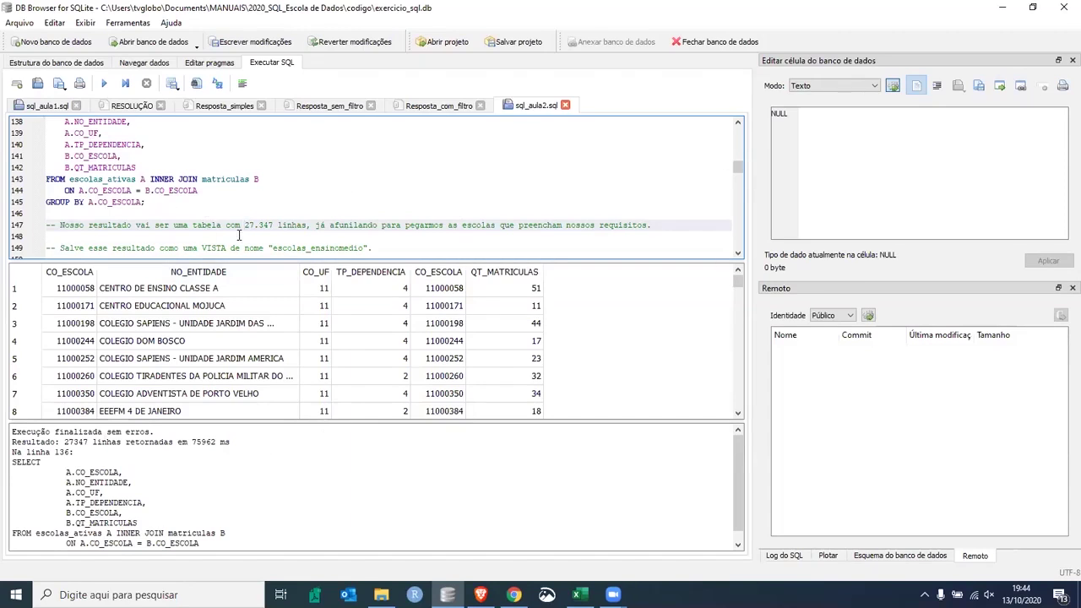
pyautogui.moveTo(244, 225); pyautogui.dragTo(273, 225)
pyautogui.moveTo(63, 442); pyautogui.dragTo(88, 442)
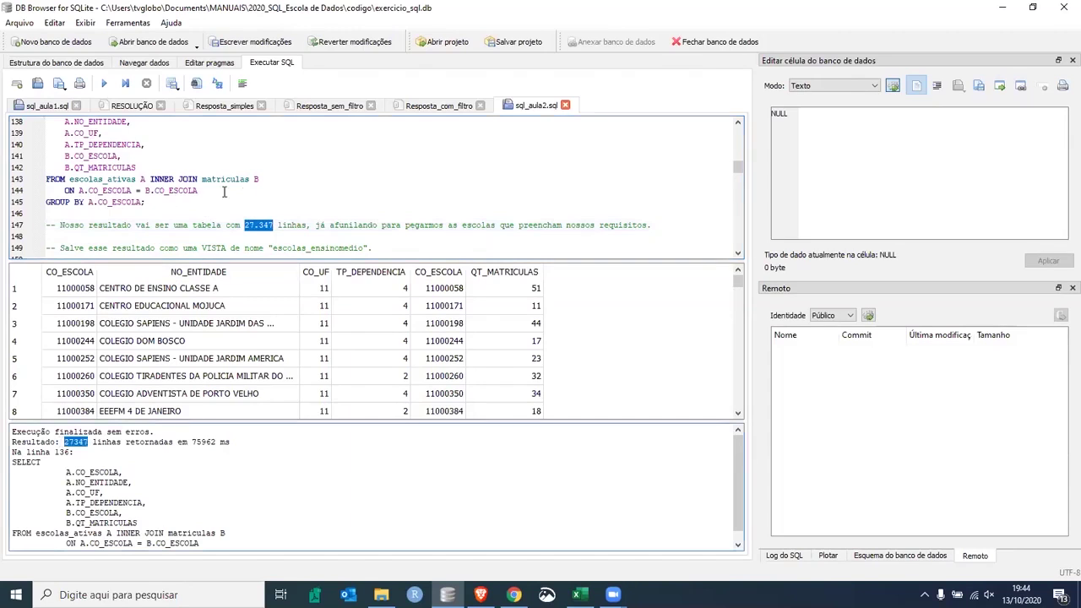
# Save the INNER JOIN result as a view named escolas_ensinomedio, copying the name from the script comment
pyautogui.moveTo(272, 247); pyautogui.dragTo(363, 247)
pyautogui.hotkey('ctrl', 'c')
pyautogui.click(329, 165)
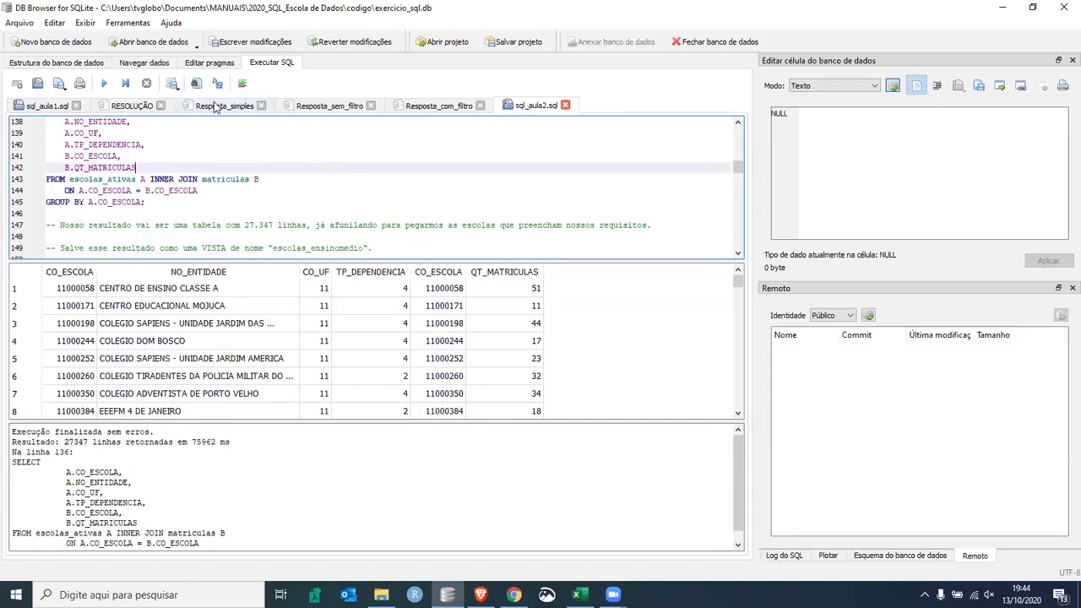
pyautogui.click(173, 83)
pyautogui.click(239, 116)
pyautogui.hotkey('ctrl', 'v')
pyautogui.click(505, 314)
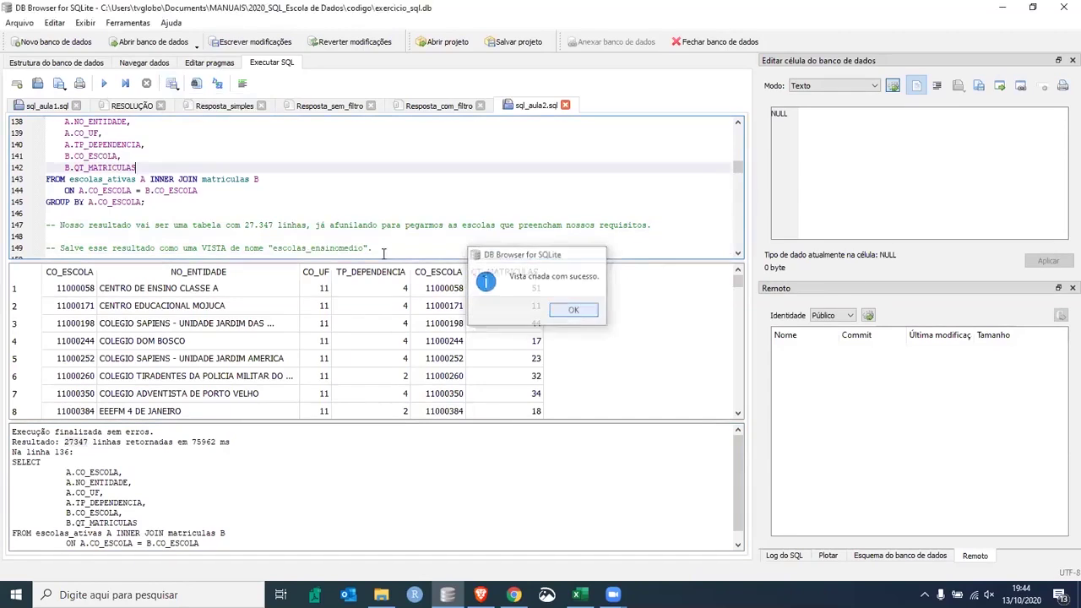
pyautogui.click(575, 312)
# Skim the COMPOSIÇÃO DO JOIN notes on the SELECT level, the FROM level and the joining key
pyautogui.click(365, 237)
pyautogui.scroll(-2, 386, 222)
pyautogui.scroll(-2, 386, 222)
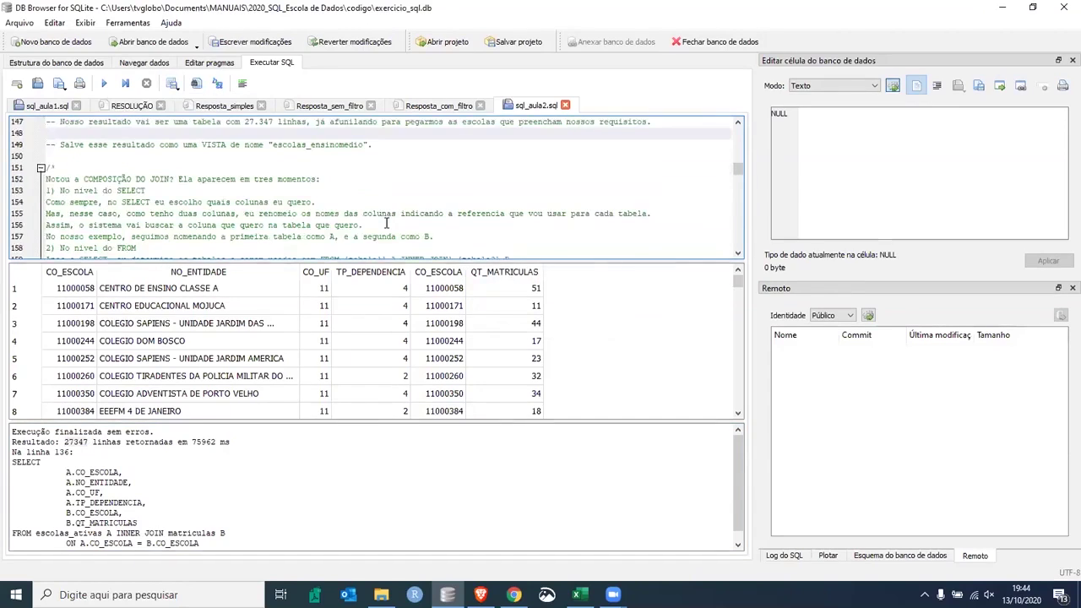
pyautogui.scroll(-2, 355, 199)
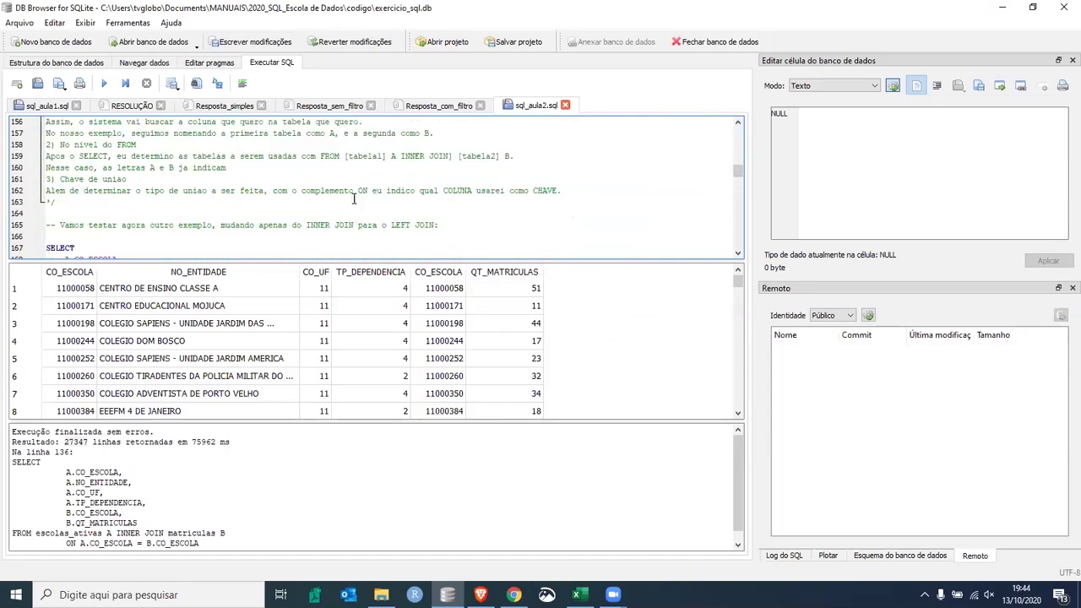
# Review the LEFT JOIN example query on escolas_ativas and matriculas together with the comments on its expected result and usefulness
pyautogui.scroll(-4, 355, 196)
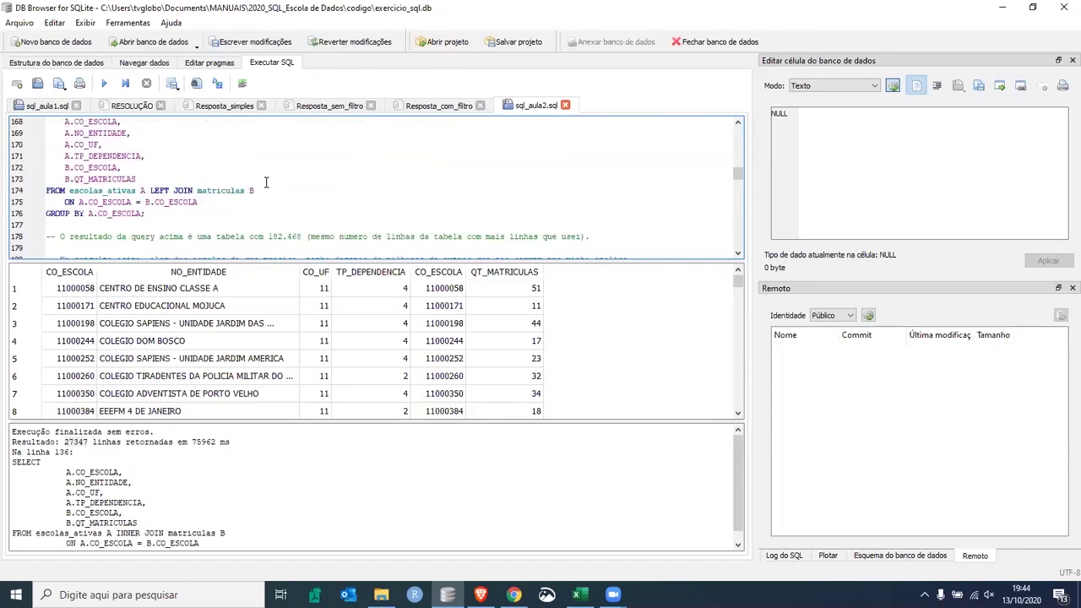
pyautogui.scroll(1, 310, 188)
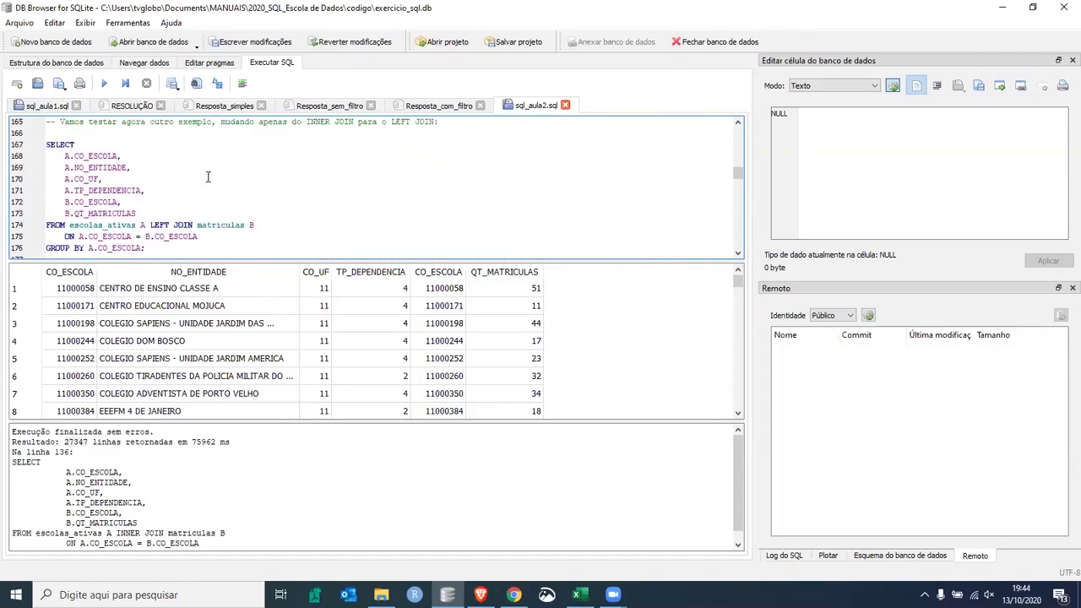
pyautogui.click(229, 133)
pyautogui.scroll(-1, 229, 135)
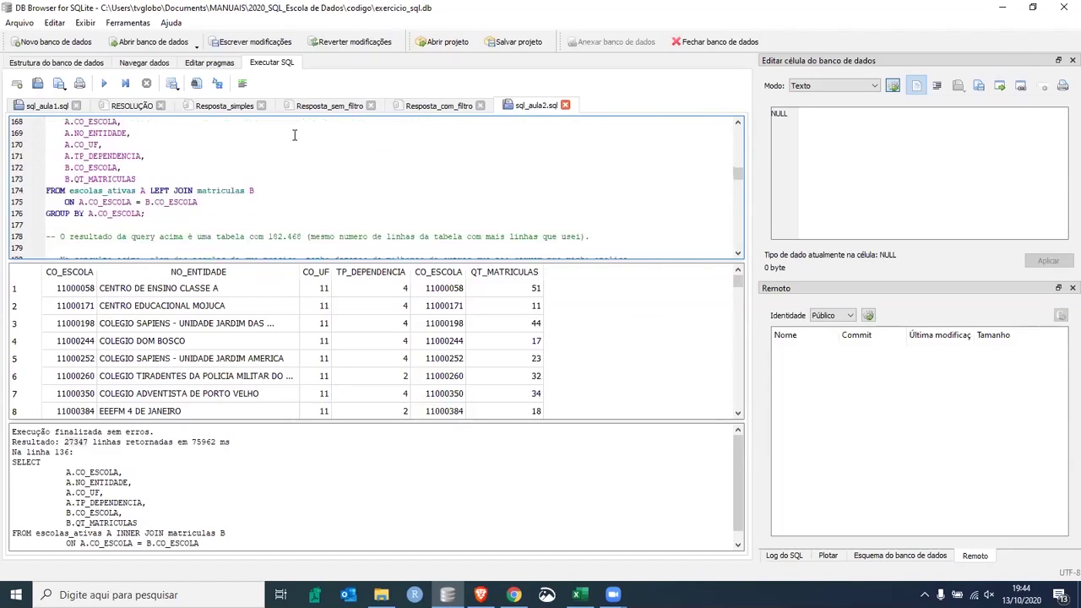
pyautogui.scroll(2, 228, 143)
pyautogui.scroll(-2, 253, 160)
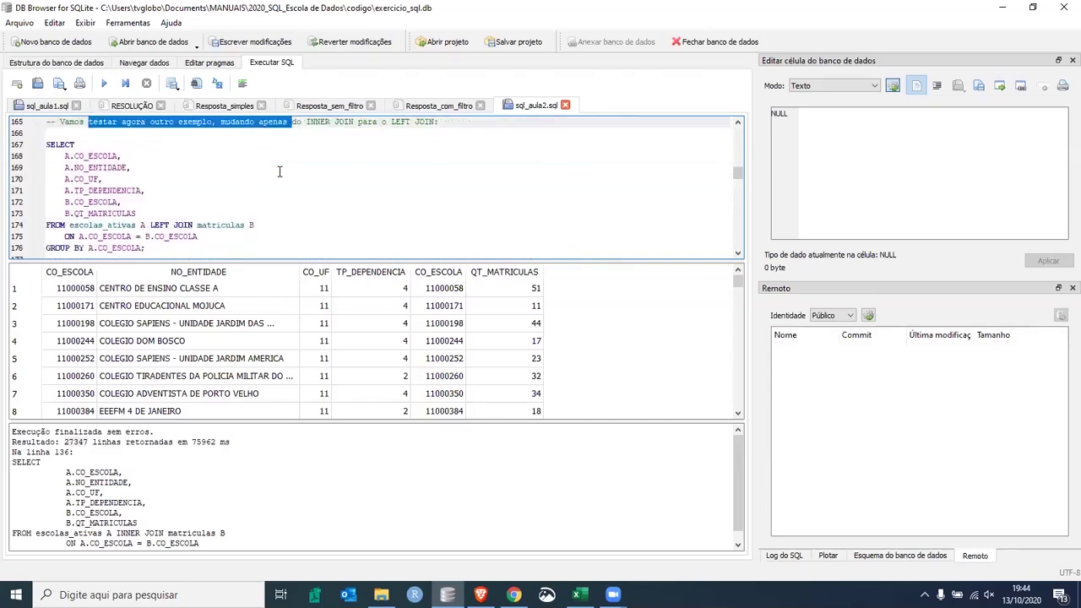
pyautogui.scroll(-1, 280, 171)
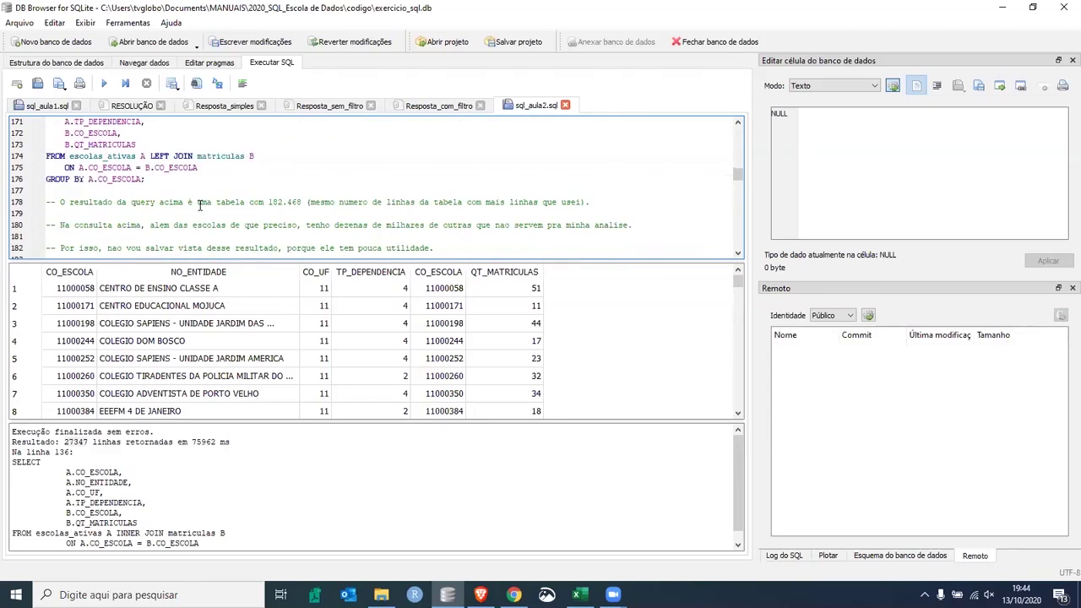
pyautogui.scroll(3, 340, 206)
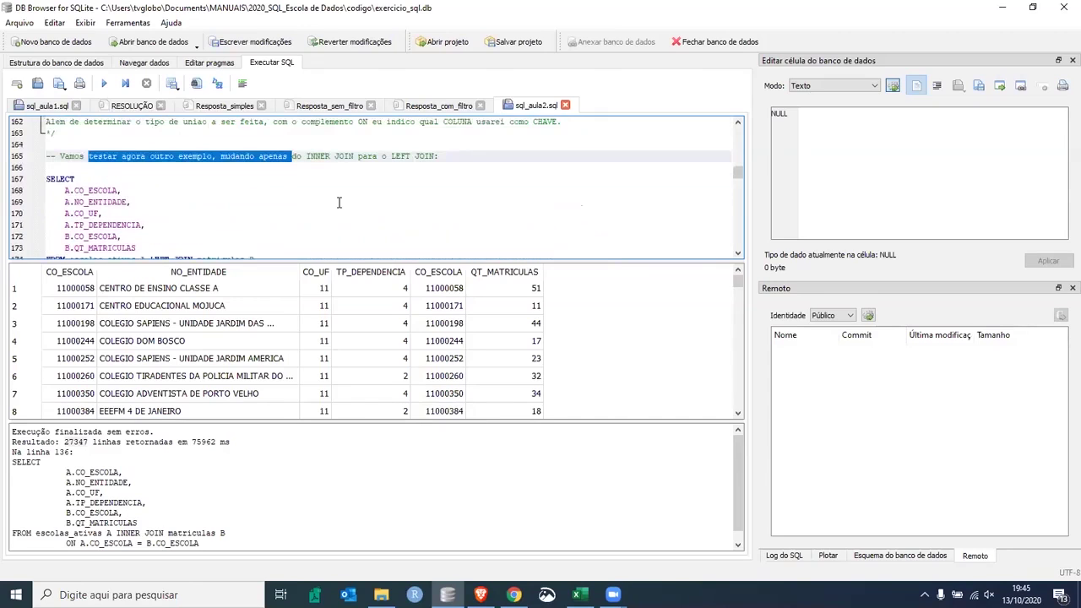
pyautogui.scroll(1, 335, 178)
pyautogui.scroll(-2, 335, 178)
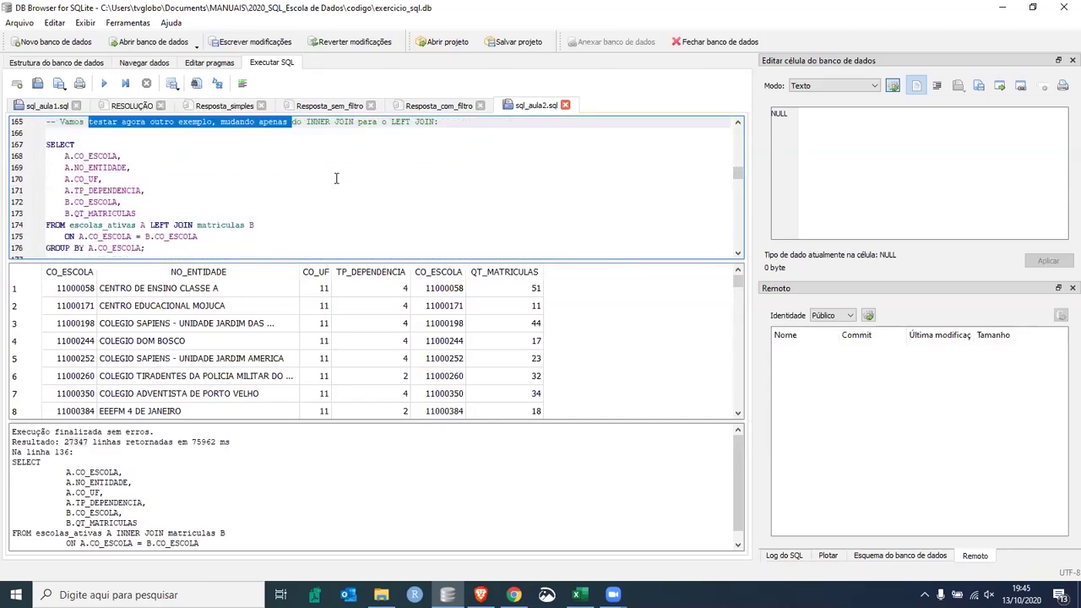
pyautogui.scroll(-1, 336, 179)
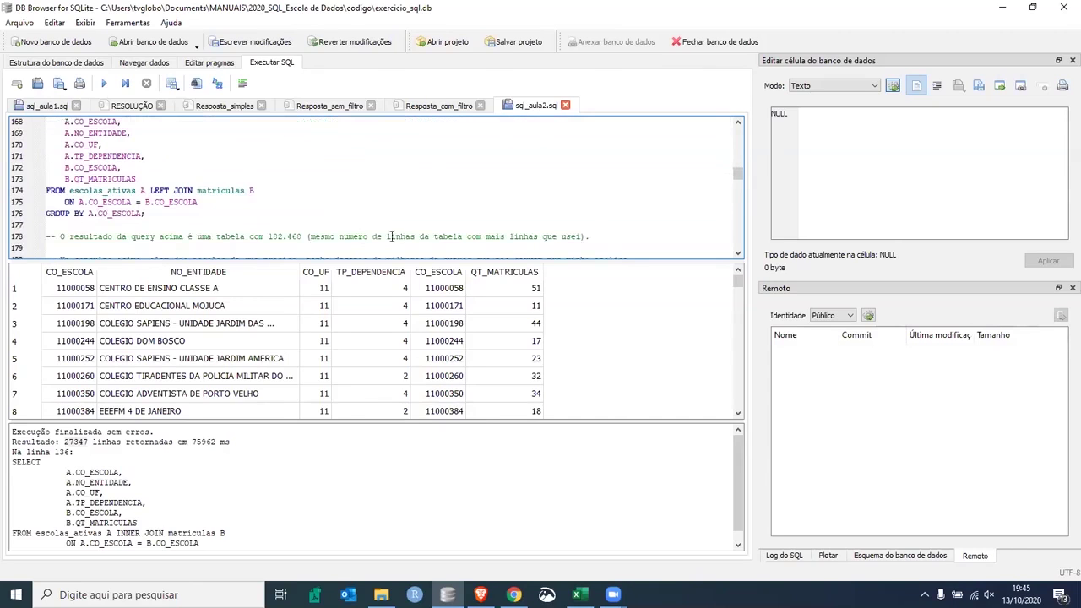
# Examine the INNER JOIN result's row count and browse its school rows, checking the NO_ENTIDADE, CO_UF and QT_MATRICULAS values
pyautogui.doubleClick(75, 442)
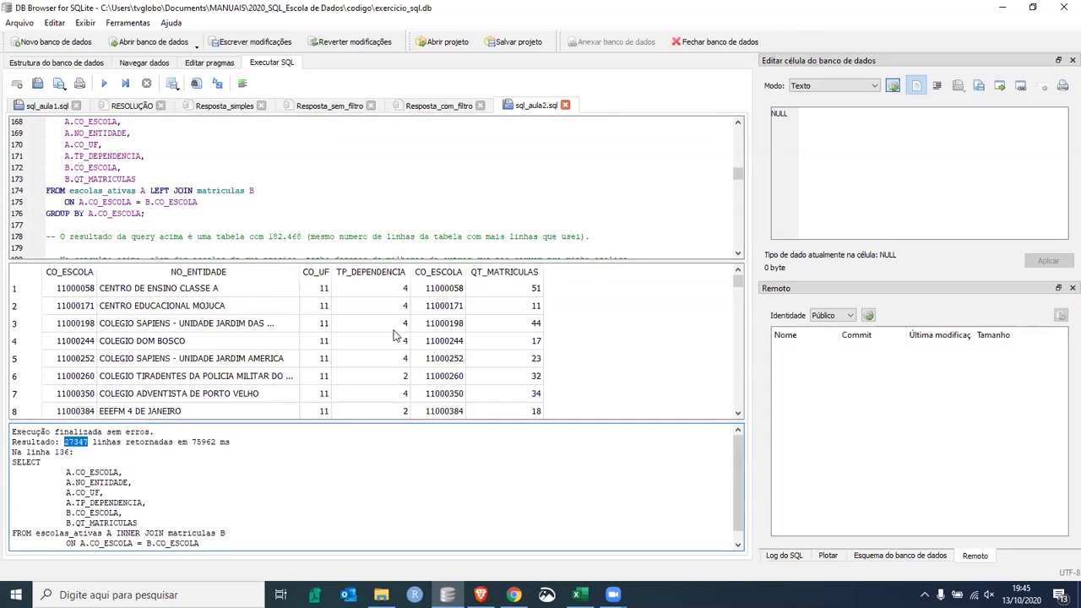
pyautogui.click(525, 291)
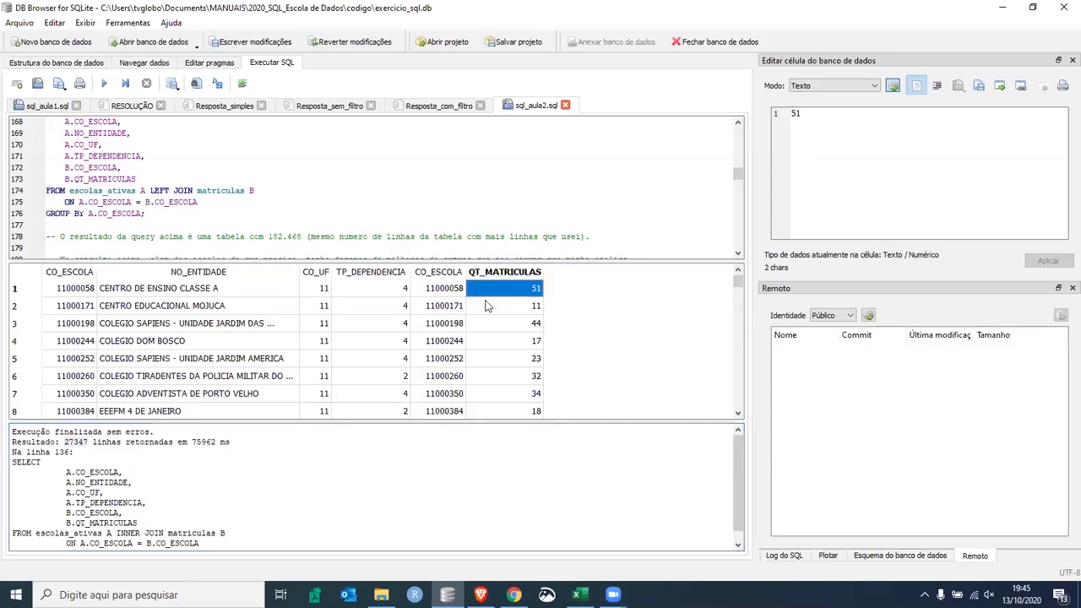
pyautogui.click(217, 288)
pyautogui.keyDown('shift'); pyautogui.click(509, 306); pyautogui.keyUp('shift')
pyautogui.scroll(-1, 516, 325)
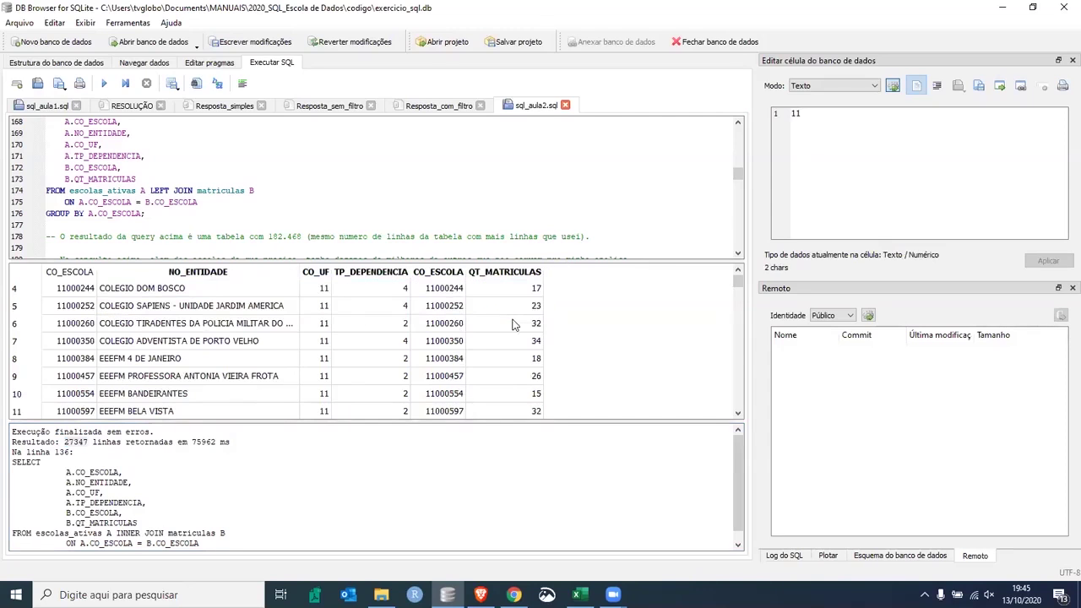
pyautogui.click(525, 290)
pyautogui.scroll(-11, 521, 338)
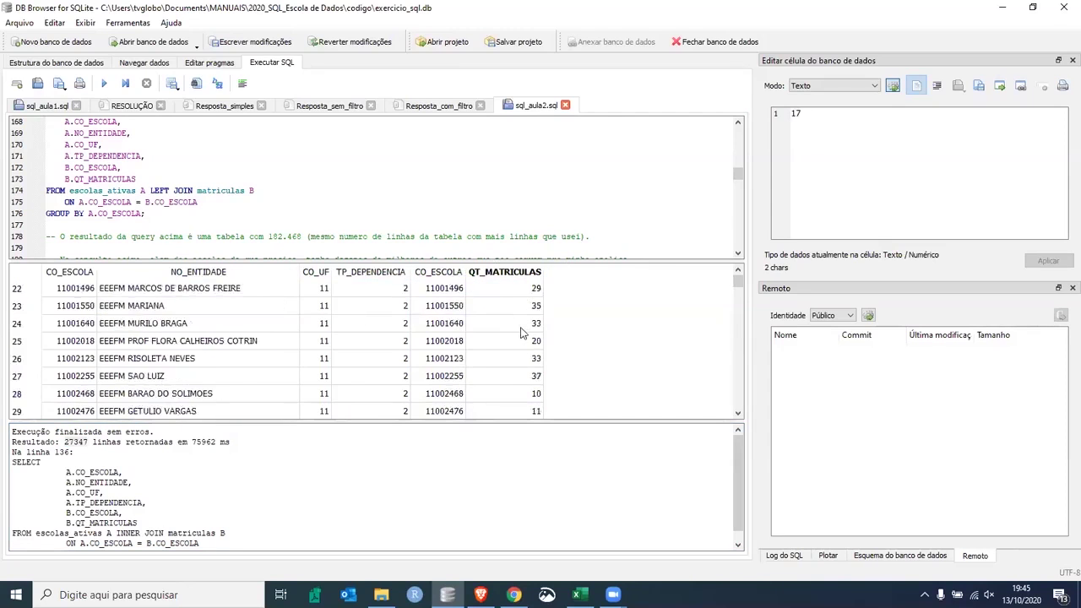
pyautogui.scroll(-20, 520, 342)
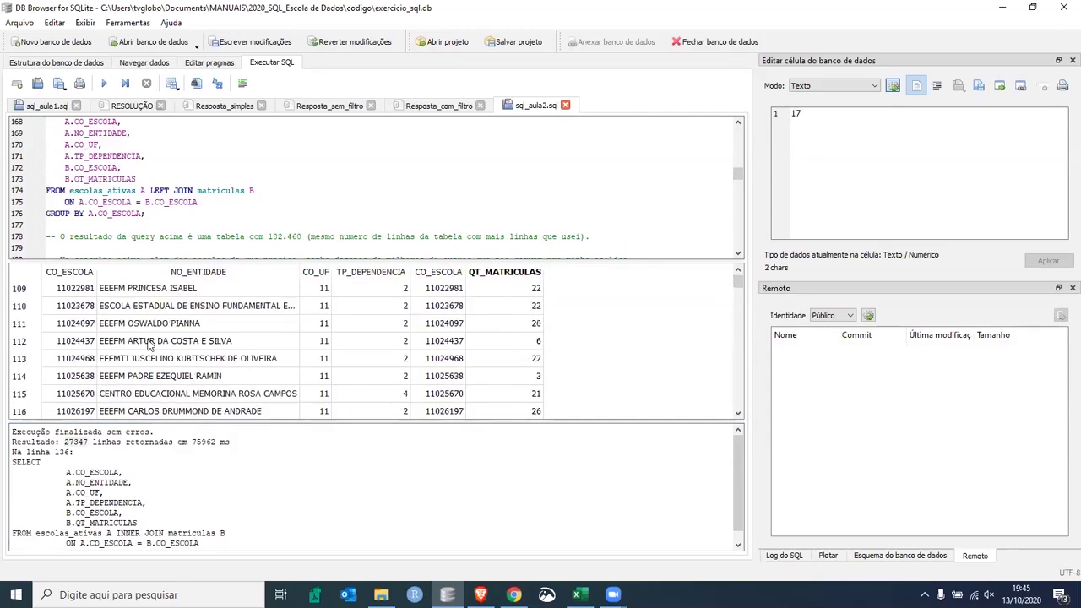
pyautogui.moveTo(130, 342); pyautogui.dragTo(316, 342)
pyautogui.moveTo(389, 345); pyautogui.dragTo(507, 342)
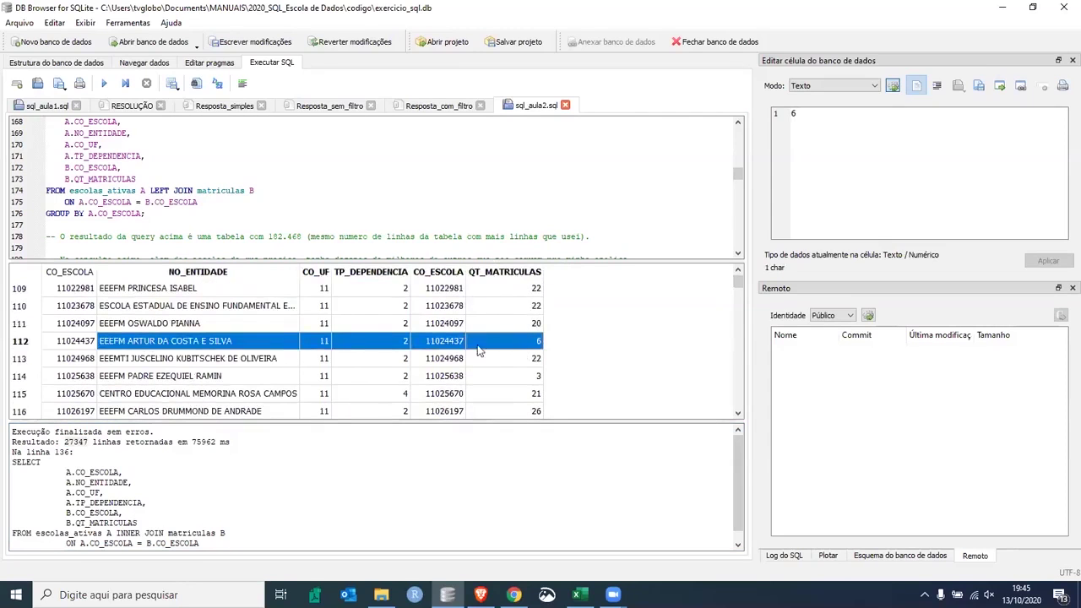
pyautogui.click(324, 340)
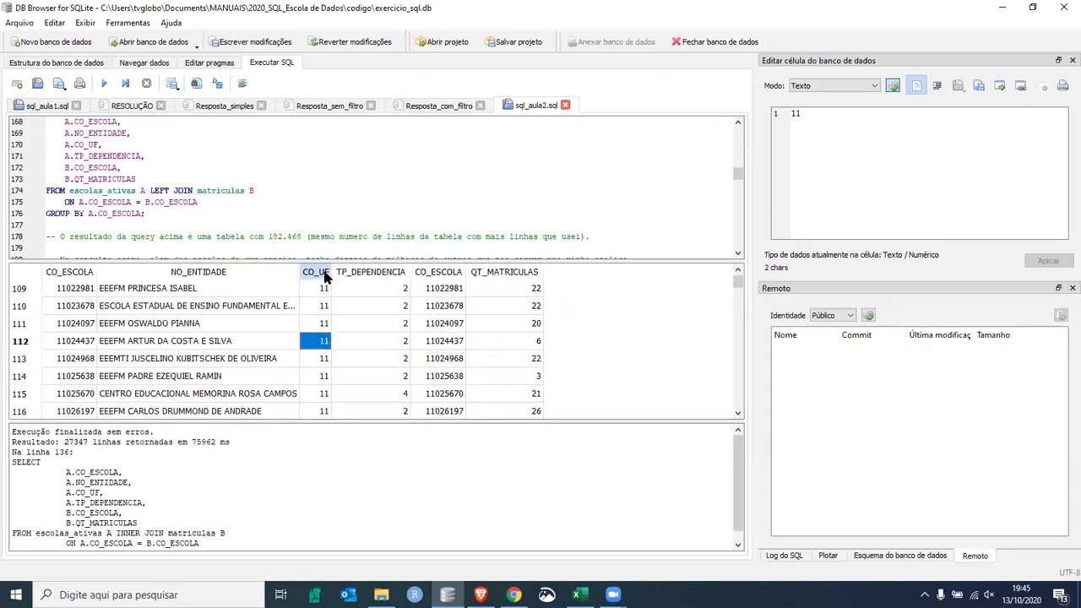
# Review the CO_UF codes in the join result and the script comments closing the LEFT JOIN example
pyautogui.click(318, 394)
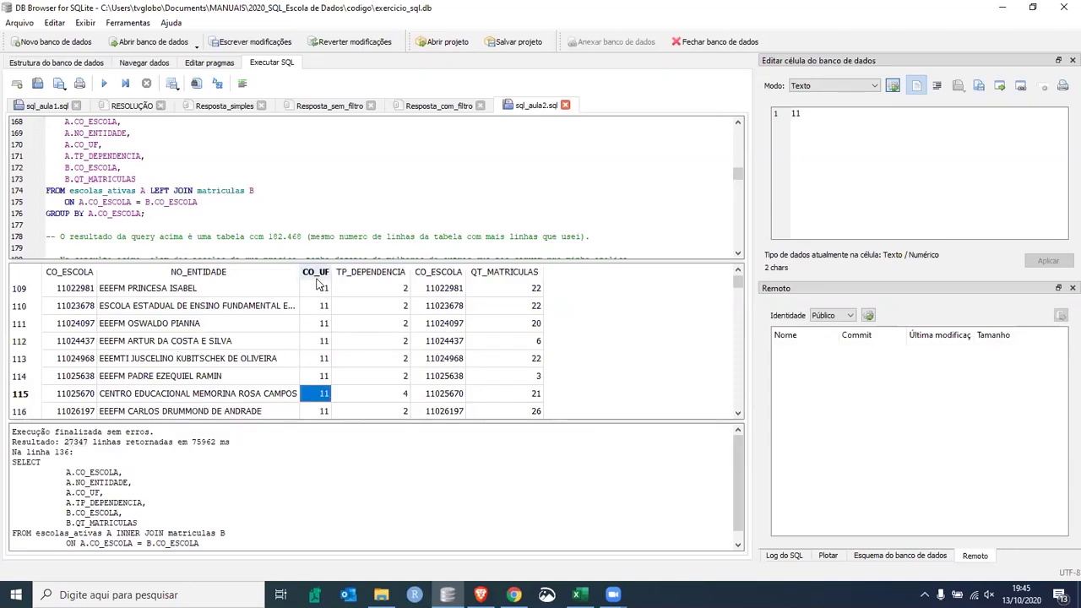
pyautogui.click(278, 226)
pyautogui.scroll(-1, 313, 245)
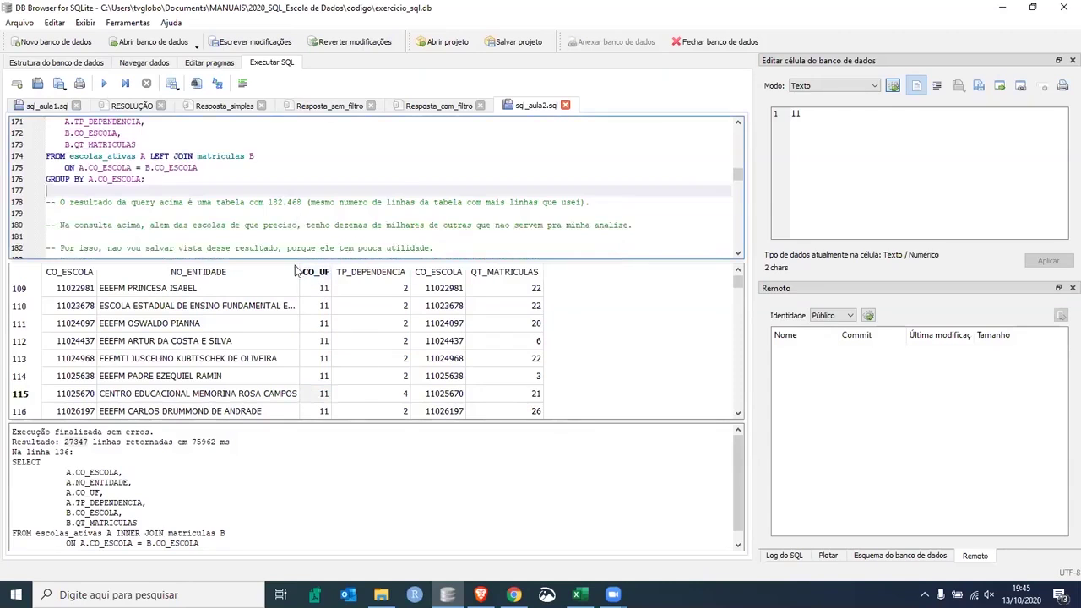
pyautogui.scroll(-1, 278, 228)
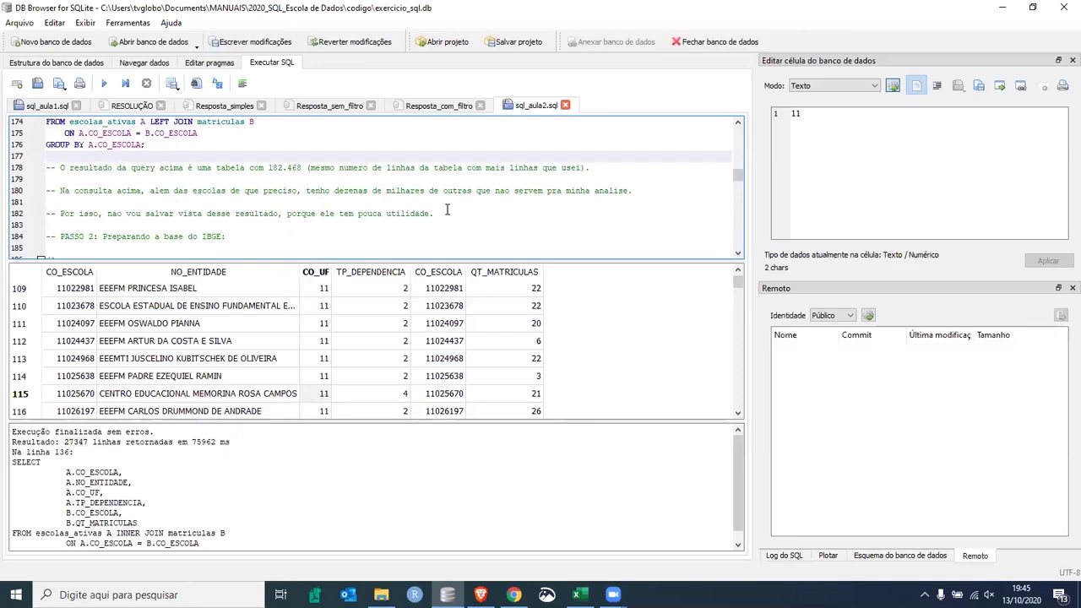
pyautogui.click(230, 236)
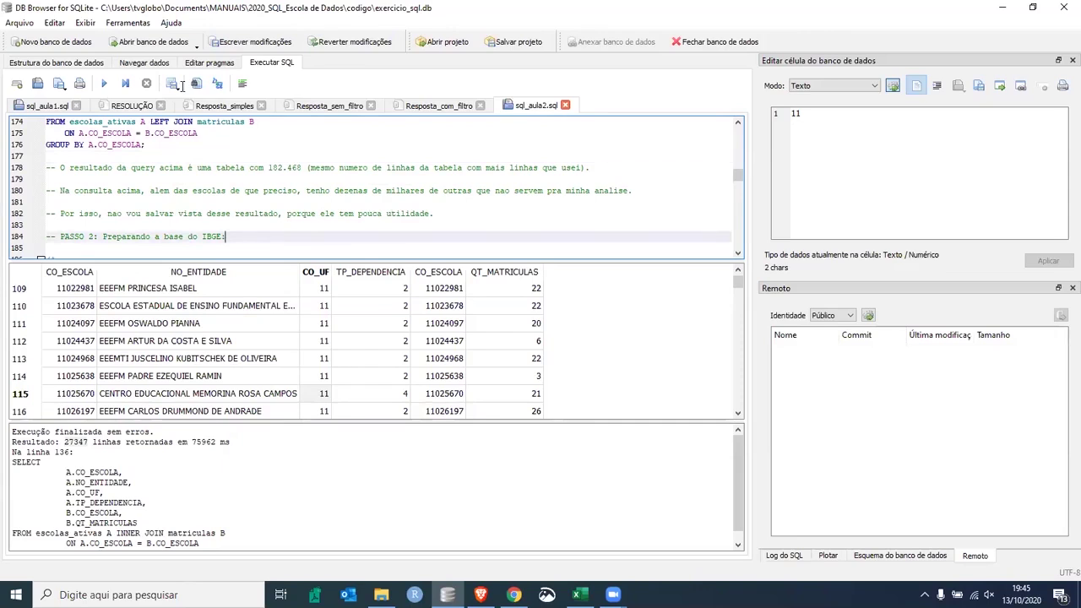
# Check the database structure for the escolas_ensinomedio view and read the PASSO 2 notes and query on IBGE_ESTADOS
pyautogui.click(56, 62)
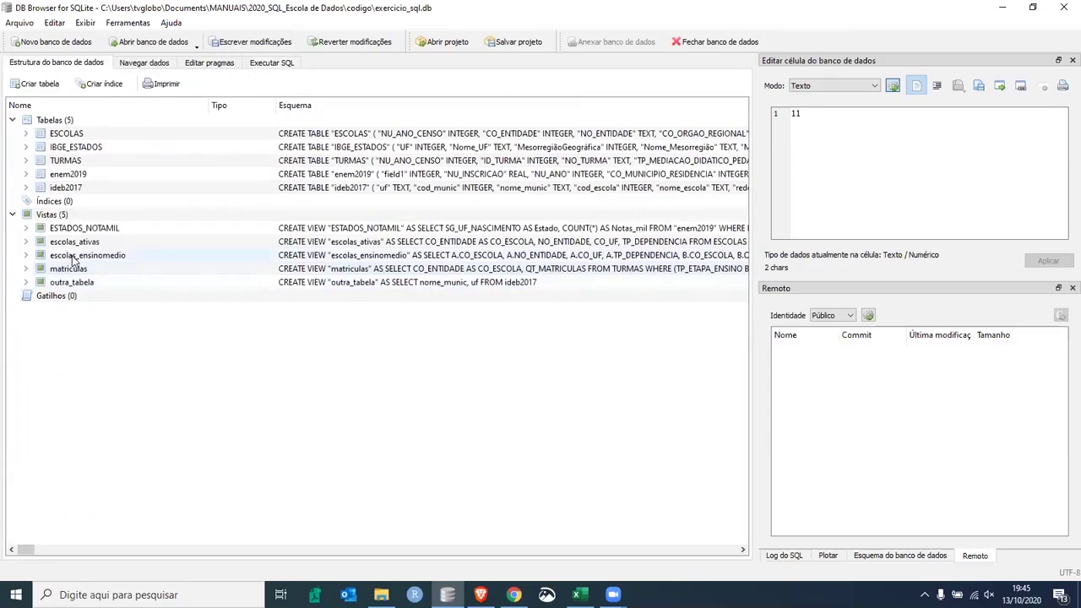
pyautogui.click(261, 63)
pyautogui.click(206, 228)
pyautogui.scroll(-3, 206, 228)
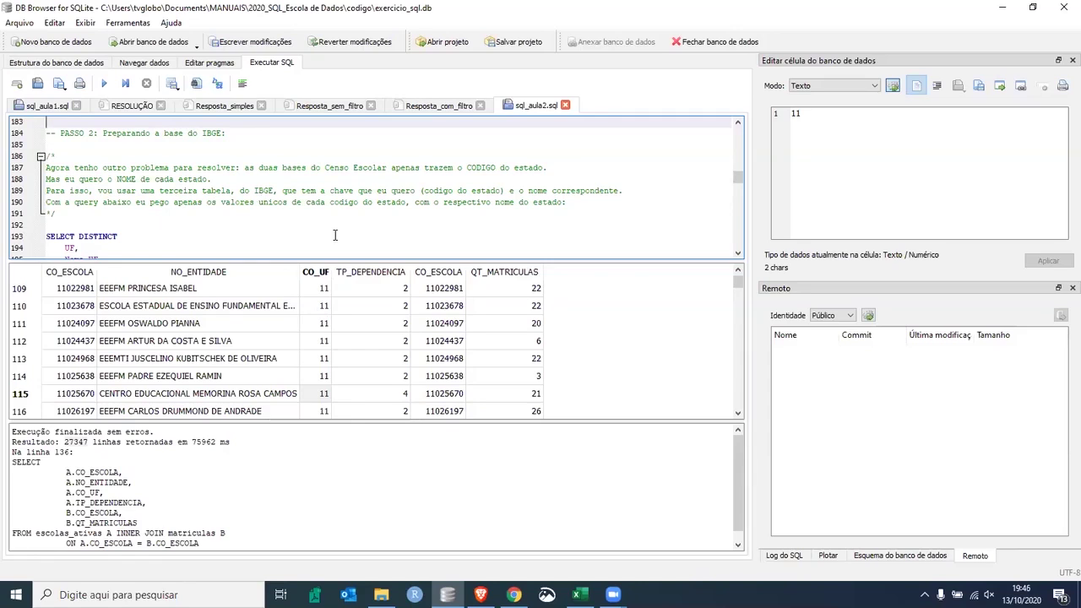
pyautogui.click(178, 212)
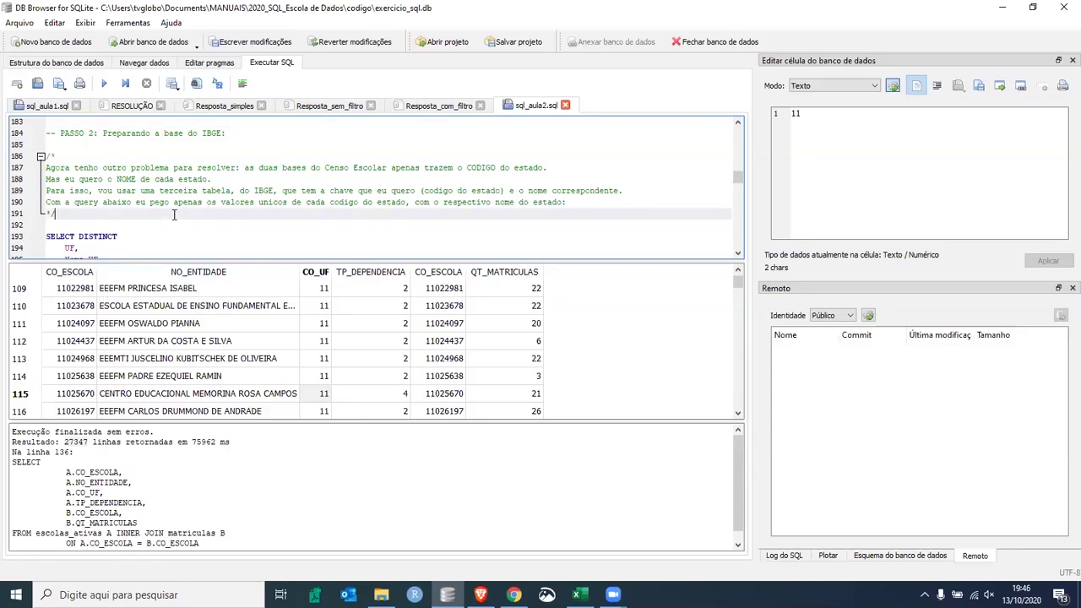
pyautogui.scroll(-1, 177, 212)
pyautogui.moveTo(47, 202); pyautogui.dragTo(56, 202)
pyautogui.moveTo(131, 230); pyautogui.dragTo(132, 236)
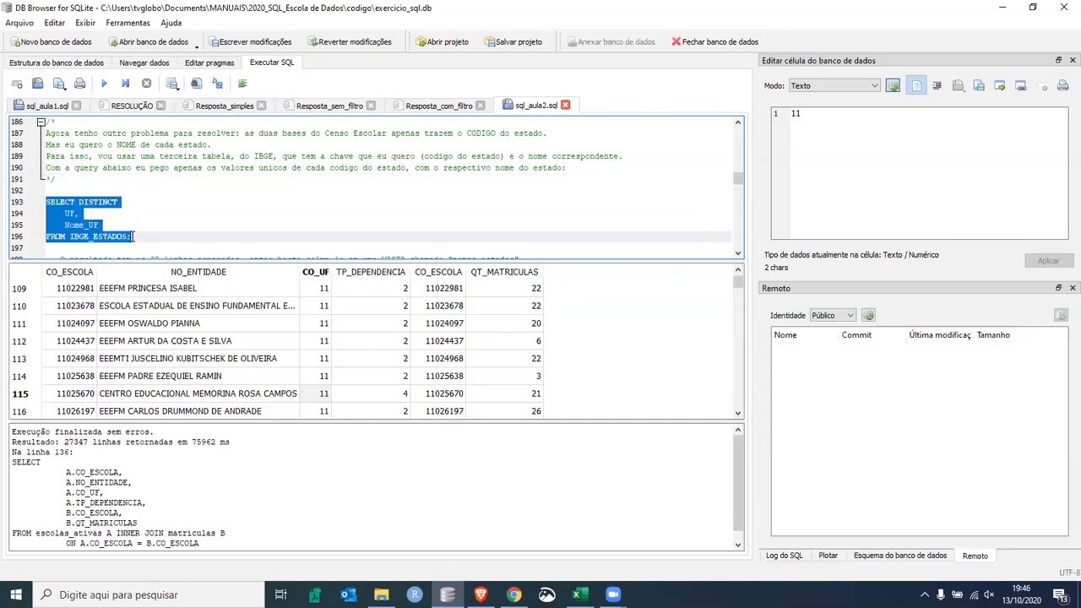
pyautogui.scroll(-1, 149, 200)
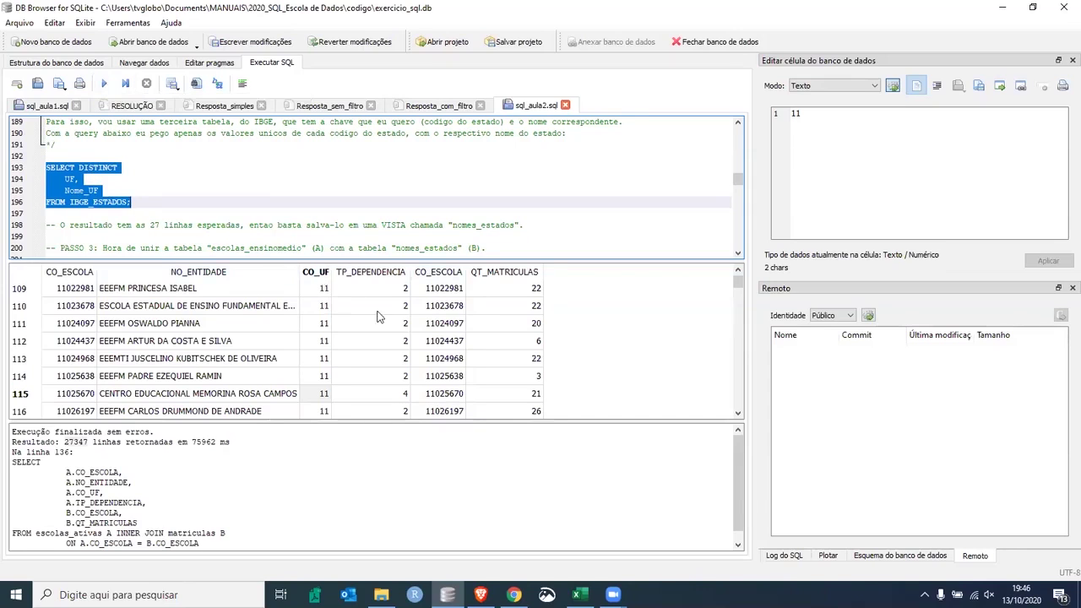
# Re-examine the LEFT JOIN query's selected columns, focusing on A.CO_ESCOLA and B.CO_ESCOLA and the ON condition that matches them
pyautogui.click(278, 188)
pyautogui.scroll(1, 278, 186)
pyautogui.scroll(7, 278, 185)
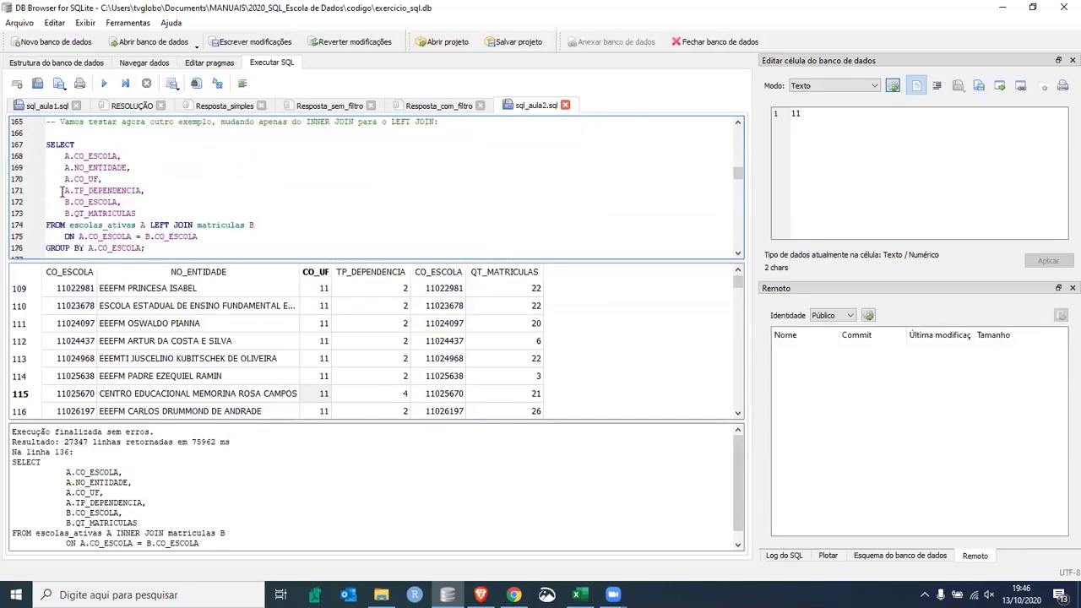
pyautogui.click(65, 155)
pyautogui.keyDown('shift'); pyautogui.click(123, 155); pyautogui.keyUp('shift')
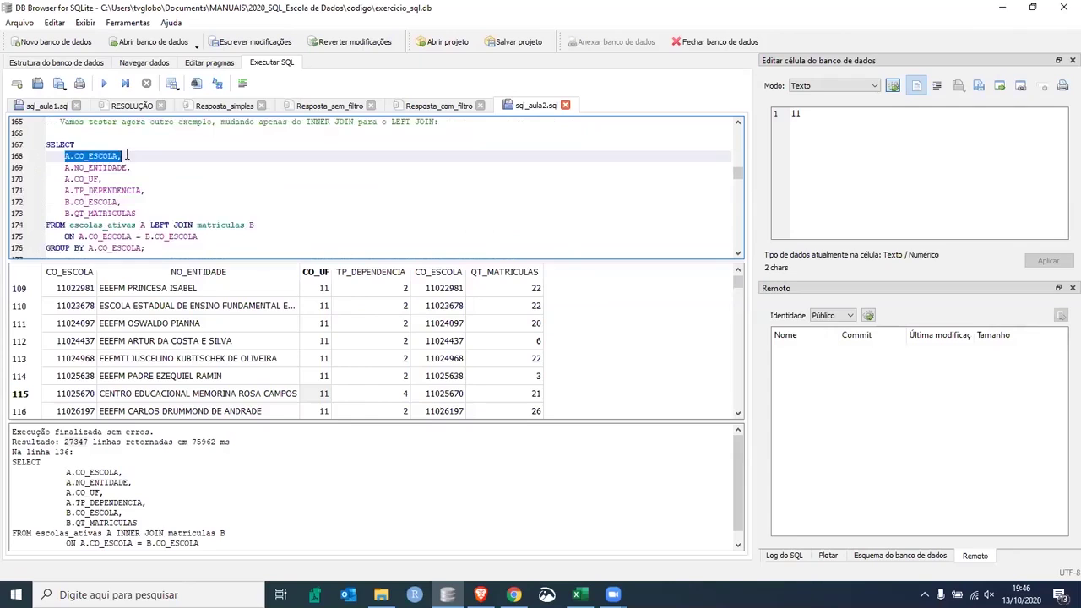
pyautogui.moveTo(65, 202); pyautogui.dragTo(134, 203)
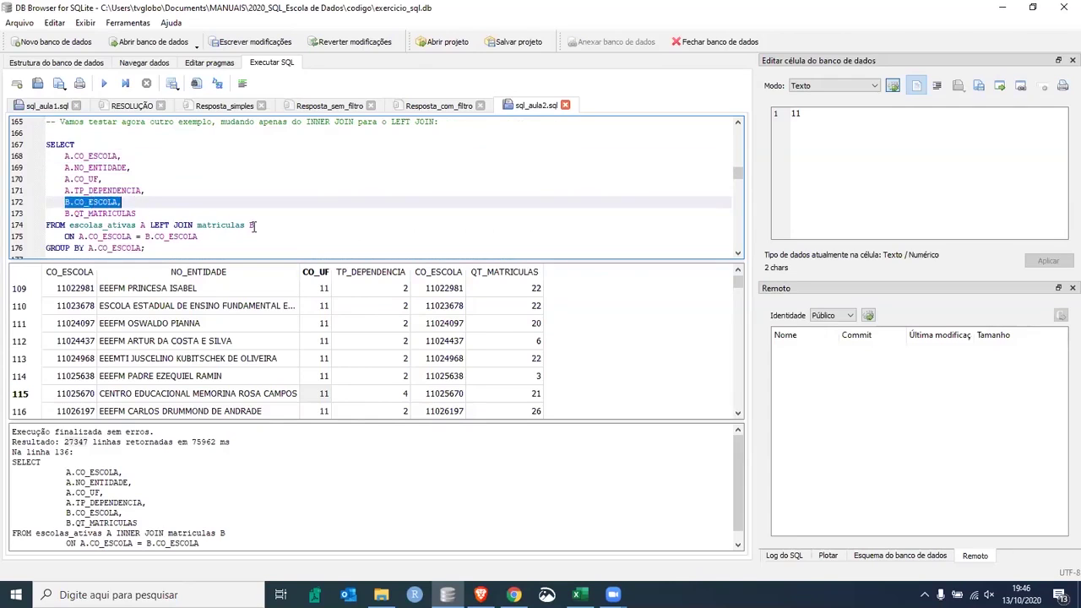
pyautogui.moveTo(65, 237); pyautogui.dragTo(201, 237)
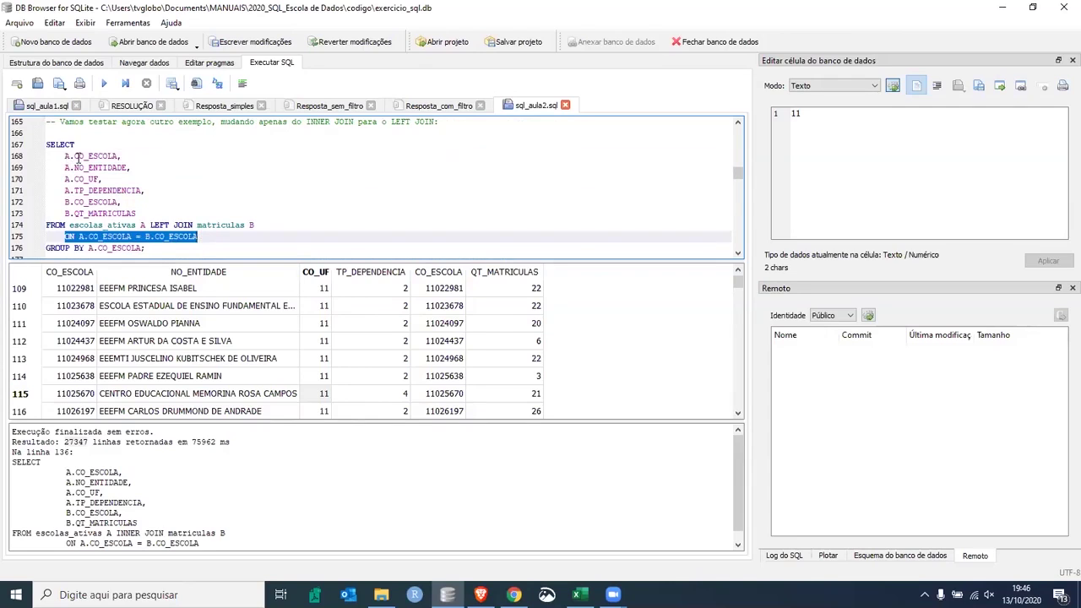
pyautogui.moveTo(65, 157); pyautogui.dragTo(122, 157)
pyautogui.moveTo(65, 202); pyautogui.dragTo(131, 204)
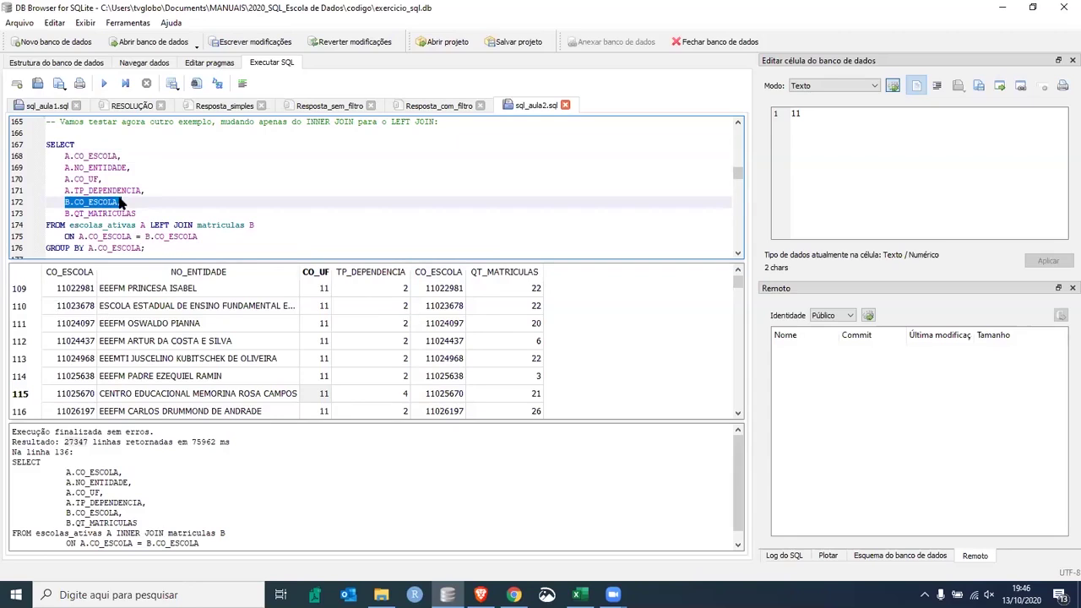
pyautogui.moveTo(145, 206); pyautogui.dragTo(35, 159)
pyautogui.moveTo(137, 214); pyautogui.dragTo(44, 158)
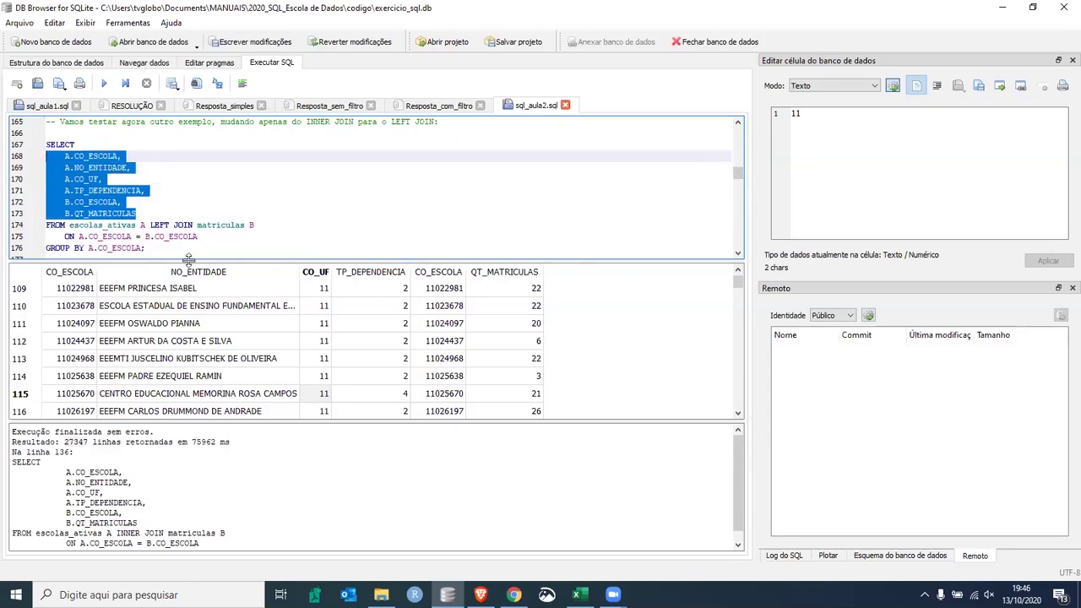
pyautogui.moveTo(201, 238); pyautogui.dragTo(61, 237)
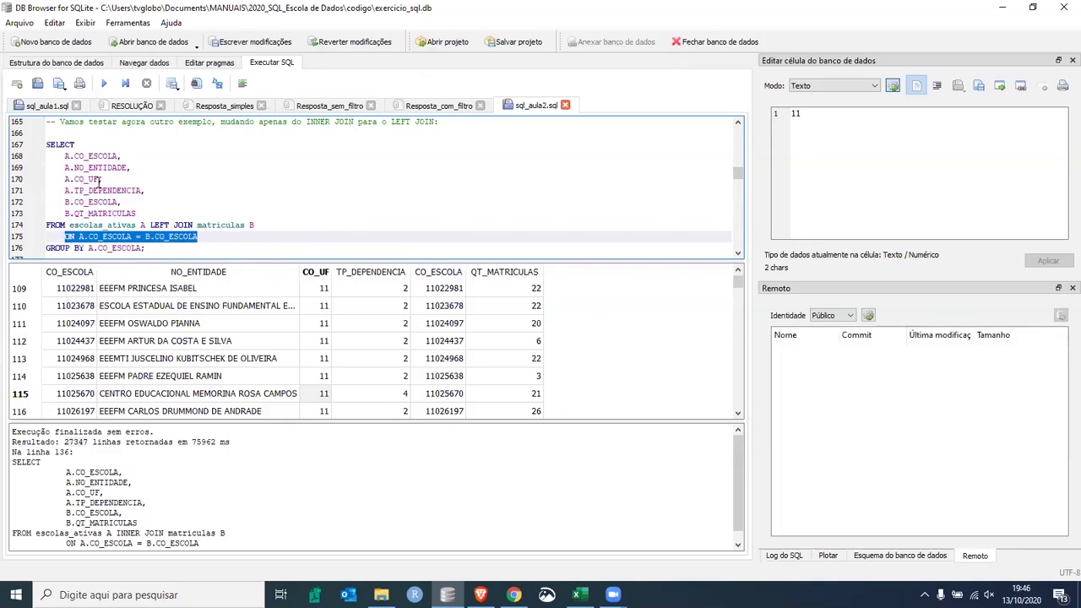
# Run only the SELECT DISTINCT query that takes UF and Nome_UF from IBGE_ESTADOS
pyautogui.click(246, 186)
pyautogui.scroll(-8, 246, 186)
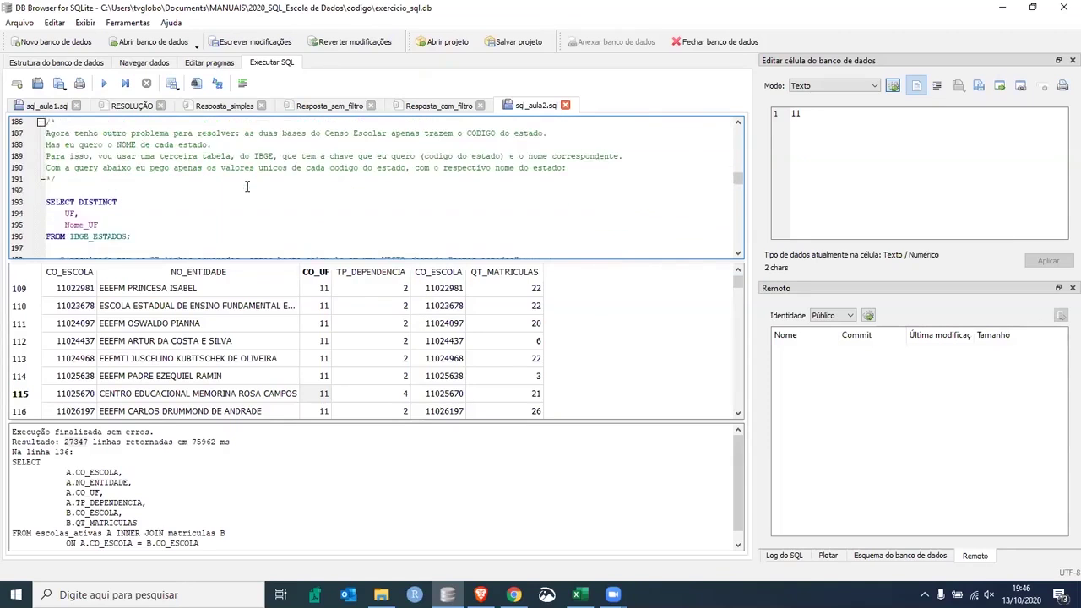
pyautogui.moveTo(135, 201); pyautogui.dragTo(45, 169)
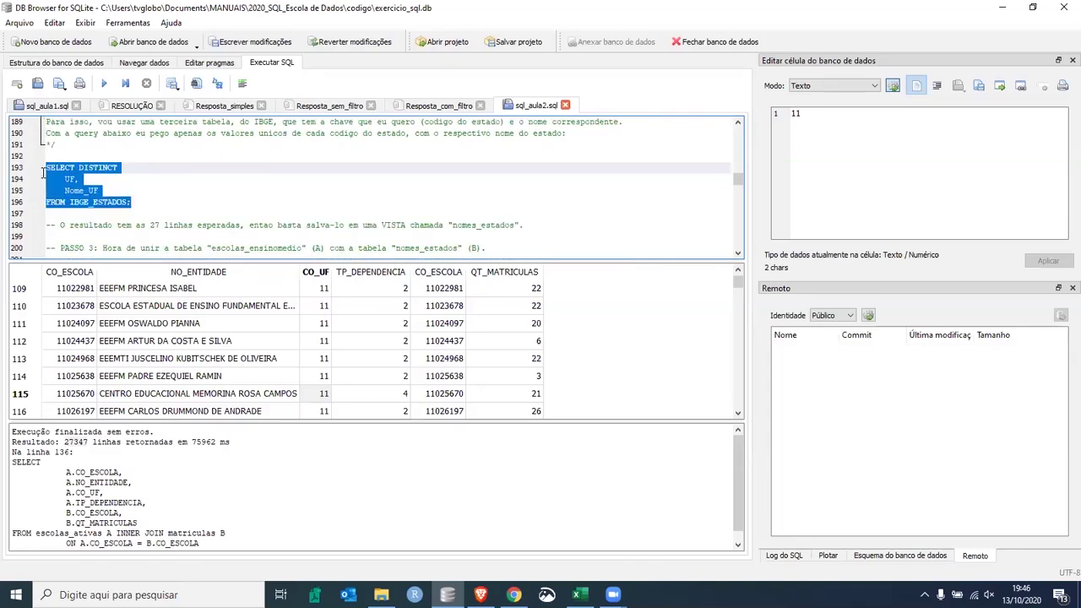
pyautogui.click(104, 85)
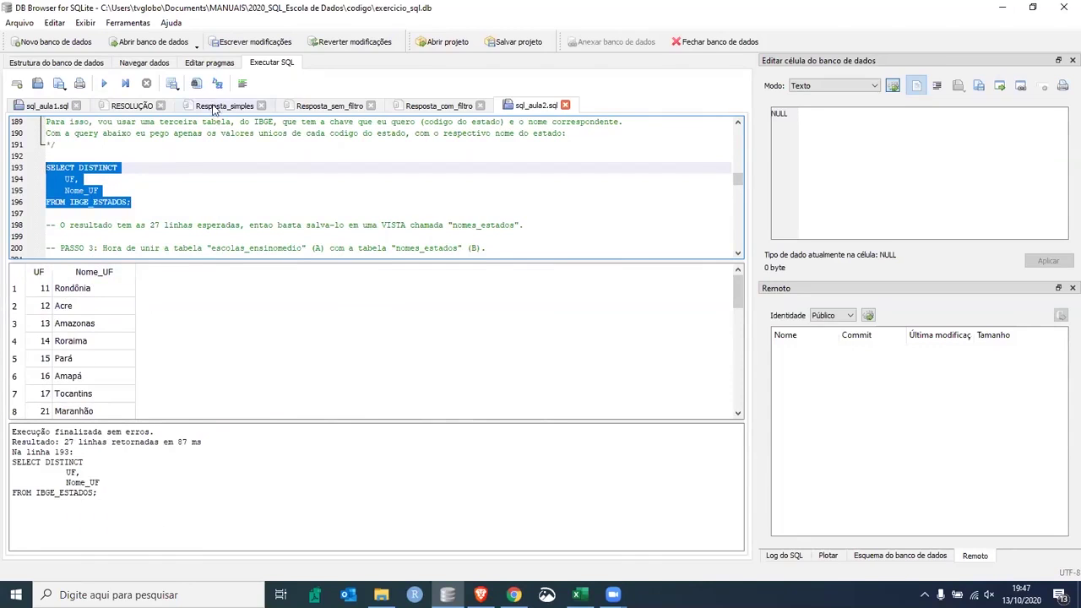
# Save the distinct state codes and names result as a view named nomes_estados
pyautogui.click(173, 83)
pyautogui.click(200, 119)
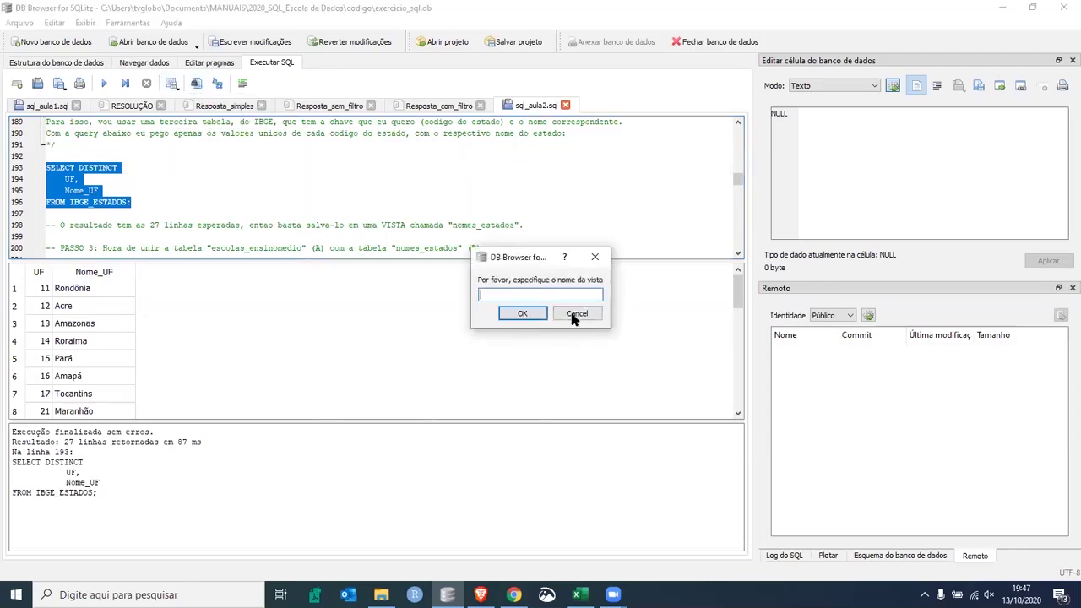
pyautogui.write('nomes_estad')
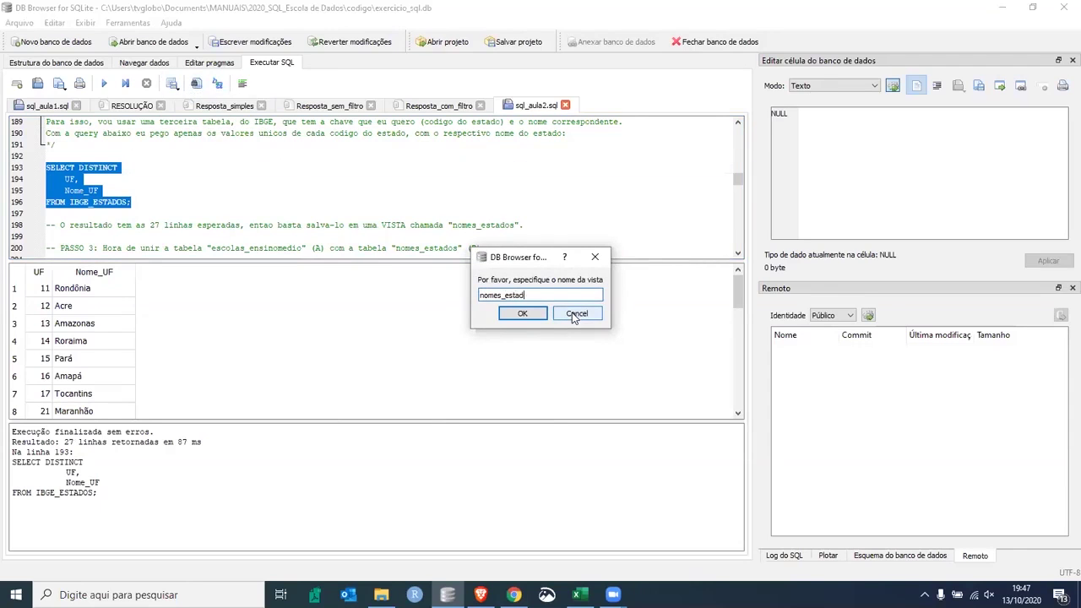
pyautogui.write('os')
pyautogui.click(521, 313)
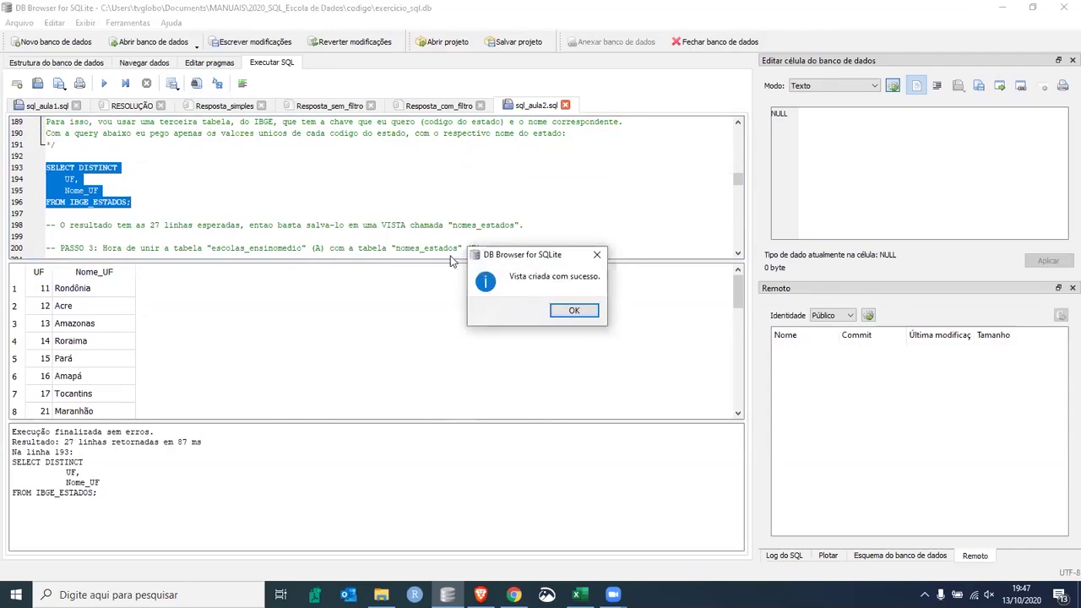
pyautogui.click(574, 310)
# Read the PASSO 3 notes and the INNER JOIN query combining escolas_ensinomedio with nomes_estados
pyautogui.click(508, 245)
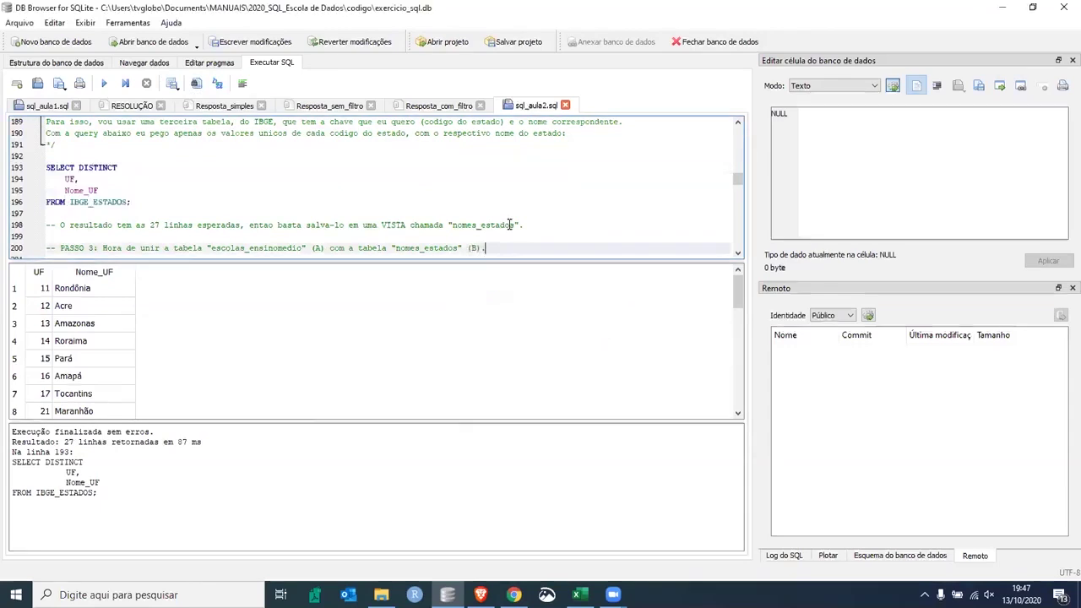
pyautogui.scroll(-1, 510, 223)
pyautogui.scroll(-1, 247, 216)
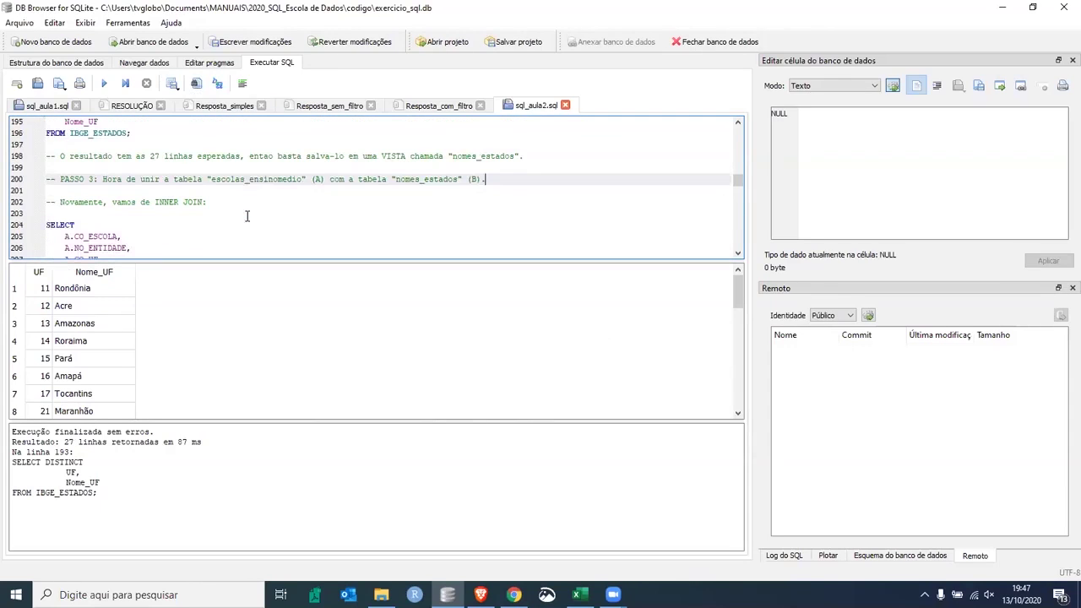
pyautogui.scroll(-1, 176, 207)
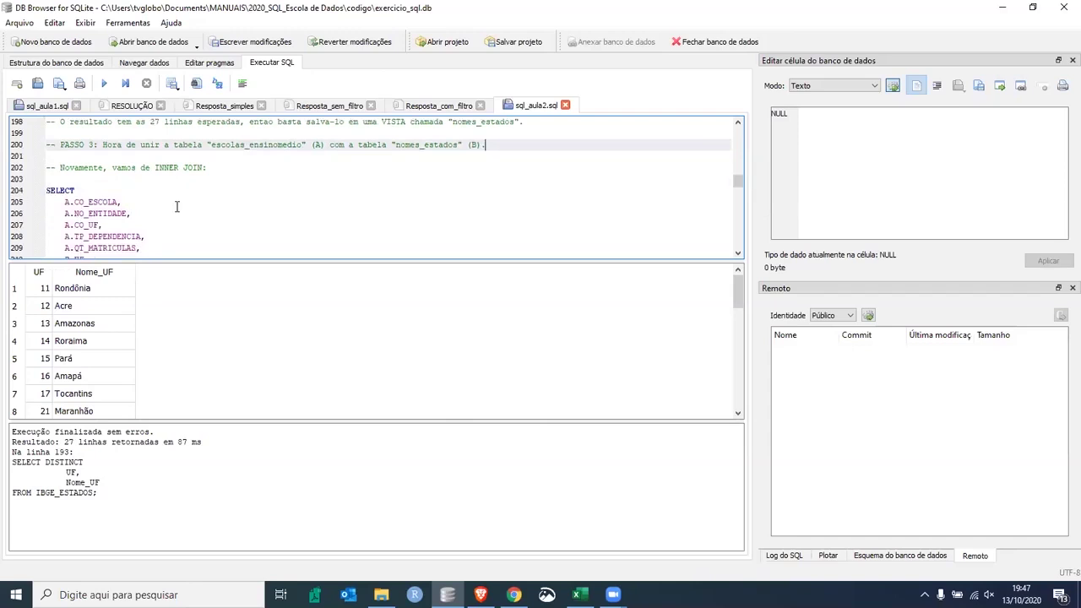
pyautogui.scroll(-1, 161, 205)
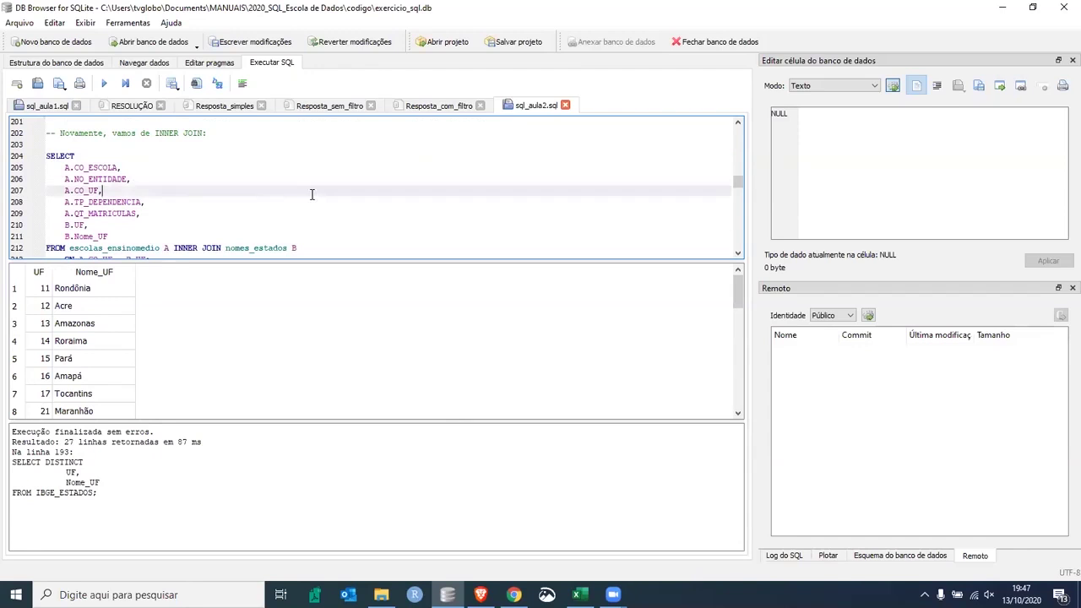
pyautogui.scroll(2, 321, 194)
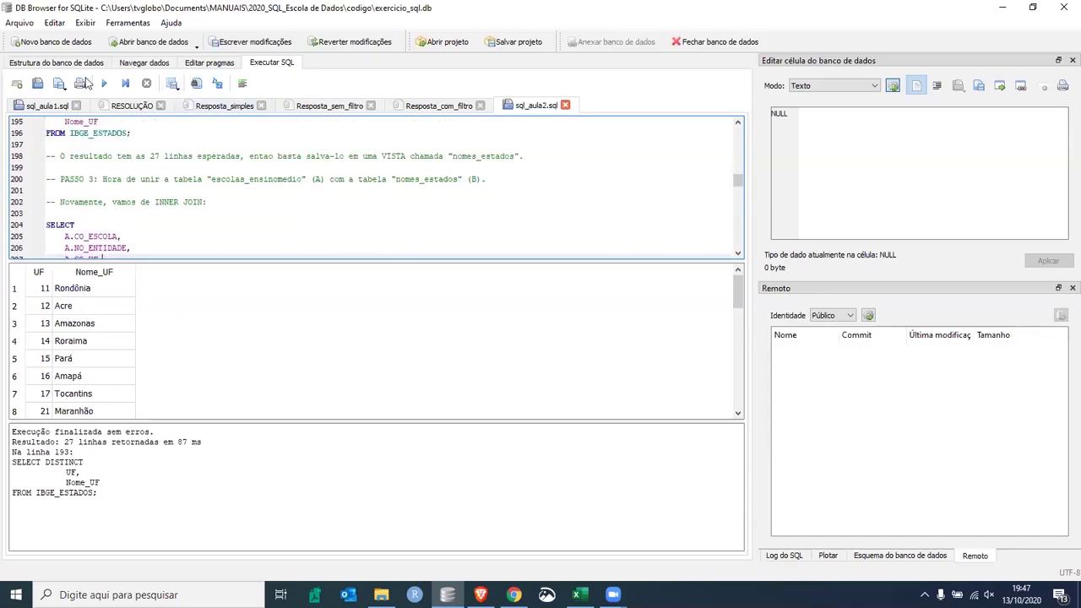
# Expand the escolas_ensinomedio and nomes_estados views in the database structure and compare their columns for a common key
pyautogui.click(50, 63)
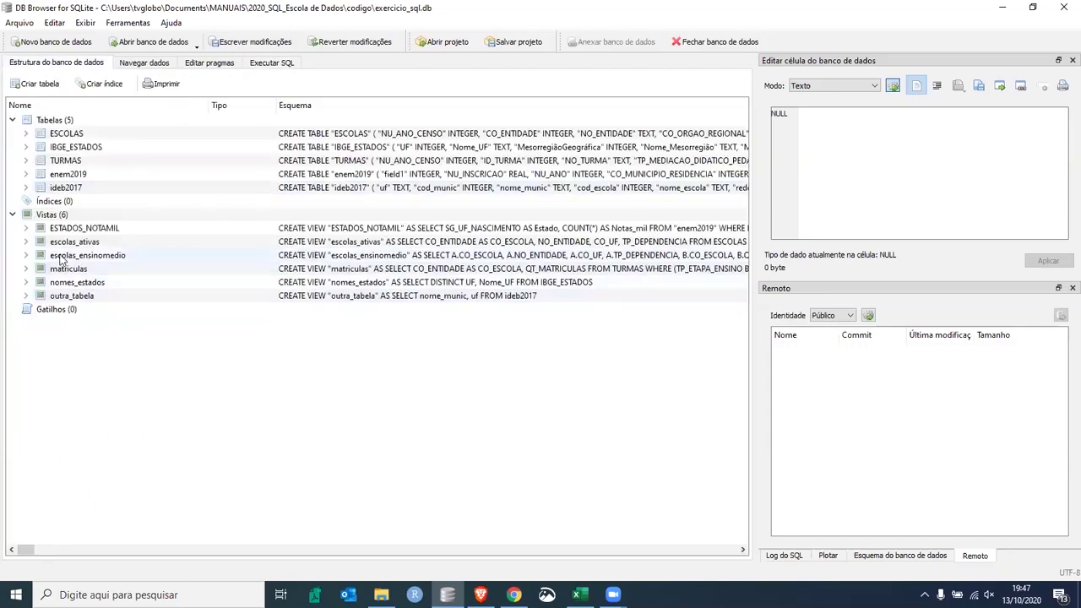
pyautogui.click(26, 255)
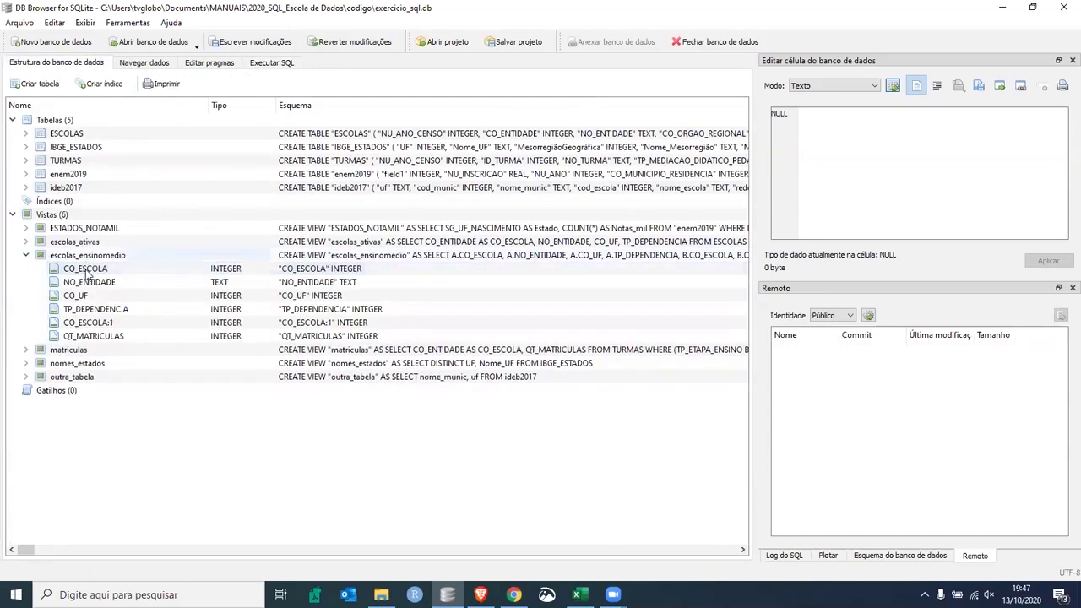
pyautogui.click(26, 363)
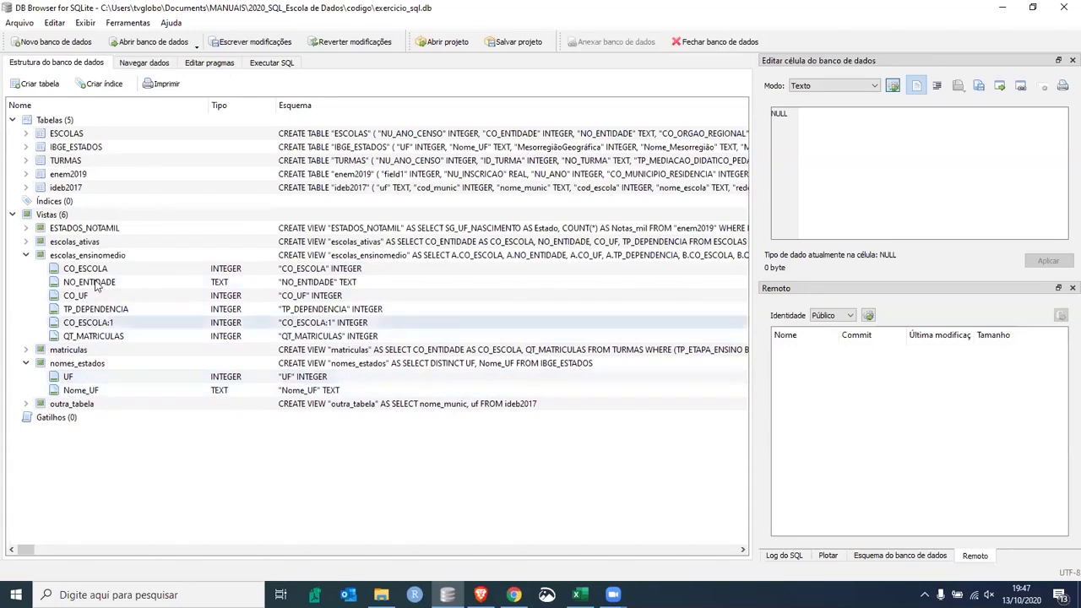
pyautogui.click(274, 63)
# Examine the PASSO 3 query's columns from tables A and B and its FROM line joining escolas_ensinomedio with nomes_estados
pyautogui.scroll(-3, 126, 222)
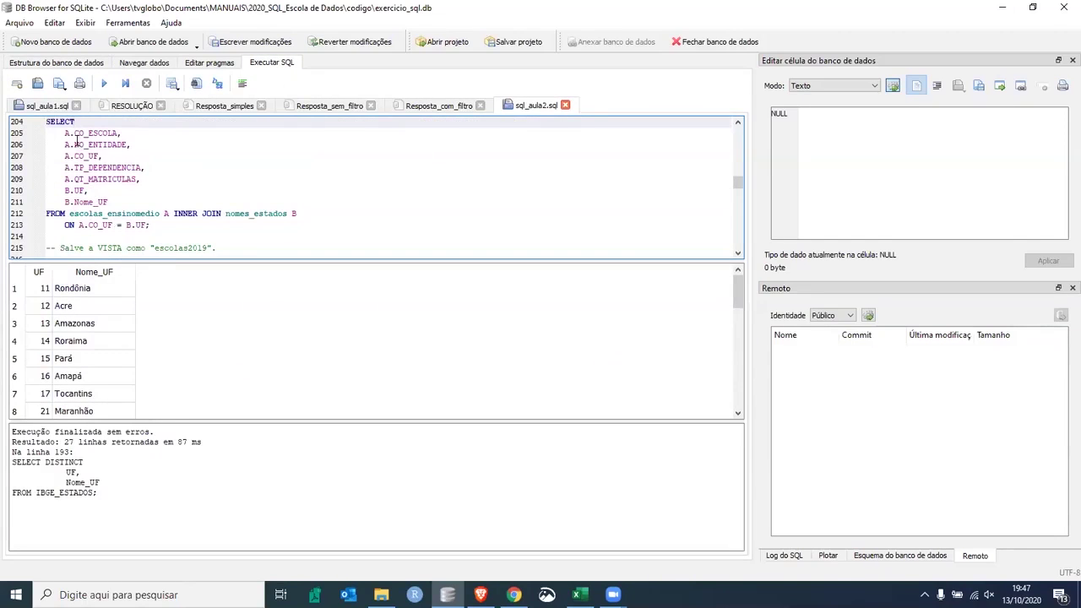
pyautogui.moveTo(65, 132); pyautogui.dragTo(122, 134)
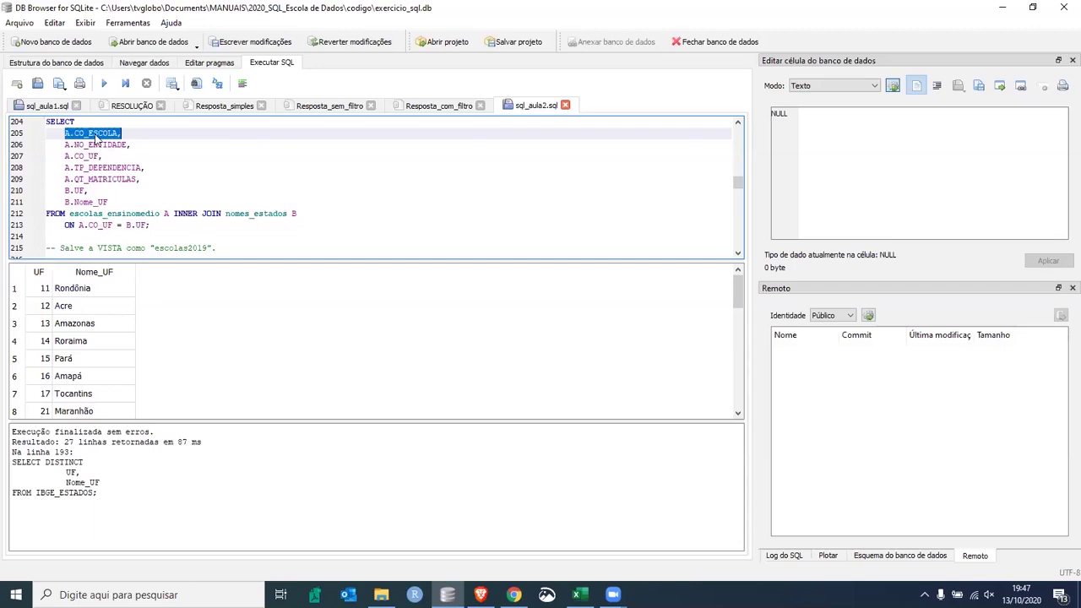
pyautogui.moveTo(66, 157); pyautogui.dragTo(106, 156)
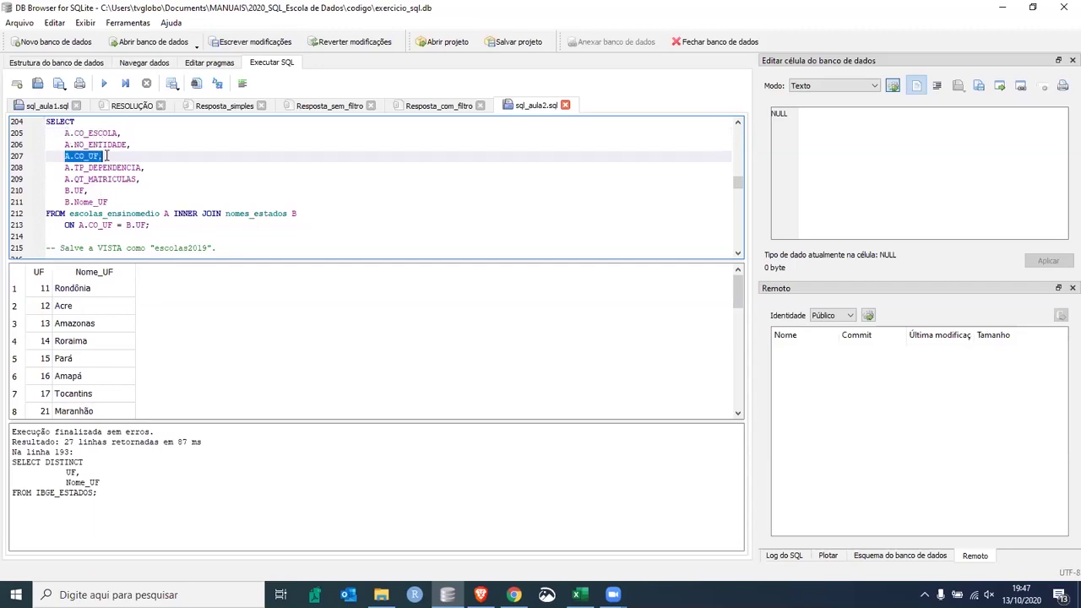
pyautogui.moveTo(65, 190); pyautogui.dragTo(109, 187)
pyautogui.moveTo(47, 214); pyautogui.dragTo(298, 213)
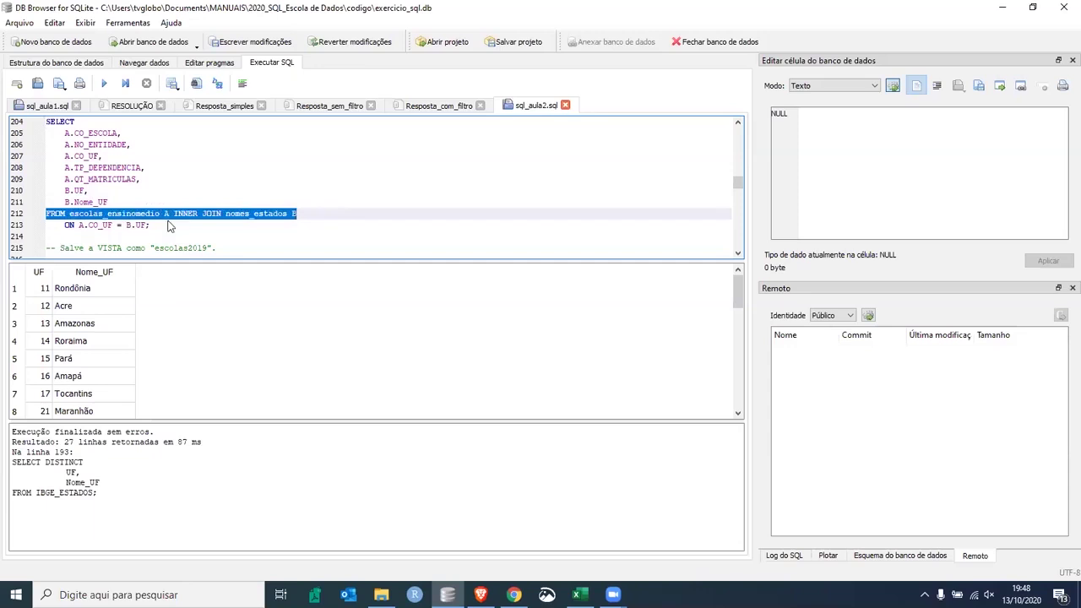
pyautogui.click(110, 214)
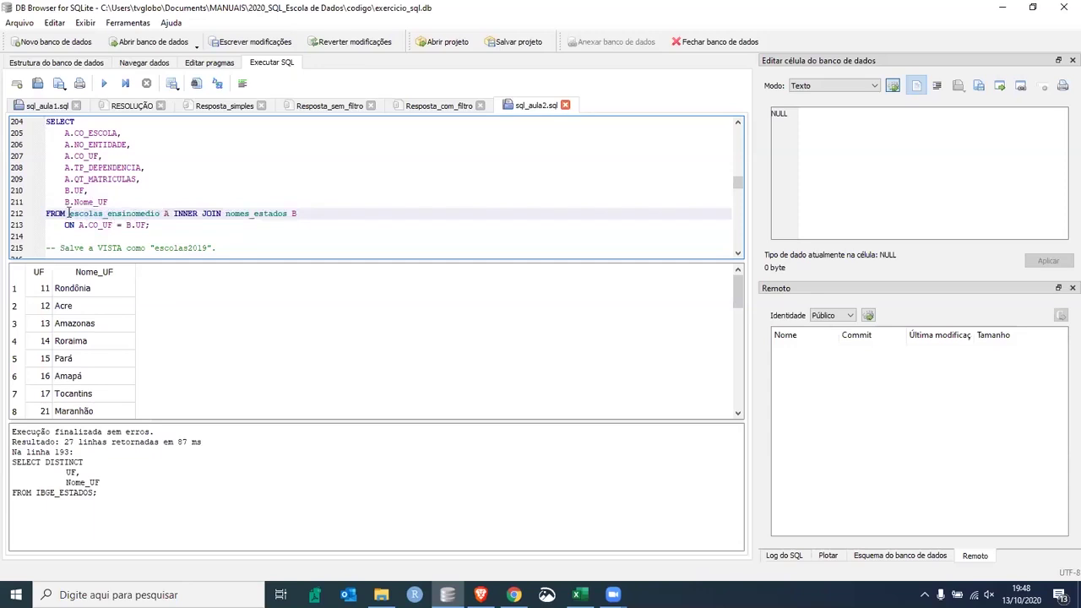
pyautogui.moveTo(98, 213); pyautogui.dragTo(157, 208)
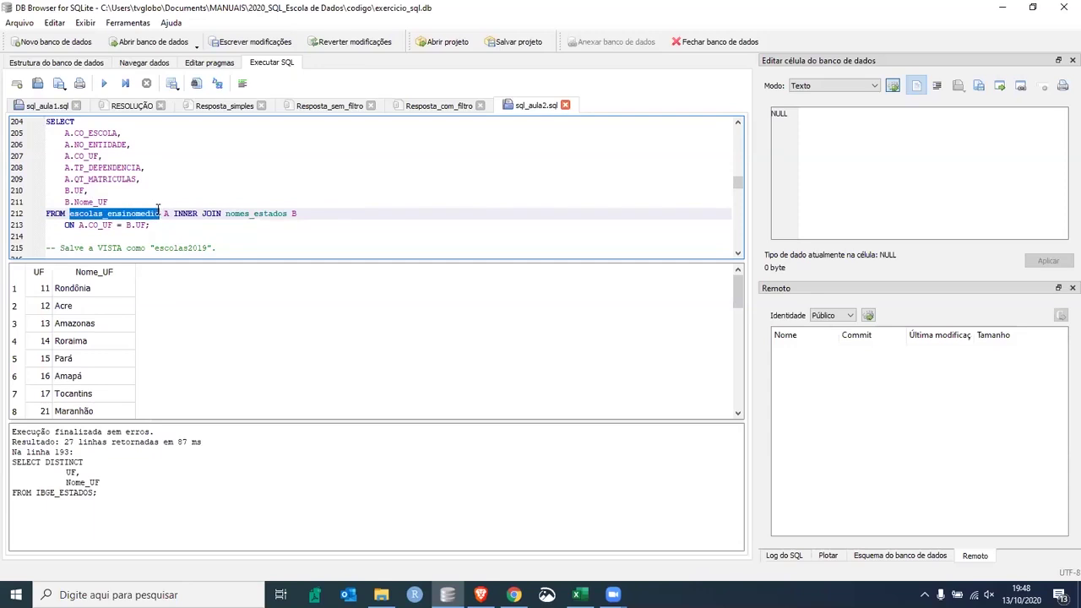
pyautogui.moveTo(226, 213); pyautogui.dragTo(287, 214)
# Run only the PASSO 3 INNER JOIN query of escolas_ensinomedio and nomes_estados, matched on A.CO_UF = B.UF
pyautogui.click(169, 225)
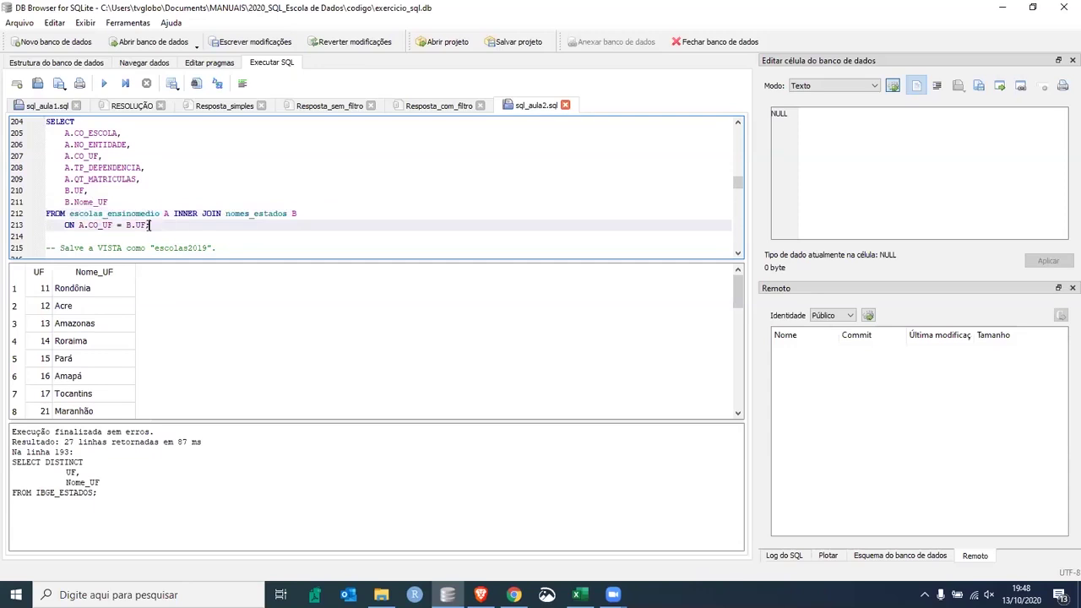
pyautogui.hotkey('shift', 'Home')
pyautogui.press('End')
pyautogui.hotkey('shift', 'Up')
pyautogui.hotkey('shift', 'Up')
pyautogui.hotkey('shift', 'Up')
pyautogui.hotkey('shift', 'Up')
pyautogui.hotkey('shift', 'Up')
pyautogui.hotkey('shift', 'Up')
pyautogui.hotkey('shift', 'Up')
pyautogui.hotkey('shift', 'Up')
pyautogui.hotkey('shift', 'Up')
pyautogui.hotkey('shift', 'Home')
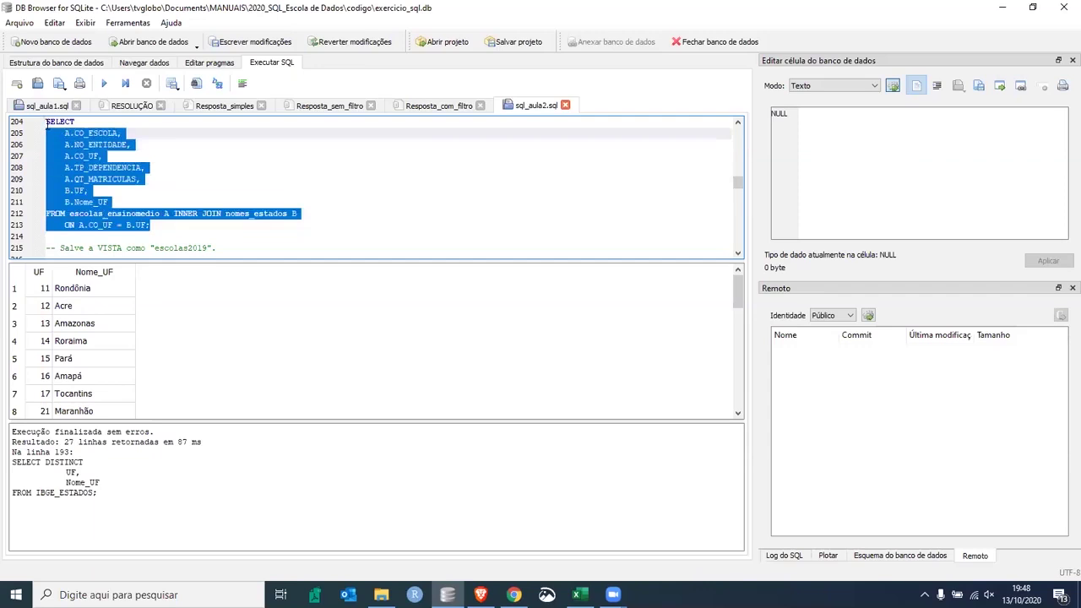
pyautogui.click(102, 83)
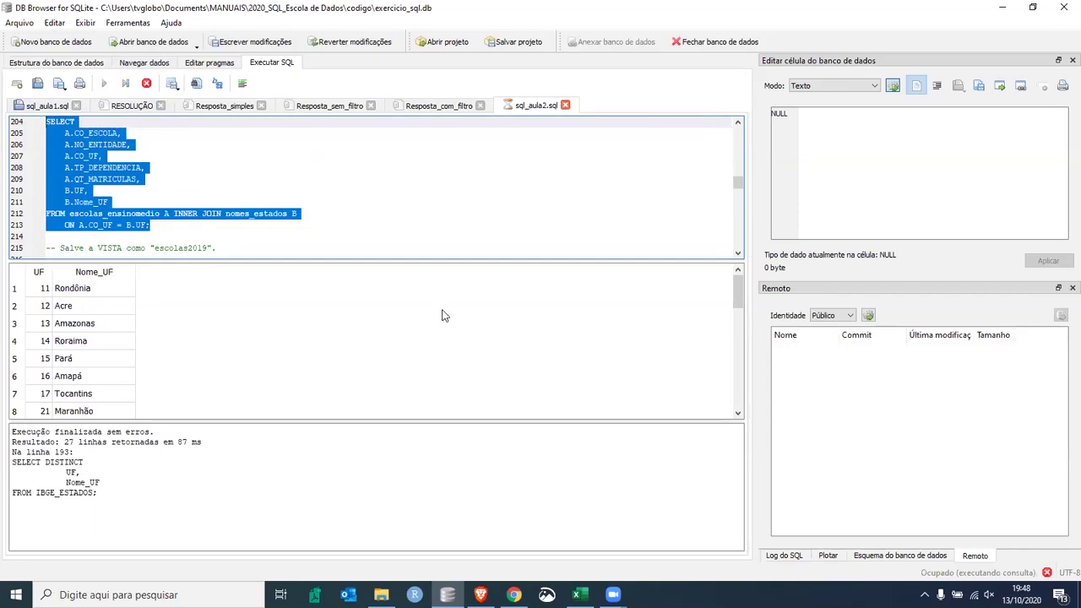